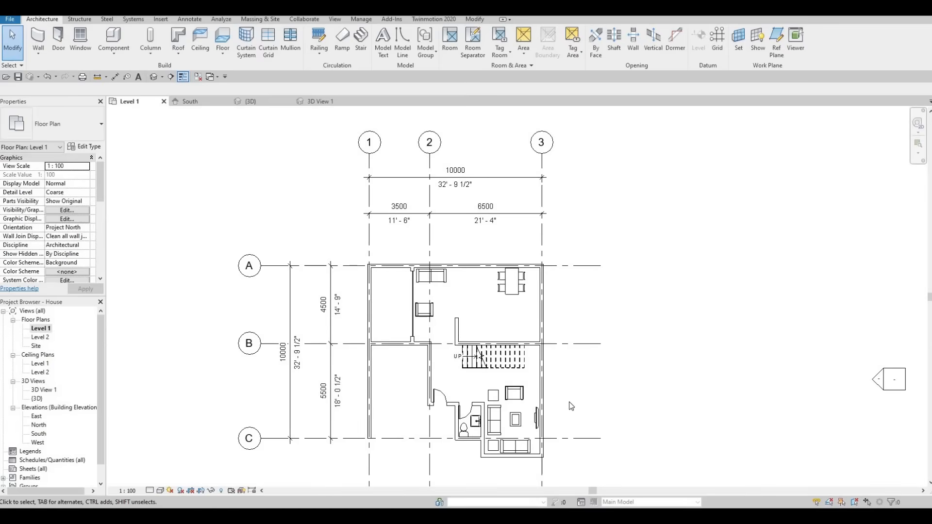
- Delete the armchair and the night stand above the vertical sofa in the living room
{"action": "scroll", "coordinate": [568, 409], "scroll_direction": "up", "scroll_amount": 5}
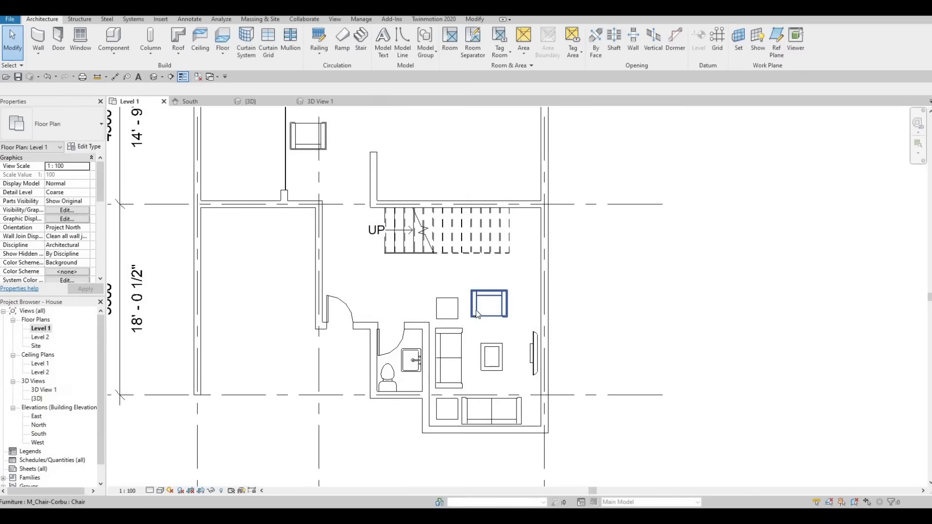
{"action": "left_click", "coordinate": [477, 313]}
{"action": "key", "text": "Delete"}
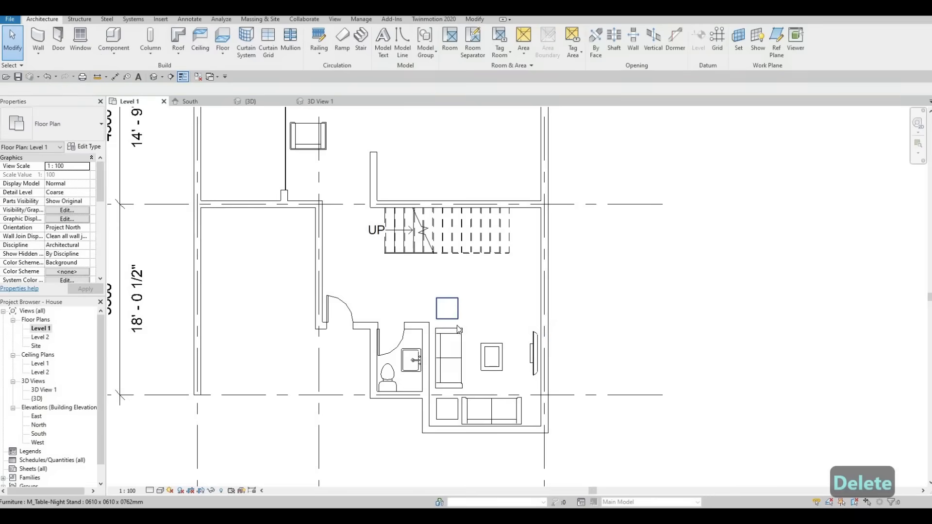
{"action": "left_click", "coordinate": [458, 327]}
{"action": "key", "text": "Delete"}
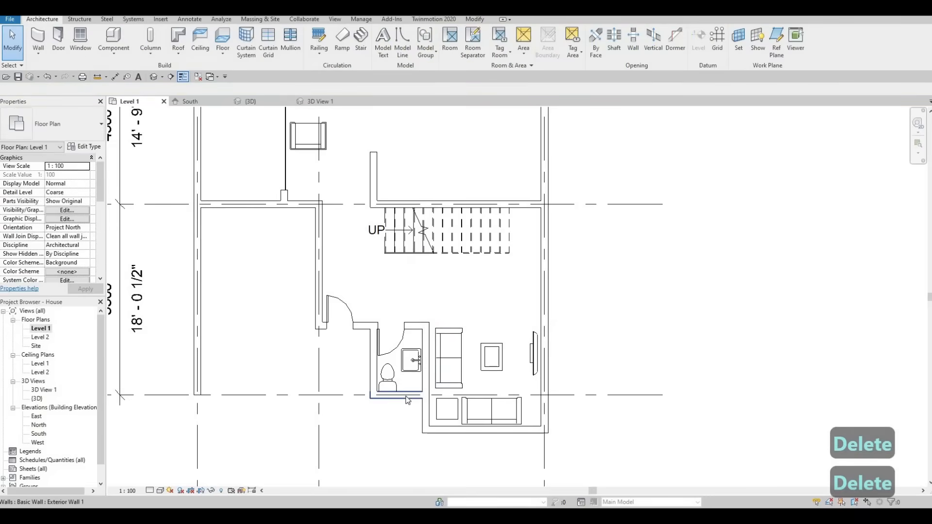
- Nudge the bathroom's south exterior wall outward to 2480 mm from the bathroom's north wall
{"action": "left_click", "coordinate": [406, 403]}
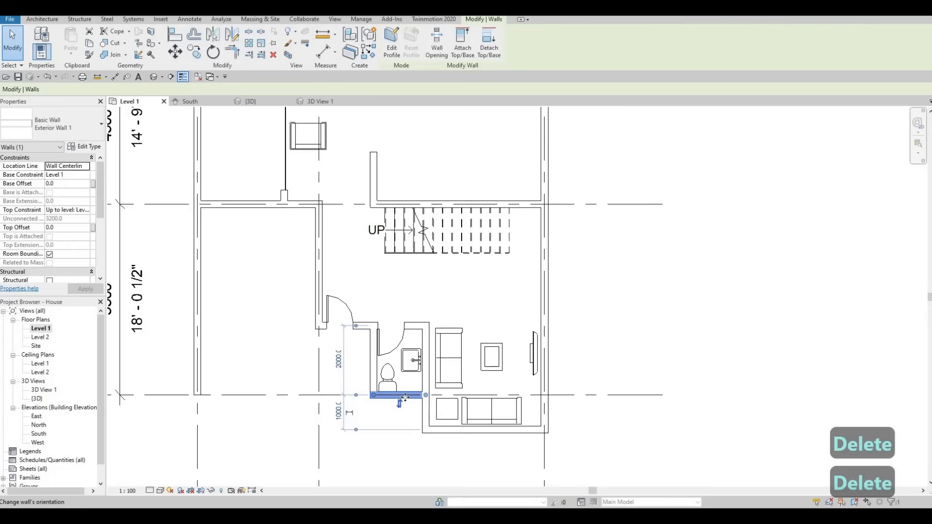
{"action": "key", "text": "Down"}
{"action": "key", "text": "Down"}
{"action": "key", "text": "Down"}
{"action": "key", "text": "Down"}
{"action": "key", "text": "Down"}
{"action": "key", "text": "Down"}
{"action": "key", "text": "Down"}
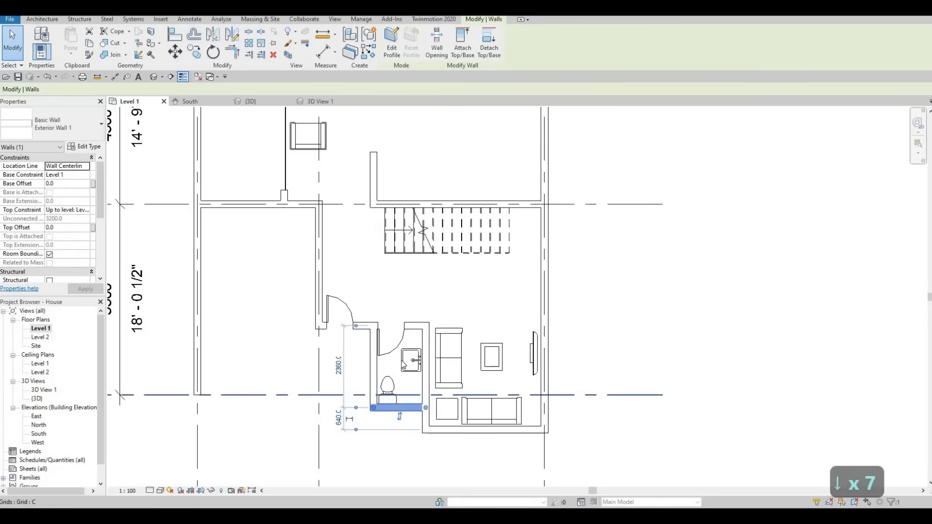
{"action": "key", "text": "Down"}
- Nudge the bathroom sink south along the wall by six increments
{"action": "left_click", "coordinate": [406, 364]}
{"action": "key", "text": "Down"}
{"action": "key", "text": "Down"}
{"action": "key", "text": "Down"}
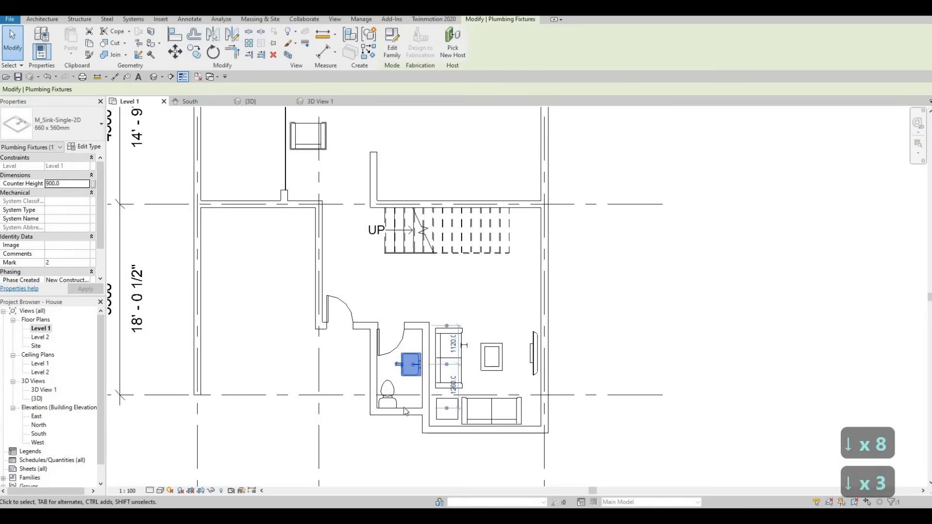
{"action": "key", "text": "Down"}
{"action": "key", "text": "Down"}
{"action": "key", "text": "Down"}
- Measure the bathroom's south wall against grid line C and nudge the wall out to 2540 mm from the bathroom's north wall
{"action": "left_click", "coordinate": [404, 411]}
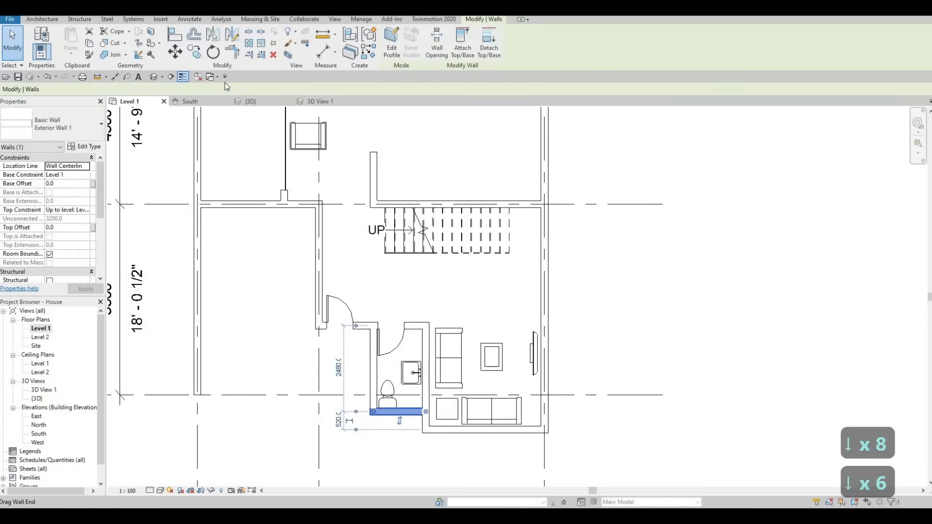
{"action": "key", "text": "c"}
{"action": "key", "text": "o"}
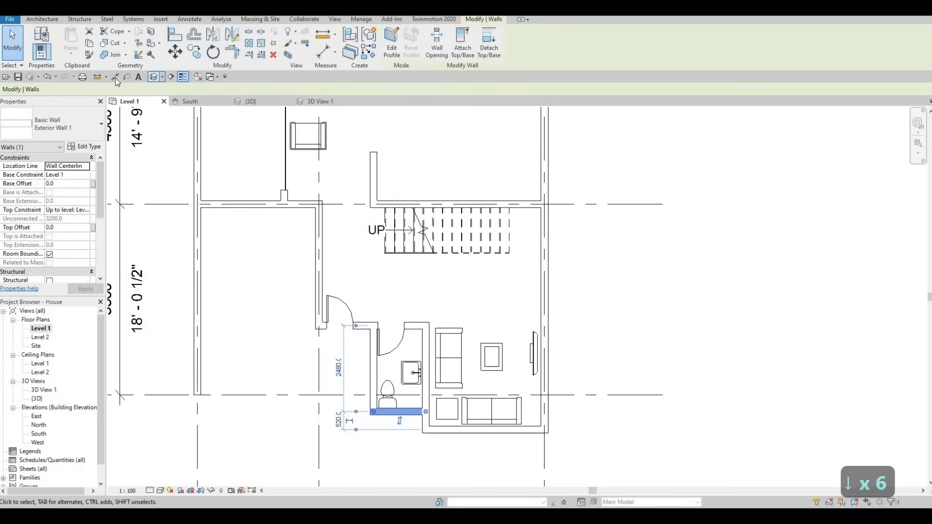
{"action": "key", "text": "d"}
{"action": "key", "text": "i"}
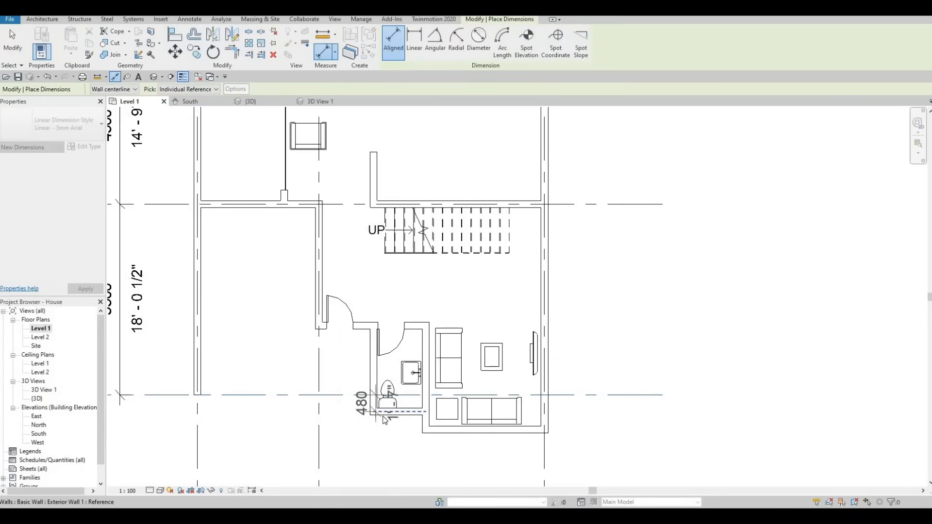
{"action": "key", "text": "Escape"}
{"action": "key", "text": "Escape"}
{"action": "left_click", "coordinate": [398, 413]}
{"action": "key", "text": "Down"}
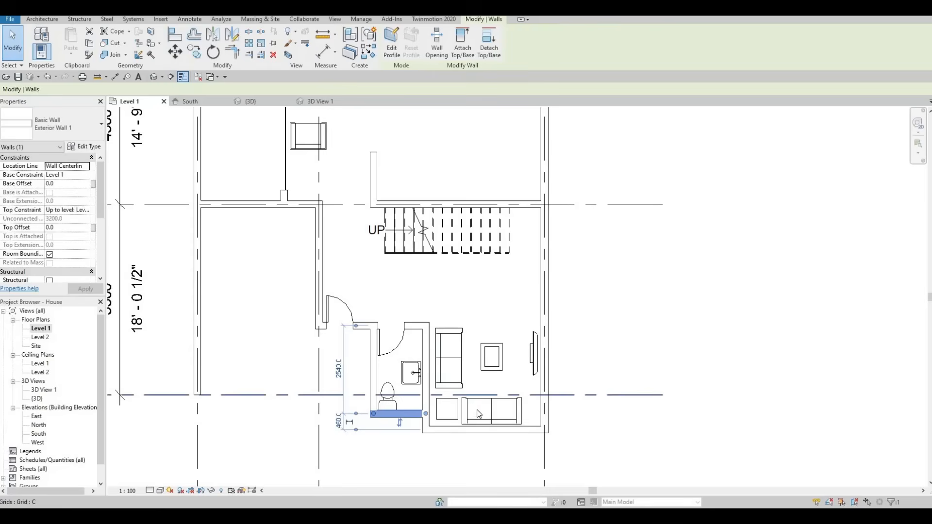
- Nudge the horizontal sofa and the coffee table north, away from the living room's south wall
{"action": "left_click", "coordinate": [494, 407]}
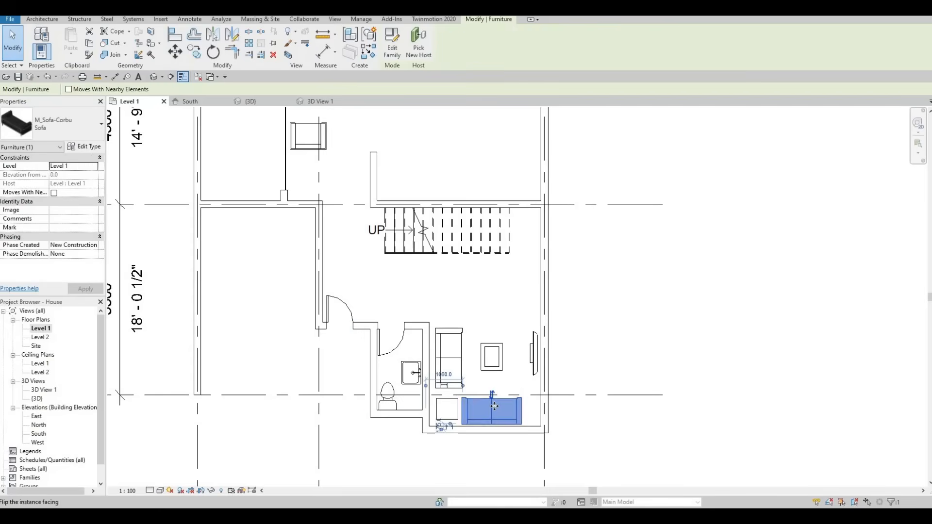
{"action": "key", "text": "Up"}
{"action": "key", "text": "Up"}
{"action": "key", "text": "Up"}
{"action": "key", "text": "Up"}
{"action": "key", "text": "Up"}
{"action": "key", "text": "Up"}
{"action": "left_click", "coordinate": [491, 356]}
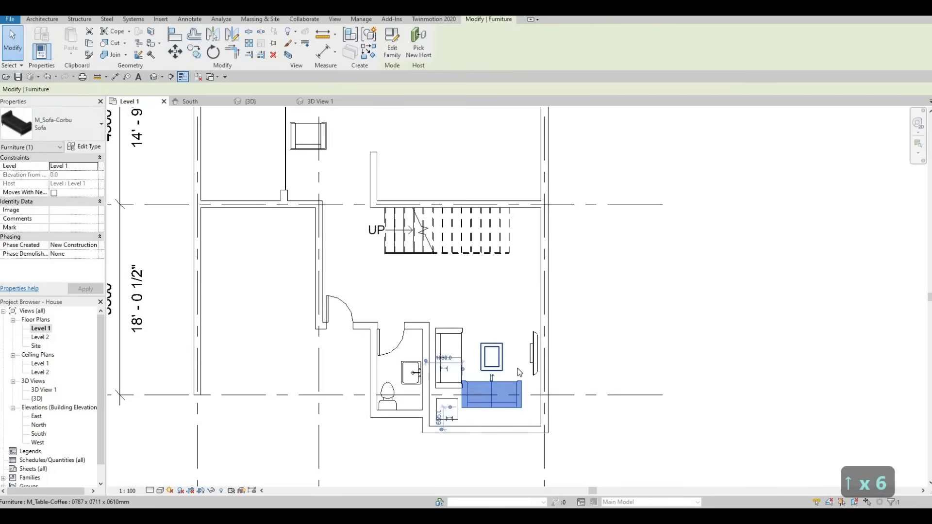
{"action": "key", "text": "Up"}
{"action": "key", "text": "Up"}
{"action": "key", "text": "Up"}
{"action": "left_click", "coordinate": [491, 390]}
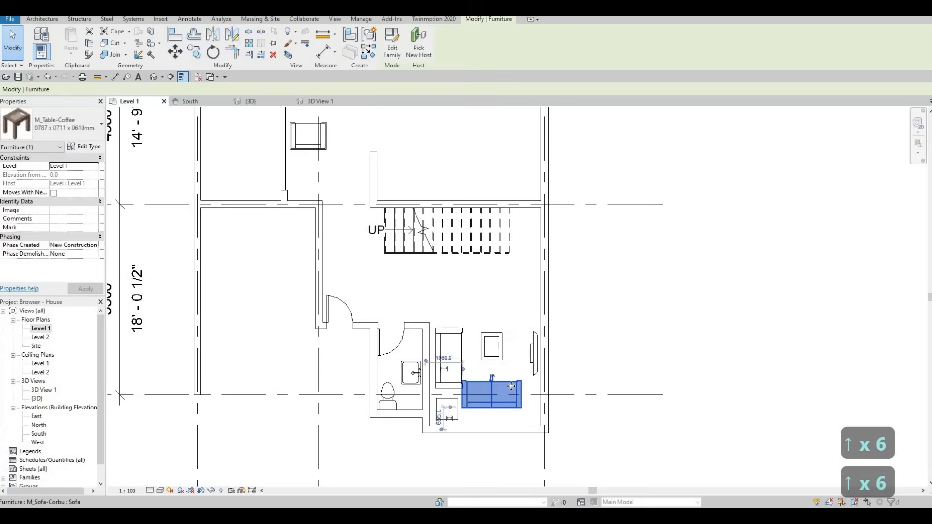
{"action": "key", "text": "Up"}
{"action": "key", "text": "Up"}
{"action": "key", "text": "Up"}
{"action": "key", "text": "Up"}
{"action": "key", "text": "Up"}
{"action": "key", "text": "Up"}
- Nudge the vertical sofa north along the wall shared with the bathroom, past the bathroom's north wall
{"action": "left_click", "coordinate": [444, 332]}
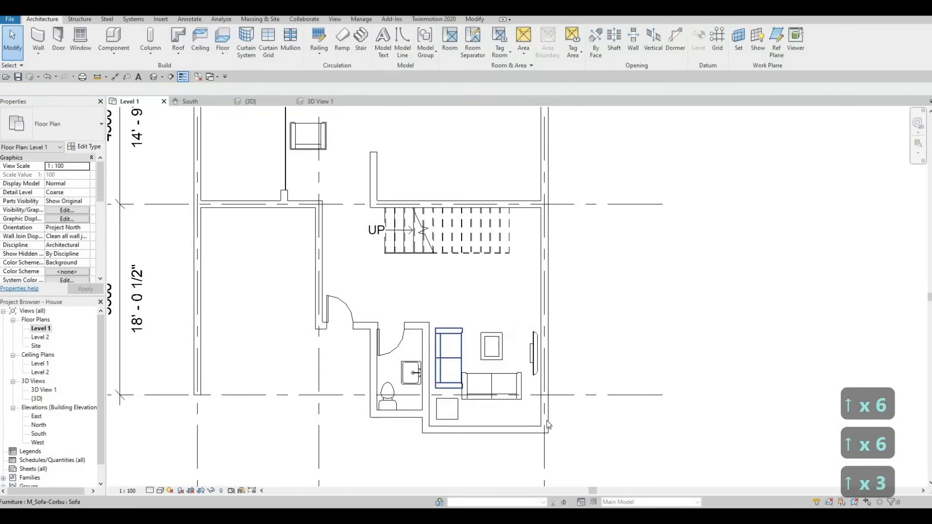
{"action": "key", "text": "Up"}
{"action": "key", "text": "Up"}
{"action": "key", "text": "Up"}
{"action": "key", "text": "Up"}
{"action": "key", "text": "Up"}
{"action": "key", "text": "Up"}
{"action": "key", "text": "Up"}
{"action": "key", "text": "Up"}
{"action": "key", "text": "Up"}
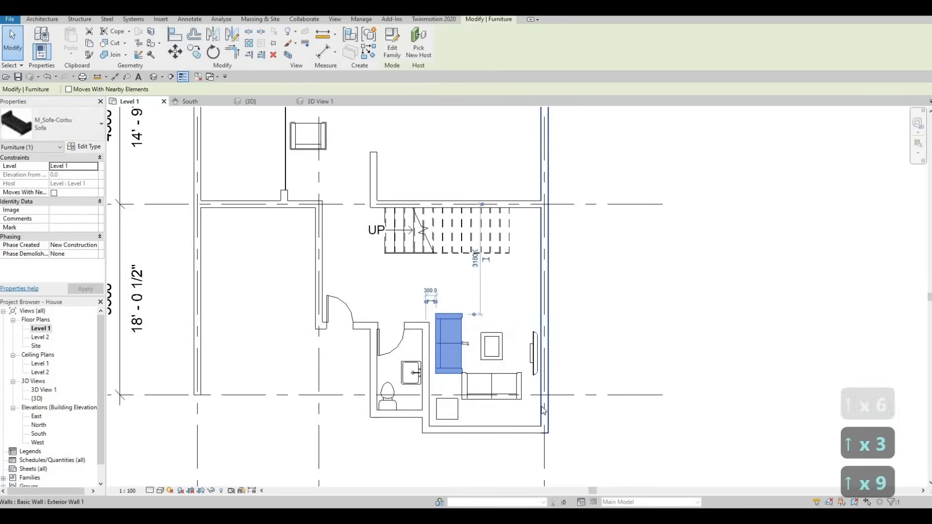
{"action": "key", "text": "Up"}
{"action": "key", "text": "Up"}
{"action": "key", "text": "Up"}
{"action": "key", "text": "Up"}
{"action": "key", "text": "Up"}
{"action": "key", "text": "Up"}
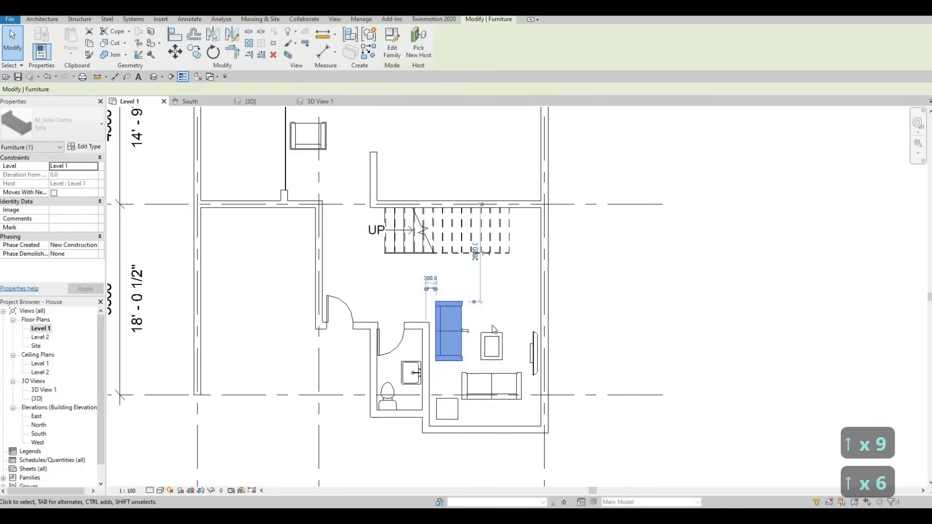
- Move the coffee table north to 3380 mm from the wall on grid line B, level with the vertical sofa
{"action": "key", "text": "Up"}
{"action": "key", "text": "Up"}
{"action": "key", "text": "Up"}
{"action": "left_click", "coordinate": [492, 338]}
{"action": "key", "text": "Up"}
{"action": "key", "text": "Up"}
{"action": "key", "text": "Up"}
{"action": "key", "text": "Up"}
{"action": "key", "text": "Up"}
{"action": "key", "text": "Up"}
{"action": "key", "text": "Up"}
{"action": "key", "text": "Up"}
{"action": "key", "text": "Up"}
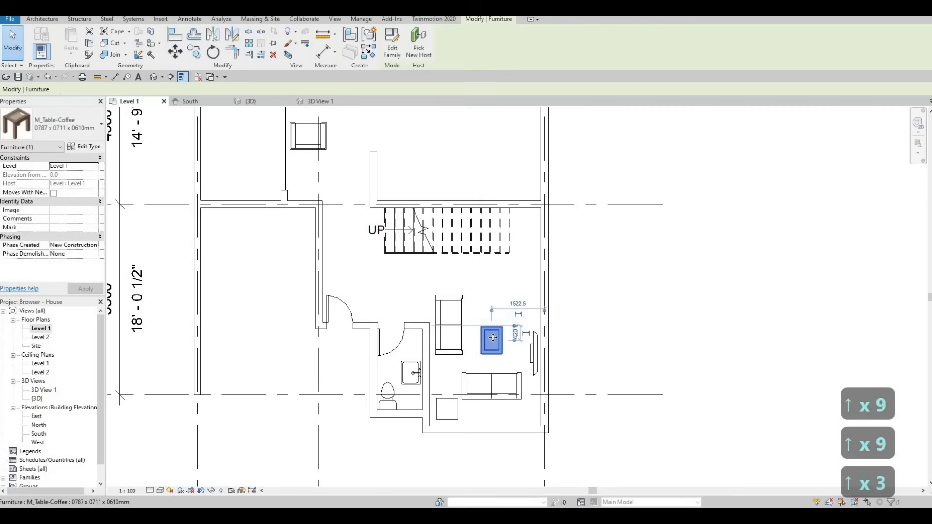
- Nudge the horizontal sofa farther north to 1195 mm from the living room's south wall
{"action": "key", "text": "Up"}
{"action": "key", "text": "Up"}
{"action": "key", "text": "Up"}
{"action": "left_click", "coordinate": [504, 381]}
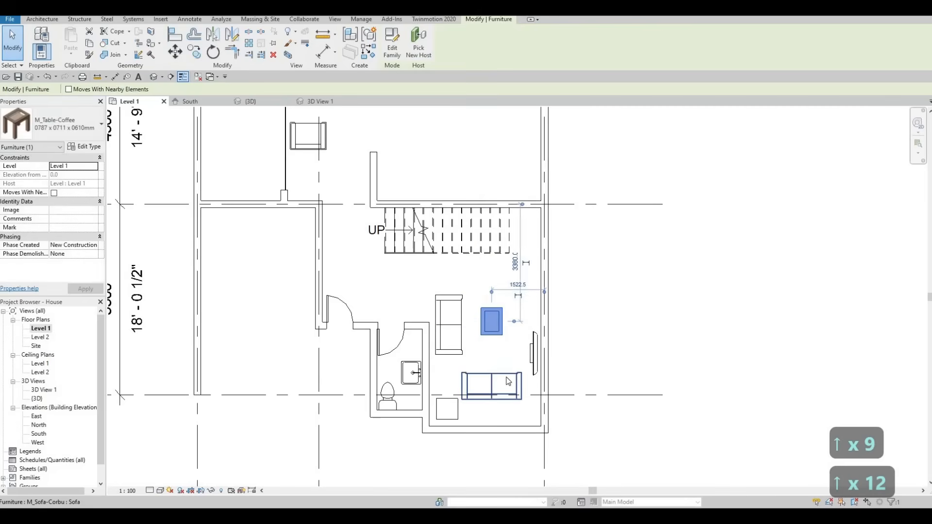
{"action": "key", "text": "Up"}
{"action": "key", "text": "Up"}
{"action": "key", "text": "Up"}
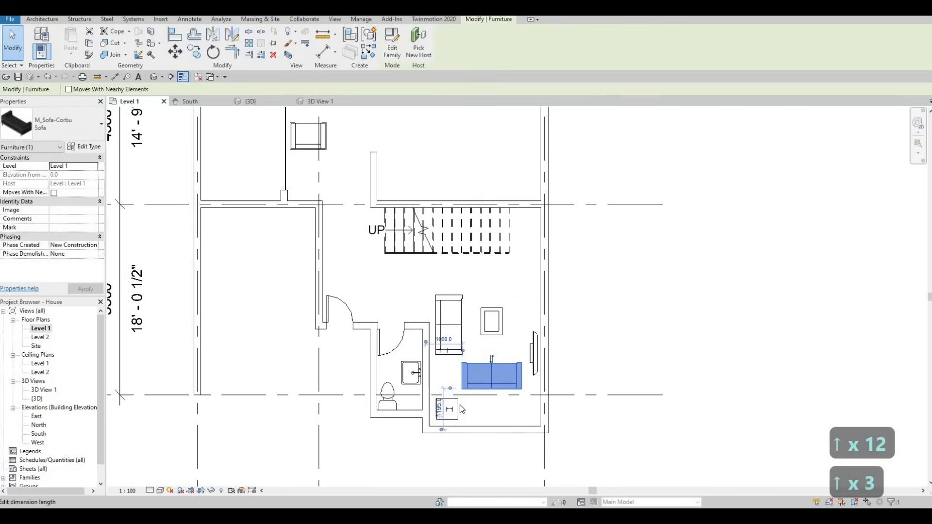
- Nudge the remaining night stand north until it sits beside the horizontal sofa
{"action": "left_click", "coordinate": [458, 405]}
{"action": "key", "text": "Up"}
{"action": "key", "text": "Up"}
{"action": "key", "text": "Up"}
{"action": "key", "text": "Up"}
{"action": "key", "text": "Up"}
{"action": "key", "text": "Up"}
{"action": "key", "text": "Up"}
{"action": "key", "text": "Up"}
{"action": "key", "text": "Up"}
{"action": "key", "text": "Up"}
{"action": "key", "text": "Up"}
{"action": "key", "text": "Up"}
{"action": "key", "text": "Up"}
{"action": "key", "text": "Up"}
{"action": "key", "text": "Up"}
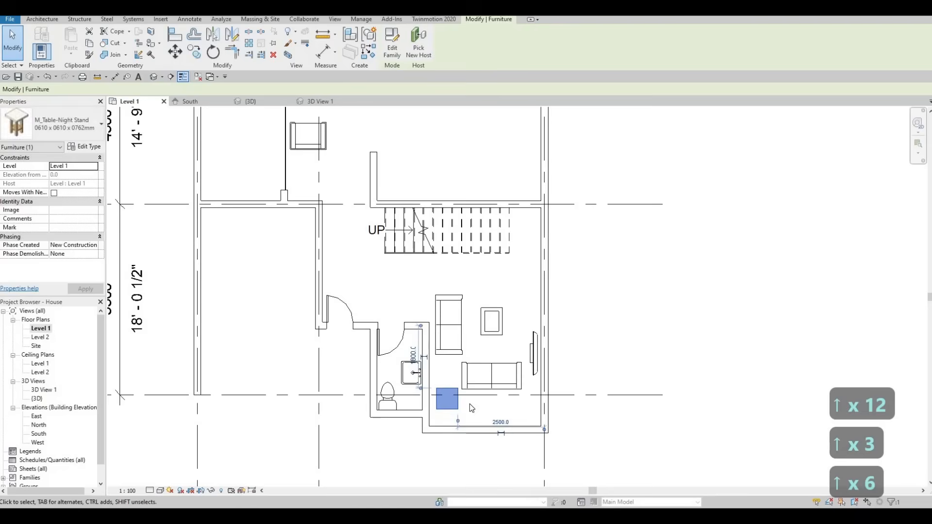
- Nudge the living room's south wall north to 2340 mm from the bathroom's north wall, deleting the reversed wall segment
{"action": "key", "text": "Up"}
{"action": "key", "text": "Up"}
{"action": "key", "text": "Up"}
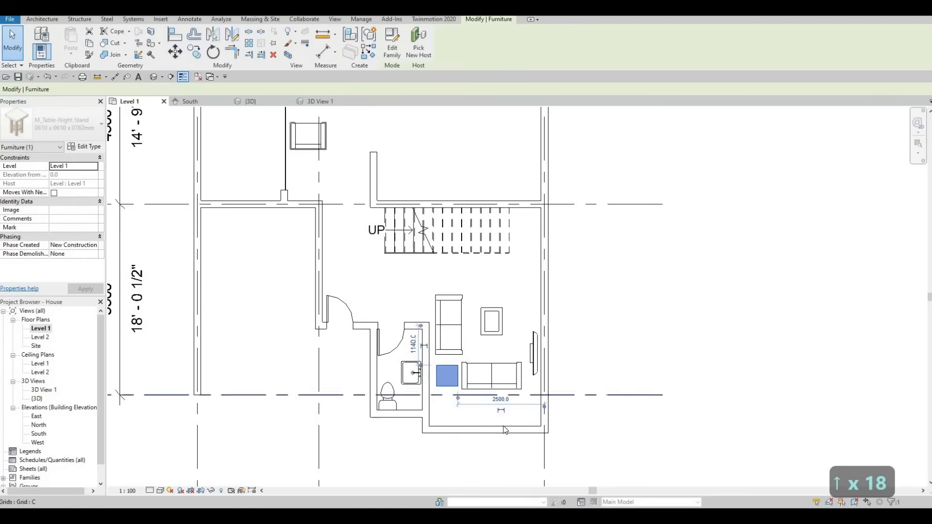
{"action": "left_click", "coordinate": [485, 429]}
{"action": "key", "text": "Up"}
{"action": "key", "text": "Up"}
{"action": "key", "text": "Up"}
{"action": "key", "text": "Up"}
{"action": "key", "text": "Up"}
{"action": "key", "text": "Up"}
{"action": "key", "text": "Up"}
{"action": "key", "text": "Up"}
{"action": "key", "text": "Up"}
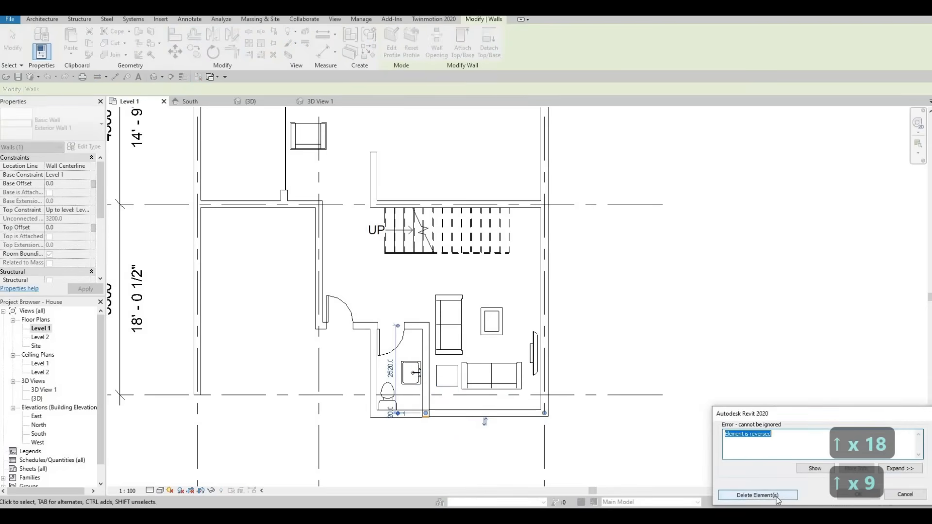
{"action": "left_click", "coordinate": [757, 495]}
{"action": "key", "text": "Up"}
{"action": "key", "text": "Up"}
{"action": "key", "text": "Up"}
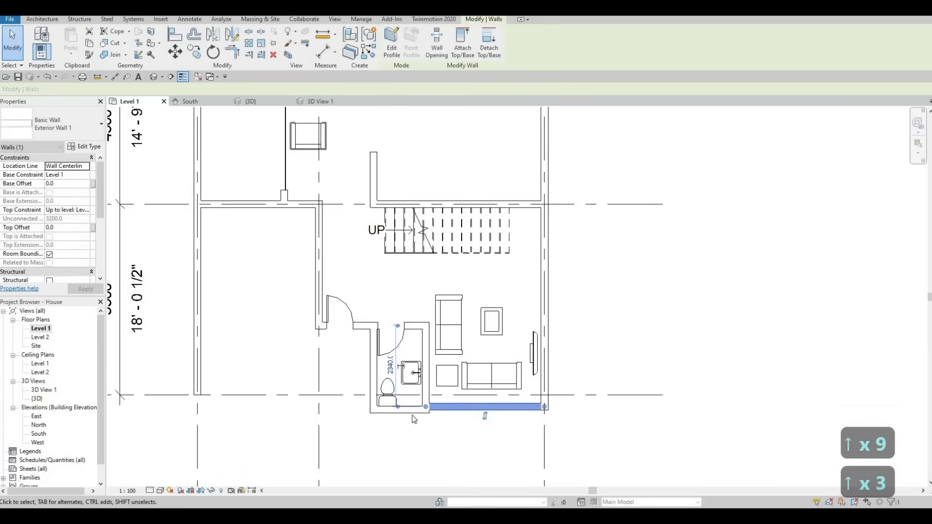
- Pull the living room south wall's end away from the bathroom wall, shortening it to 2900 mm
{"action": "left_click", "coordinate": [445, 421]}
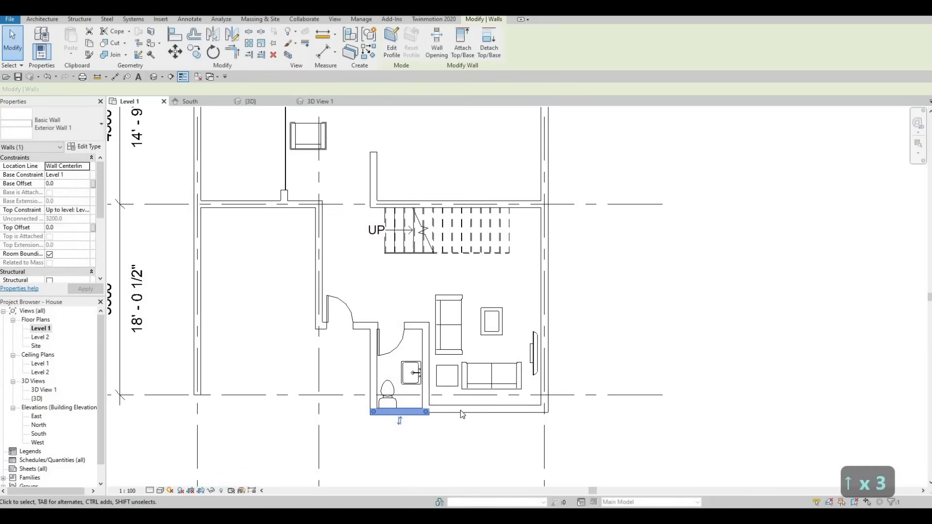
{"action": "left_click_drag", "start_coordinate": [462, 412], "coordinate": [443, 411]}
{"action": "left_click", "coordinate": [427, 412]}
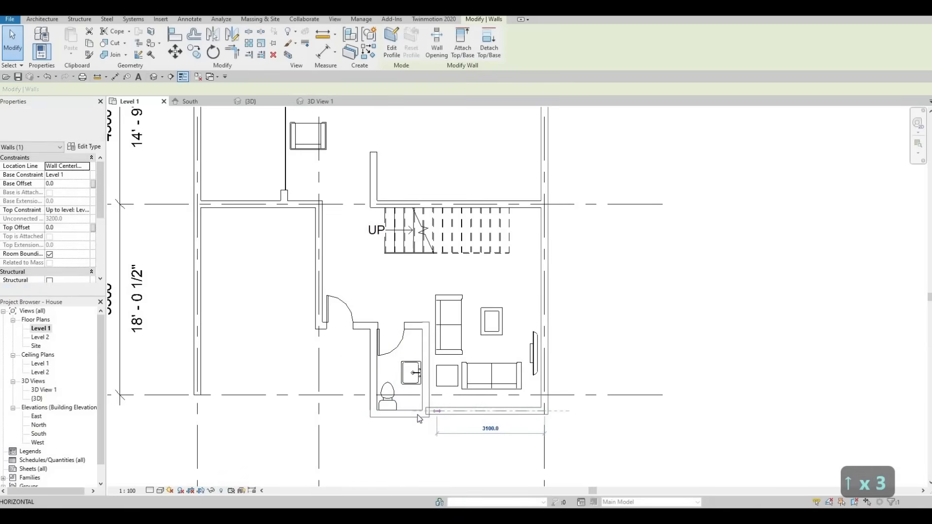
- Measure the distance between grid line C and the bathroom's south wall with an aligned dimension
{"action": "left_click", "coordinate": [381, 413]}
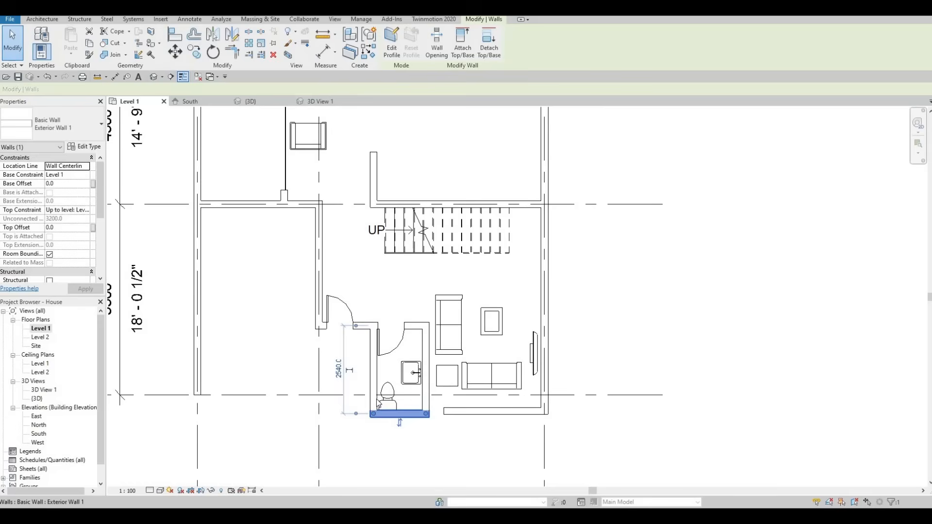
{"action": "left_click", "coordinate": [120, 54]}
{"action": "key", "text": "d"}
{"action": "key", "text": "i"}
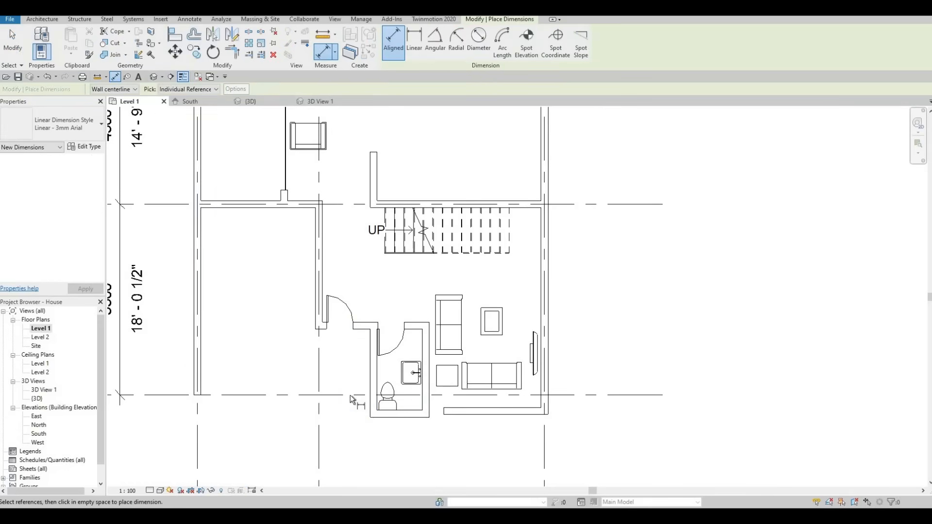
{"action": "left_click", "coordinate": [377, 416]}
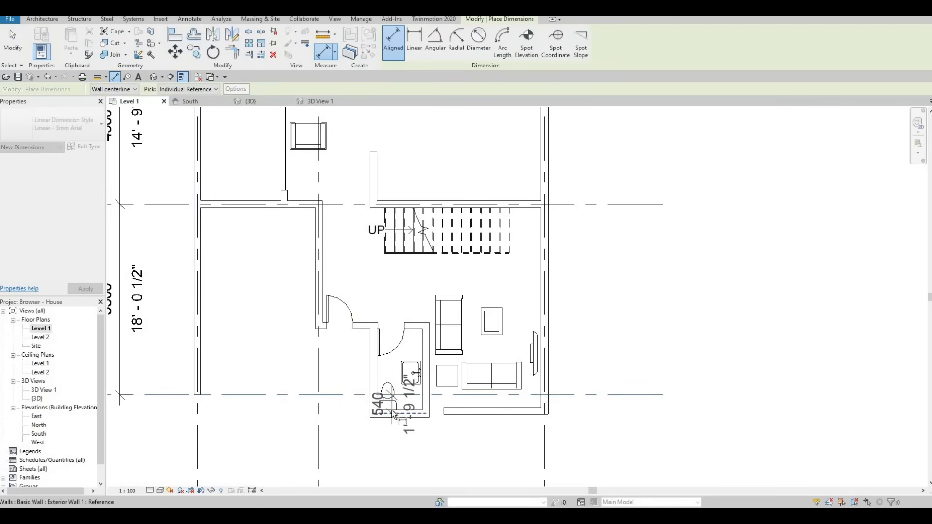
{"action": "key", "text": "Up"}
{"action": "key", "text": "Up"}
{"action": "key", "text": "Down"}
{"action": "key", "text": "Down"}
{"action": "key", "text": "Escape"}
{"action": "key", "text": "Escape"}
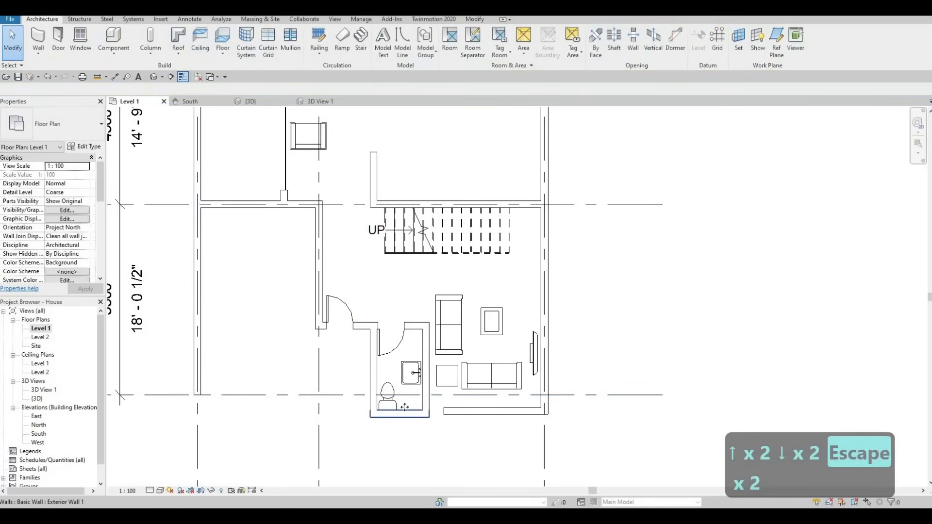
- Reduce the bathroom's depth to 2300 mm by nudging its south wall north and its north wall south
{"action": "left_click", "coordinate": [398, 414]}
{"action": "key", "text": "Up"}
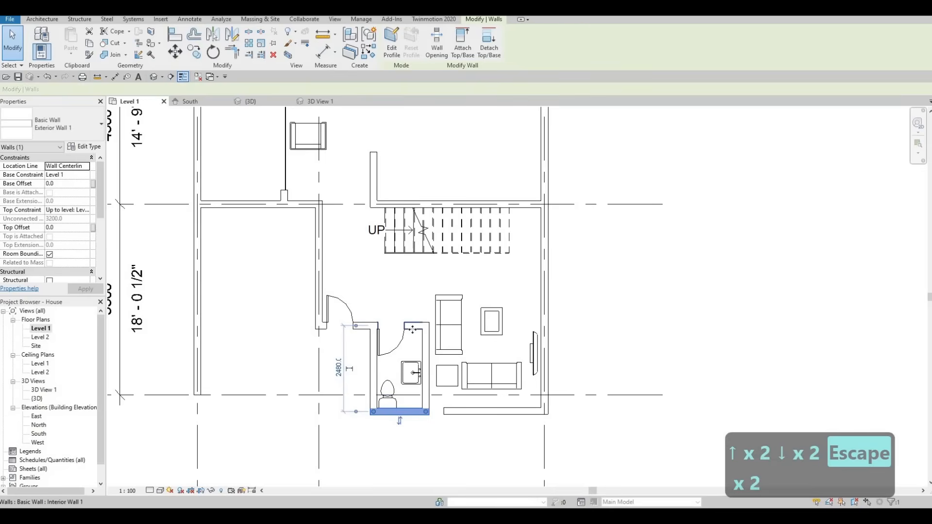
{"action": "left_click", "coordinate": [412, 330]}
{"action": "key", "text": "Down"}
{"action": "key", "text": "Down"}
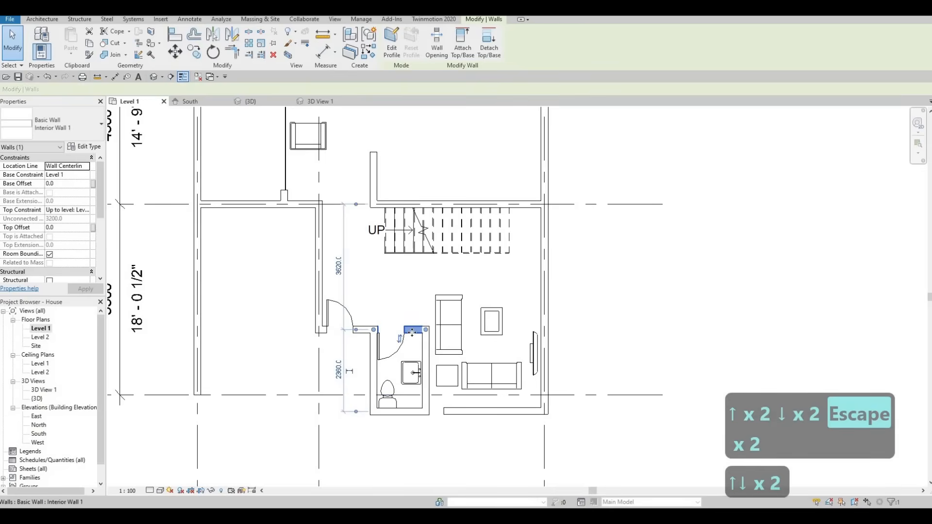
{"action": "key", "text": "Down"}
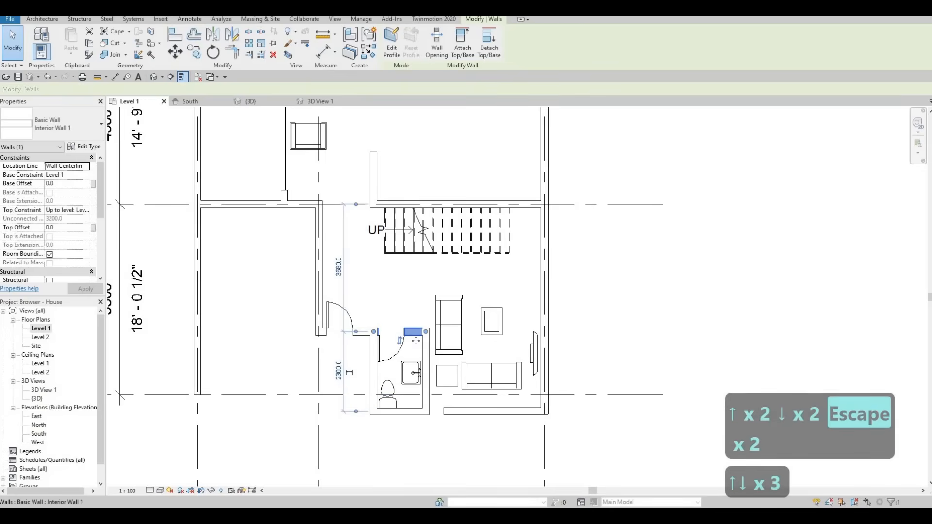
- Nudge the living room's south wall north to near grid line C, 440 mm from the bathroom's south wall
{"action": "left_click", "coordinate": [493, 412]}
{"action": "key", "text": "Up"}
{"action": "key", "text": "Up"}
{"action": "key", "text": "Up"}
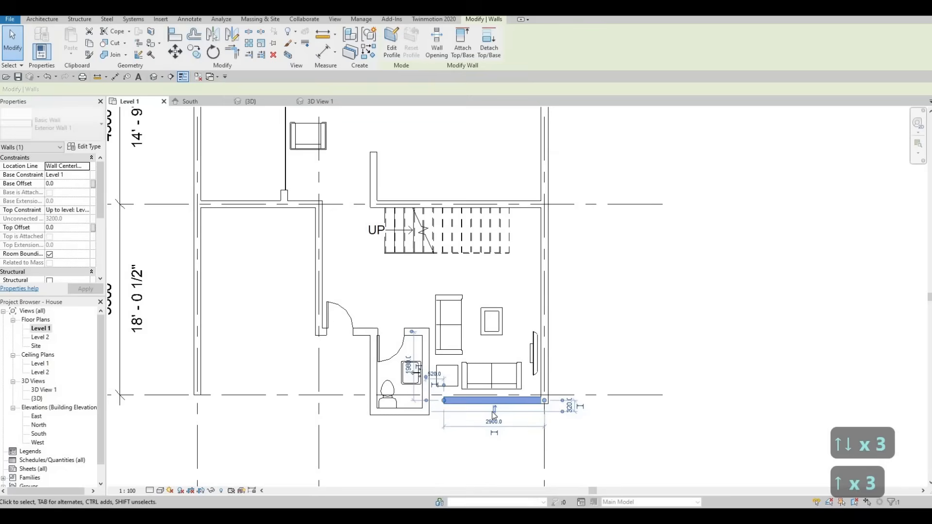
{"action": "key", "text": "Up"}
{"action": "key", "text": "Up"}
{"action": "key", "text": "Up"}
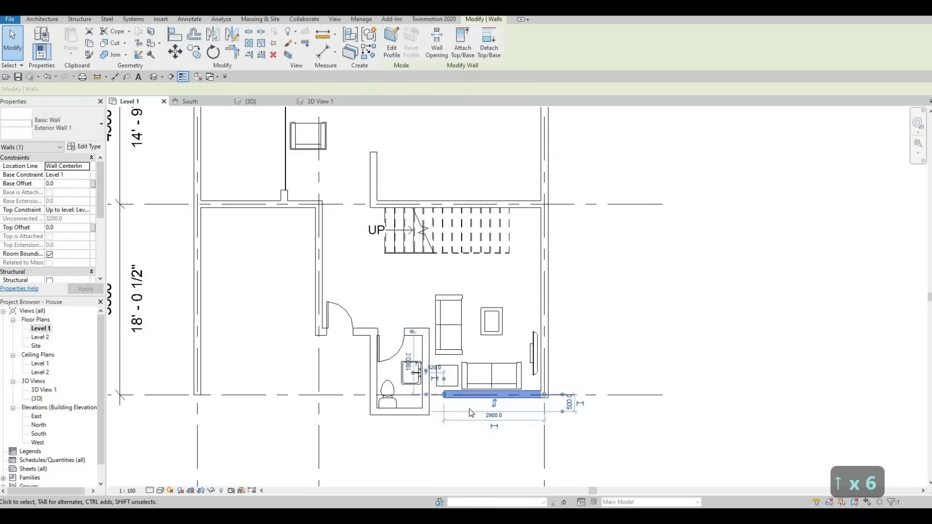
{"action": "key", "text": "Down"}
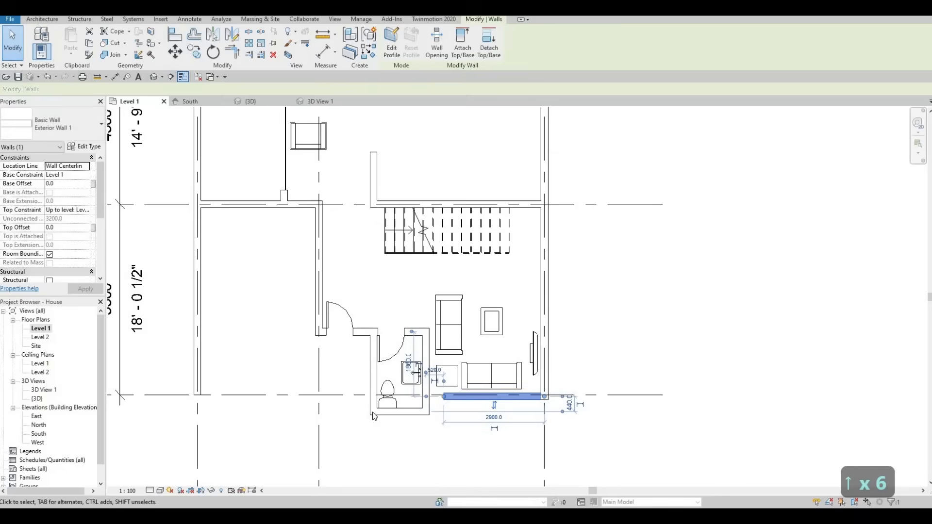
- Nudge the living room's south wall north onto grid line C, 500 mm from the bathroom's south wall
{"action": "key", "text": "Up"}
{"action": "middle_click_drag", "start_coordinate": [314, 371], "coordinate": [349, 350]}
{"action": "scroll", "coordinate": [170, 361], "scroll_direction": "down", "scroll_amount": 2}
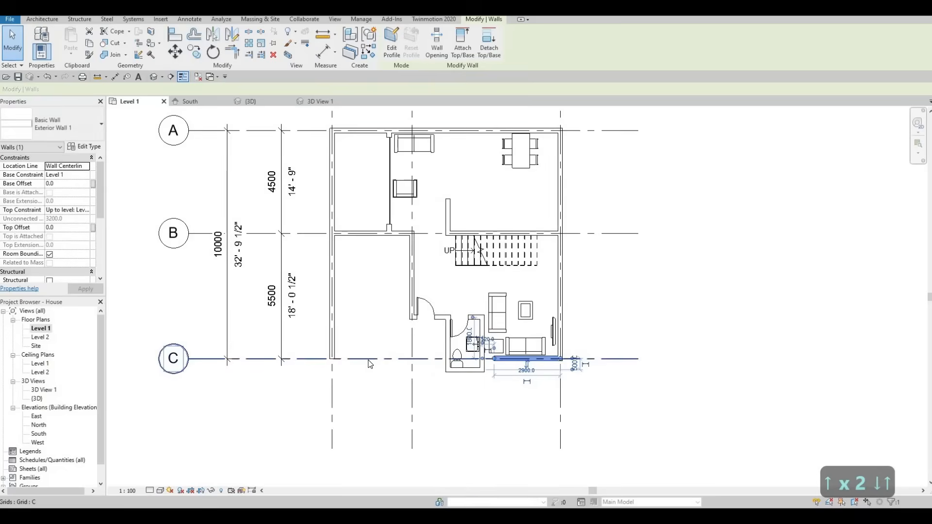
{"action": "scroll", "coordinate": [171, 361], "scroll_direction": "down", "scroll_amount": 1}
- Extend the west end of the living room's south wall until it meets the bathroom's east wall
{"action": "scroll", "coordinate": [427, 368], "scroll_direction": "up", "scroll_amount": 3}
{"action": "scroll", "coordinate": [428, 369], "scroll_direction": "up", "scroll_amount": 2}
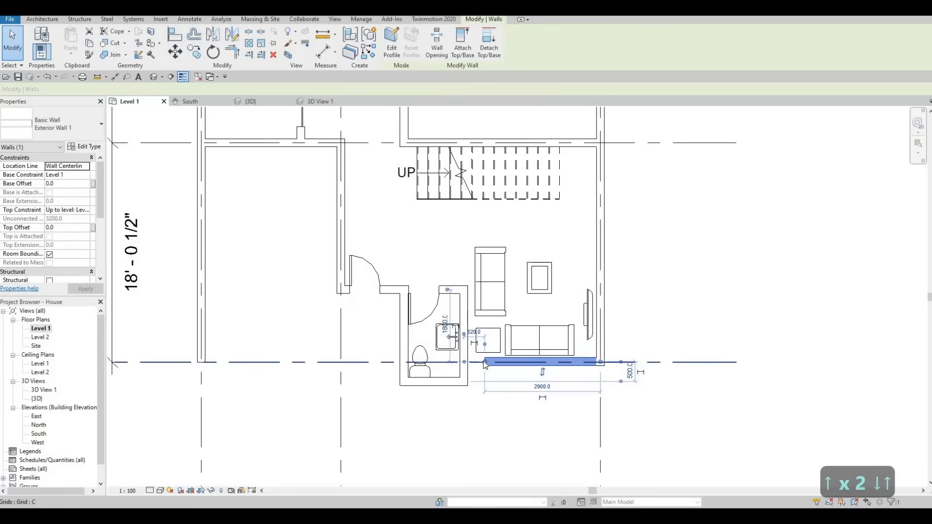
{"action": "scroll", "coordinate": [505, 361], "scroll_direction": "up", "scroll_amount": 1}
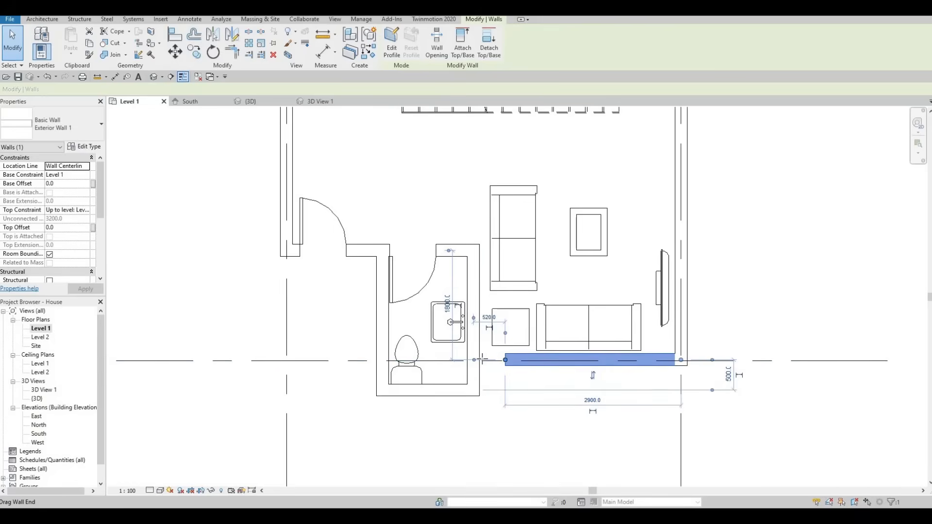
{"action": "left_click_drag", "start_coordinate": [482, 360], "coordinate": [480, 359]}
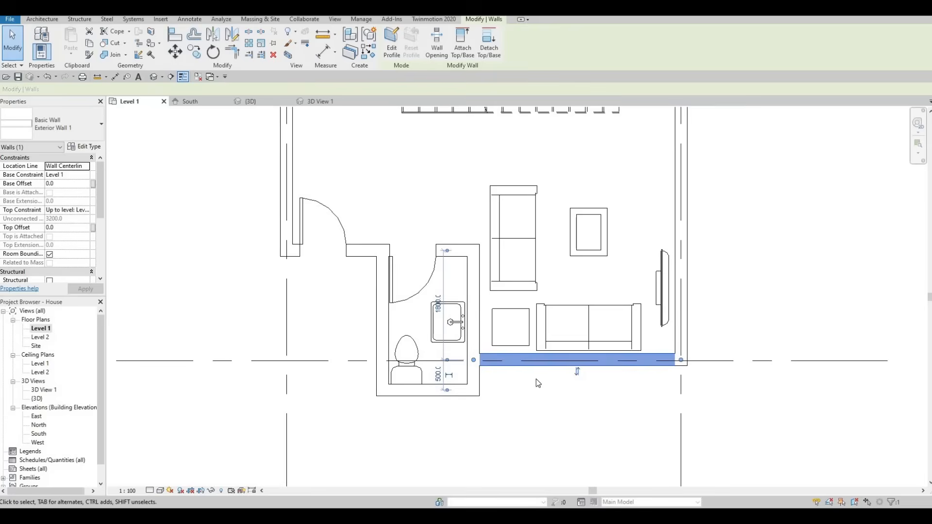
{"action": "scroll", "coordinate": [535, 378], "scroll_direction": "down", "scroll_amount": 3}
{"action": "key", "text": "Escape"}
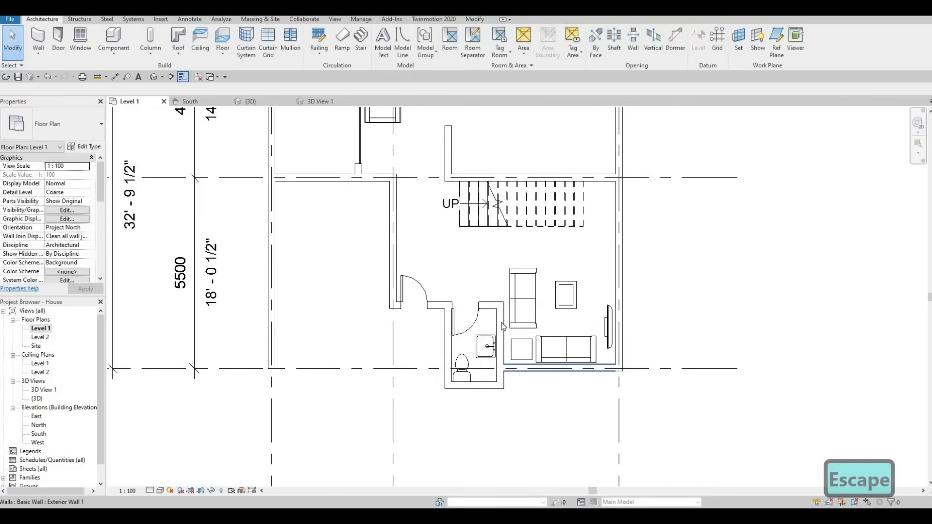
{"action": "left_click", "coordinate": [500, 325]}
{"action": "key", "text": "Escape"}
{"action": "key", "text": "Escape"}
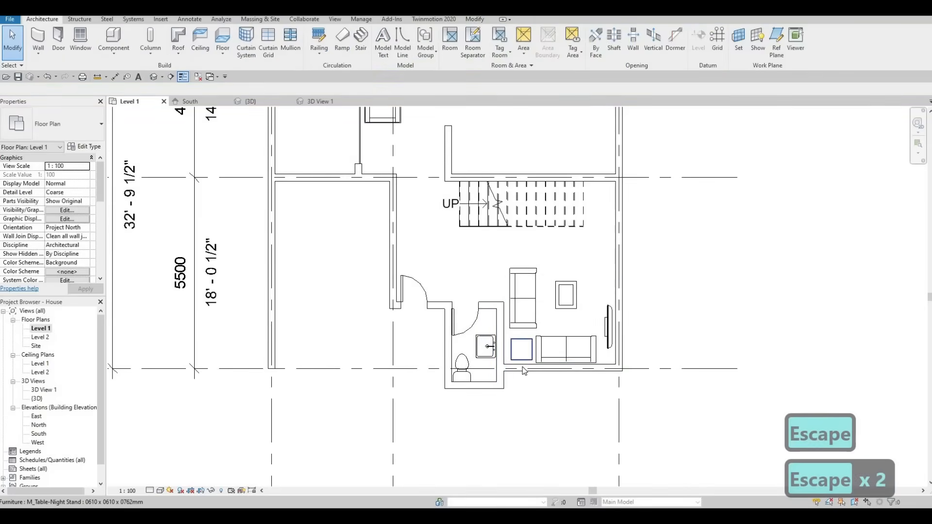
{"action": "middle_click_drag", "start_coordinate": [528, 350], "coordinate": [524, 365]}
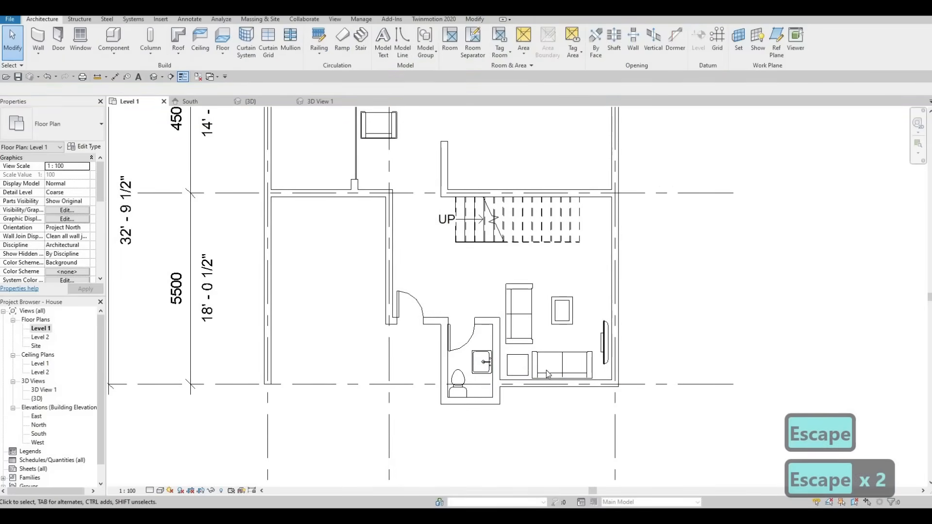
{"action": "middle_click_drag", "start_coordinate": [466, 376], "coordinate": [499, 405]}
{"action": "middle_click_drag", "start_coordinate": [554, 391], "coordinate": [525, 395]}
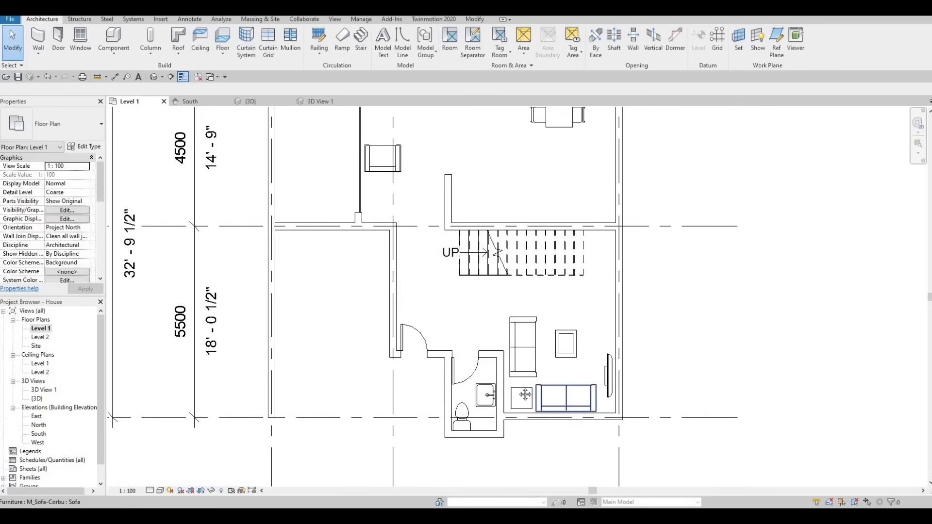
{"action": "scroll", "coordinate": [525, 395], "scroll_direction": "down", "scroll_amount": 2}
{"action": "scroll", "coordinate": [505, 389], "scroll_direction": "up", "scroll_amount": 5}
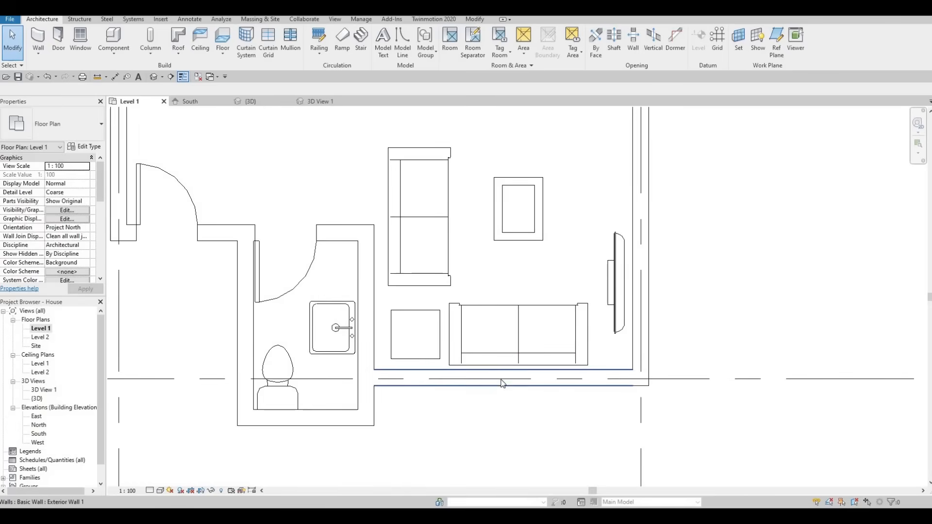
- Draw a curtain wall about 2540 mm long inside the living room's south wall, starting 240 mm from the wall's west end
{"action": "left_click", "coordinate": [503, 384]}
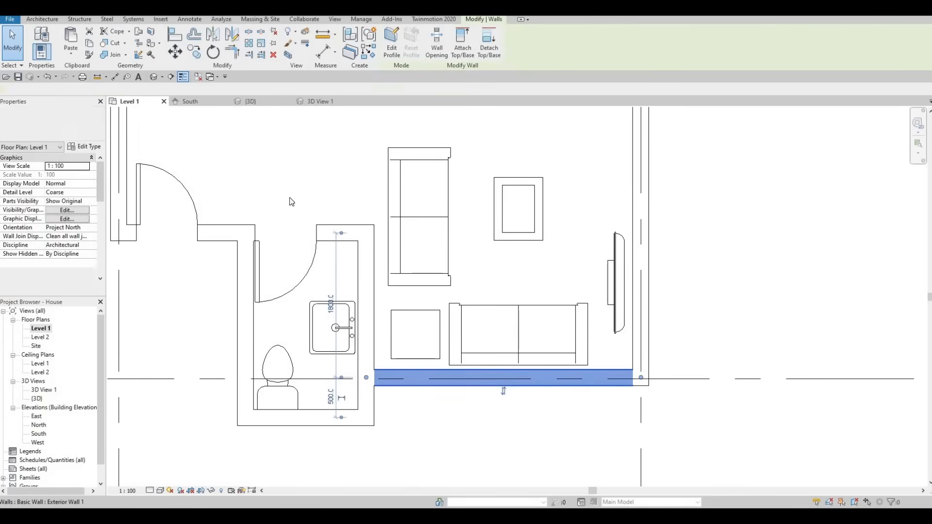
{"action": "left_click", "coordinate": [41, 19]}
{"action": "left_click", "coordinate": [49, 54]}
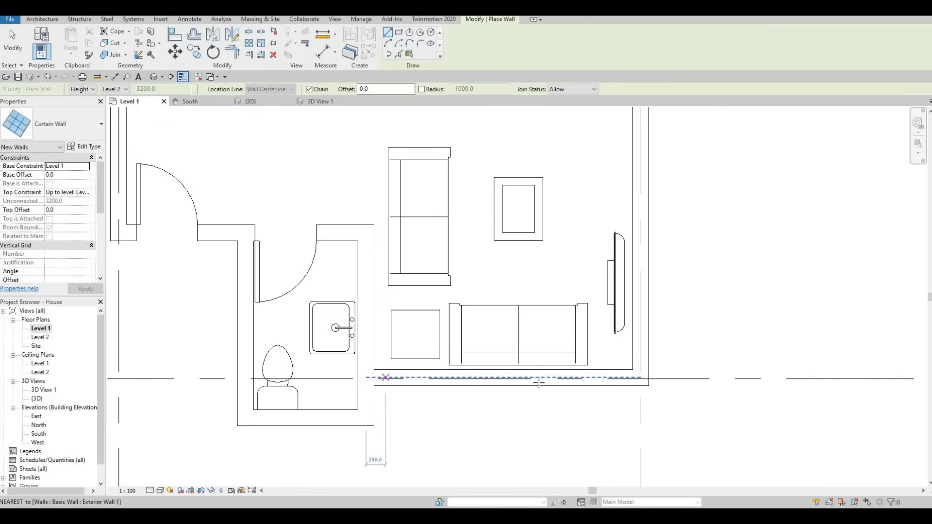
{"action": "left_click", "coordinate": [385, 377]}
{"action": "left_click", "coordinate": [573, 381]}
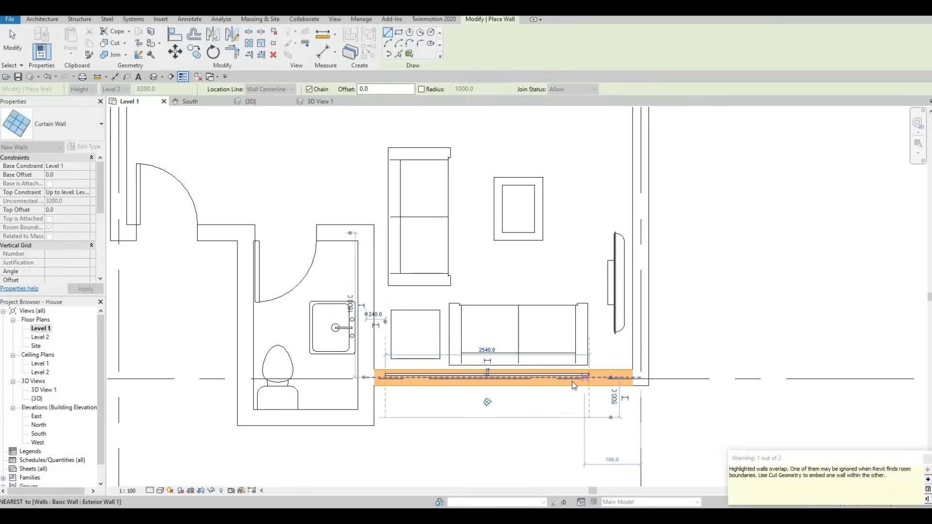
{"action": "key", "text": "Escape"}
{"action": "key", "text": "Escape"}
{"action": "key", "text": "Escape"}
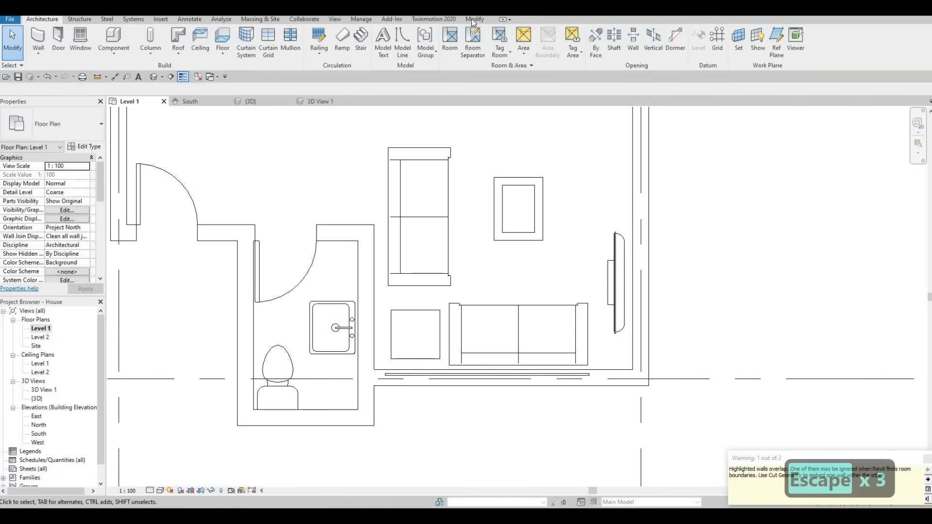
- Cut the living room's south exterior wall with the overlapping curtain wall using Cut Geometry
{"action": "left_click", "coordinate": [475, 19]}
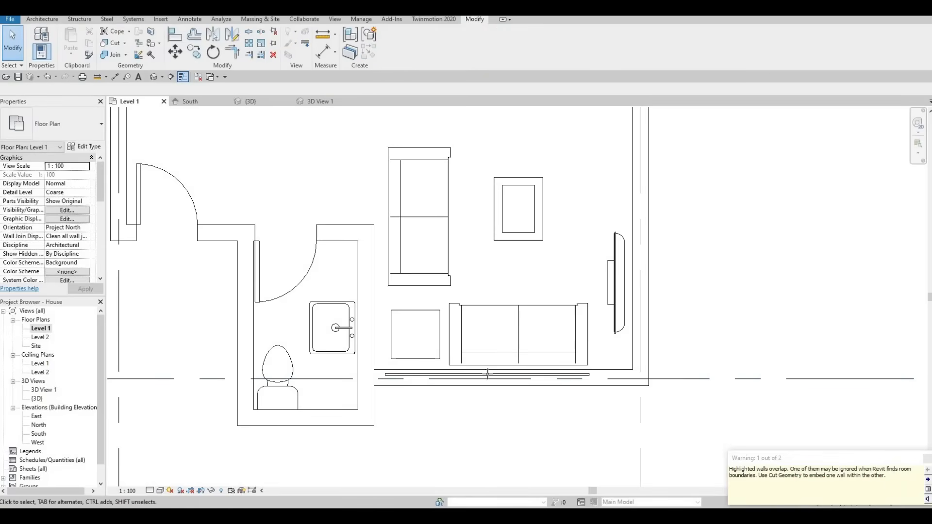
{"action": "left_click", "coordinate": [105, 43]}
{"action": "left_click", "coordinate": [539, 374]}
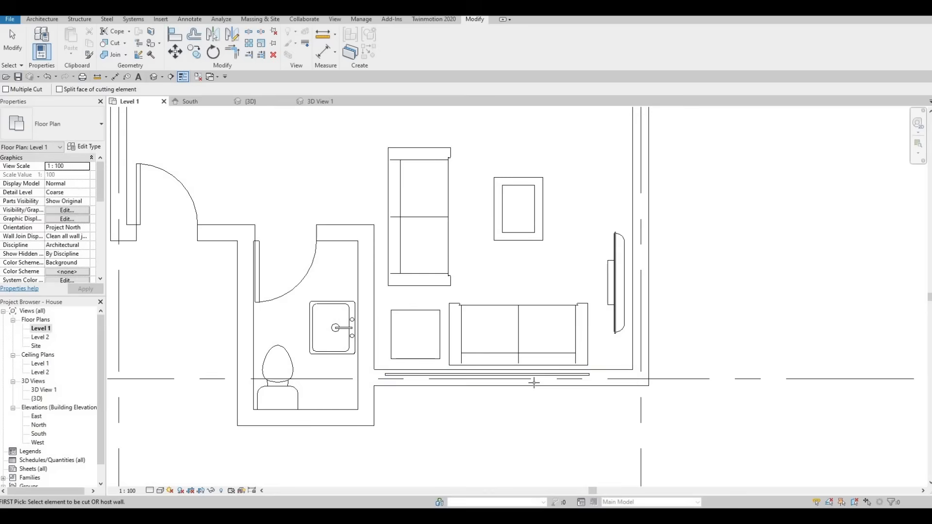
{"action": "left_click", "coordinate": [532, 378]}
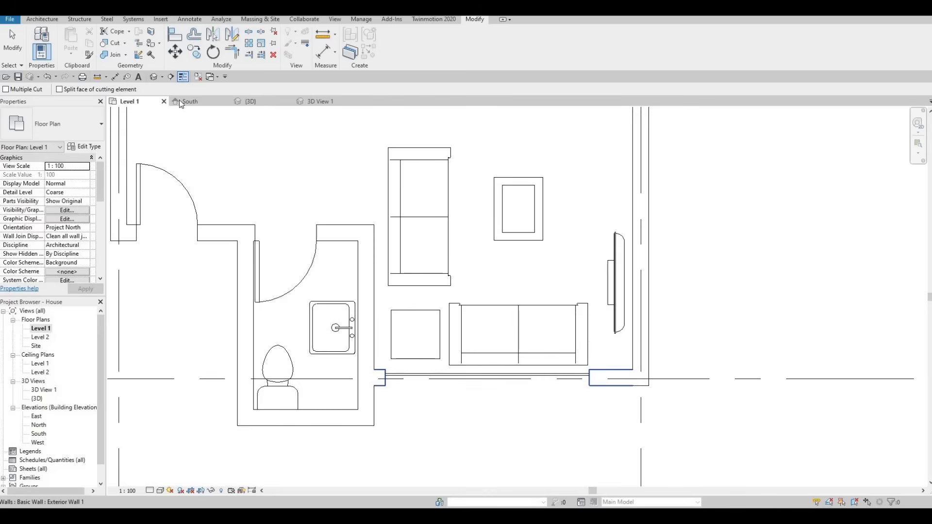
{"action": "key", "text": "Escape"}
{"action": "key", "text": "Escape"}
- In the 3D view, raise the curtain wall's base to an offset of about 1016 mm and adjust its top edge
{"action": "left_click", "coordinate": [154, 77]}
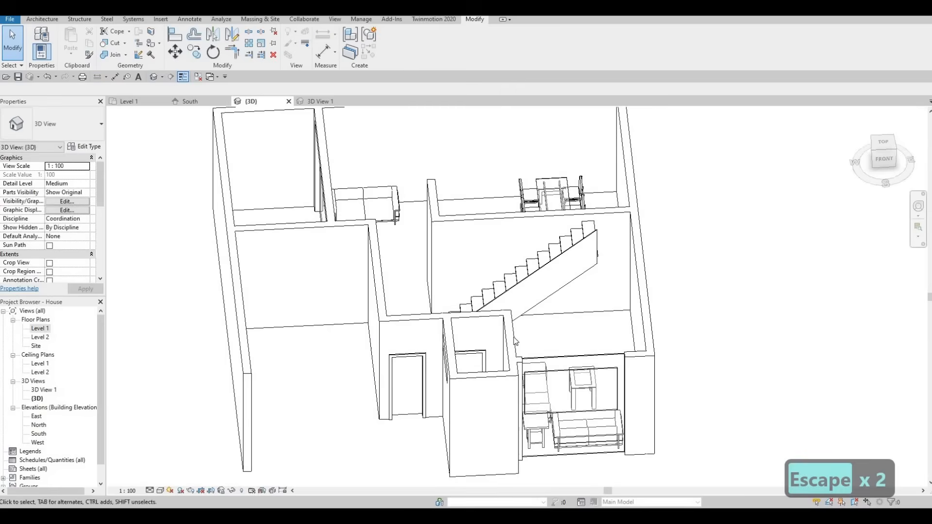
{"action": "middle_click_drag", "start_coordinate": [516, 342], "coordinate": [466, 295]}
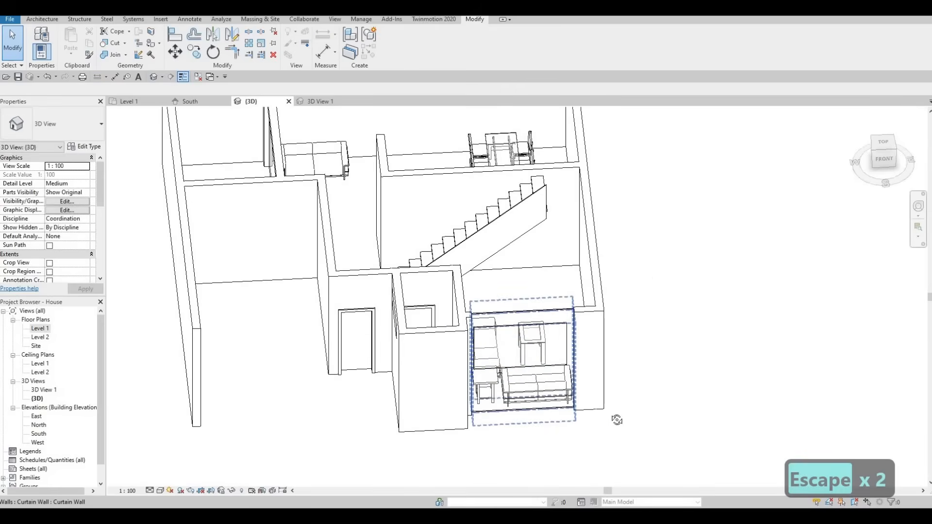
{"action": "left_click", "coordinate": [546, 317]}
{"action": "middle_click_drag", "start_coordinate": [545, 316], "coordinate": [528, 416], "text": "shift"}
{"action": "left_click_drag", "start_coordinate": [522, 412], "coordinate": [526, 382]}
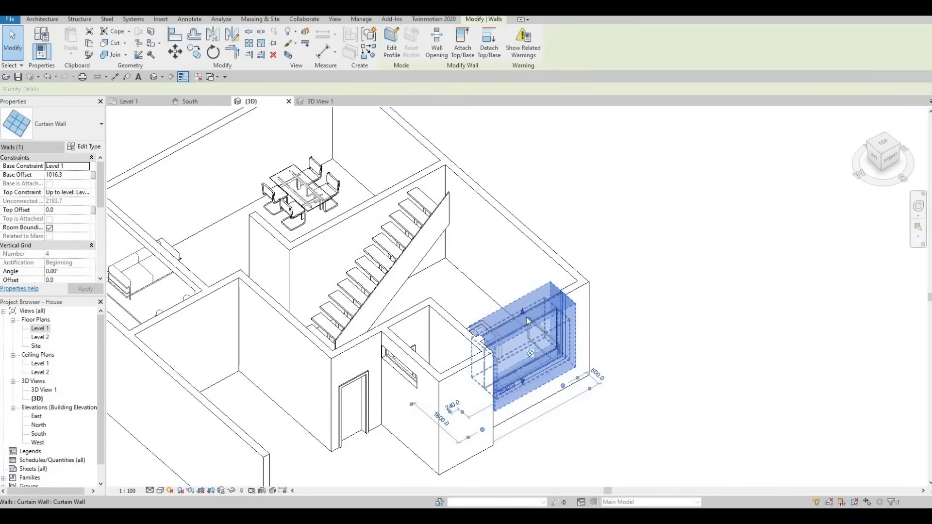
{"action": "left_click_drag", "start_coordinate": [524, 324], "coordinate": [525, 326]}
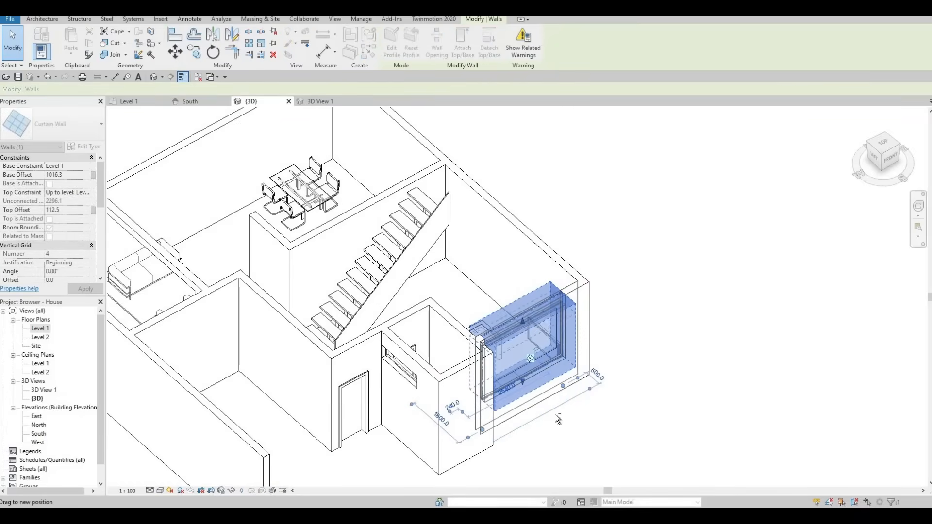
{"action": "key", "text": "Escape"}
- Delete the overlapping extra curtain wall in the living room window opening and inspect the remaining window from outside
{"action": "middle_click_drag", "start_coordinate": [494, 306], "coordinate": [504, 372], "text": "shift"}
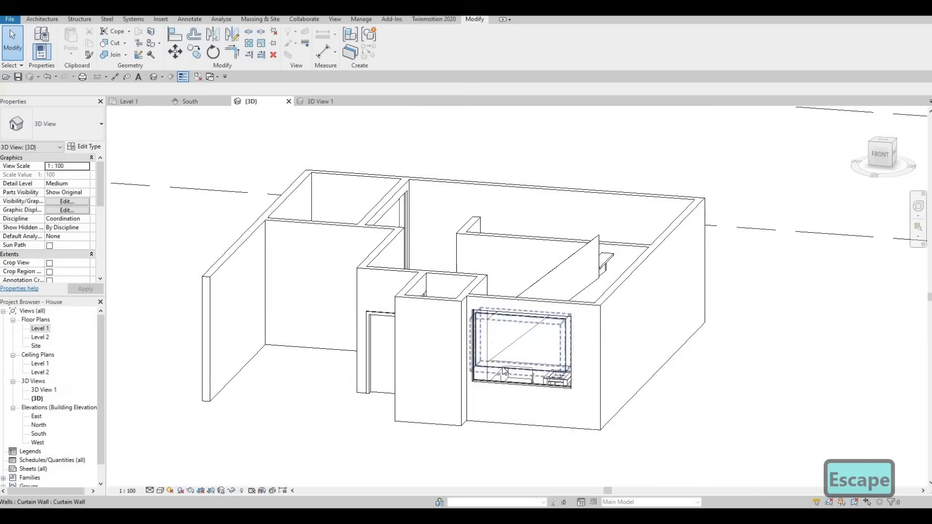
{"action": "left_click", "coordinate": [502, 368]}
{"action": "key", "text": "Delete"}
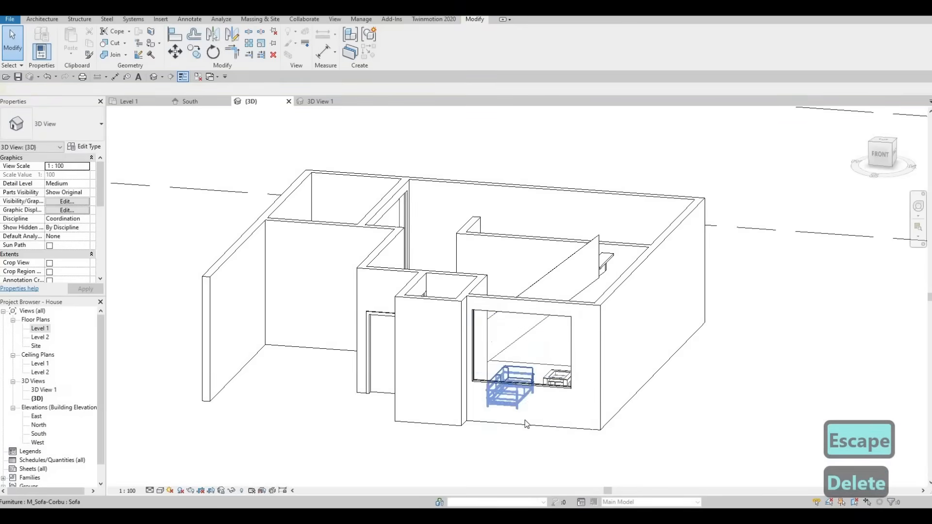
{"action": "key", "text": "Escape"}
{"action": "key", "text": "Escape"}
{"action": "mouse_move", "coordinate": [485, 362]}
{"action": "middle_mouse_down", "text": "shift"}
{"action": "mouse_move", "coordinate": [504, 335]}
{"action": "mouse_move", "coordinate": [485, 364]}
{"action": "middle_mouse_up", "text": "shift"}
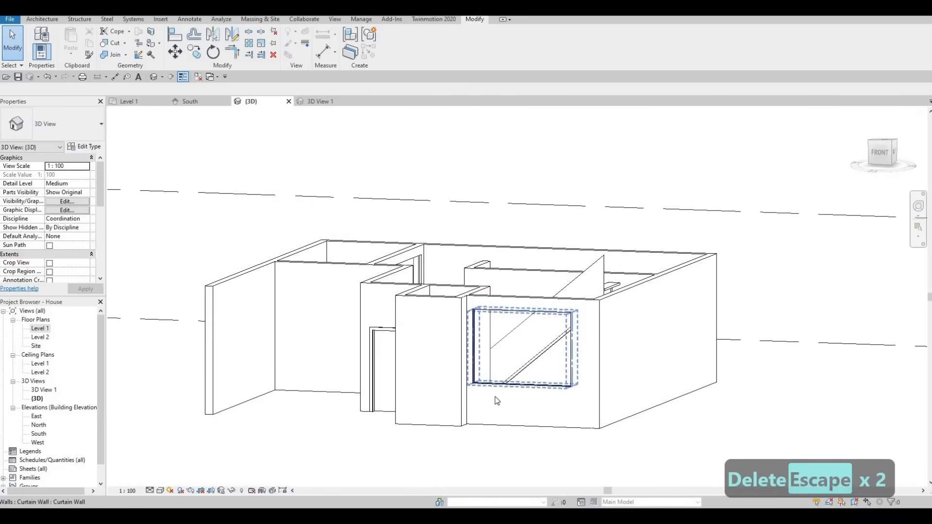
{"action": "middle_click_drag", "start_coordinate": [456, 391], "coordinate": [280, 288], "text": "shift"}
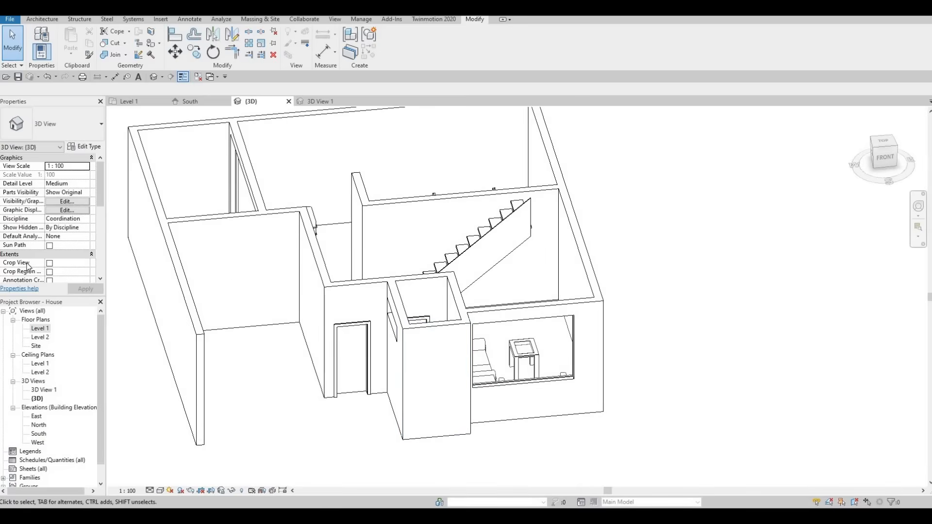
- Return to the Level 1 floor plan and nudge the sofa beside the bathroom wall south toward the side table
{"action": "double_click", "coordinate": [33, 330]}
{"action": "scroll", "coordinate": [311, 291], "scroll_direction": "down", "scroll_amount": 3}
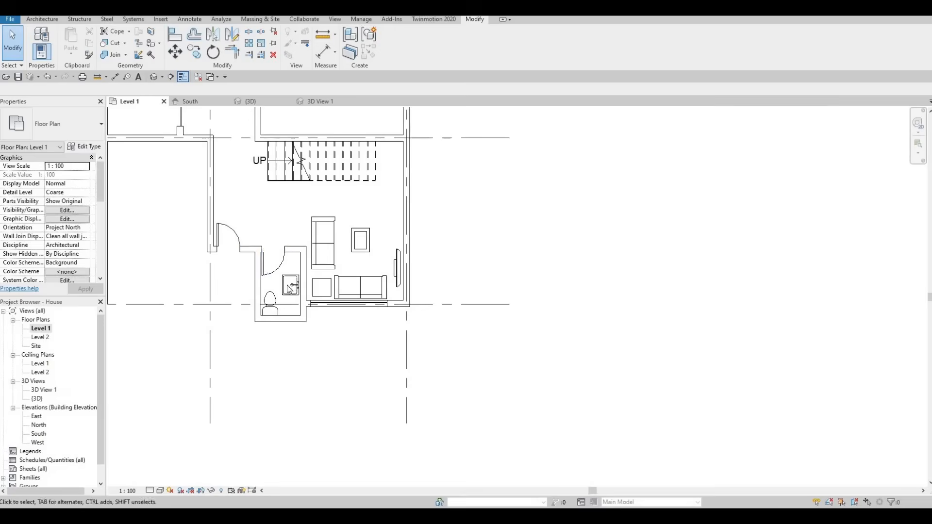
{"action": "middle_click_drag", "start_coordinate": [318, 289], "coordinate": [318, 335]}
{"action": "left_click", "coordinate": [324, 268]}
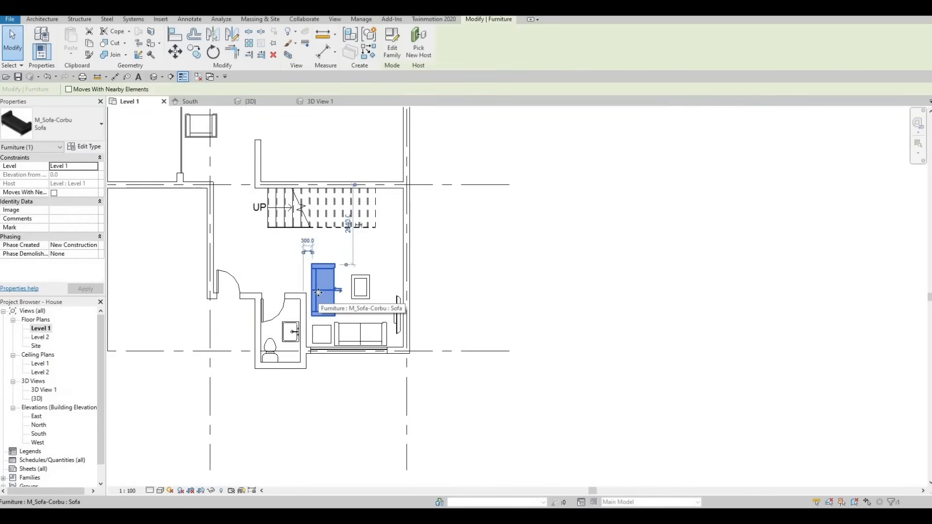
{"action": "key", "text": "Down"}
{"action": "key", "text": "Down"}
- Nudge the same living room sofa slightly further south and deselect it
{"action": "middle_click_drag", "start_coordinate": [332, 158], "coordinate": [330, 283]}
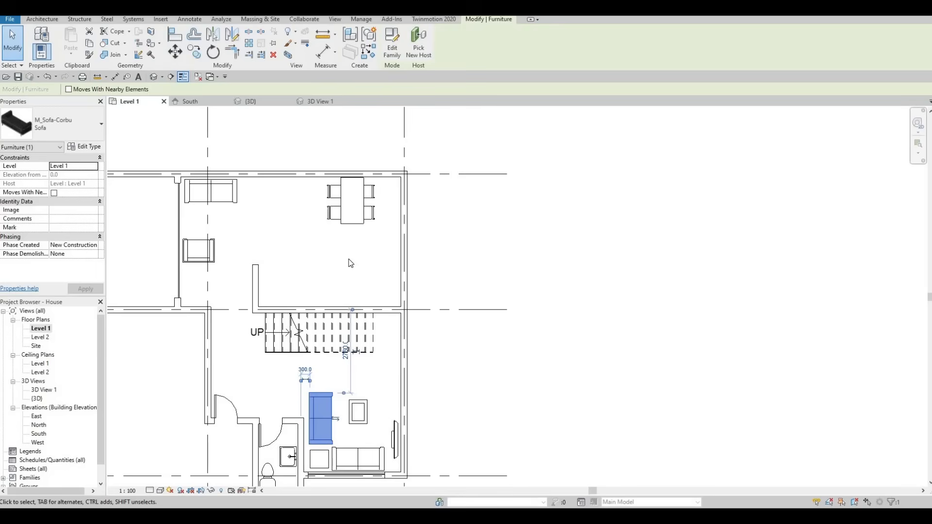
{"action": "middle_click_drag", "start_coordinate": [347, 274], "coordinate": [595, 186]}
{"action": "scroll", "coordinate": [630, 267], "scroll_direction": "up", "scroll_amount": 1}
{"action": "scroll", "coordinate": [618, 268], "scroll_direction": "up", "scroll_amount": 1}
{"action": "scroll", "coordinate": [619, 267], "scroll_direction": "down", "scroll_amount": 1}
{"action": "scroll", "coordinate": [595, 186], "scroll_direction": "down", "scroll_amount": 1}
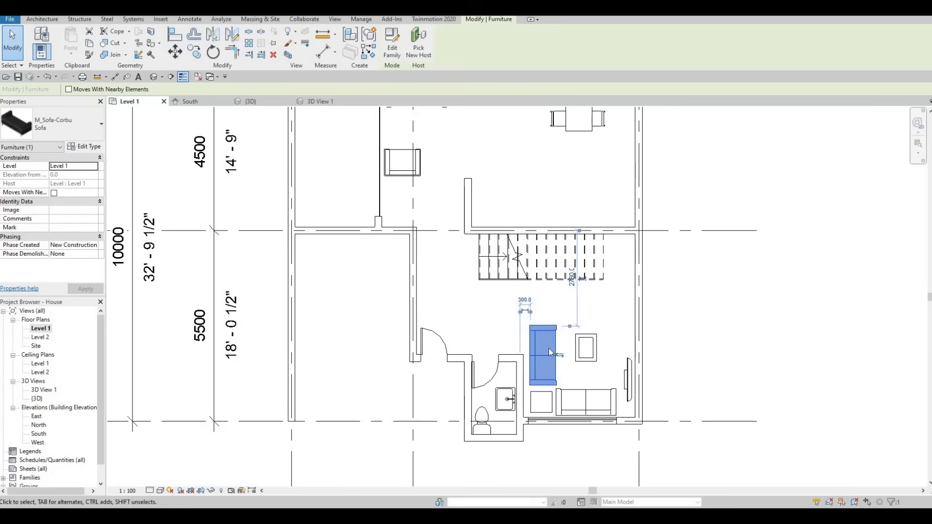
{"action": "key", "text": "Down"}
{"action": "key", "text": "Down"}
{"action": "middle_click_drag", "start_coordinate": [595, 310], "coordinate": [595, 420]}
{"action": "key", "text": "Escape"}
{"action": "key", "text": "Escape"}
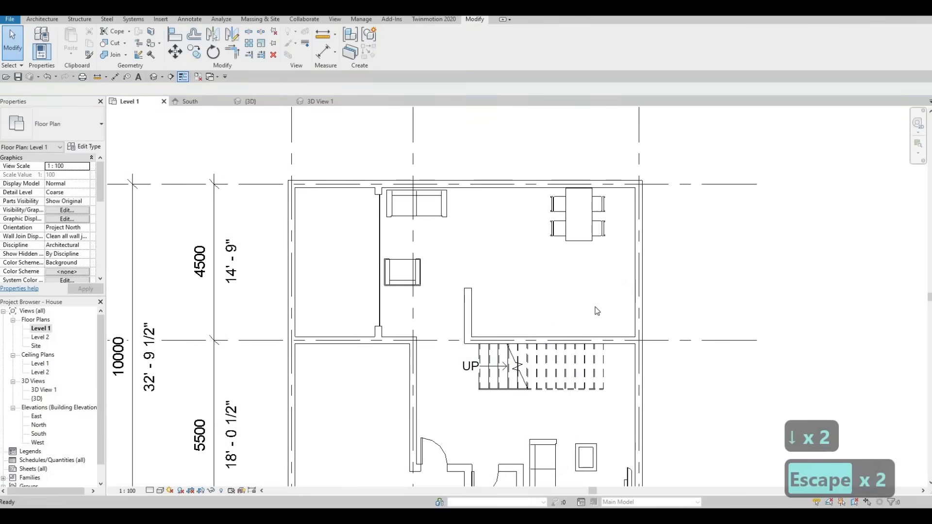
- Create a horizontal building section looking south across the full house width, between grid lines A and B
{"action": "middle_click_drag", "start_coordinate": [584, 314], "coordinate": [572, 321]}
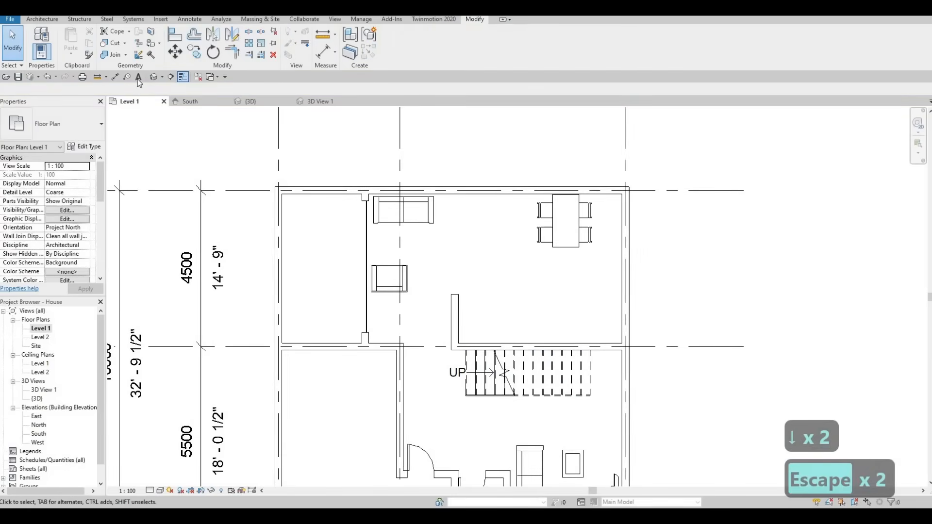
{"action": "left_click", "coordinate": [171, 77]}
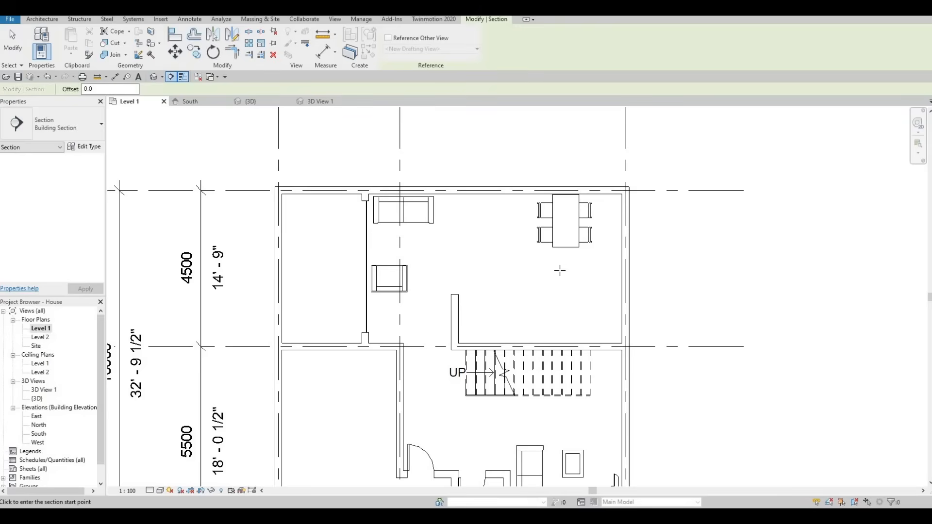
{"action": "left_click", "coordinate": [749, 270]}
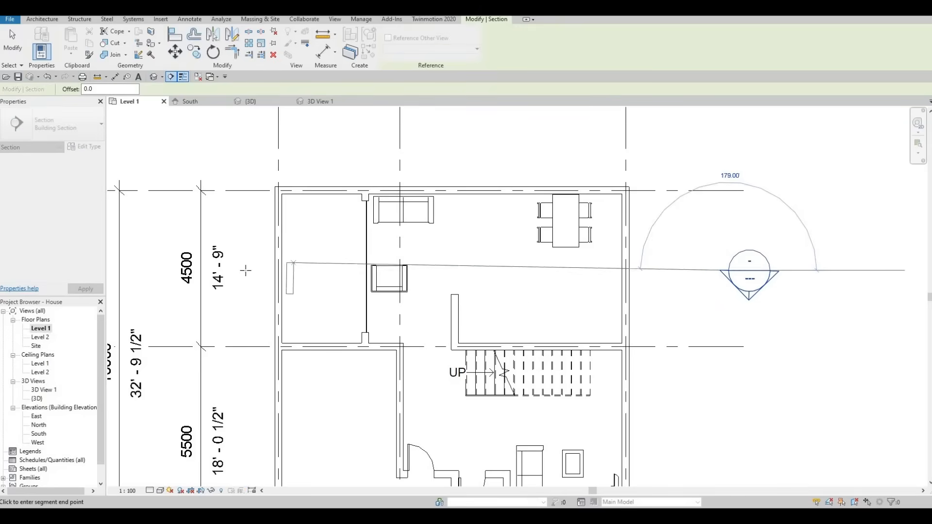
{"action": "key", "text": "Escape"}
{"action": "key", "text": "Escape"}
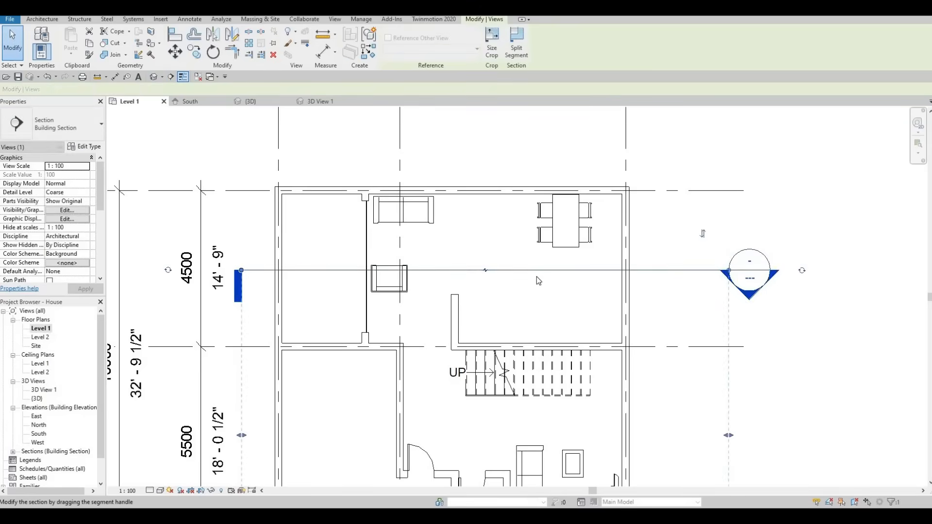
{"action": "middle_click_drag", "start_coordinate": [546, 308], "coordinate": [545, 306]}
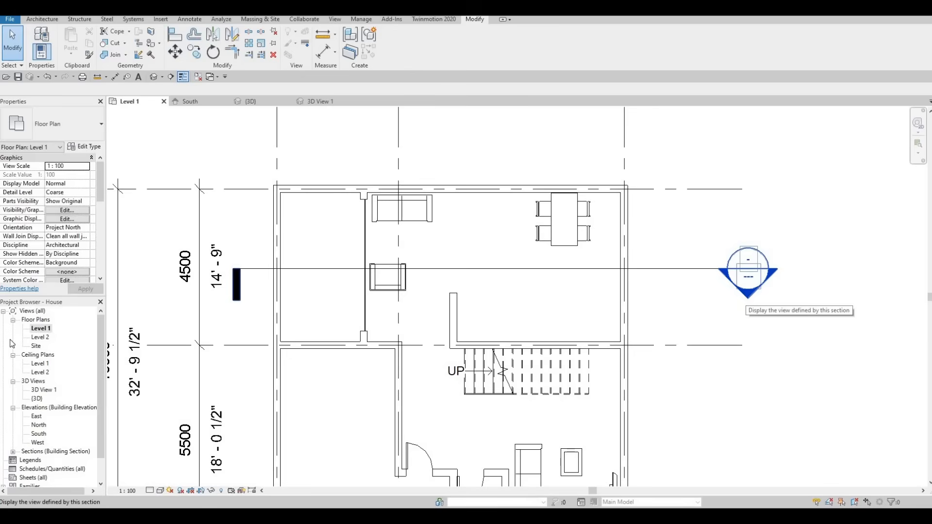
{"action": "scroll", "coordinate": [19, 442], "scroll_direction": "down", "scroll_amount": 1}
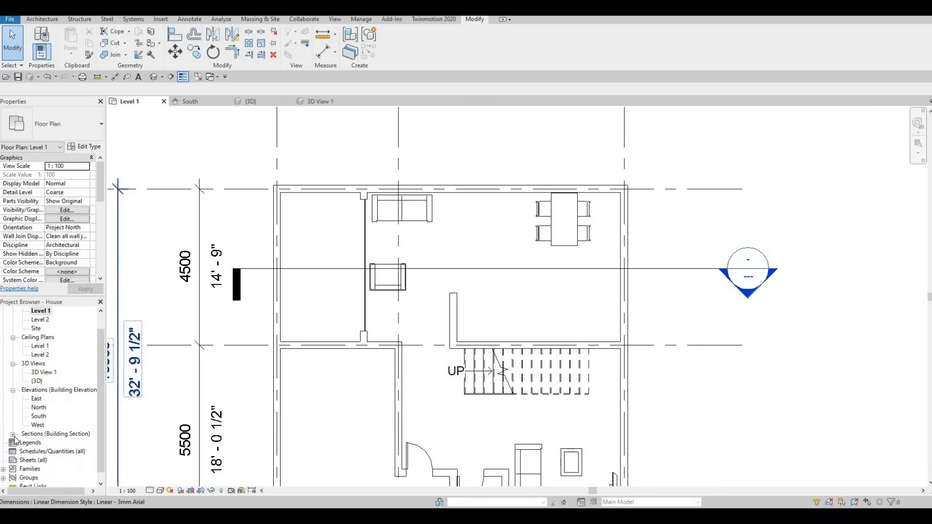
- Open the new building section view and examine the interior walls, door and furniture it cuts through
{"action": "left_click", "coordinate": [14, 434]}
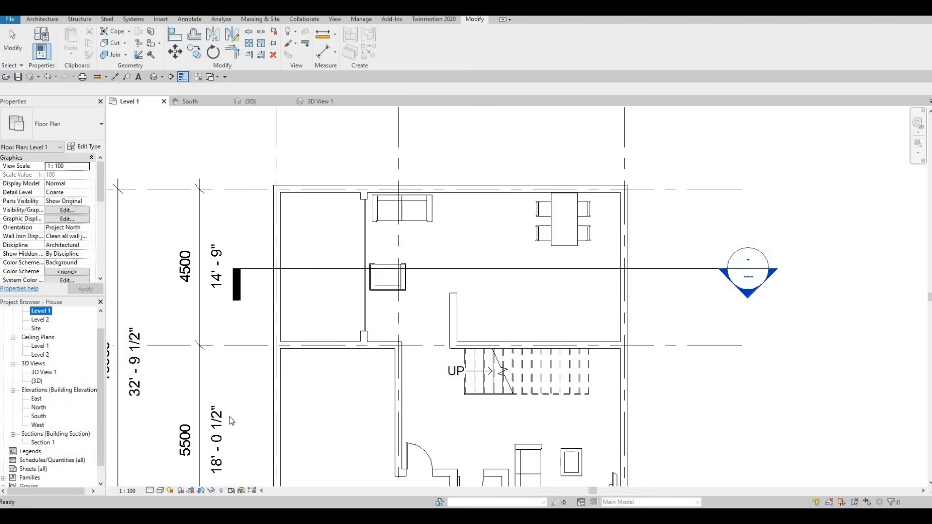
{"action": "double_click", "coordinate": [41, 442]}
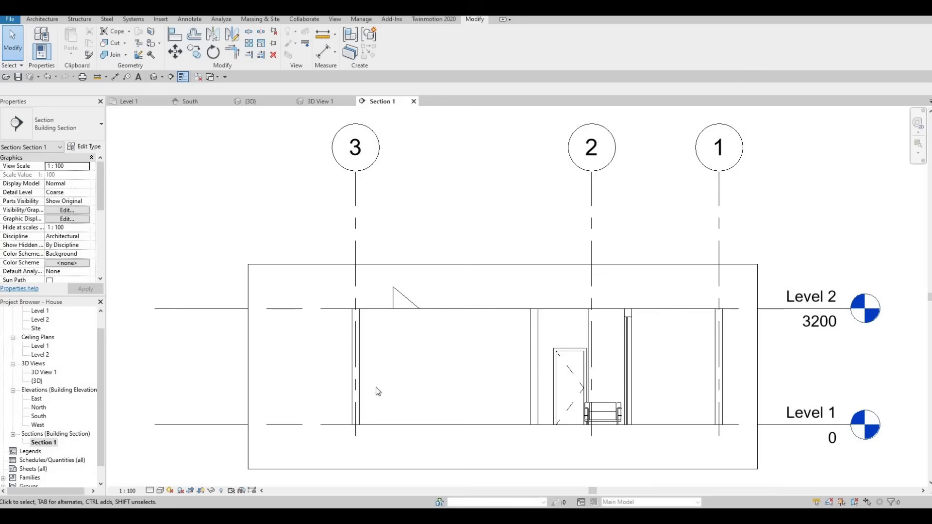
{"action": "middle_click_drag", "start_coordinate": [362, 292], "coordinate": [298, 288]}
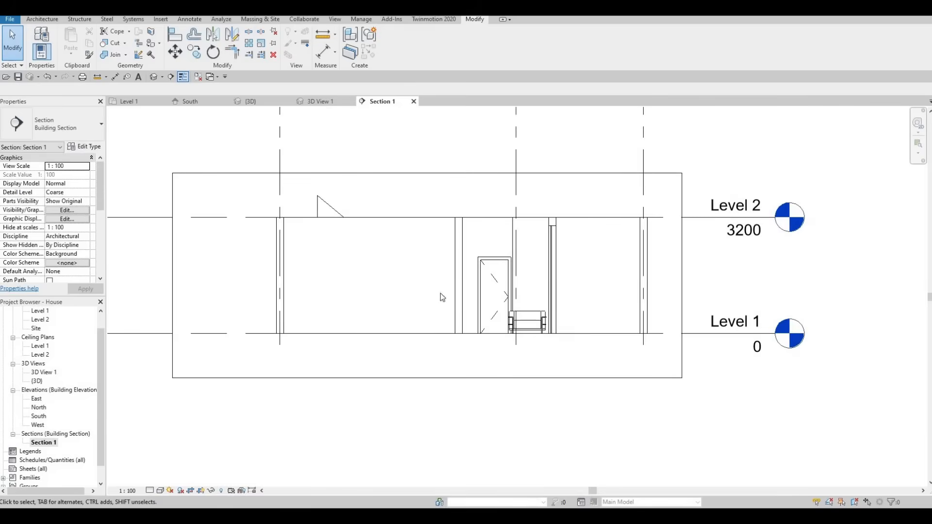
{"action": "middle_click_drag", "start_coordinate": [440, 294], "coordinate": [488, 260]}
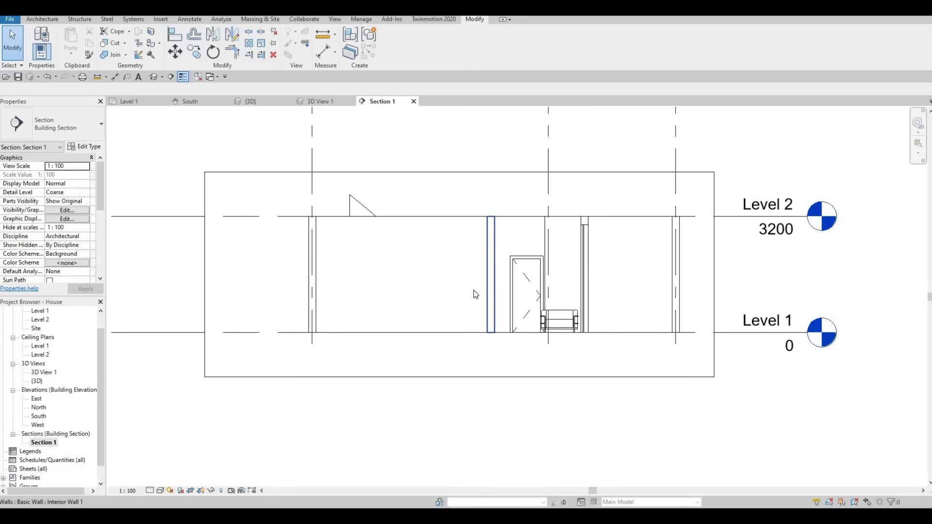
{"action": "scroll", "coordinate": [359, 259], "scroll_direction": "up", "scroll_amount": 2}
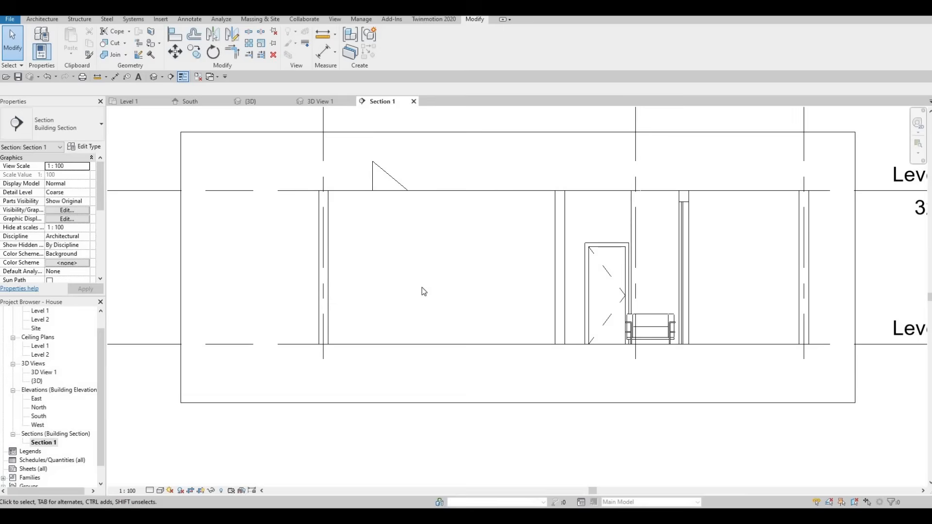
- Start an in-place model in the Generic Models category, keeping the default name
{"action": "left_click", "coordinate": [42, 20]}
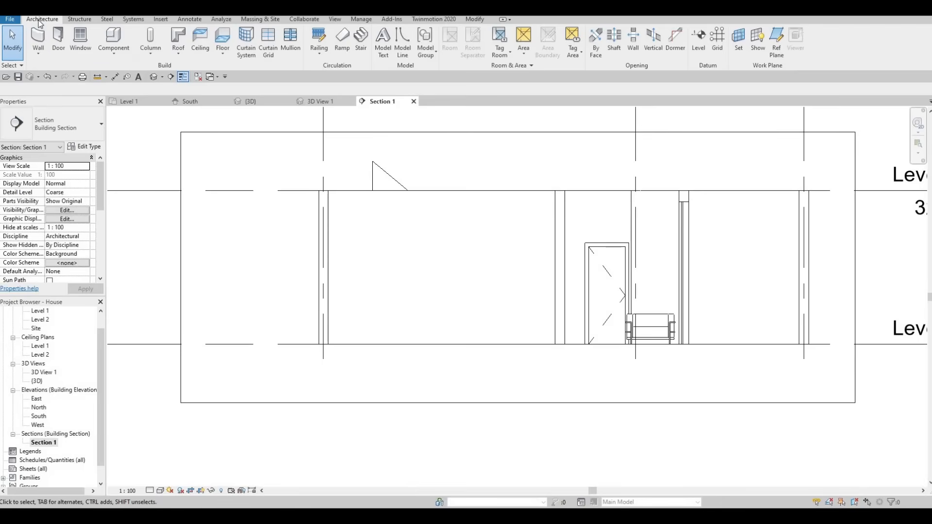
{"action": "left_click", "coordinate": [116, 55]}
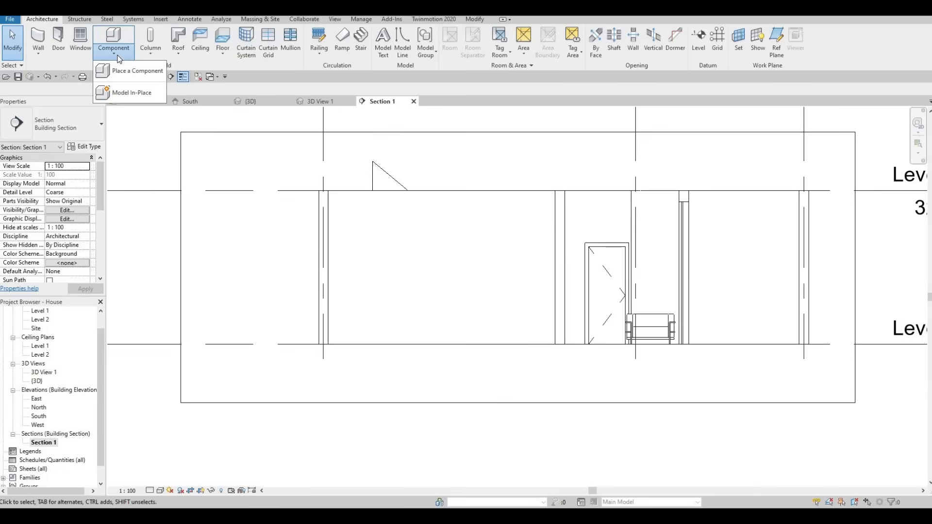
{"action": "left_click", "coordinate": [130, 93]}
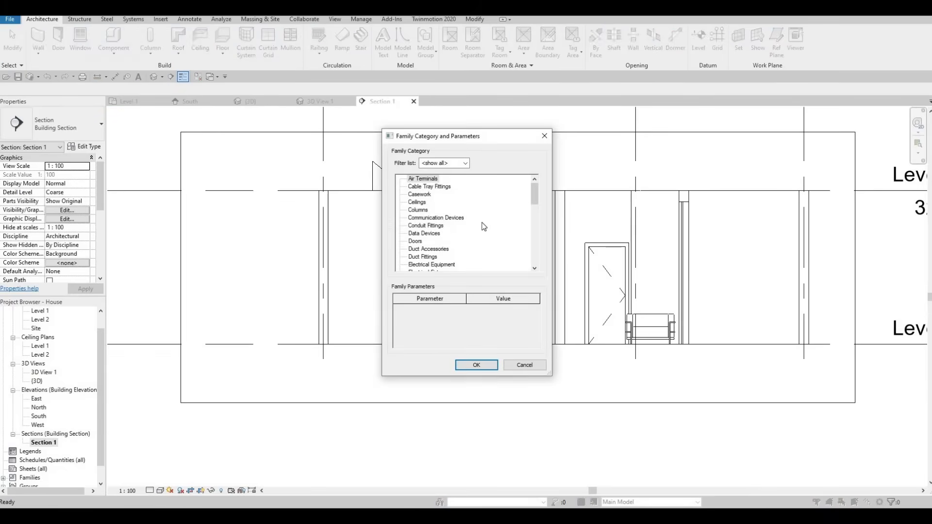
{"action": "scroll", "coordinate": [441, 226], "scroll_direction": "down", "scroll_amount": 4}
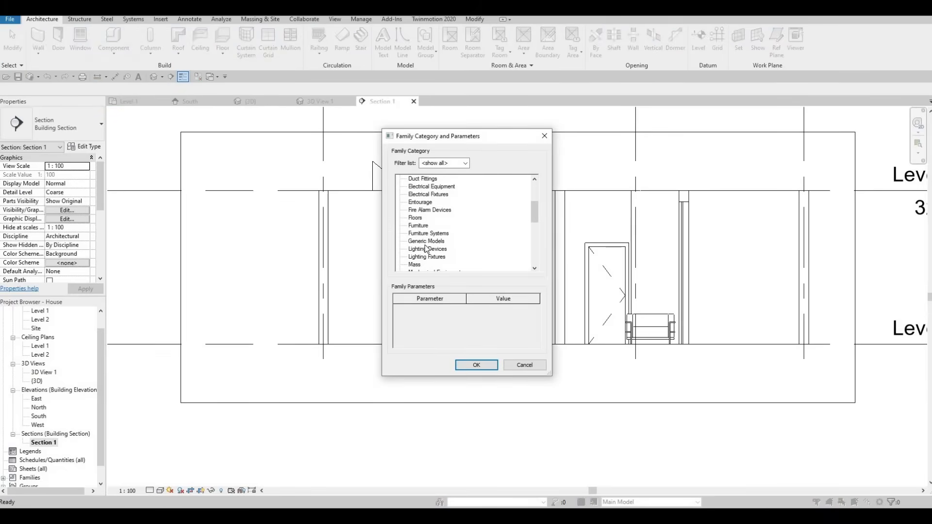
{"action": "left_click", "coordinate": [423, 243]}
{"action": "left_click", "coordinate": [476, 365]}
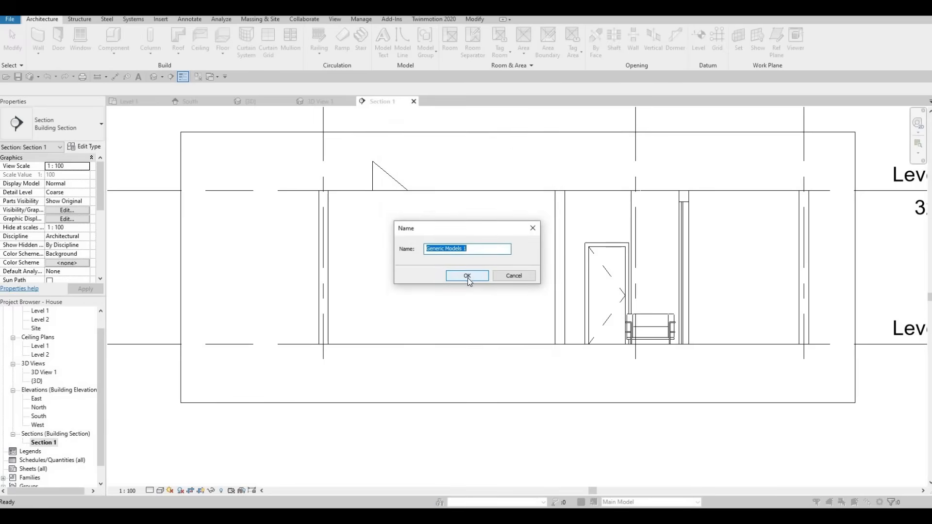
{"action": "left_click", "coordinate": [468, 277]}
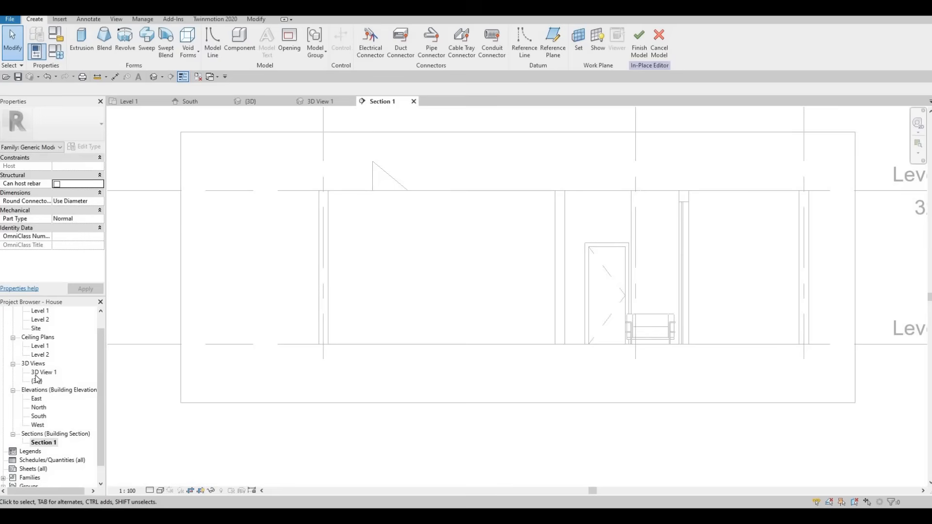
- Return to the Level 1 floor plan and set the work plane to Level : Level 1
{"action": "scroll", "coordinate": [38, 333], "scroll_direction": "up", "scroll_amount": 2}
{"action": "double_click", "coordinate": [37, 333]}
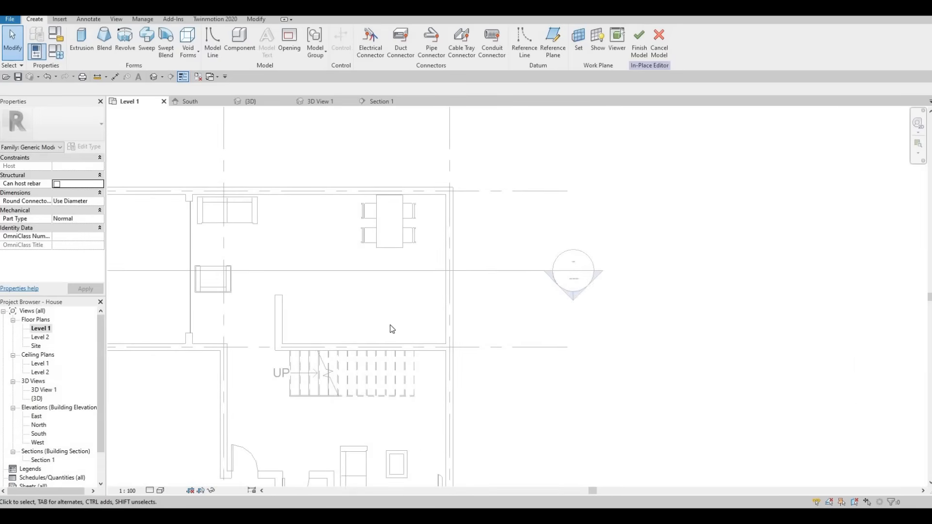
{"action": "scroll", "coordinate": [441, 308], "scroll_direction": "down", "scroll_amount": 2}
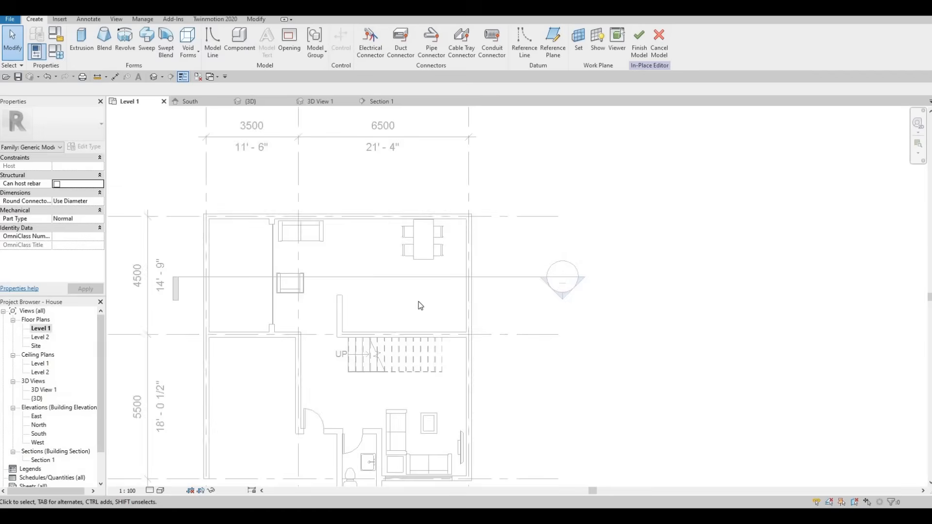
{"action": "left_click", "coordinate": [578, 40]}
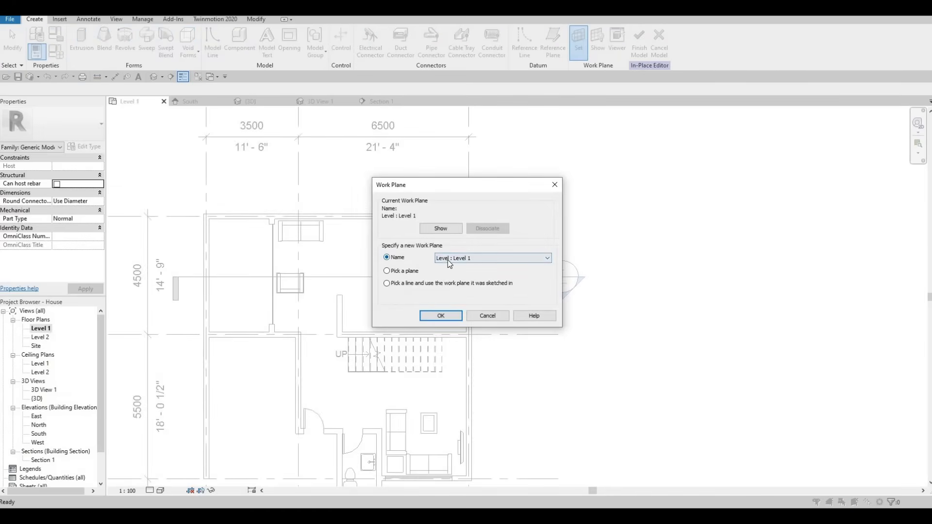
{"action": "left_click", "coordinate": [440, 316]}
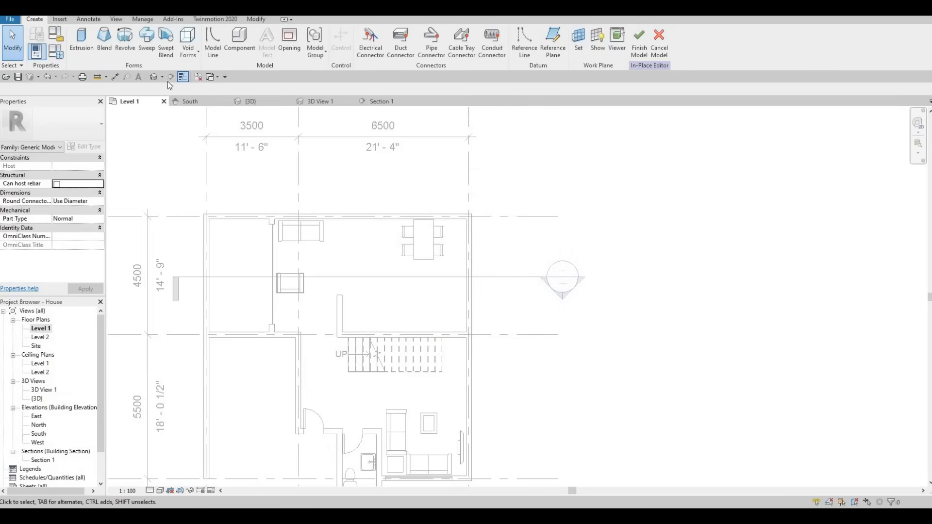
- Start an extrusion and sketch a rectangle about 3420 by 750 mm from the inner corner where the east wall meets the wall north of the stairs
{"action": "left_click", "coordinate": [84, 44]}
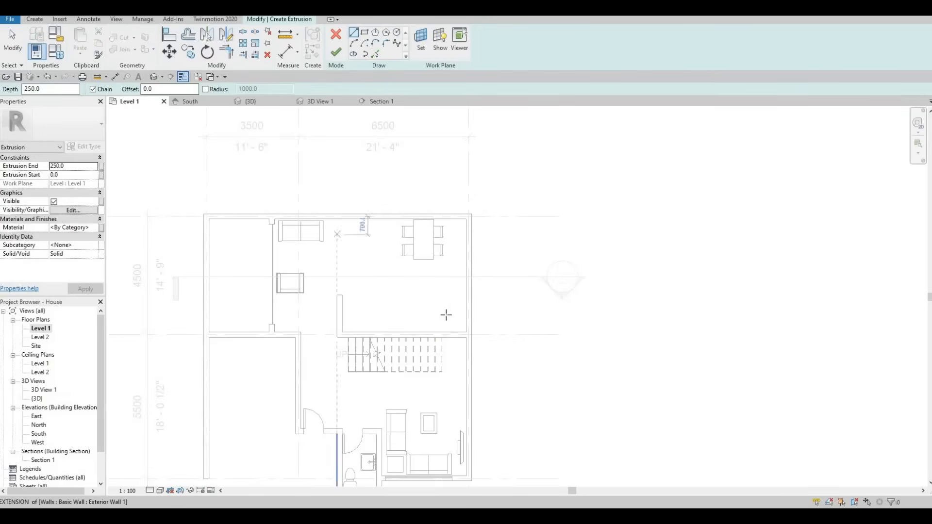
{"action": "left_click", "coordinate": [465, 332]}
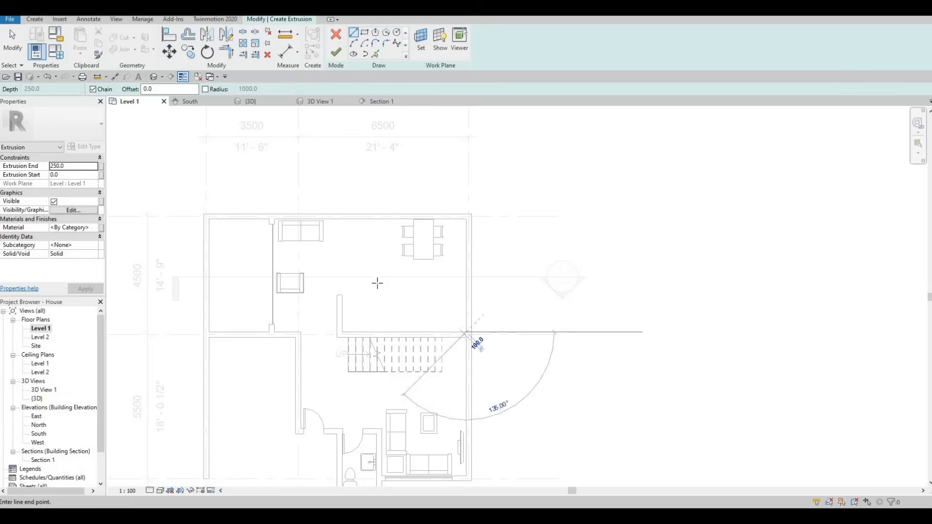
{"action": "key", "text": "Escape"}
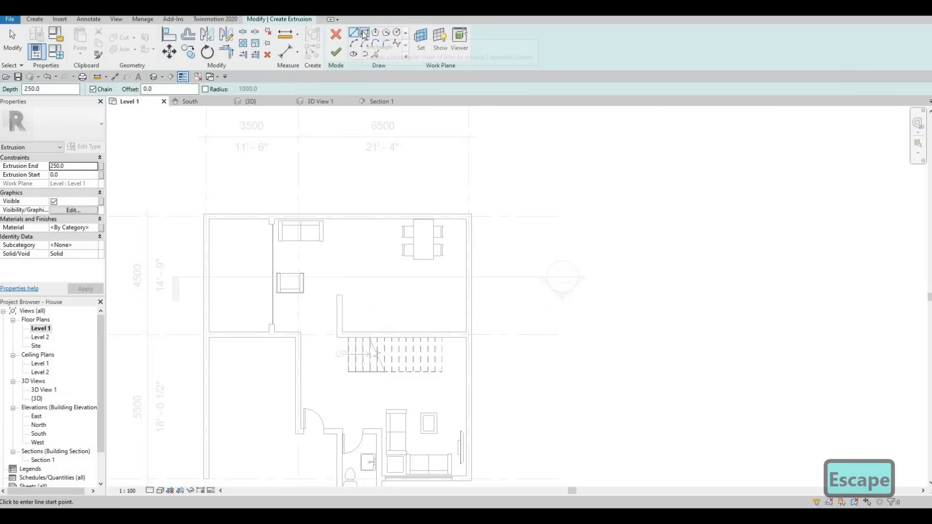
{"action": "left_click", "coordinate": [364, 32]}
{"action": "left_click", "coordinate": [466, 332]}
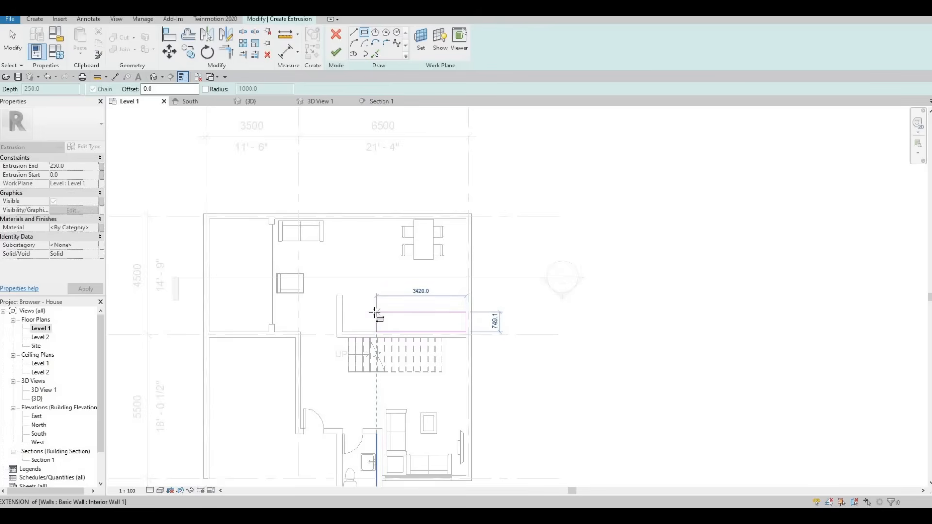
{"action": "left_click", "coordinate": [376, 313]}
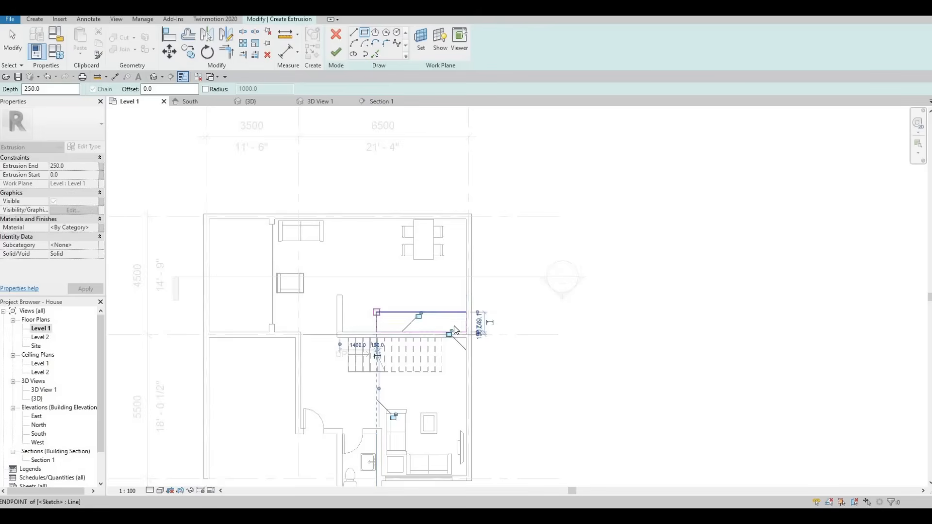
{"action": "key", "text": "Escape"}
{"action": "key", "text": "Escape"}
- Set the sketched rectangle's north-south width to 700 mm from the wall beside the stairs
{"action": "left_click", "coordinate": [439, 314]}
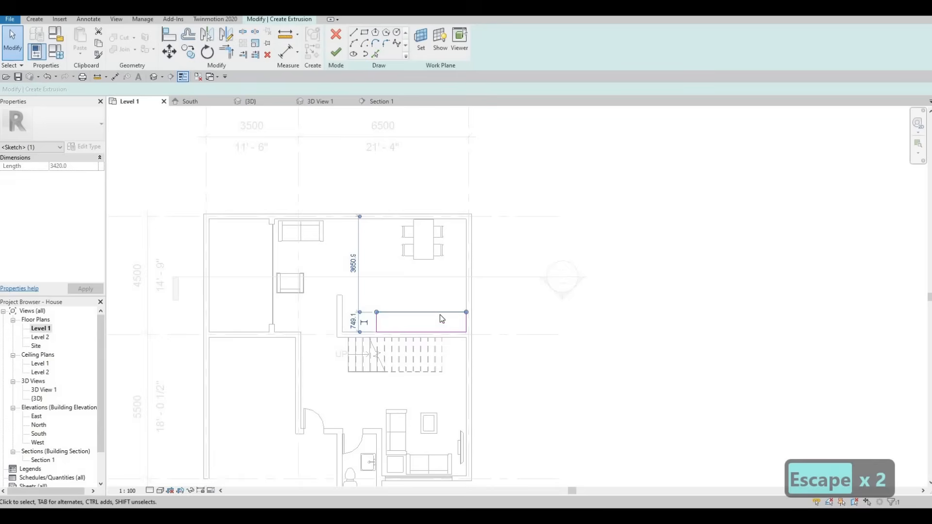
{"action": "key", "text": "Escape"}
{"action": "left_click", "coordinate": [440, 314]}
{"action": "left_click", "coordinate": [354, 320]}
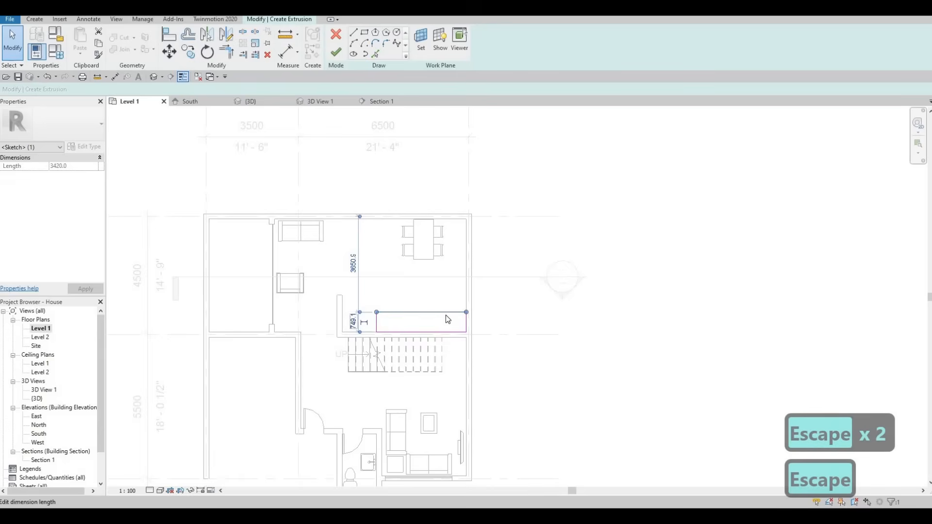
{"action": "type", "text": "700"}
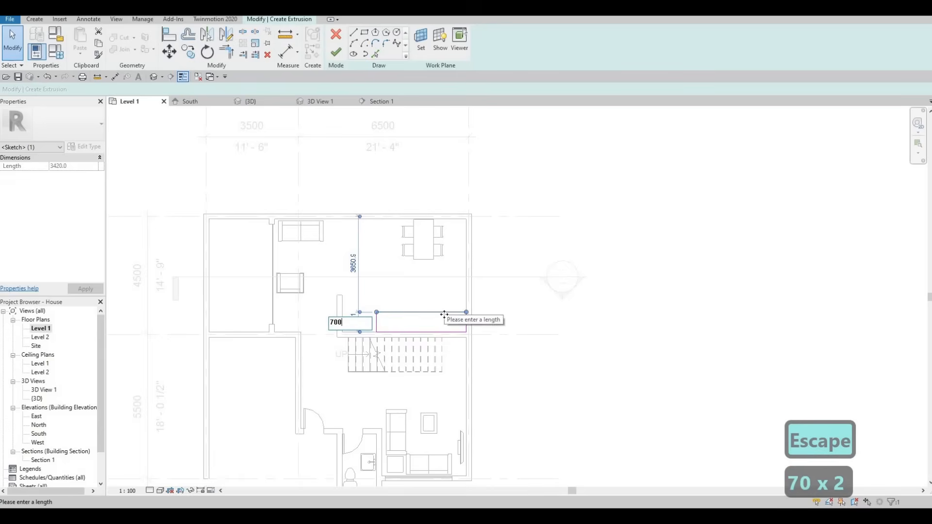
{"action": "key", "text": "Return"}
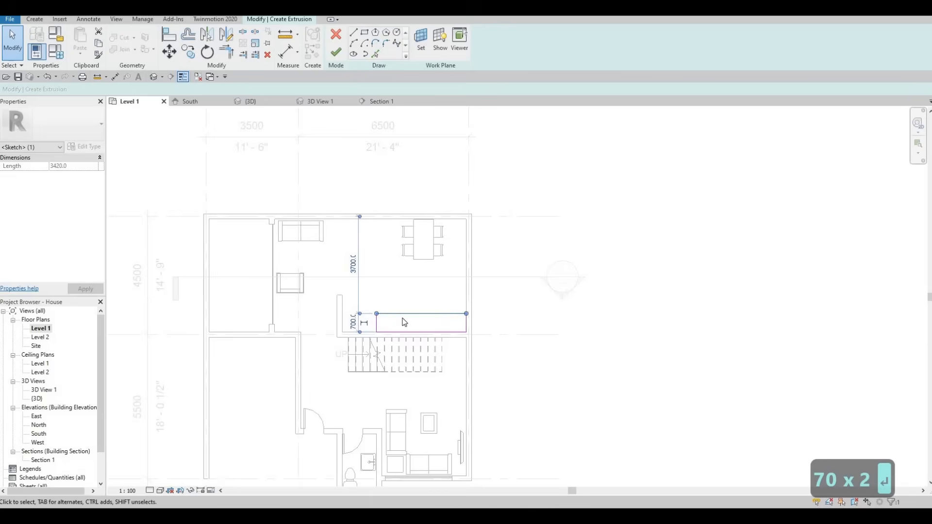
{"action": "key", "text": "Escape"}
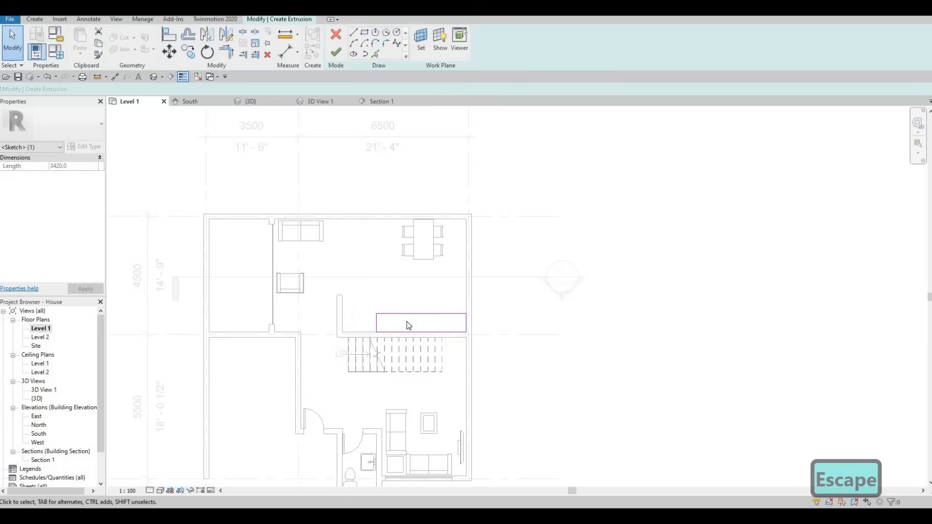
- Set the rectangle's east-west length to 3500 mm and finish the extrusion sketch
{"action": "left_click", "coordinate": [376, 321]}
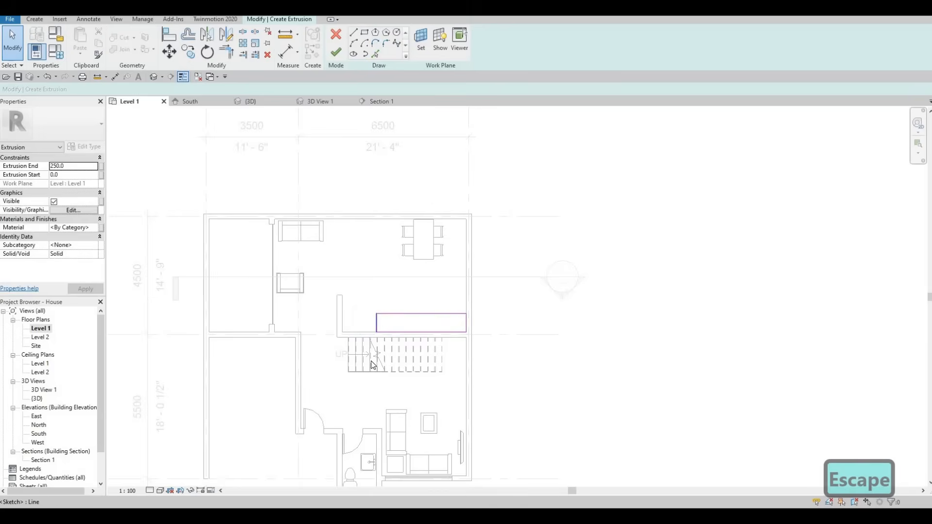
{"action": "left_click", "coordinate": [422, 346]}
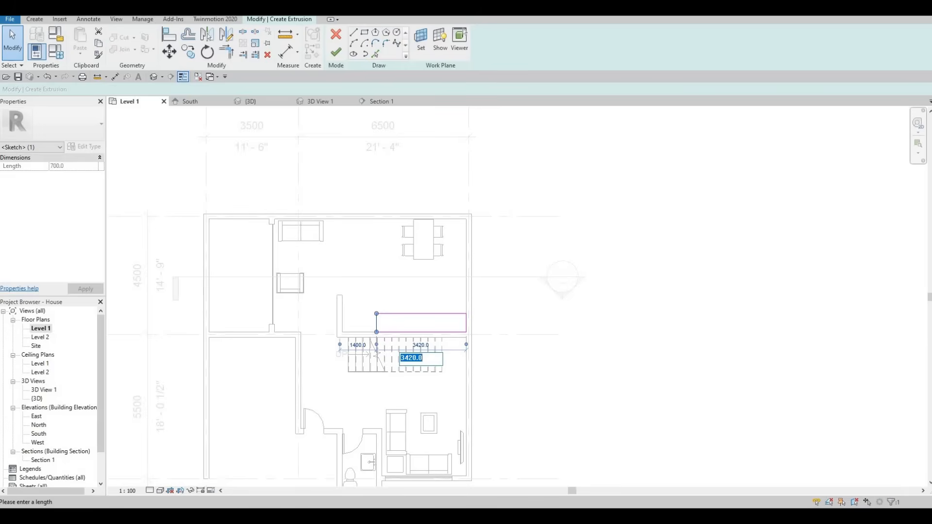
{"action": "type", "text": "3500"}
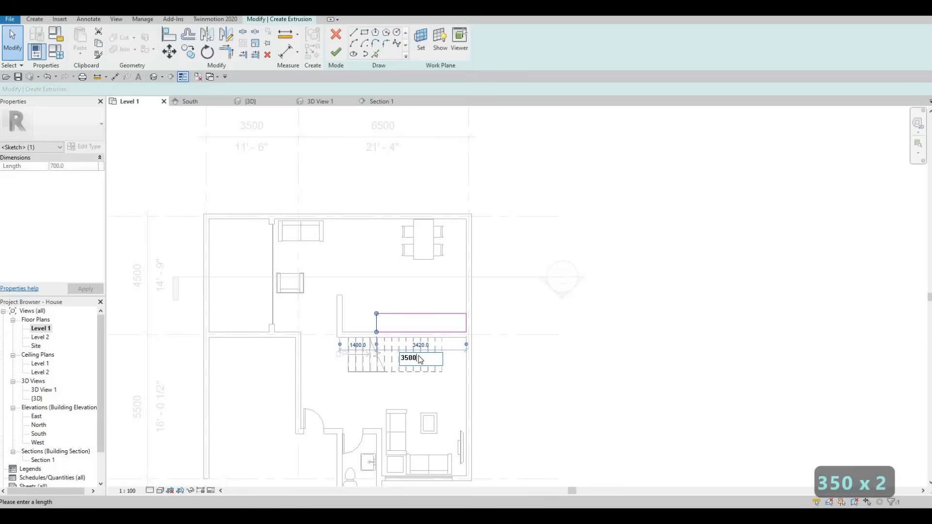
{"action": "key", "text": "Return"}
{"action": "key", "text": "Escape"}
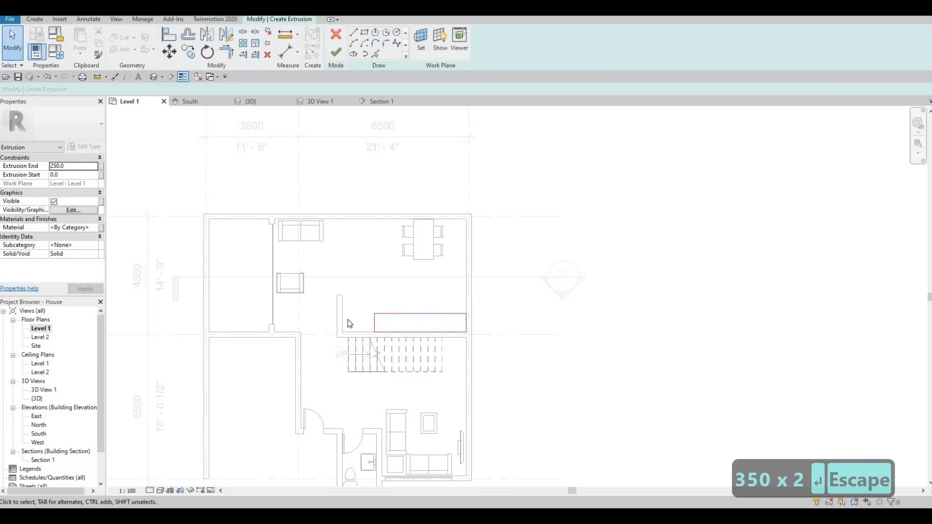
{"action": "left_click", "coordinate": [374, 321]}
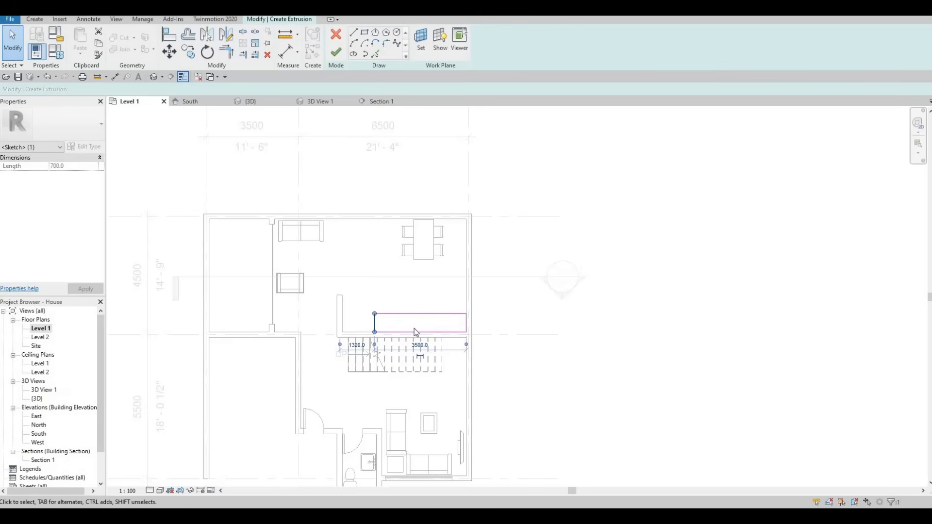
{"action": "key", "text": "Escape"}
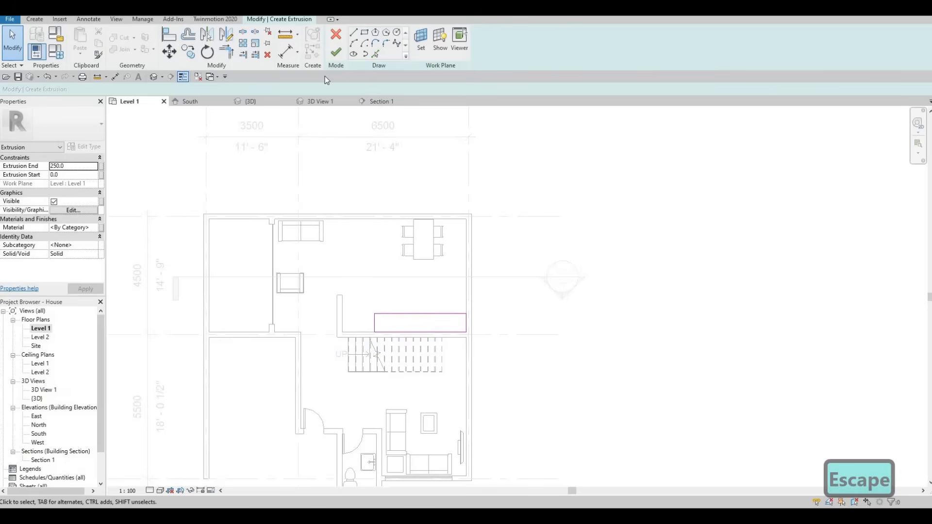
{"action": "left_click", "coordinate": [334, 52]}
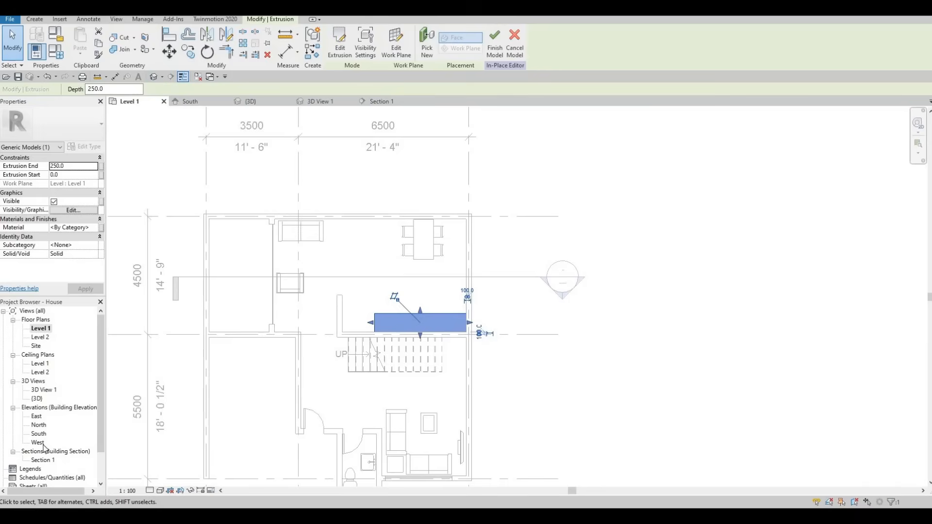
- In the Section 1 view, lower the top of the extrusion to a height of about 140 mm
{"action": "double_click", "coordinate": [41, 461]}
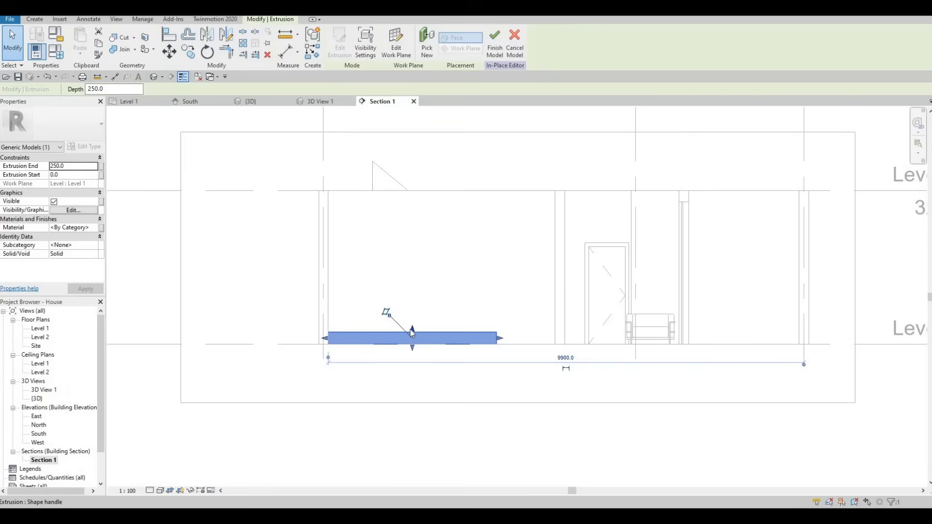
{"action": "left_click_drag", "start_coordinate": [412, 333], "coordinate": [411, 339]}
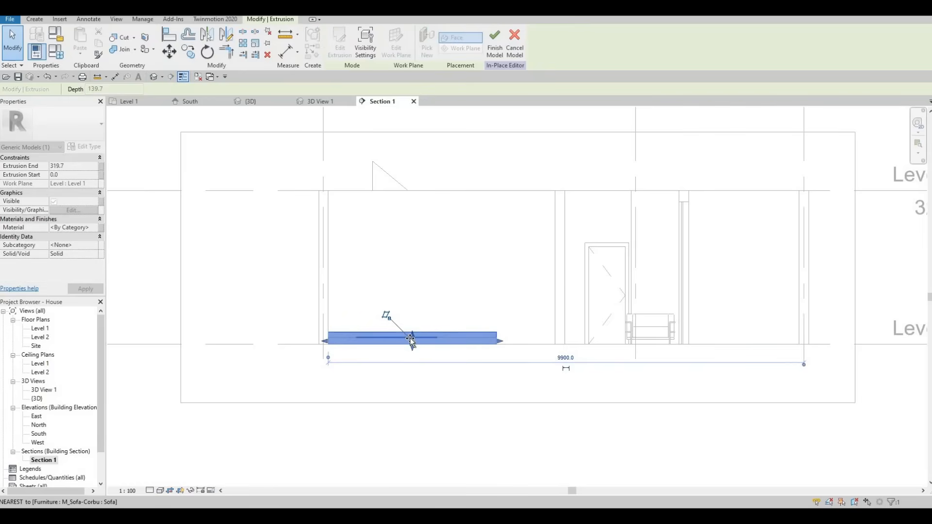
{"action": "middle_click_drag", "start_coordinate": [409, 318], "coordinate": [403, 297]}
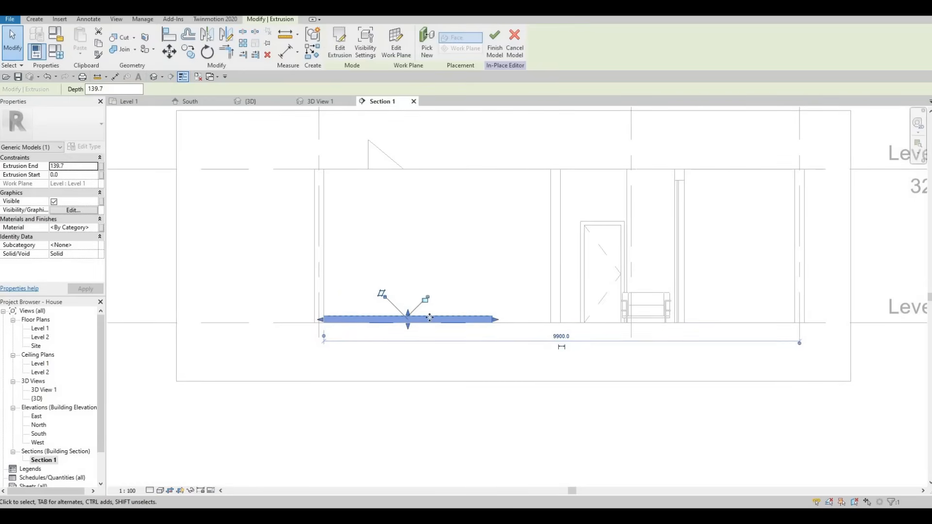
- Set the extrusion end of the low base beside the stairs to 100 mm and finish the in-place model
{"action": "scroll", "coordinate": [418, 309], "scroll_direction": "up", "scroll_amount": 1}
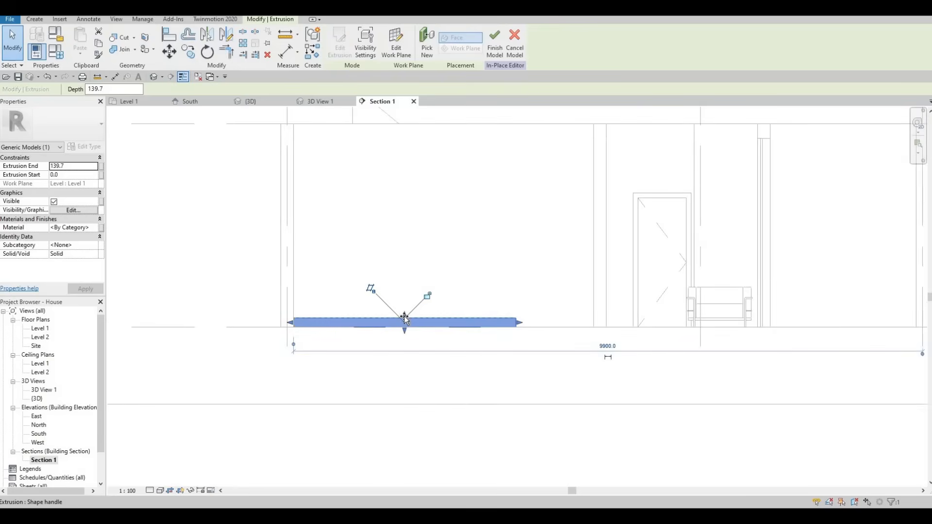
{"action": "left_click_drag", "start_coordinate": [404, 318], "coordinate": [360, 326]}
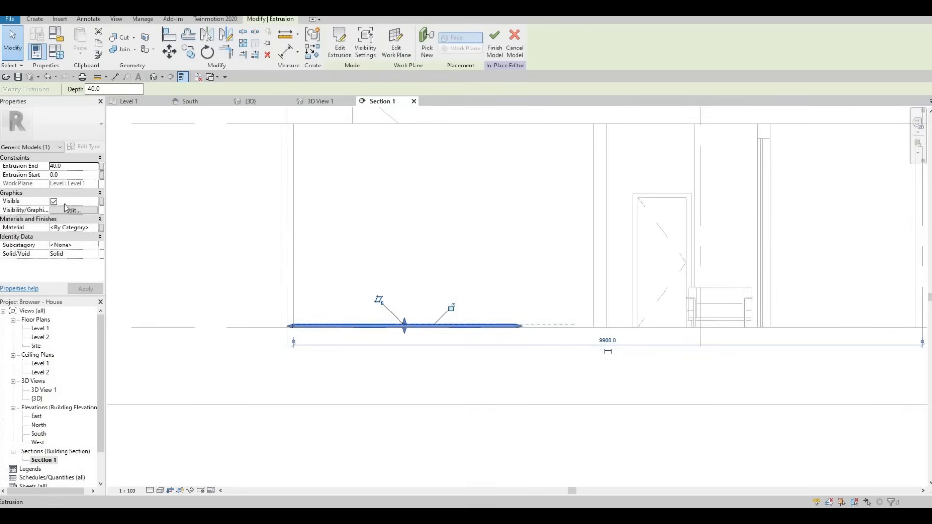
{"action": "left_click", "coordinate": [73, 165]}
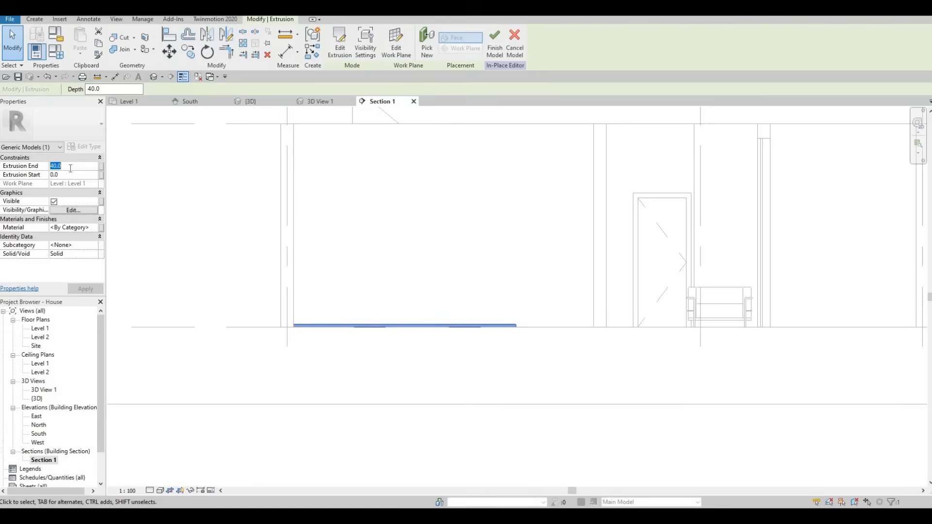
{"action": "type", "text": "100"}
{"action": "key", "text": "Return"}
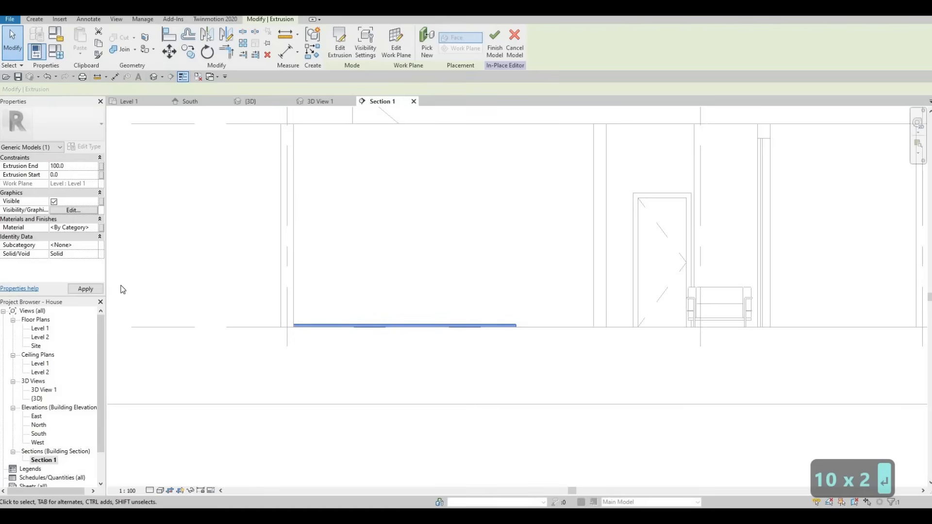
{"action": "left_click", "coordinate": [496, 42]}
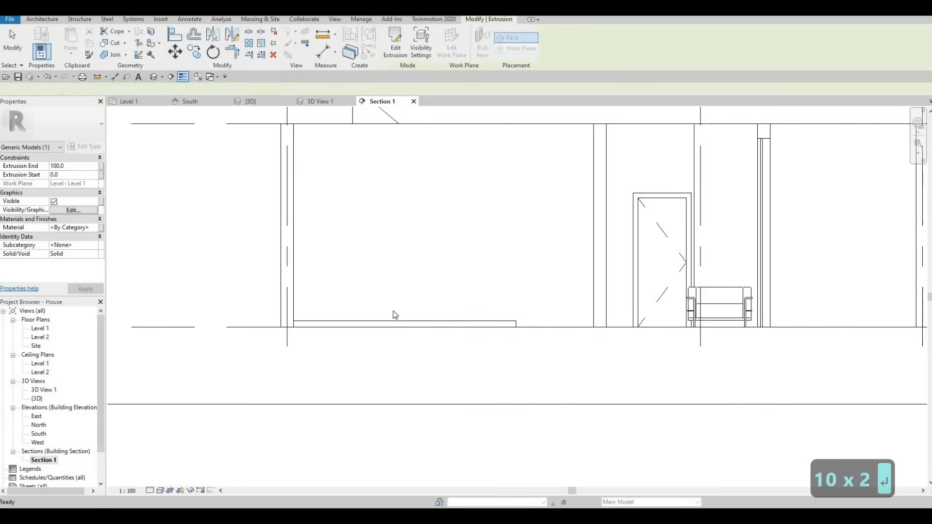
- Reopen the base model for in-place editing and assign the material Laminate, Ivory, Matte to its extrusion
{"action": "left_click", "coordinate": [397, 323]}
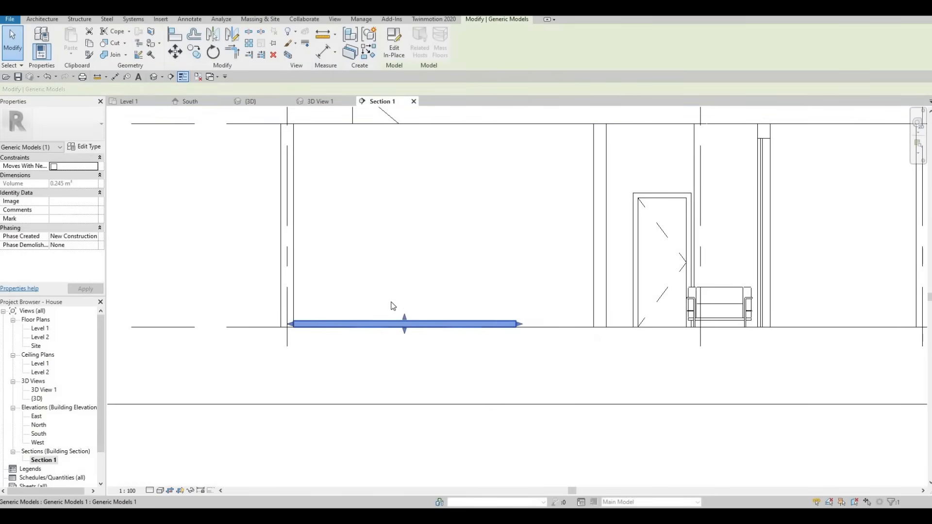
{"action": "left_click", "coordinate": [390, 52]}
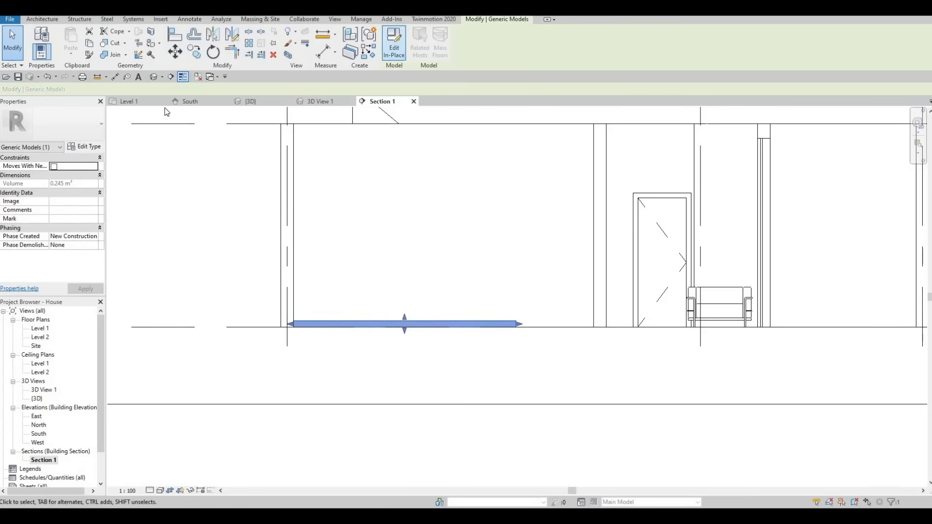
{"action": "left_click", "coordinate": [296, 320]}
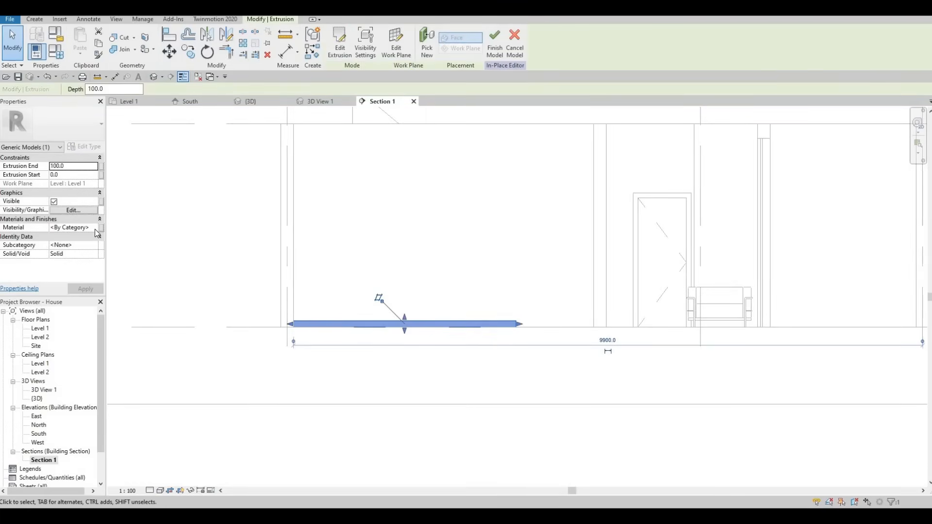
{"action": "left_click", "coordinate": [95, 227]}
{"action": "left_click", "coordinate": [96, 227]}
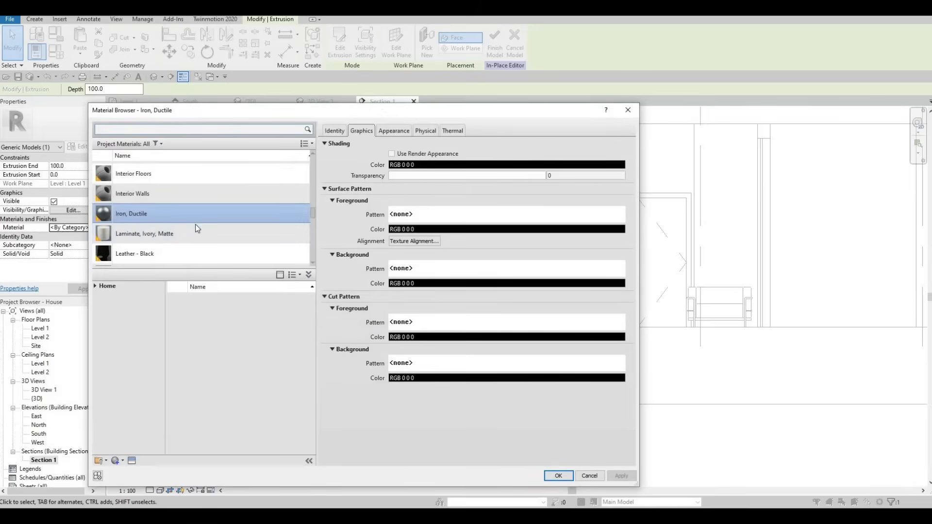
{"action": "left_click", "coordinate": [170, 234]}
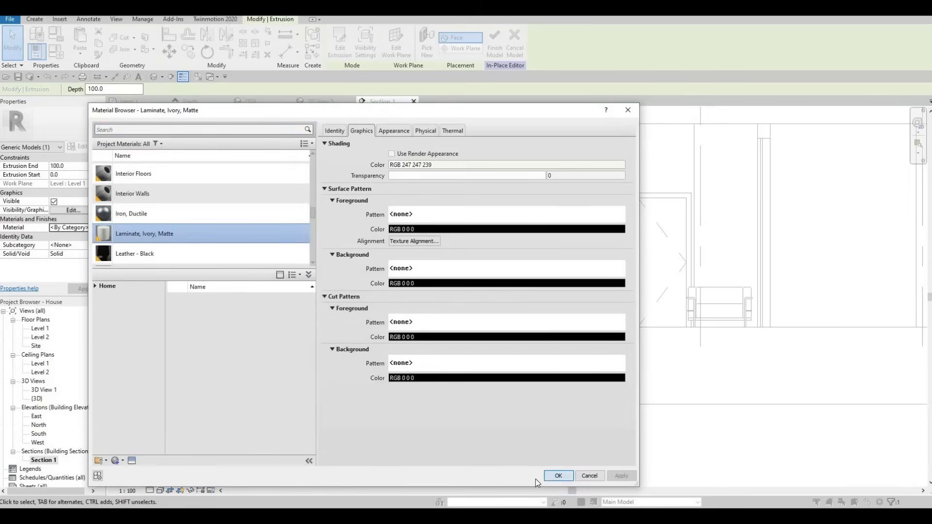
{"action": "left_click", "coordinate": [548, 478]}
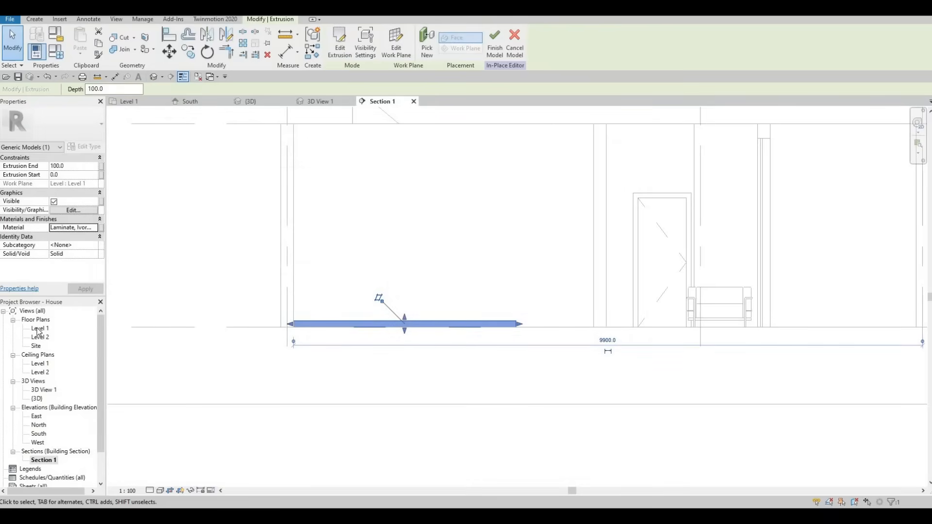
- On the Level 1 plan, start a second extrusion and sketch a rectangle about 3420 by 1030 mm over the base from the east wall corner
{"action": "left_click", "coordinate": [129, 102]}
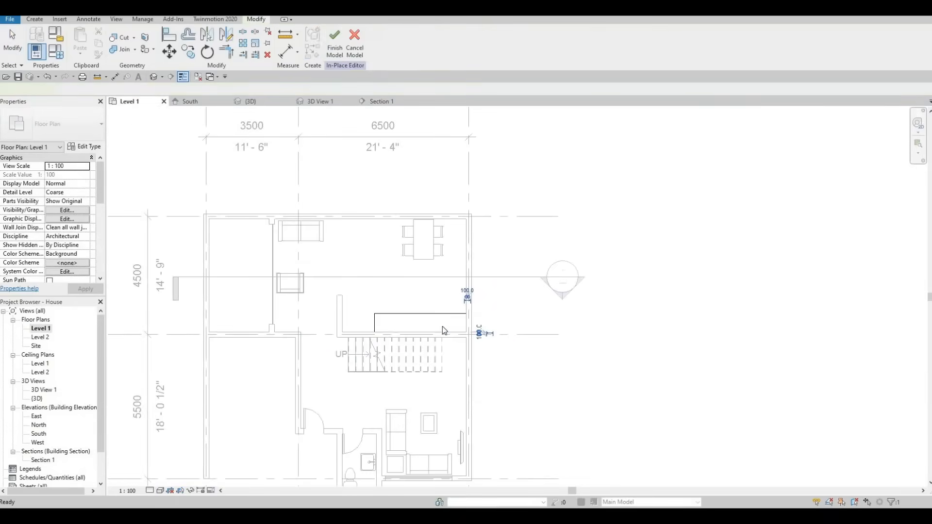
{"action": "left_click", "coordinate": [442, 326]}
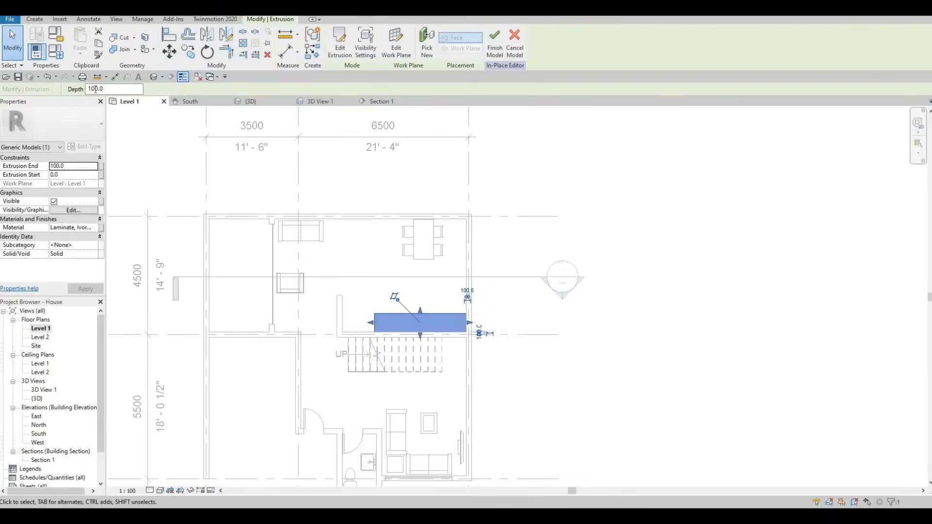
{"action": "left_click", "coordinate": [35, 20]}
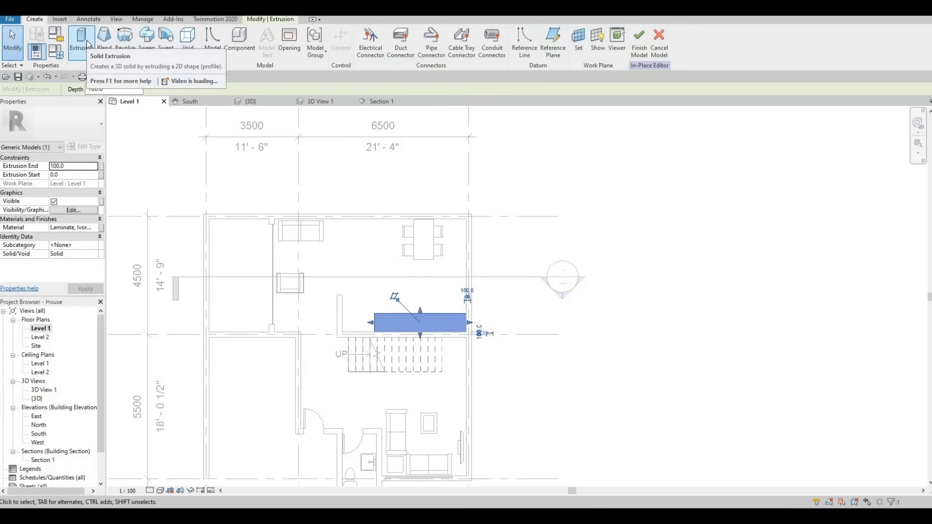
{"action": "left_click", "coordinate": [87, 43]}
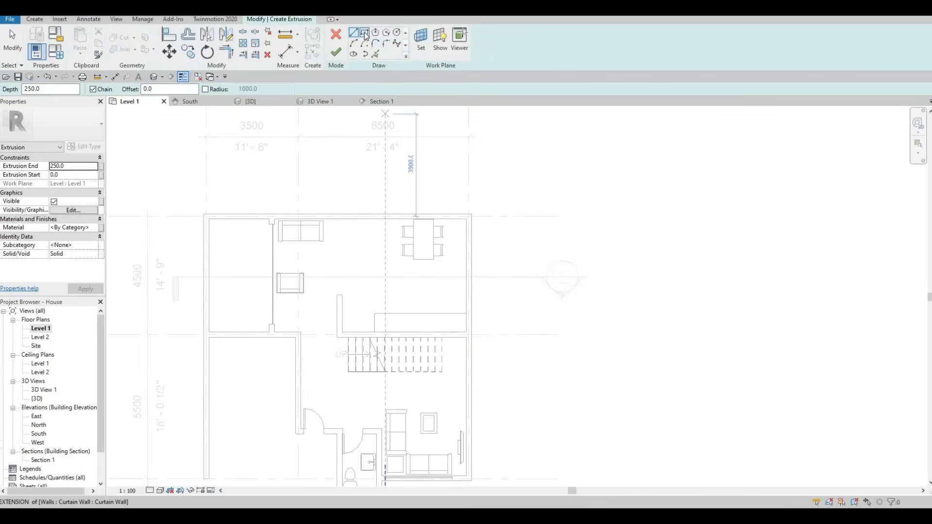
{"action": "left_click", "coordinate": [364, 34]}
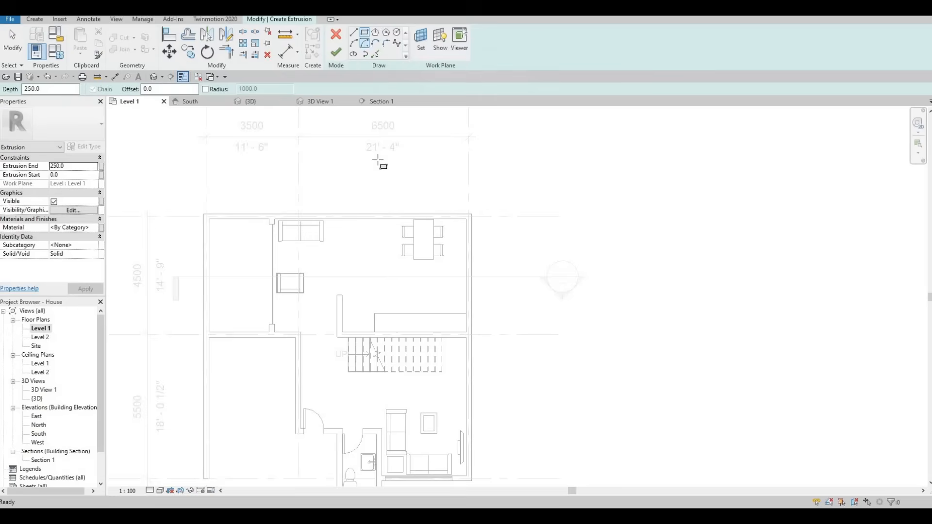
{"action": "left_click", "coordinate": [469, 332]}
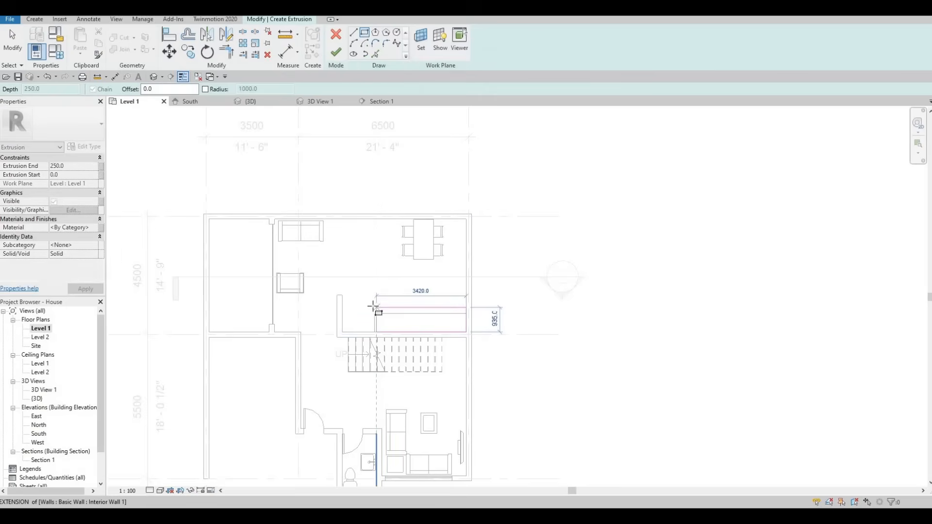
{"action": "left_click", "coordinate": [376, 305]}
{"action": "key", "text": "Escape"}
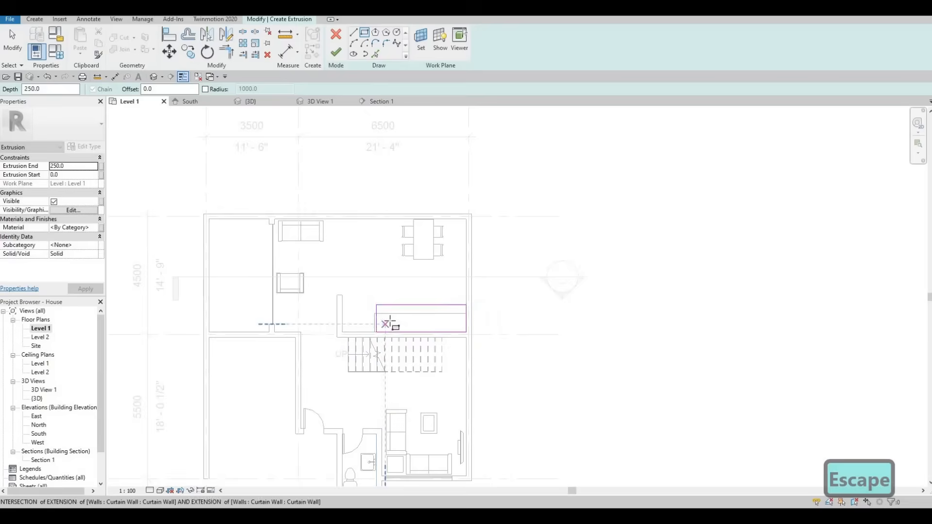
- Set the new rectangle's east-west length to 3500 mm by moving its west edge
{"action": "scroll", "coordinate": [359, 333], "scroll_direction": "up", "scroll_amount": 2}
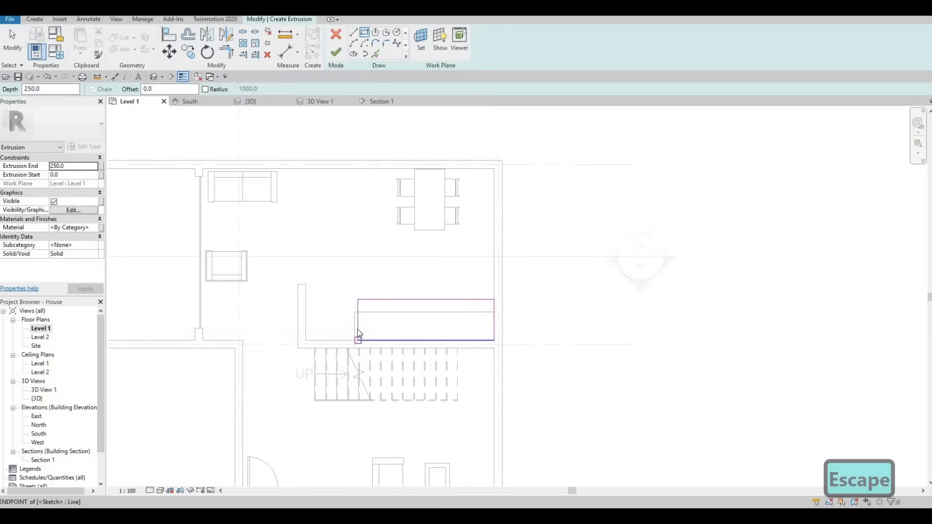
{"action": "key", "text": "Escape"}
{"action": "left_click", "coordinate": [358, 323]}
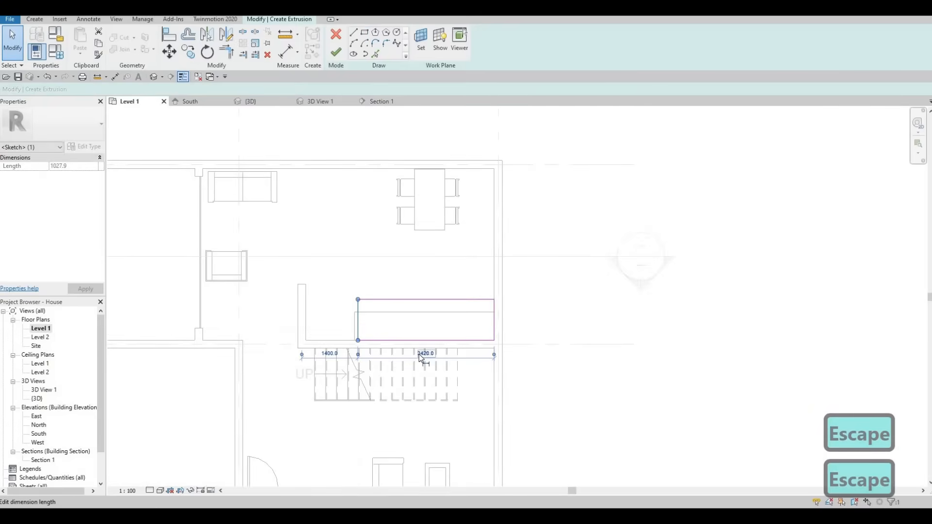
{"action": "left_click", "coordinate": [419, 355]}
{"action": "type", "text": "500"}
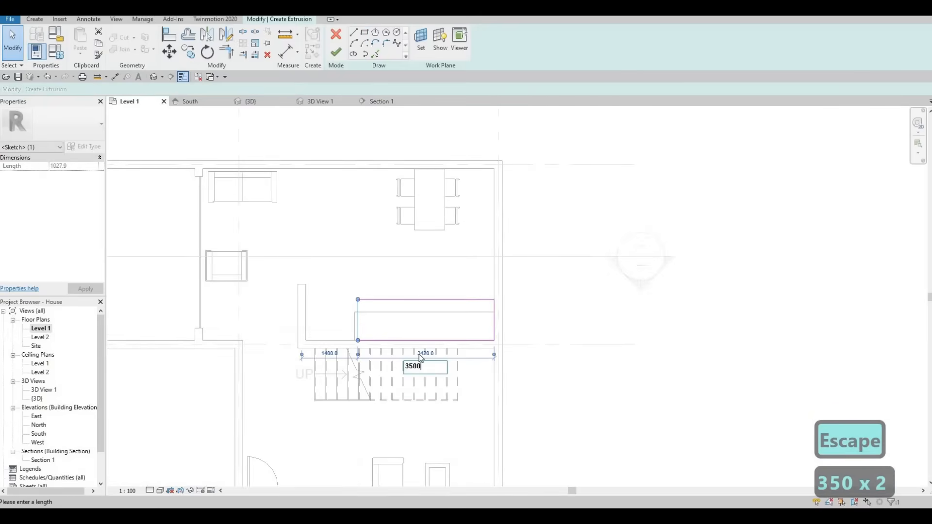
{"action": "key", "text": "Return"}
{"action": "key", "text": "Escape"}
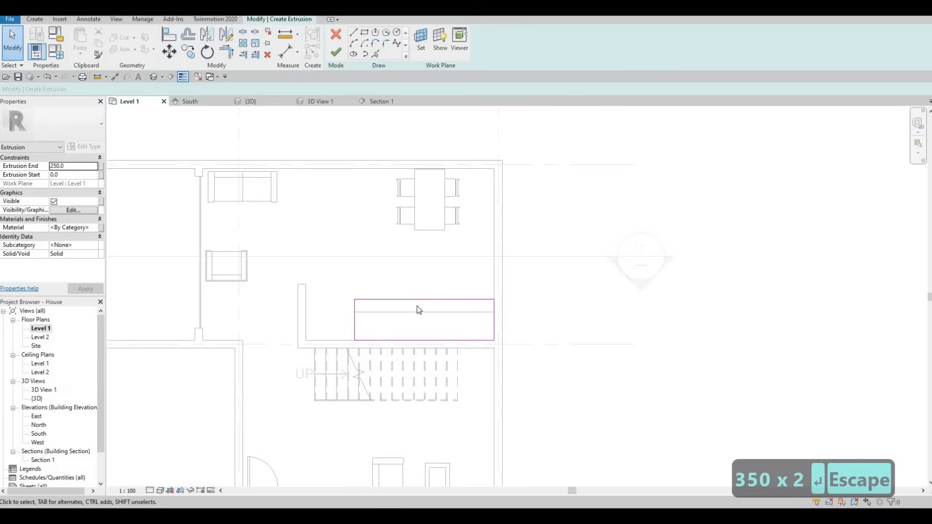
- Set the new rectangle's north-south width to 800 mm and finish the extrusion sketch
{"action": "left_click", "coordinate": [338, 322]}
{"action": "left_click", "coordinate": [331, 317]}
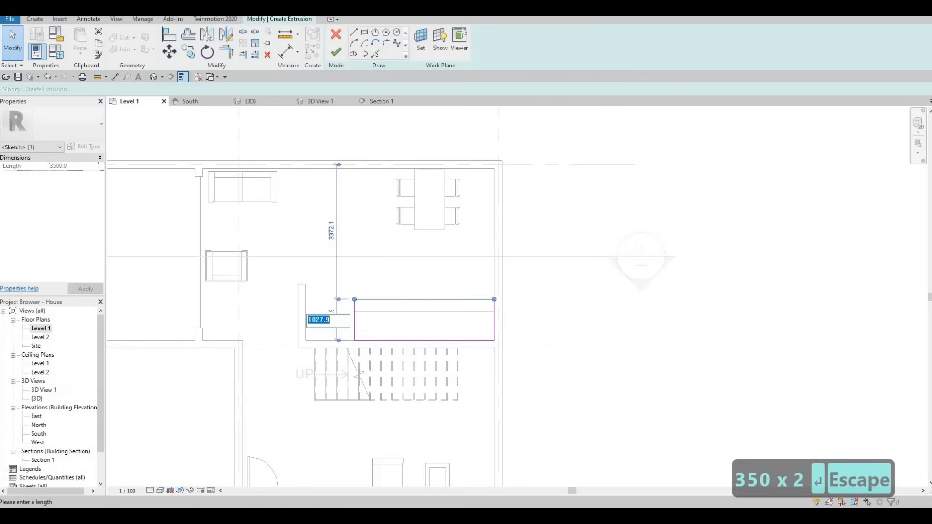
{"action": "type", "text": "800"}
{"action": "key", "text": "Return"}
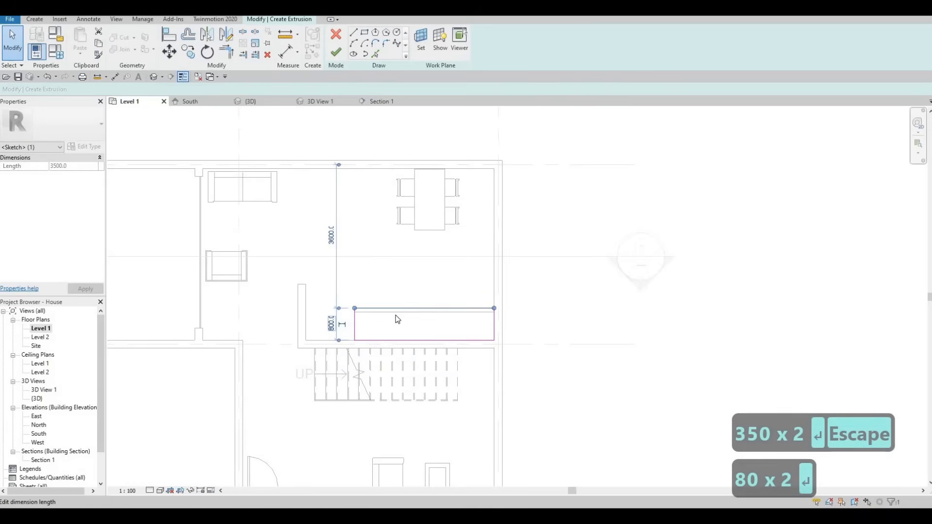
{"action": "key", "text": "Escape"}
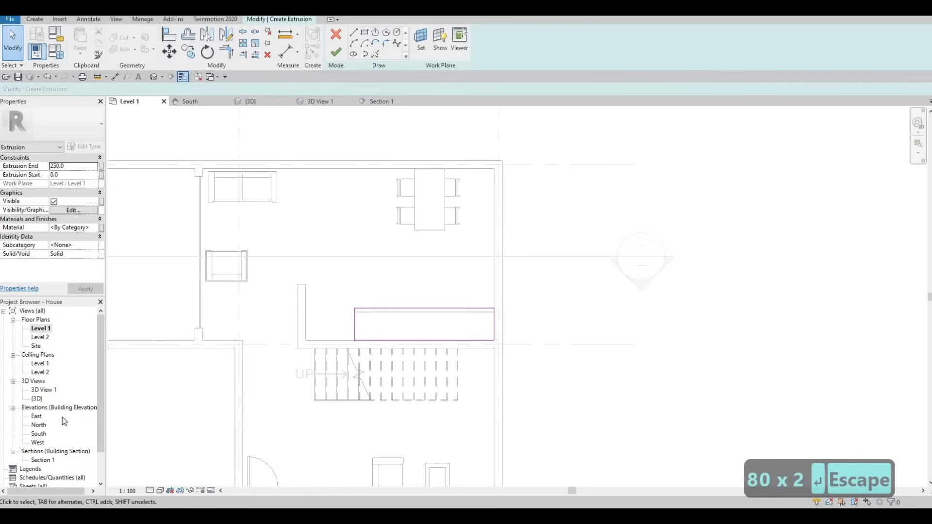
{"action": "left_click", "coordinate": [341, 51]}
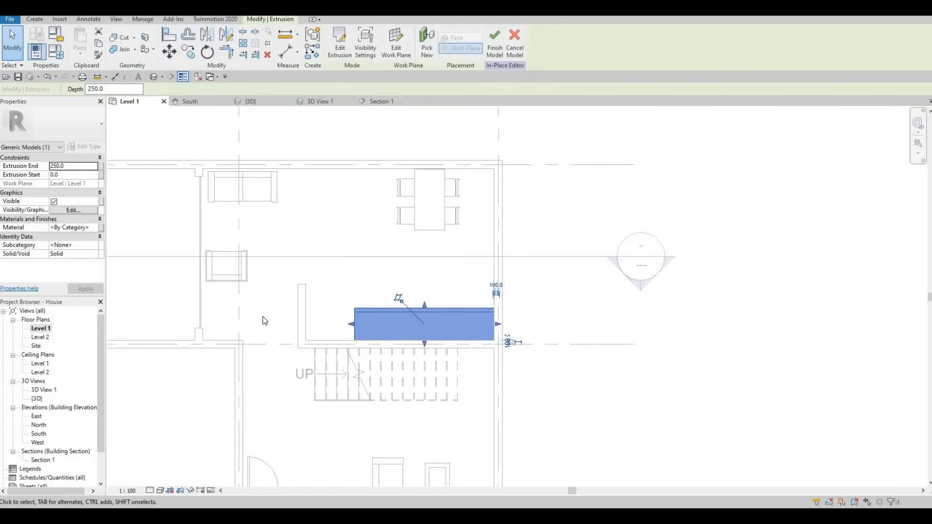
- Assign the material Laminate, Ivory, Matte to the second extrusion
{"action": "left_click", "coordinate": [91, 228]}
{"action": "left_click", "coordinate": [92, 228]}
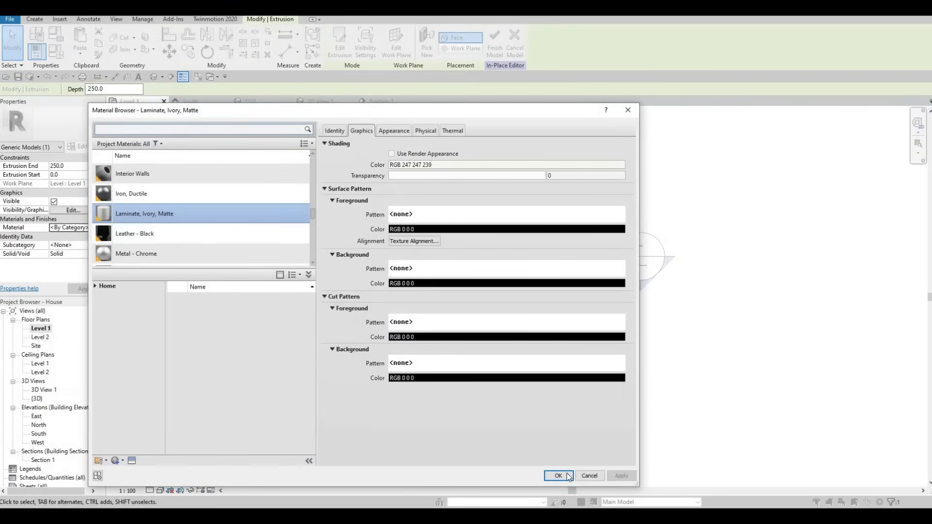
{"action": "key", "text": "Return"}
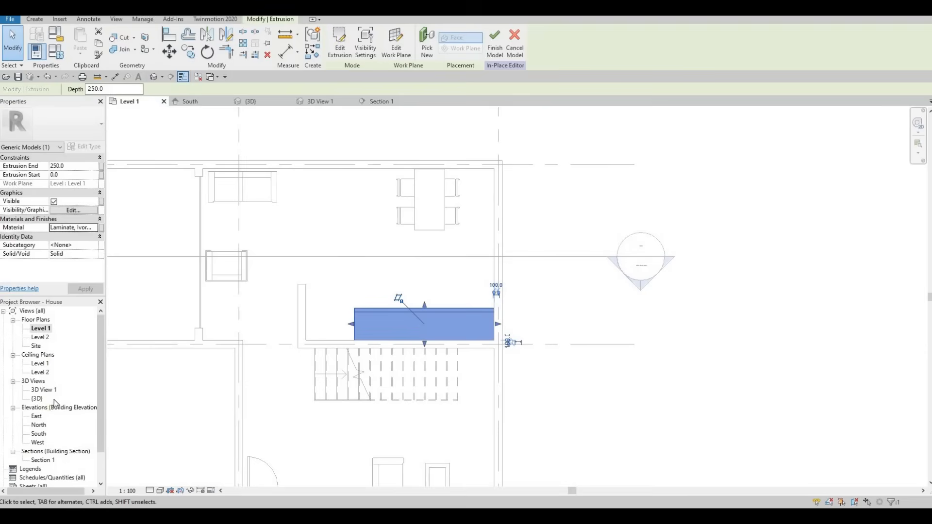
- In the Section 1 view, raise the second extrusion's top to about 1720 mm and its underside to about 140 mm
{"action": "double_click", "coordinate": [43, 460]}
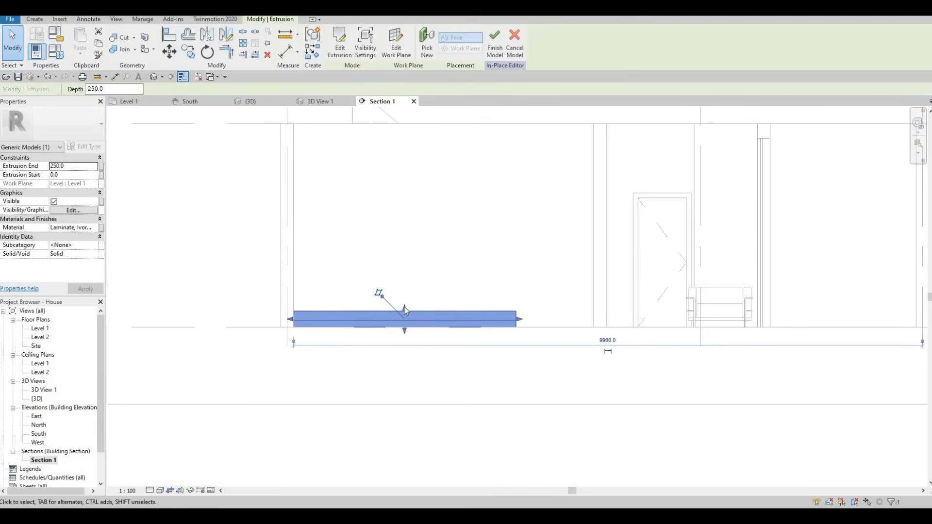
{"action": "left_click_drag", "start_coordinate": [405, 308], "coordinate": [398, 218]}
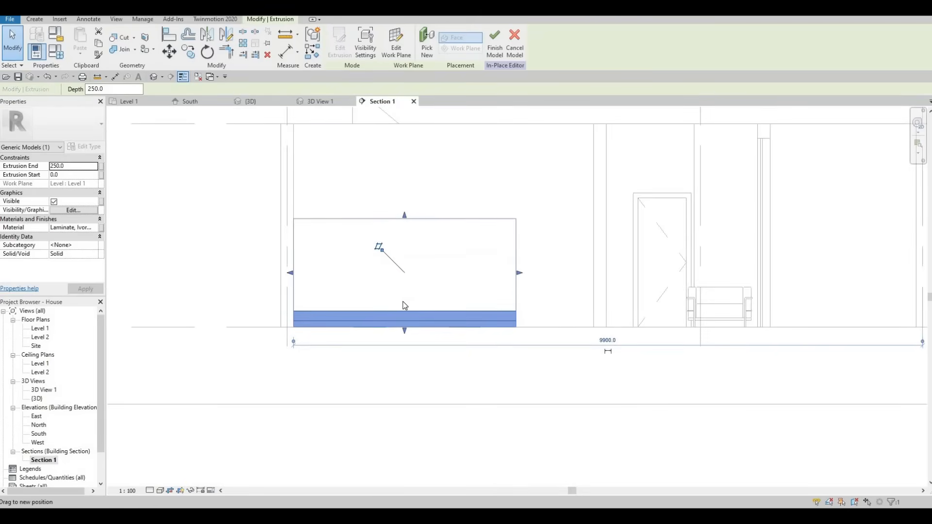
{"action": "left_click_drag", "start_coordinate": [404, 330], "coordinate": [422, 313]}
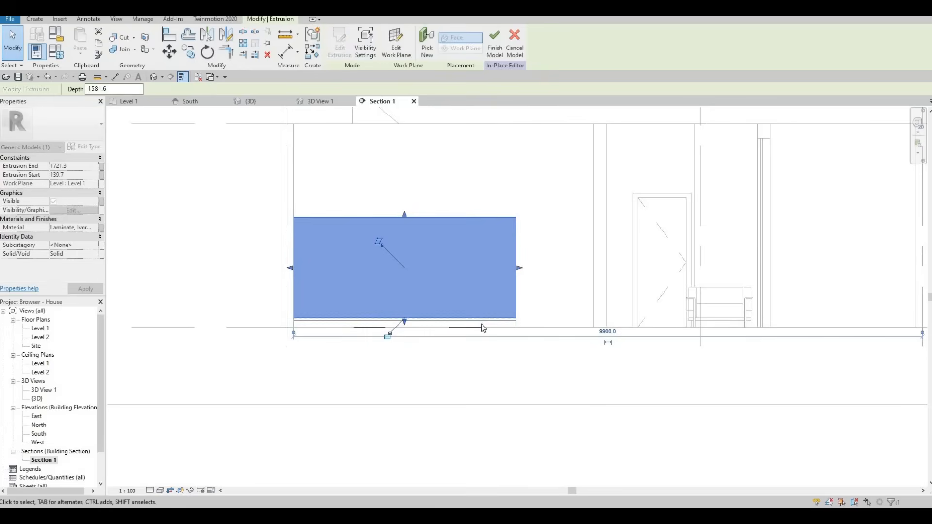
- Align the underside of the upper extrusion with the top face of the low base extrusion
{"action": "scroll", "coordinate": [481, 327], "scroll_direction": "up", "scroll_amount": 2}
{"action": "key", "text": "Escape"}
{"action": "key", "text": "Escape"}
{"action": "key", "text": "a"}
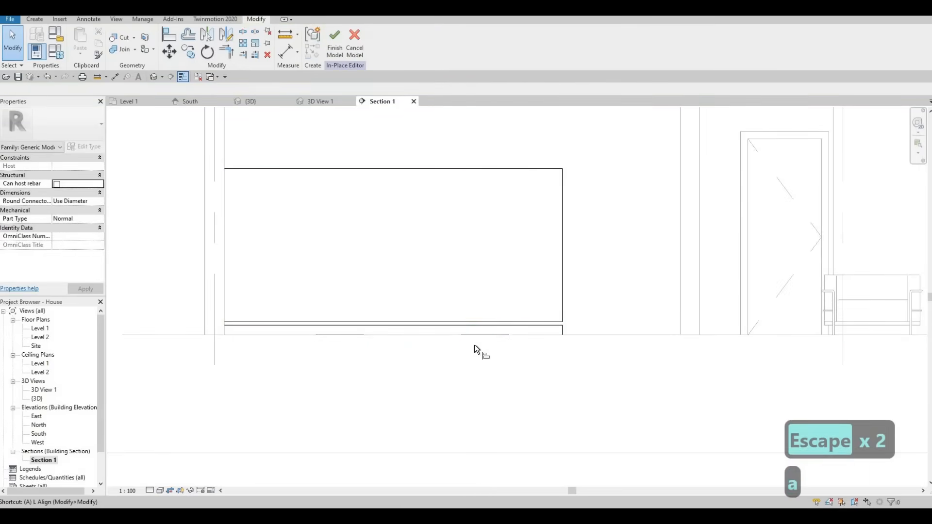
{"action": "key", "text": "l"}
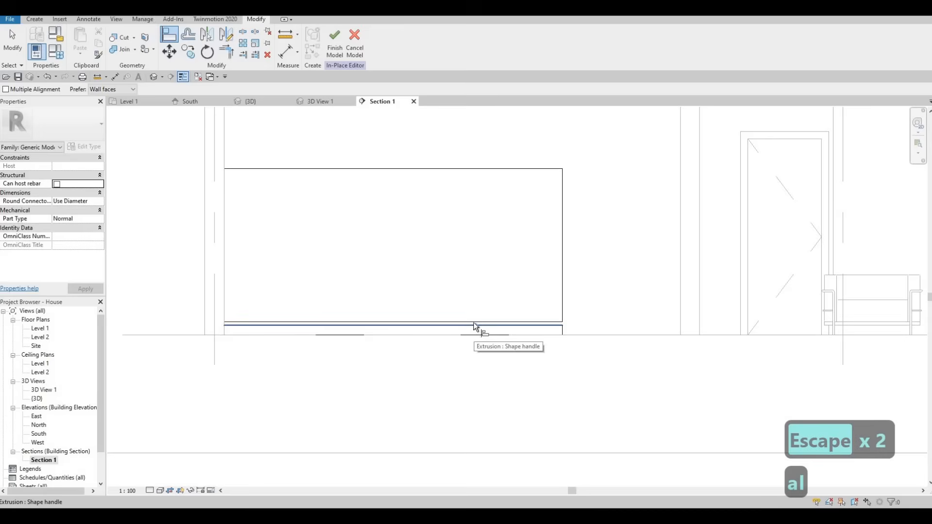
{"action": "key", "text": "Escape"}
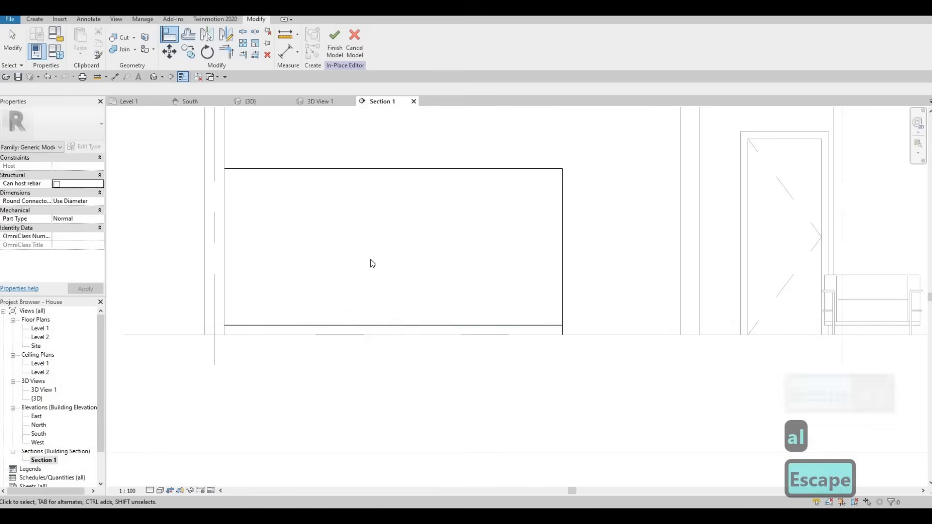
{"action": "key", "text": "Escape"}
{"action": "scroll", "coordinate": [374, 252], "scroll_direction": "down", "scroll_amount": 2}
{"action": "key", "text": "Escape"}
- Lower the top of the upper extrusion to a height of about 1370 mm
{"action": "scroll", "coordinate": [373, 235], "scroll_direction": "down", "scroll_amount": 1}
{"action": "left_click", "coordinate": [382, 241]}
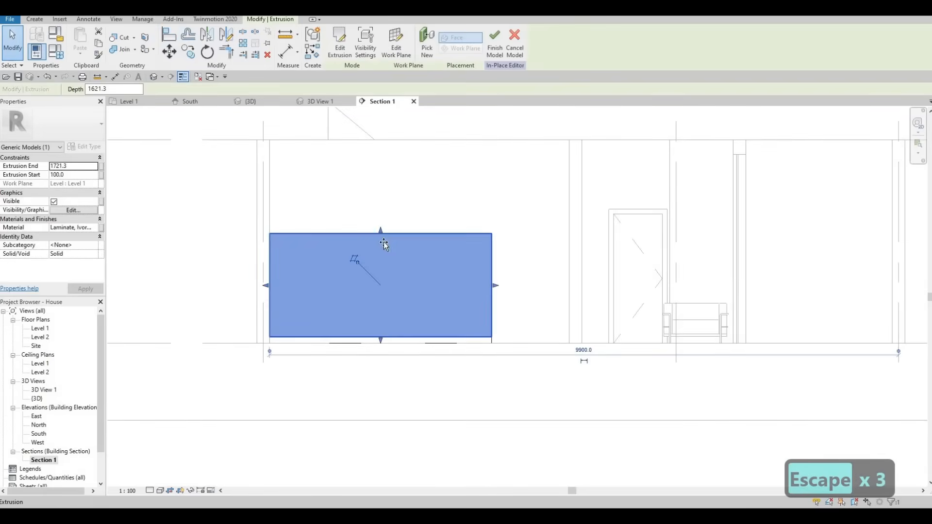
{"action": "left_click_drag", "start_coordinate": [383, 246], "coordinate": [383, 264]}
{"action": "scroll", "coordinate": [382, 264], "scroll_direction": "down", "scroll_amount": 1}
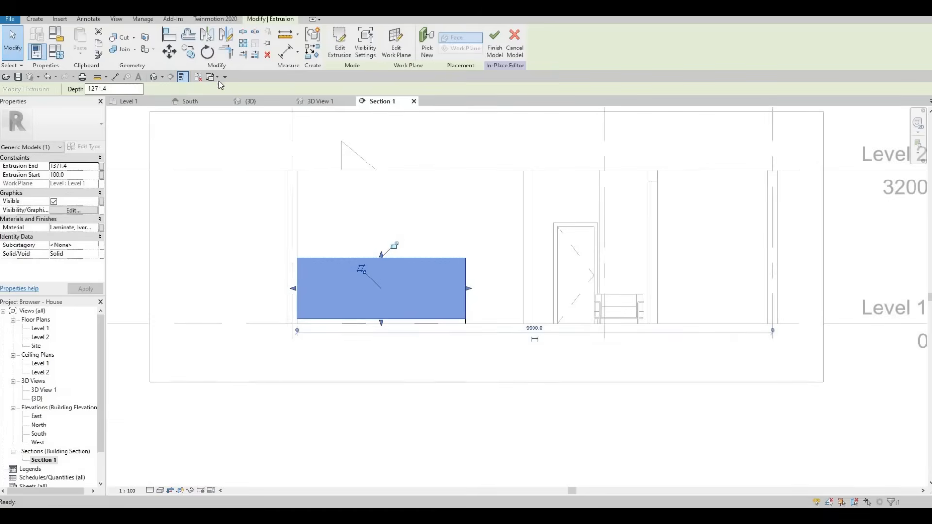
- Dimension the upper extrusion's height between its underside and top face in the section
{"action": "left_click", "coordinate": [116, 77]}
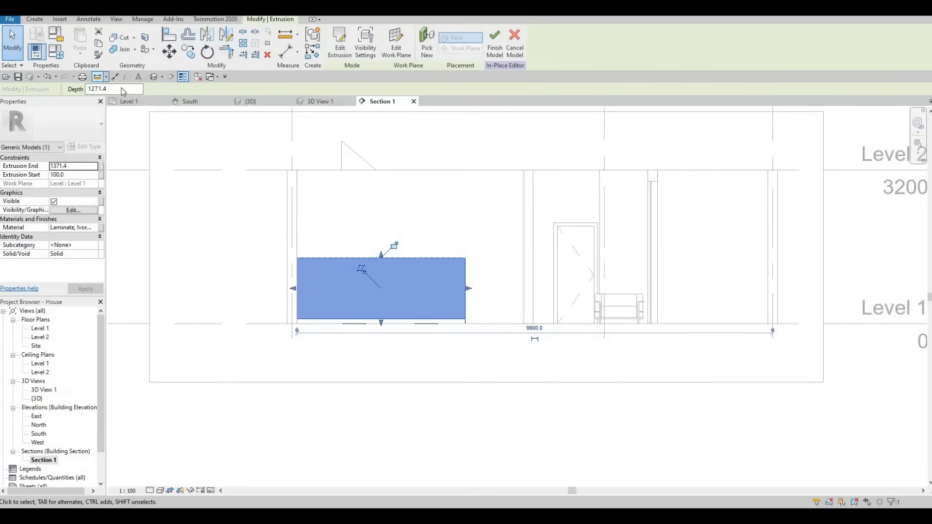
{"action": "left_click", "coordinate": [318, 316]}
{"action": "left_click", "coordinate": [298, 320]}
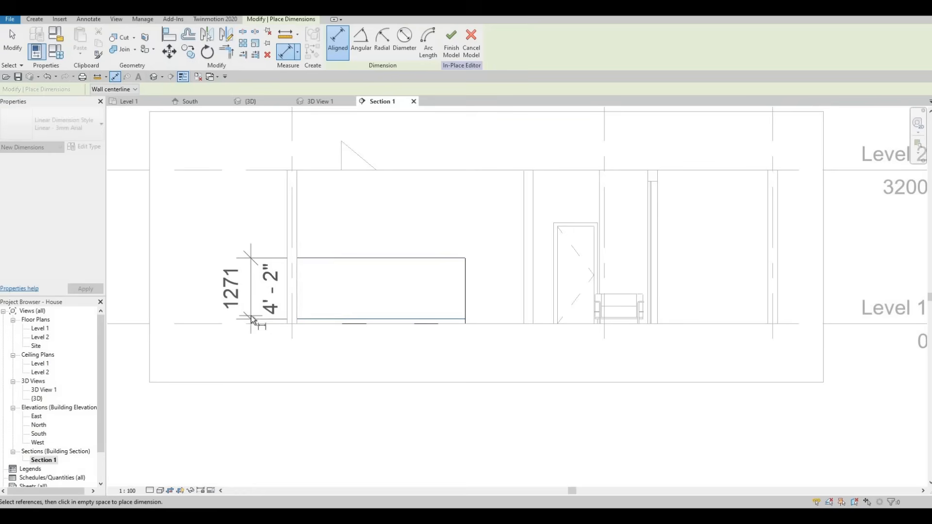
{"action": "key", "text": "Escape"}
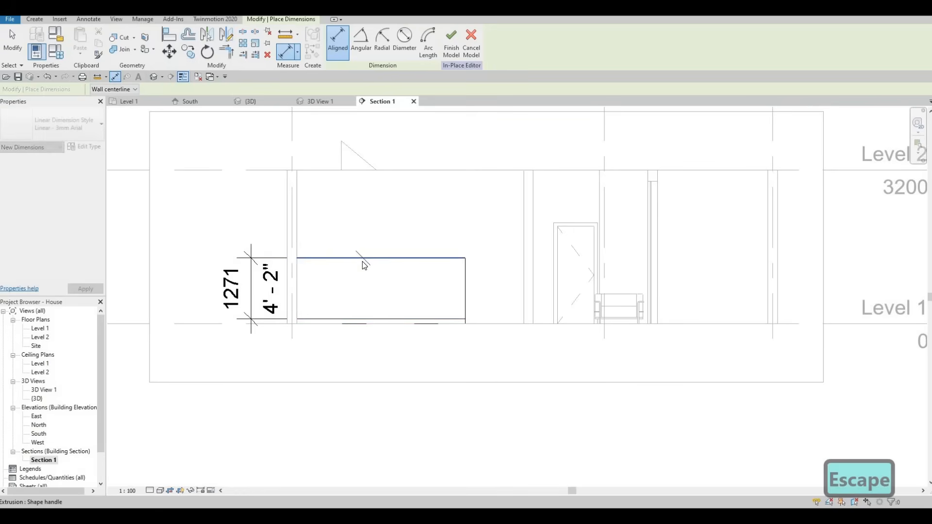
{"action": "key", "text": "Escape"}
- Lower the top of the upper extrusion to about 905 mm so that its depth is about 805 mm
{"action": "left_click", "coordinate": [375, 255]}
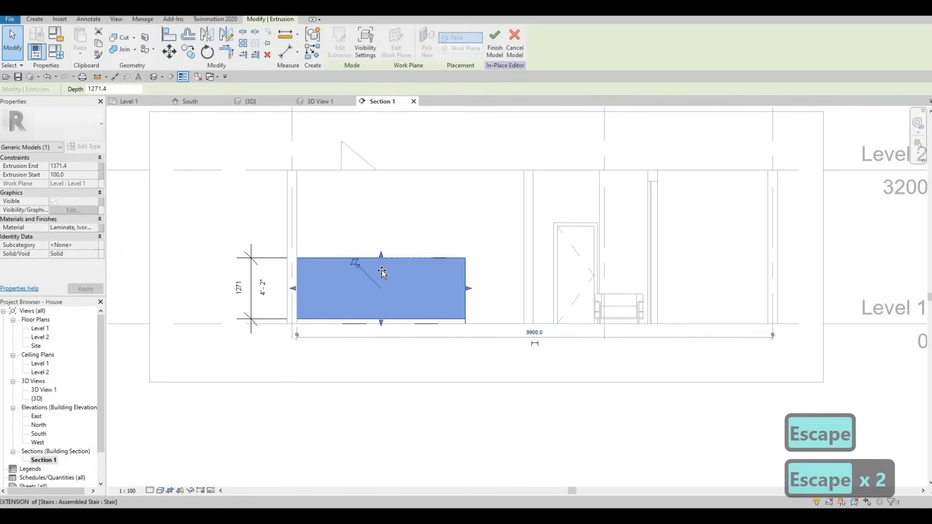
{"action": "left_click_drag", "start_coordinate": [381, 270], "coordinate": [381, 270]}
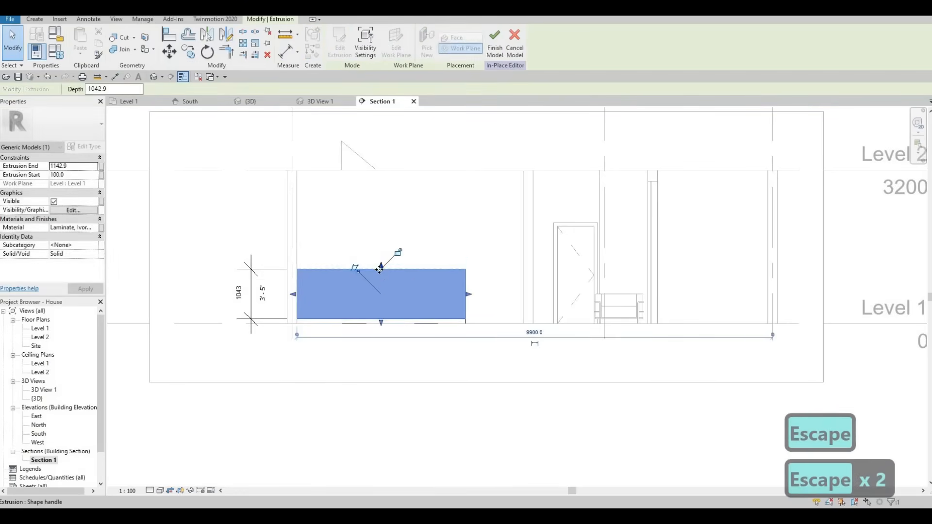
{"action": "left_click", "coordinate": [241, 297]}
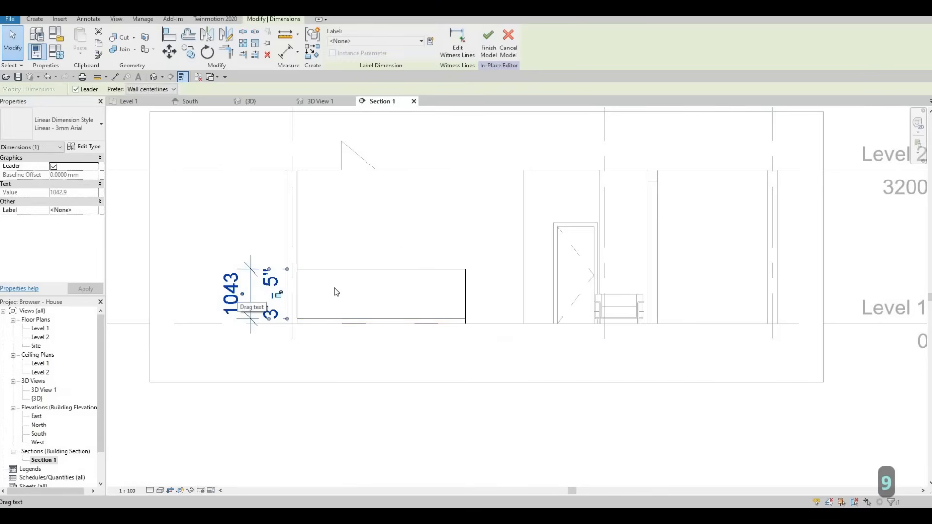
{"action": "key", "text": "Escape"}
{"action": "key", "text": "Escape"}
{"action": "left_click", "coordinate": [380, 268]}
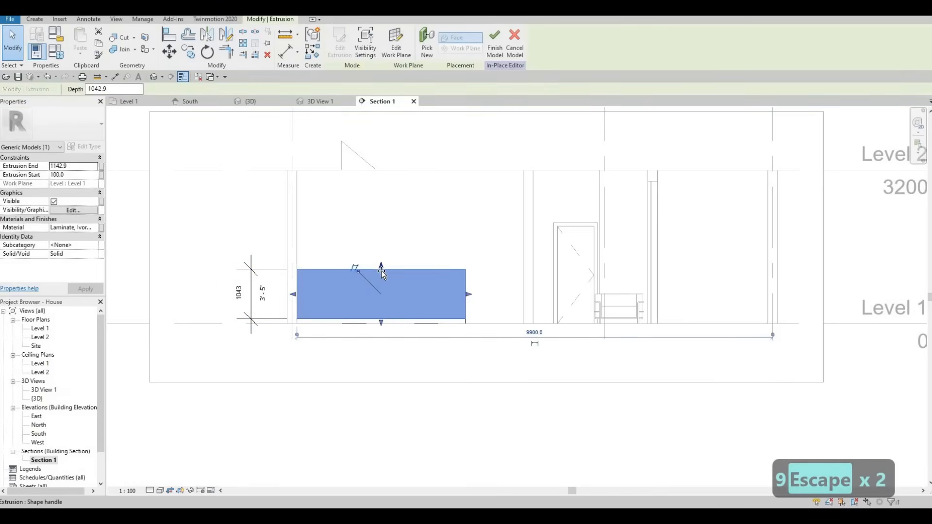
{"action": "left_click_drag", "start_coordinate": [381, 266], "coordinate": [380, 280]}
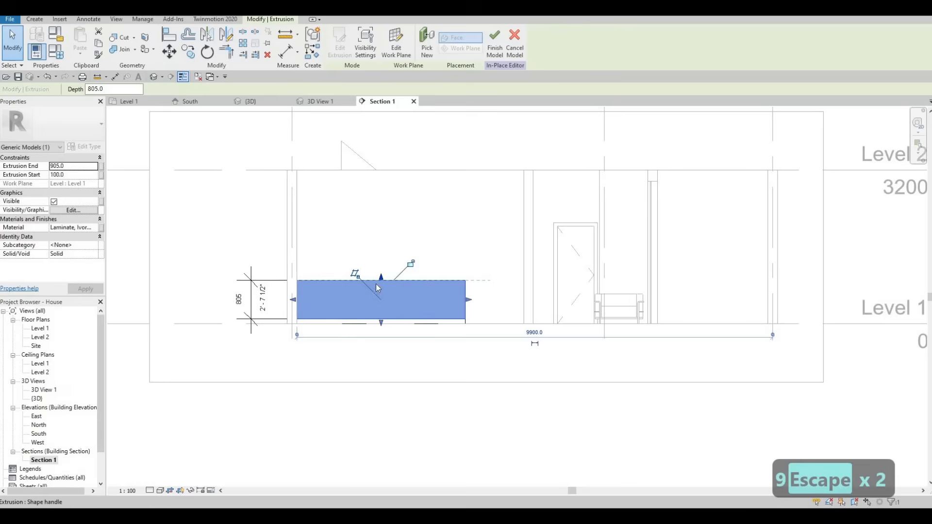
{"action": "scroll", "coordinate": [256, 304], "scroll_direction": "up", "scroll_amount": 5}
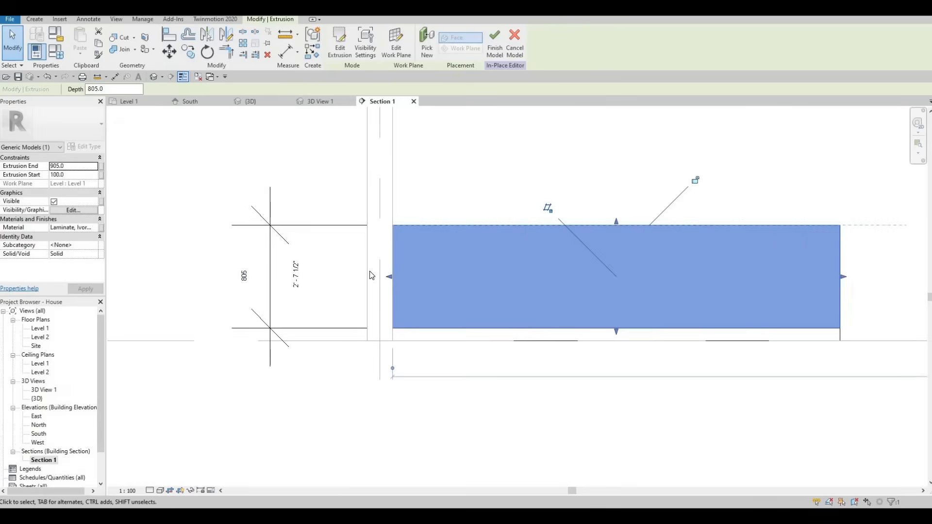
{"action": "scroll", "coordinate": [507, 257], "scroll_direction": "down", "scroll_amount": 2}
{"action": "scroll", "coordinate": [522, 249], "scroll_direction": "down", "scroll_amount": 2}
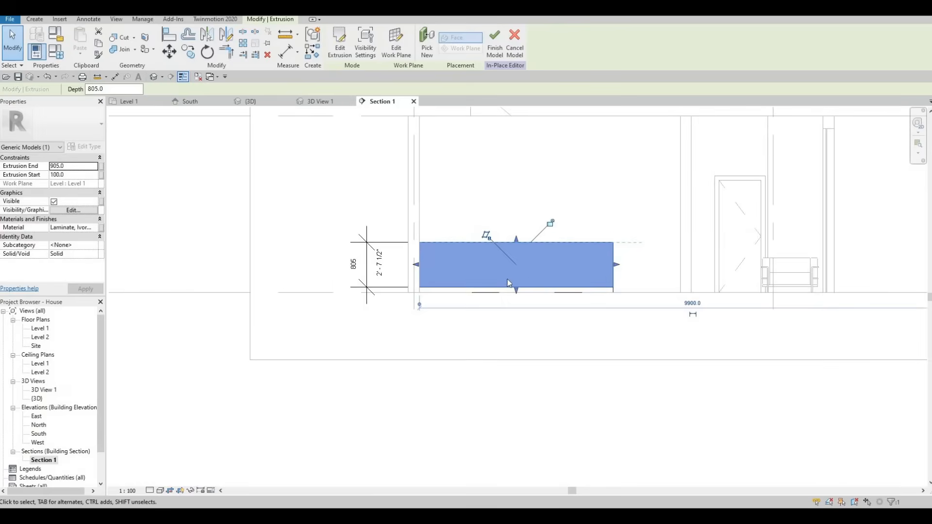
{"action": "key", "text": "F1"}
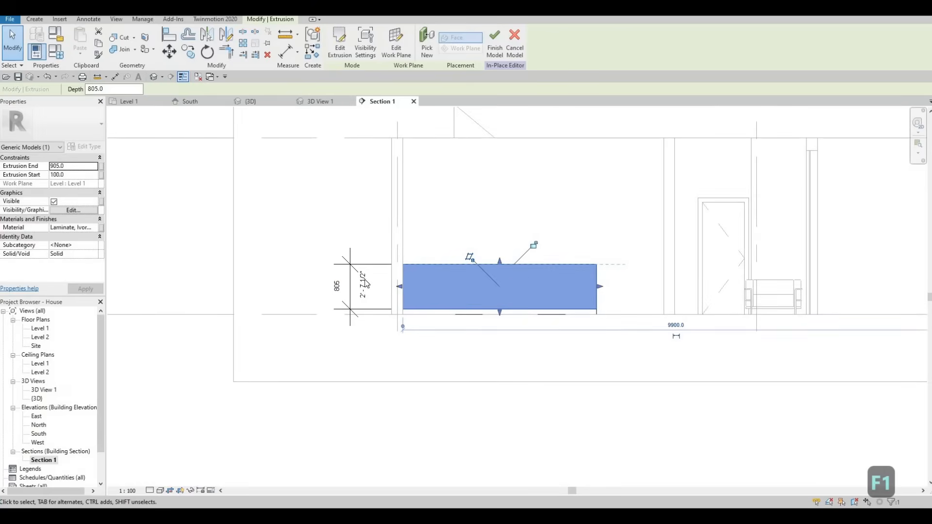
- Delete the extrusion's height dimension and finish the in-place counter model
{"action": "left_click", "coordinate": [349, 285]}
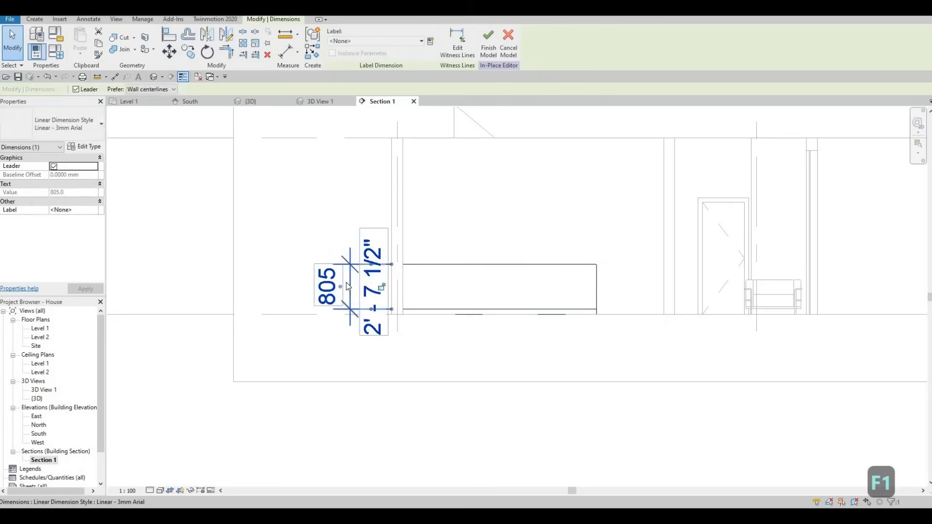
{"action": "key", "text": "Escape"}
{"action": "left_click", "coordinate": [409, 267]}
{"action": "key", "text": "Delete"}
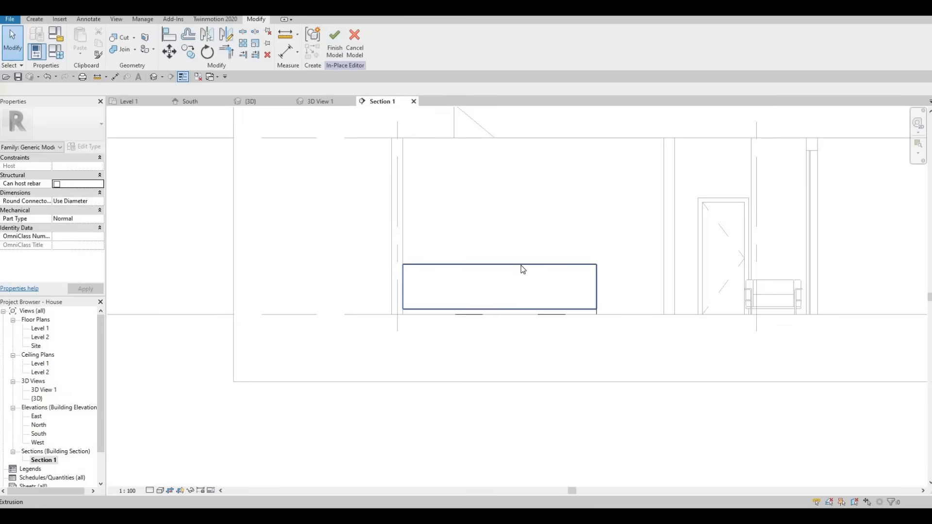
{"action": "left_click", "coordinate": [334, 38]}
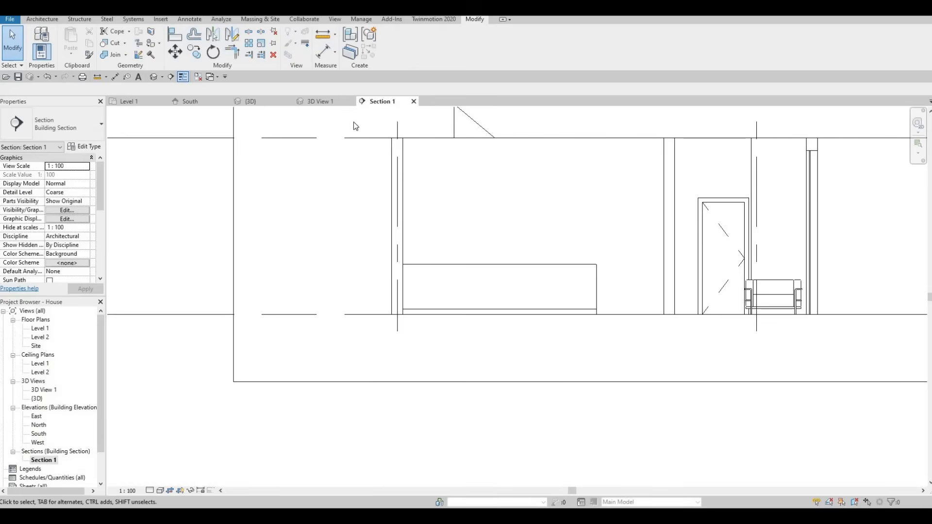
- In the Level 1 plan, start a new in-place model in the Generic Models category, named Generic Models 2
{"action": "key", "text": "F1"}
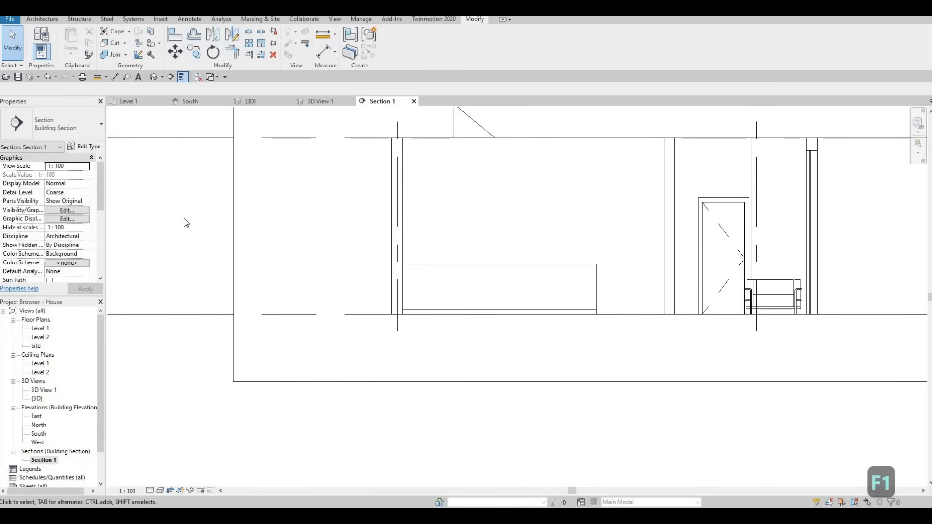
{"action": "double_click", "coordinate": [33, 330]}
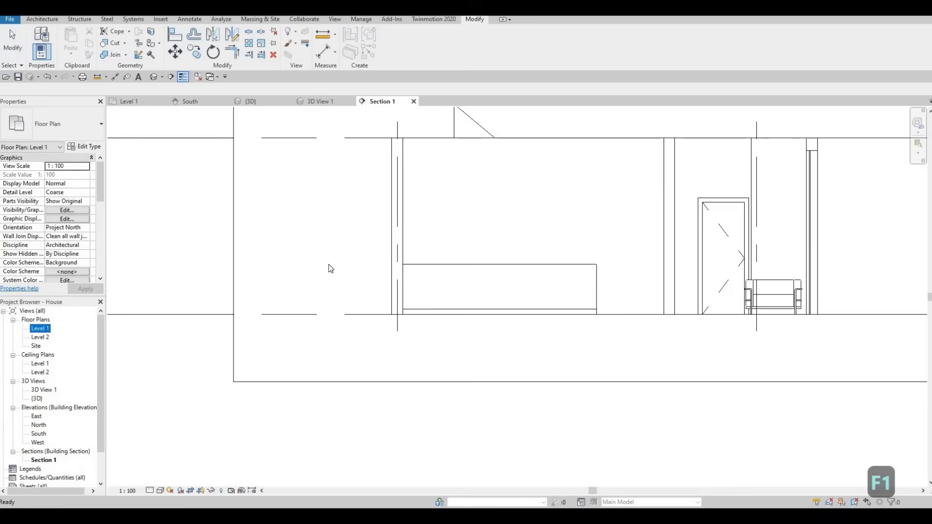
{"action": "left_click", "coordinate": [42, 20]}
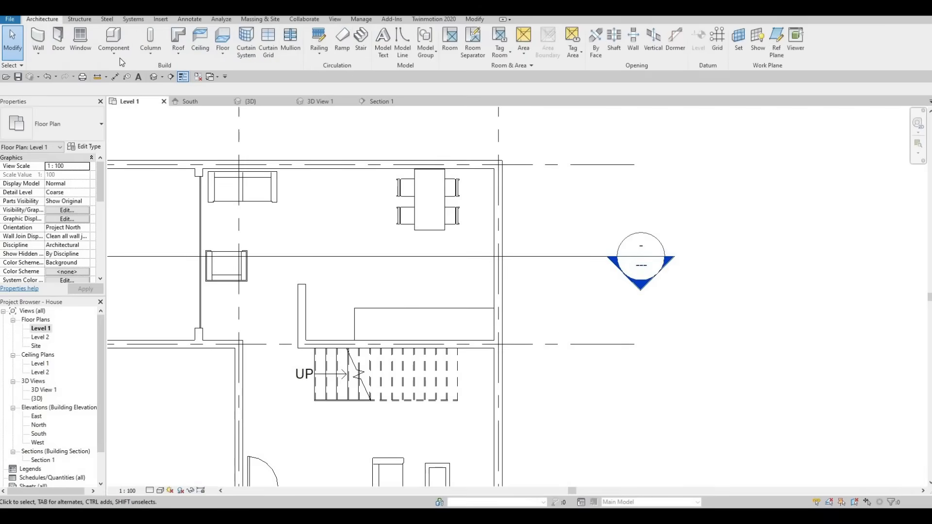
{"action": "left_click", "coordinate": [114, 51]}
{"action": "left_click", "coordinate": [117, 88]}
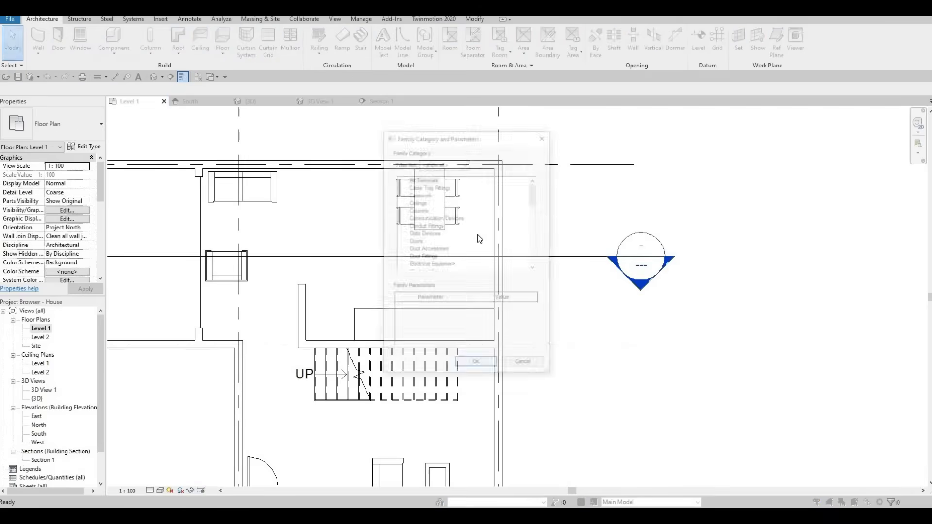
{"action": "scroll", "coordinate": [461, 241], "scroll_direction": "down", "scroll_amount": 3}
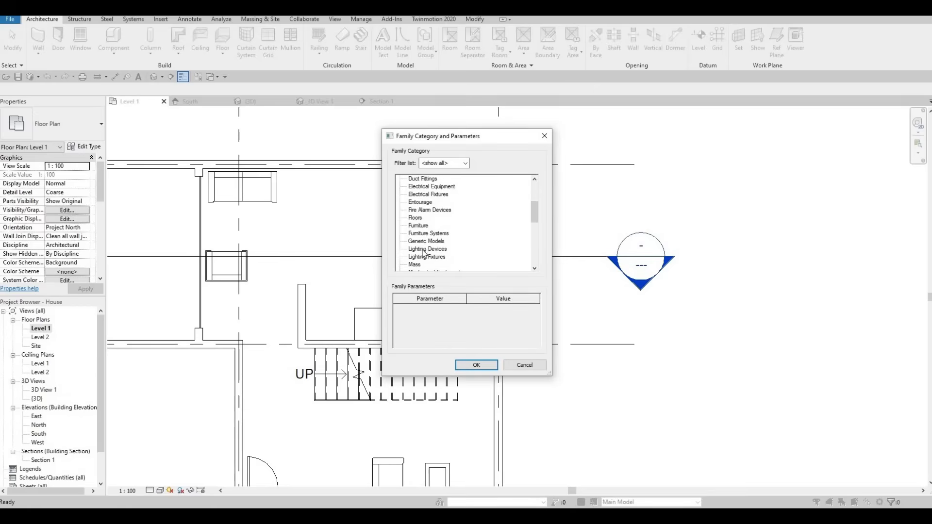
{"action": "left_click", "coordinate": [426, 241]}
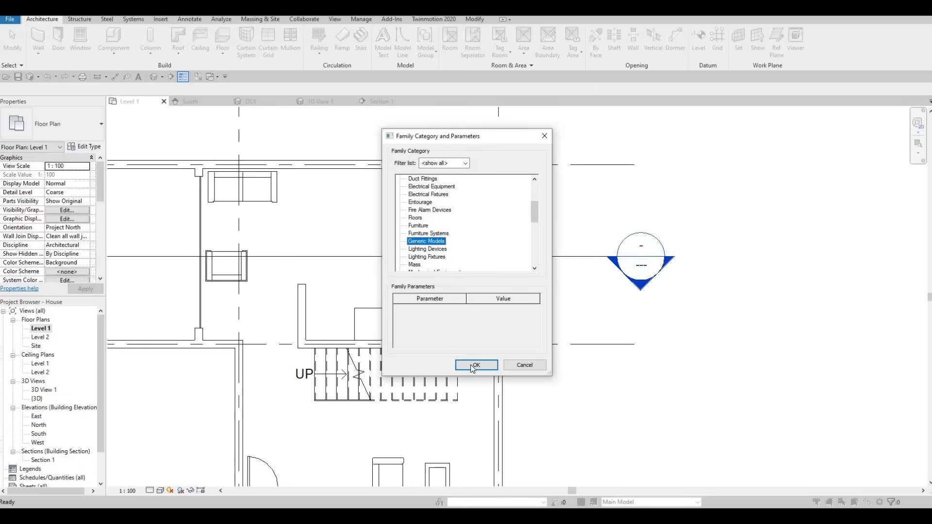
{"action": "left_click", "coordinate": [476, 364]}
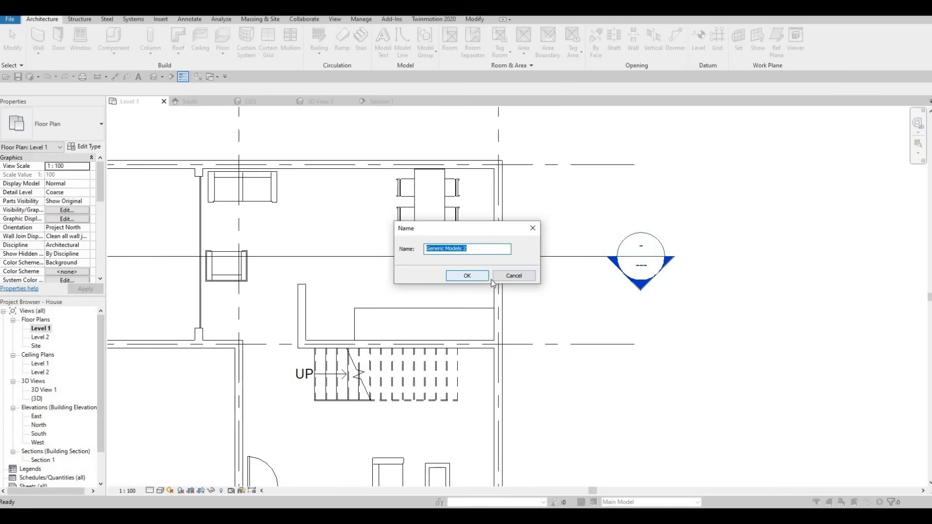
{"action": "left_click", "coordinate": [474, 276]}
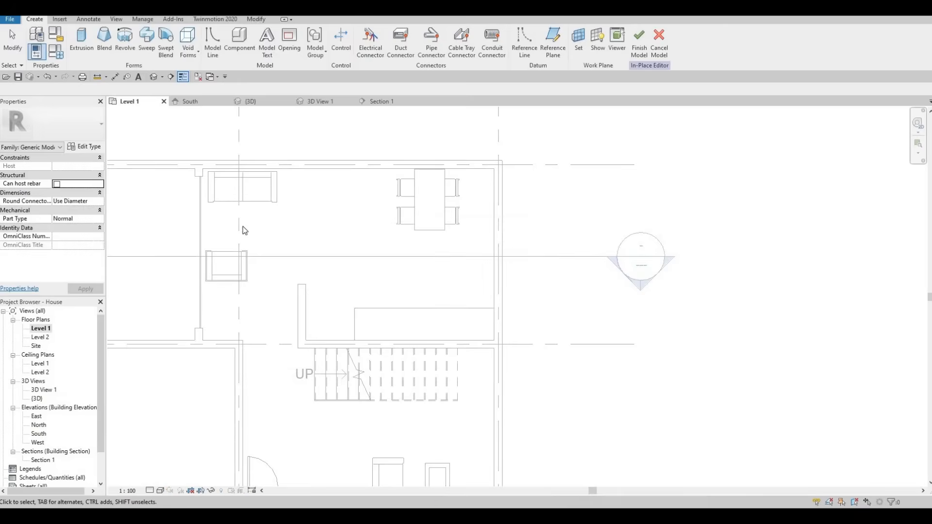
- Create a 250 mm solid extrusion from a 3500 by 800 mm rectangle over the counter's footprint, finishing the sketch in the Section 1 view
{"action": "left_click", "coordinate": [81, 43]}
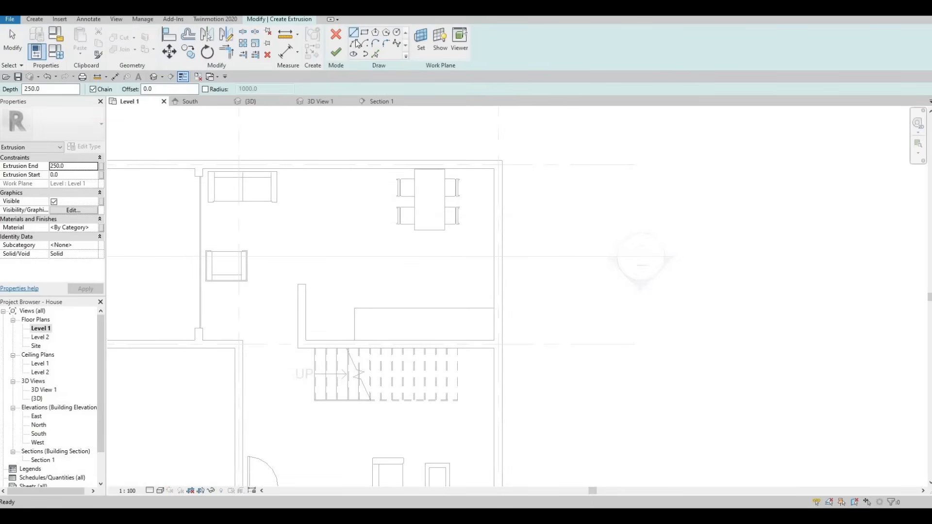
{"action": "left_click", "coordinate": [365, 32]}
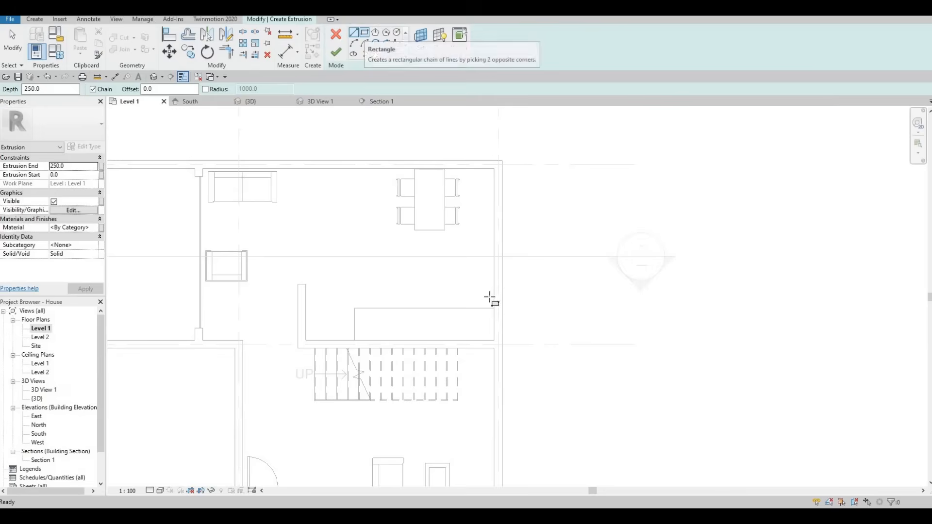
{"action": "left_click", "coordinate": [494, 340]}
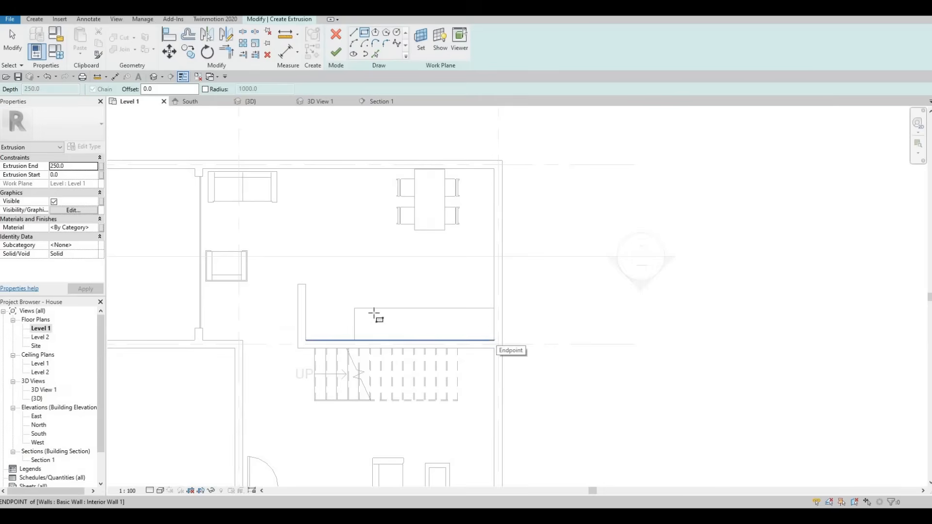
{"action": "left_click", "coordinate": [354, 308]}
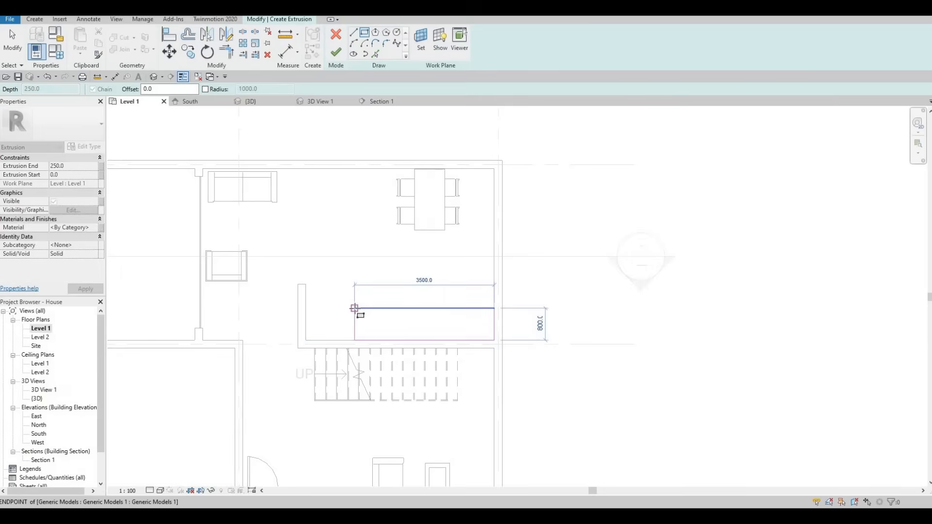
{"action": "left_click", "coordinate": [354, 308]}
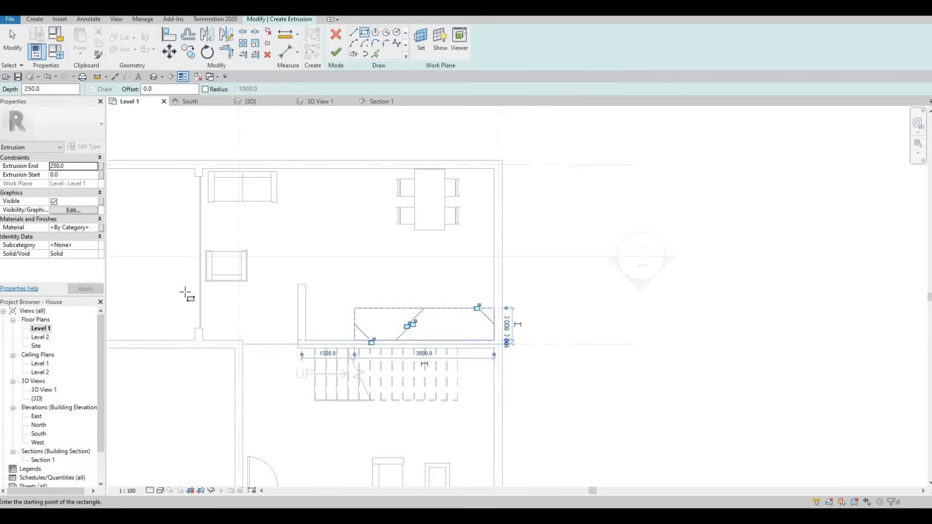
{"action": "double_click", "coordinate": [45, 460]}
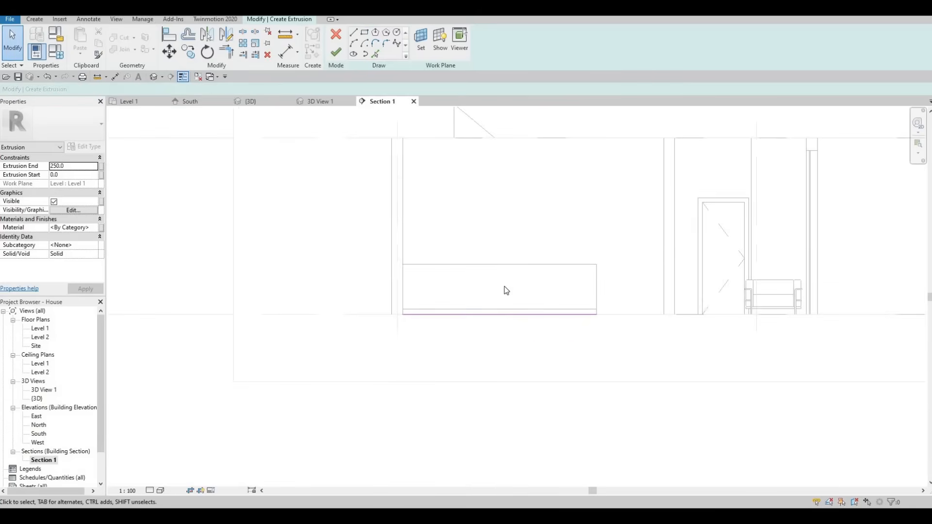
{"action": "left_click", "coordinate": [338, 51]}
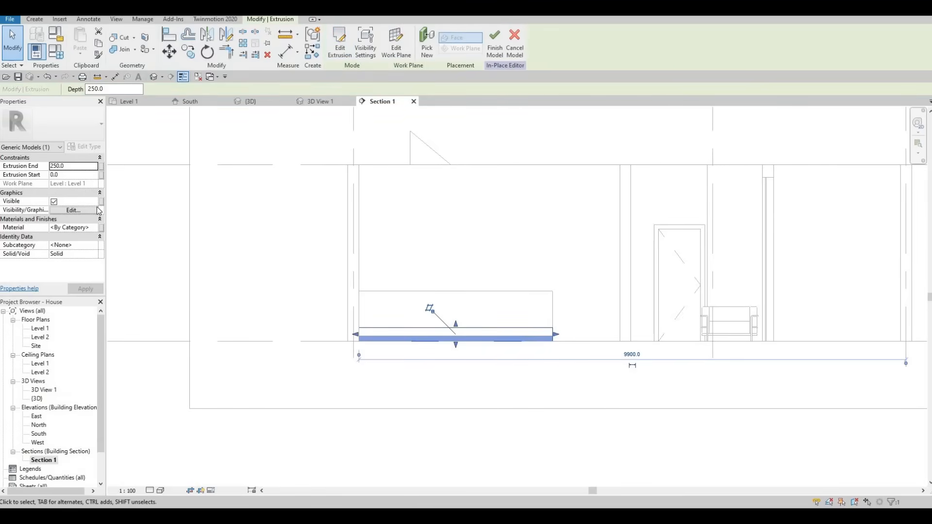
- Find stone materials and assign Blue Stone to the new extrusion
{"action": "left_click", "coordinate": [97, 228]}
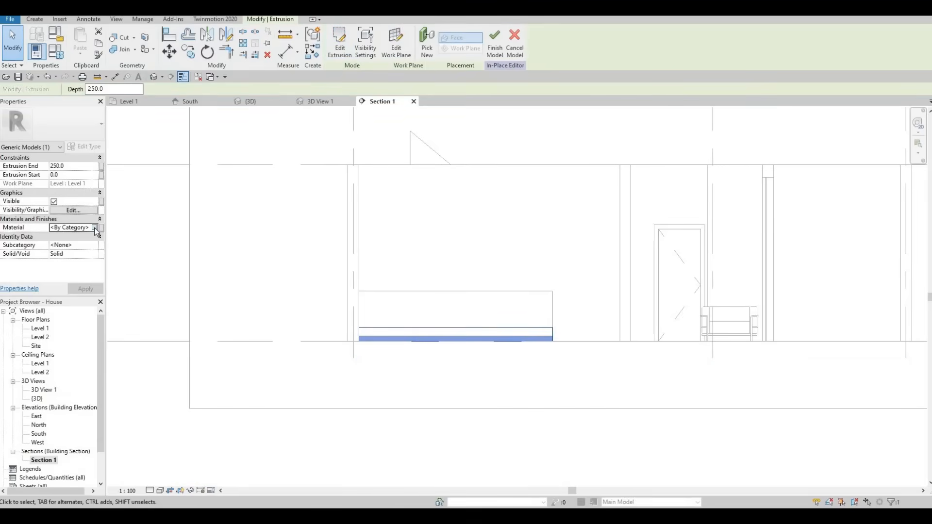
{"action": "scroll", "coordinate": [184, 220], "scroll_direction": "down", "scroll_amount": 3}
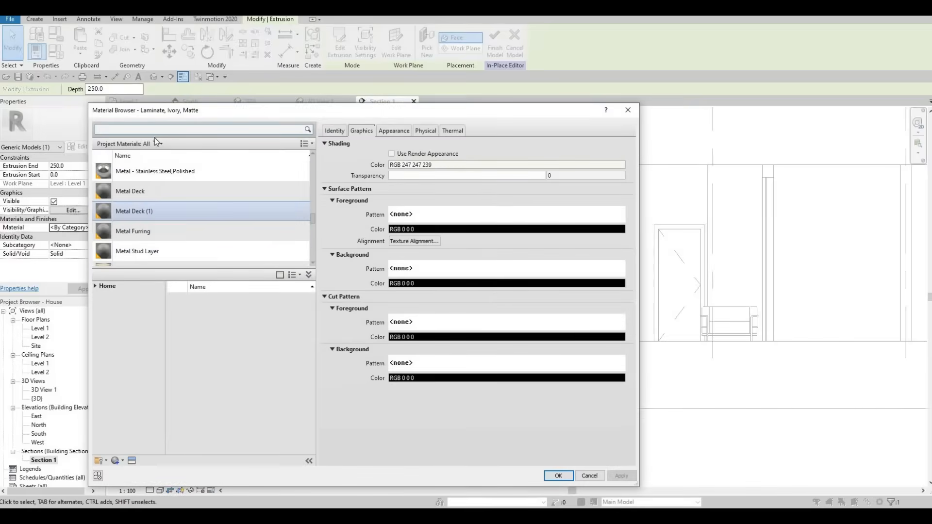
{"action": "left_click", "coordinate": [155, 131]}
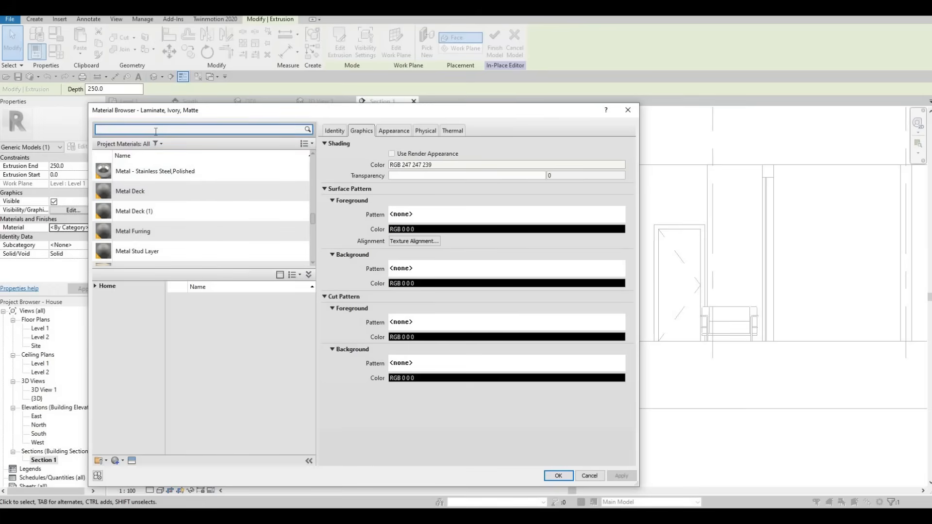
{"action": "type", "text": "stone"}
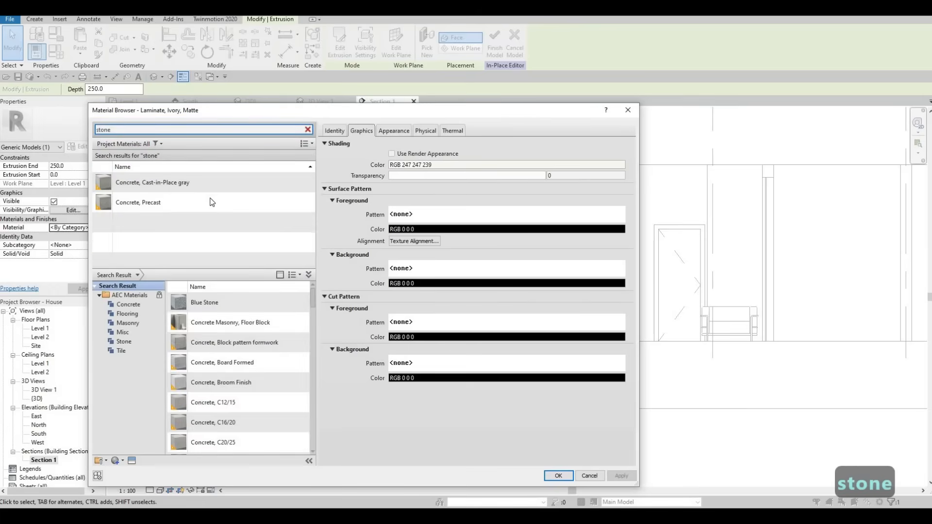
{"action": "mouse_move", "coordinate": [290, 305]}
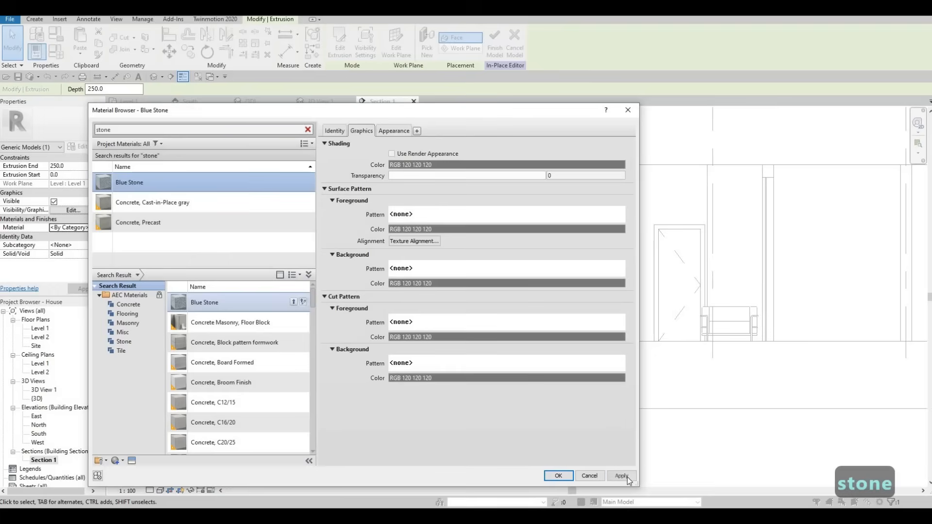
{"action": "left_click", "coordinate": [562, 476]}
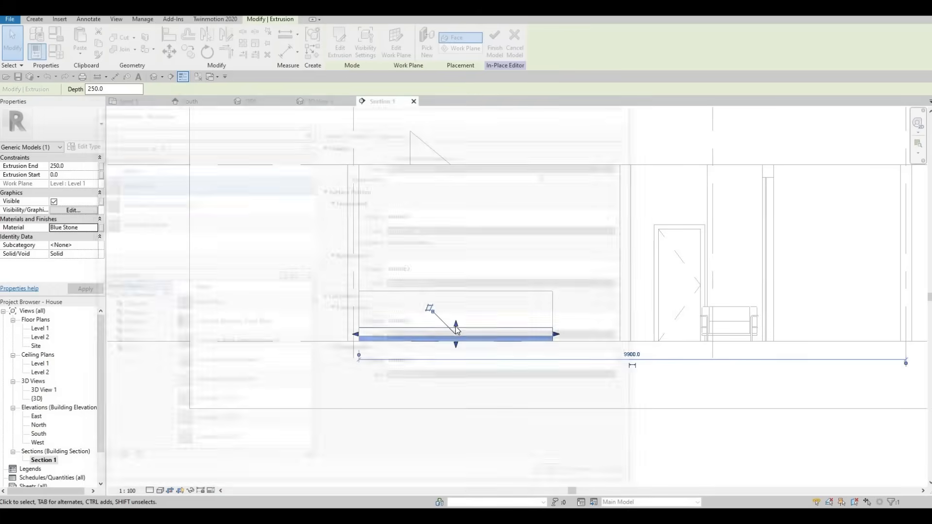
- Stretch the Blue Stone extrusion's ends so it starts at the counter's top at 905 mm and ends at about 963 mm
{"action": "left_click_drag", "start_coordinate": [460, 305], "coordinate": [462, 265]}
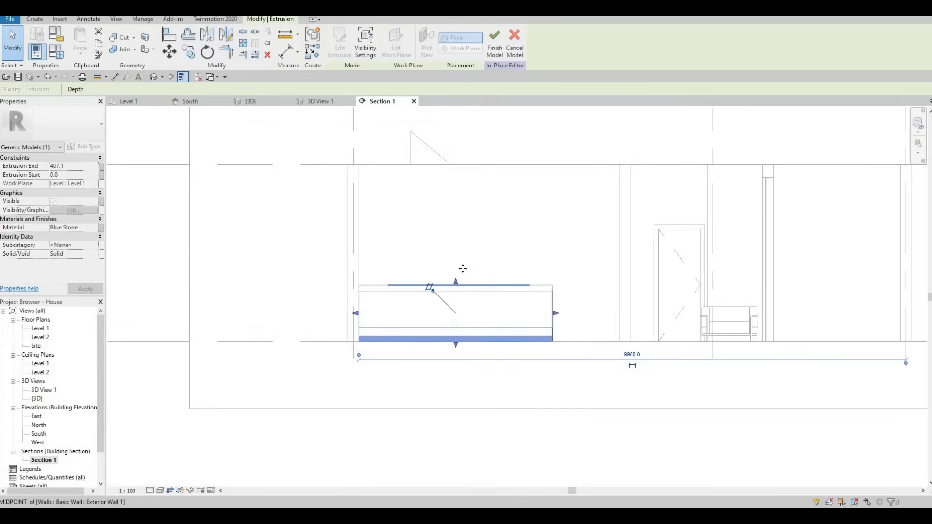
{"action": "left_click_drag", "start_coordinate": [456, 346], "coordinate": [414, 296]}
{"action": "scroll", "coordinate": [480, 287], "scroll_direction": "up", "scroll_amount": 5}
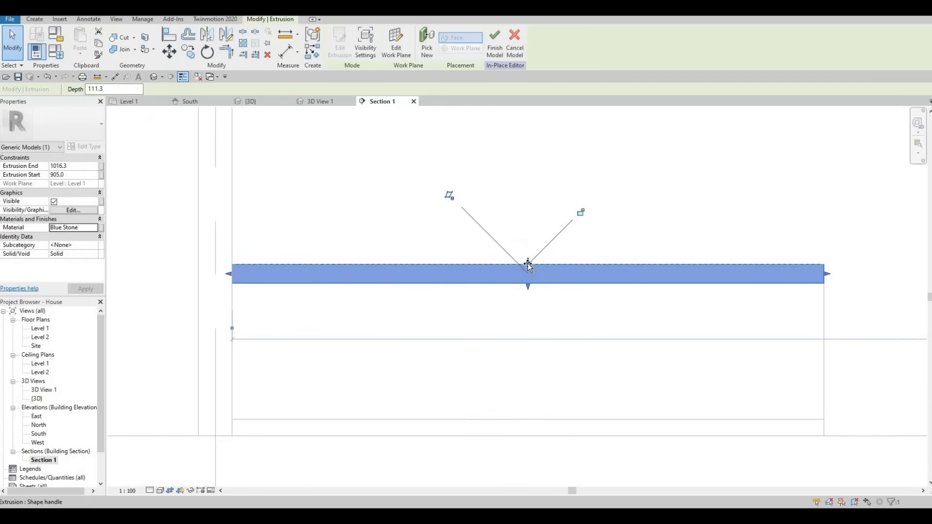
{"action": "left_click_drag", "start_coordinate": [529, 262], "coordinate": [529, 284]}
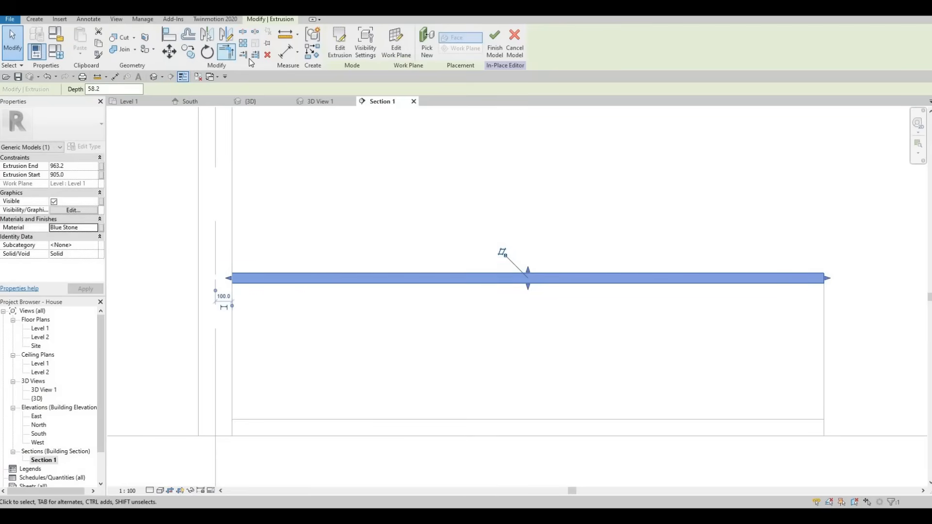
- Start an aligned dimension across the stone slab's thickness, cancel it, and lower the slab's top to a 38 mm depth
{"action": "left_click", "coordinate": [116, 77]}
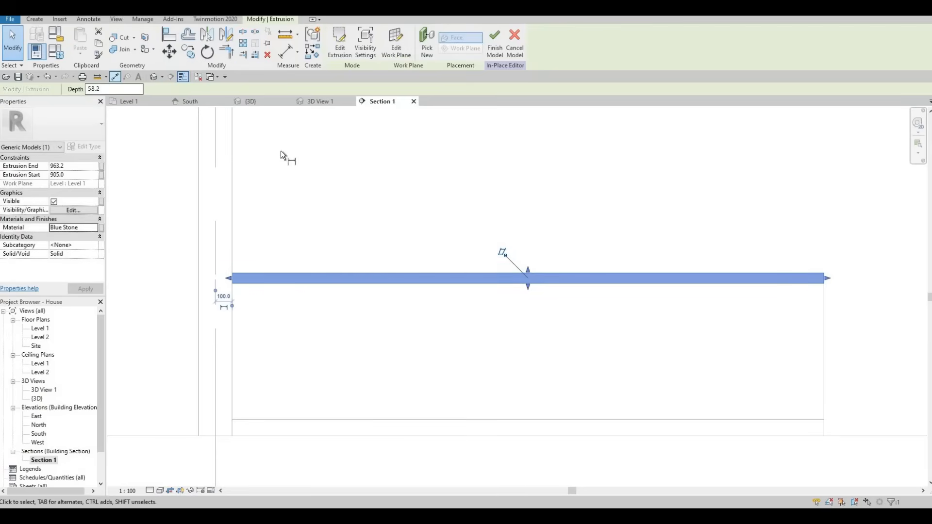
{"action": "left_click", "coordinate": [281, 276]}
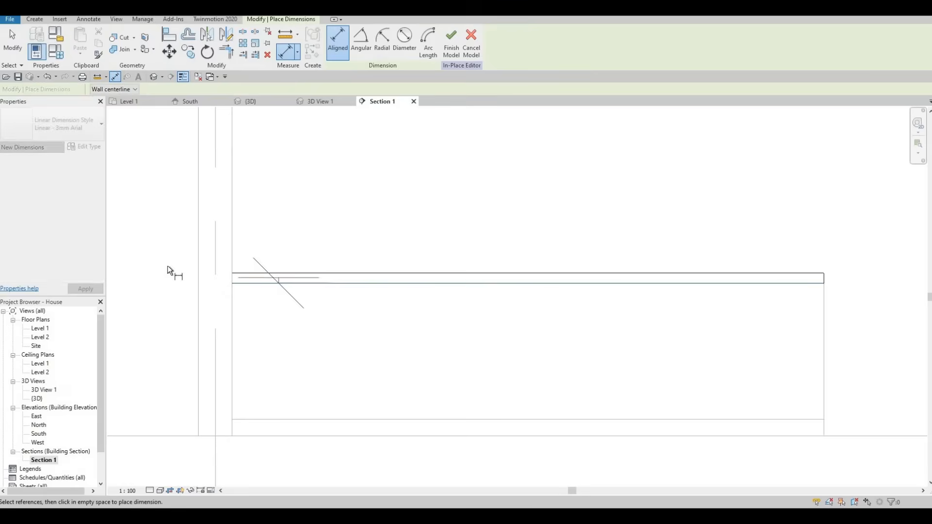
{"action": "key", "text": "Escape"}
{"action": "key", "text": "Escape"}
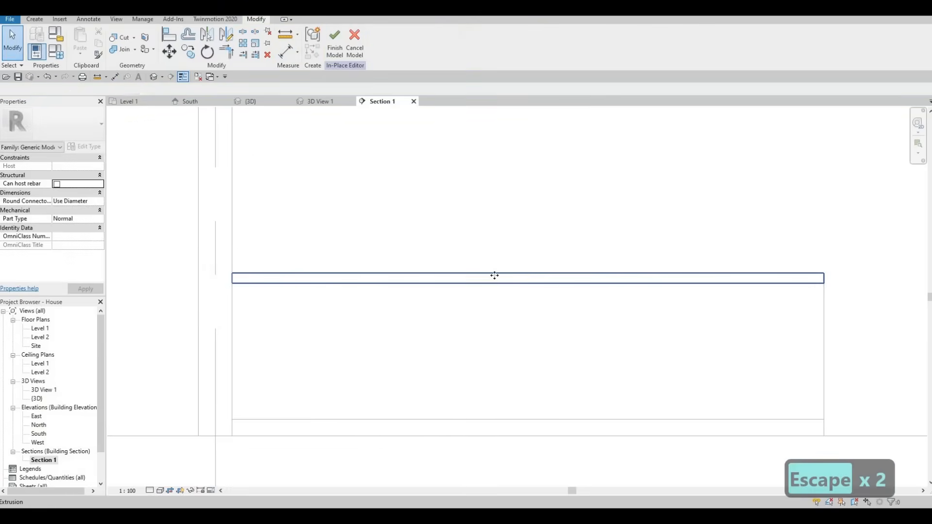
{"action": "left_click", "coordinate": [528, 277]}
{"action": "left_click_drag", "start_coordinate": [528, 271], "coordinate": [528, 276]}
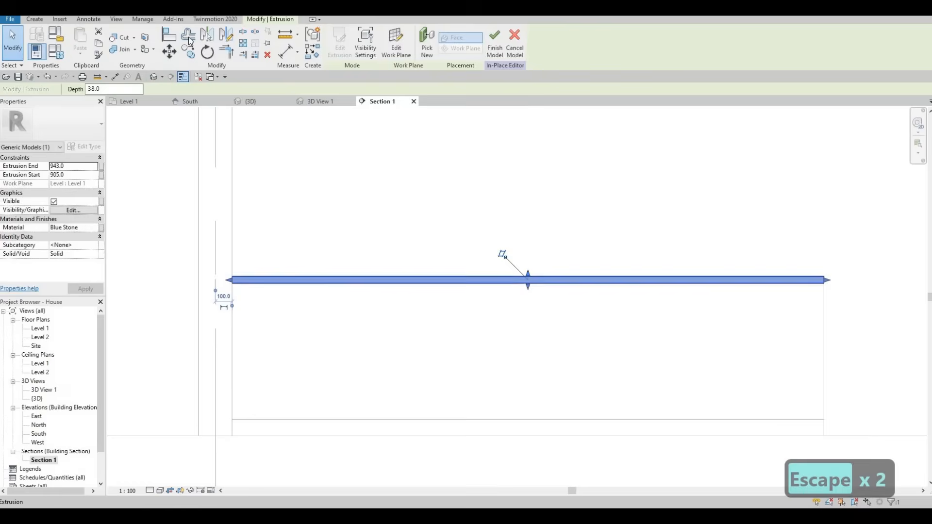
- Measure the stone slab's thickness with an aligned dimension without keeping it
{"action": "key", "text": "Escape"}
{"action": "left_click", "coordinate": [115, 78]}
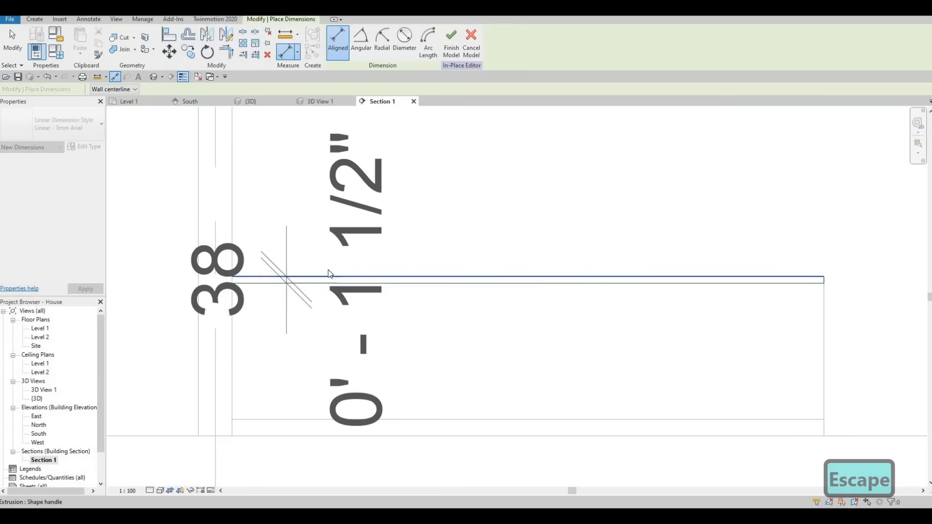
{"action": "key", "text": "Escape"}
{"action": "key", "text": "Escape"}
- Fine-adjust the stone slab's edge on the counter and finish the in-place model
{"action": "left_click", "coordinate": [488, 280]}
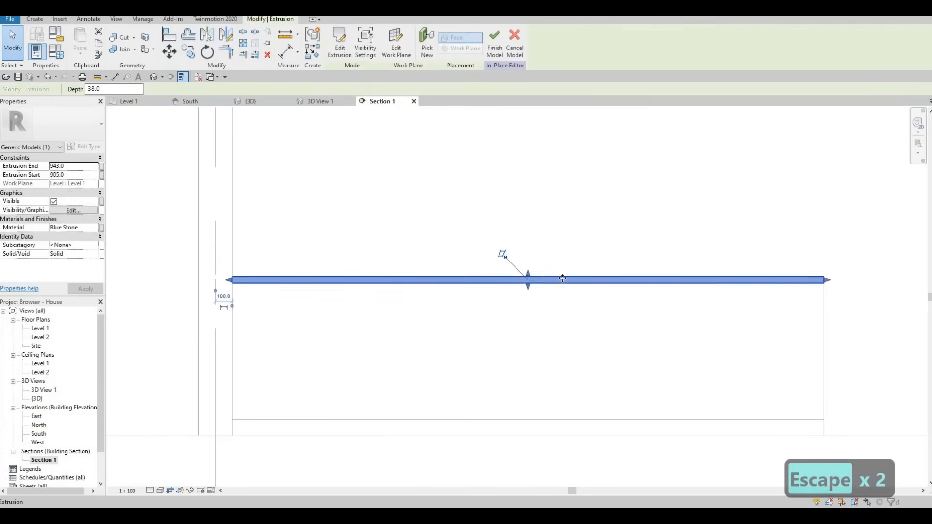
{"action": "scroll", "coordinate": [557, 275], "scroll_direction": "up", "scroll_amount": 3}
{"action": "left_click_drag", "start_coordinate": [558, 282], "coordinate": [559, 279]}
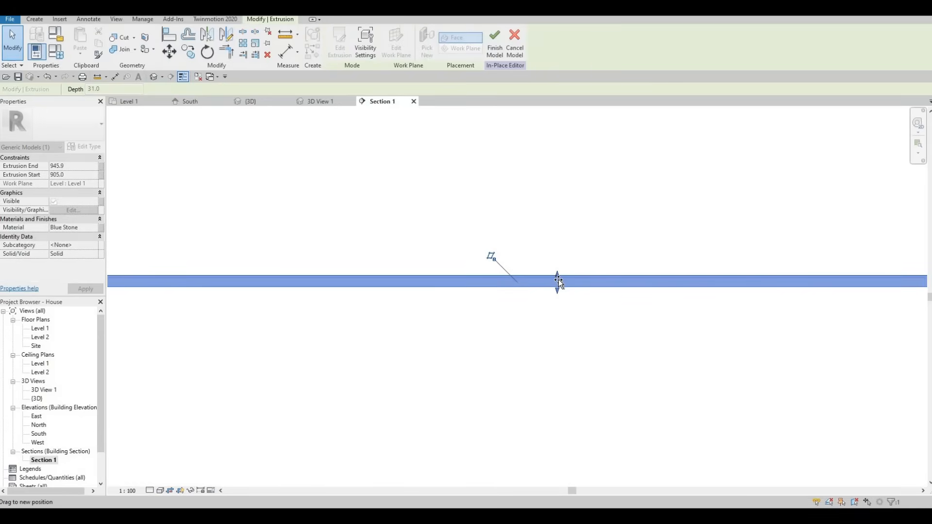
{"action": "key", "text": "Escape"}
{"action": "key", "text": "Escape"}
{"action": "scroll", "coordinate": [516, 284], "scroll_direction": "down", "scroll_amount": 3}
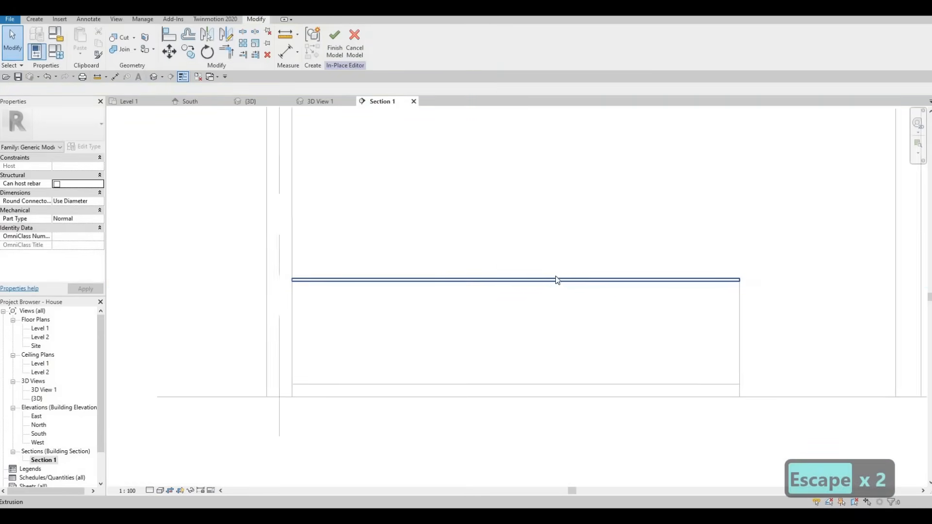
{"action": "left_click", "coordinate": [334, 49]}
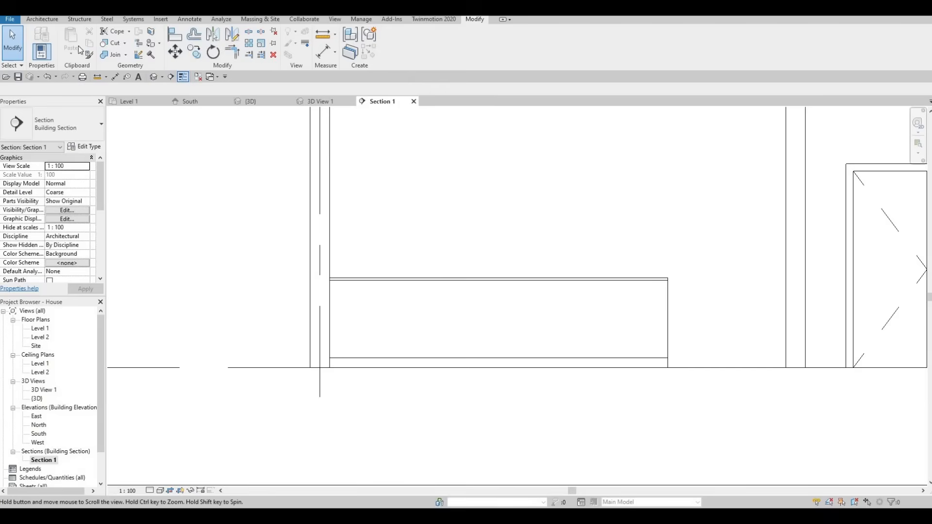
- Start a new in-place model in the Generic Models category, named Generic Models 3
{"action": "left_click", "coordinate": [42, 19]}
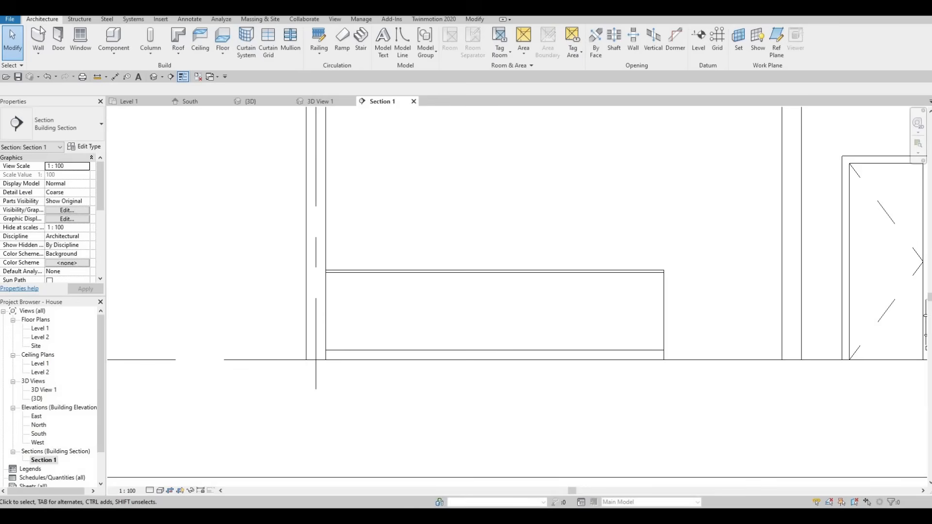
{"action": "left_click", "coordinate": [113, 52]}
{"action": "left_click", "coordinate": [131, 92]}
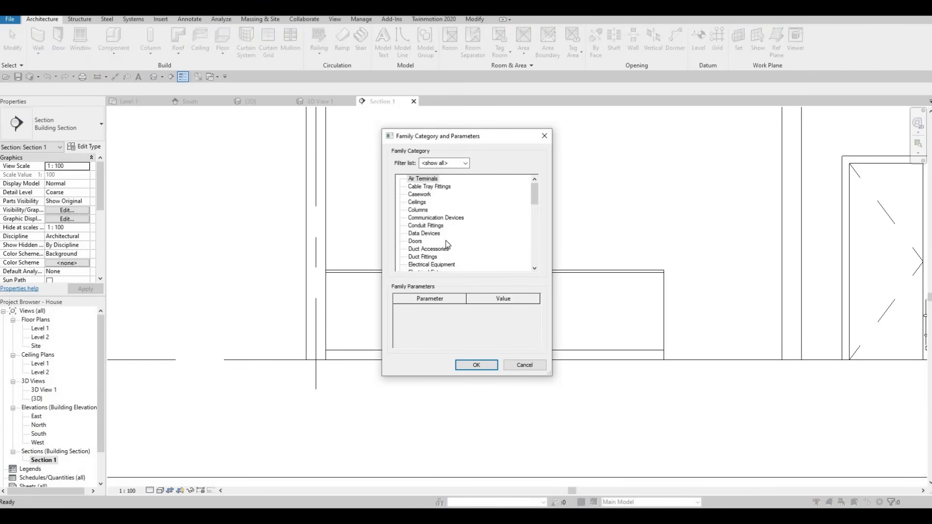
{"action": "scroll", "coordinate": [445, 240], "scroll_direction": "down", "scroll_amount": 5}
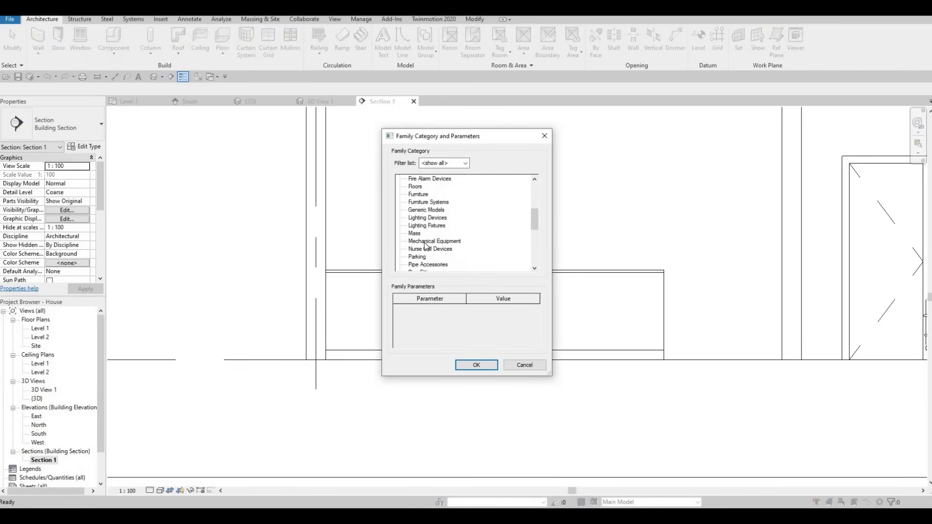
{"action": "scroll", "coordinate": [433, 262], "scroll_direction": "down", "scroll_amount": 3}
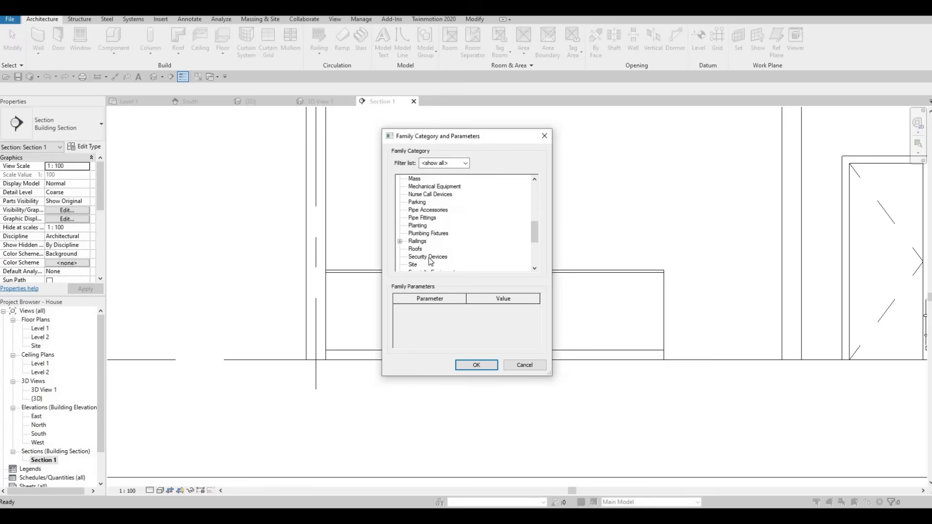
{"action": "scroll", "coordinate": [429, 260], "scroll_direction": "up", "scroll_amount": 5}
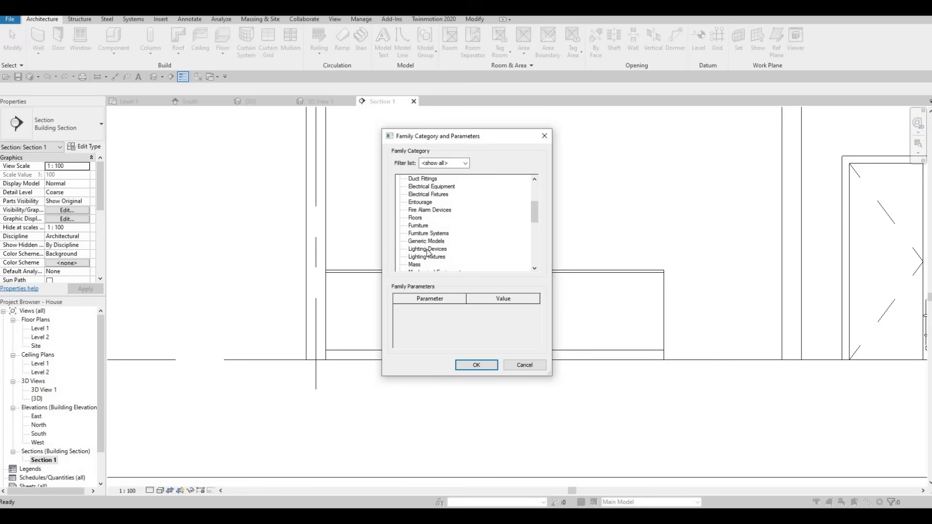
{"action": "left_click", "coordinate": [476, 365]}
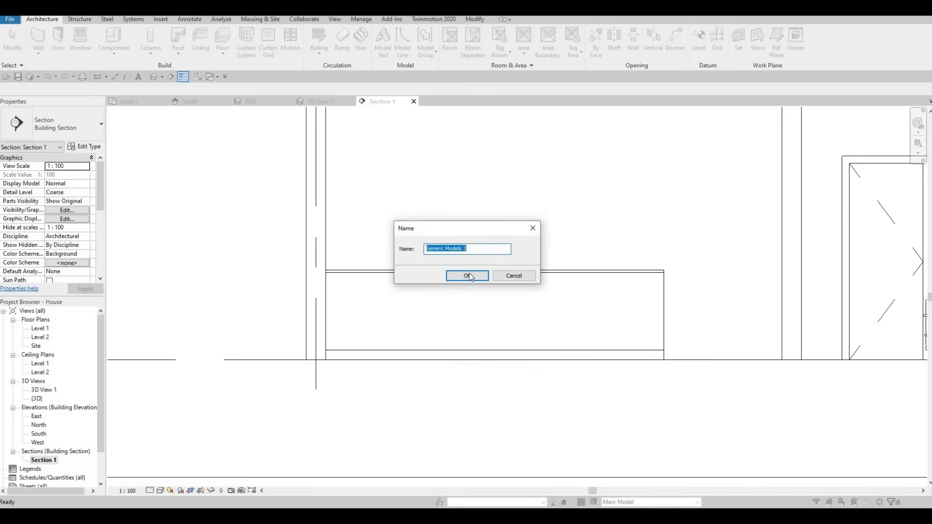
{"action": "left_click", "coordinate": [466, 273]}
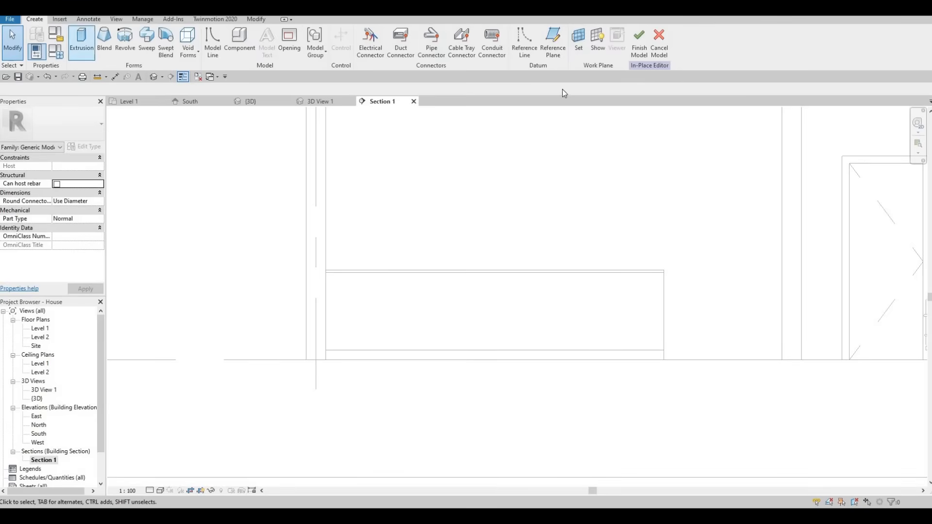
- Start an extrusion on the counter's front face as work plane and sketch a 3500 by 805 mm rectangle over that face
{"action": "left_click", "coordinate": [81, 41]}
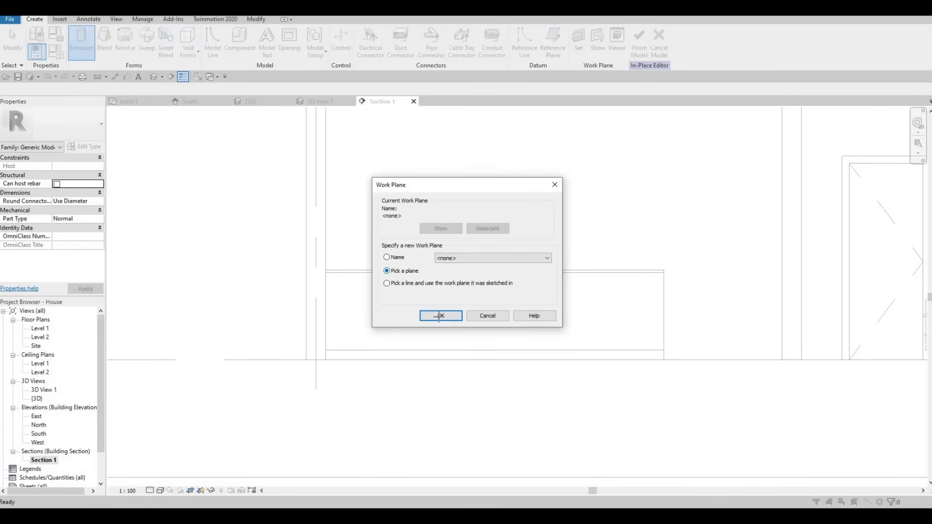
{"action": "key", "text": "Return"}
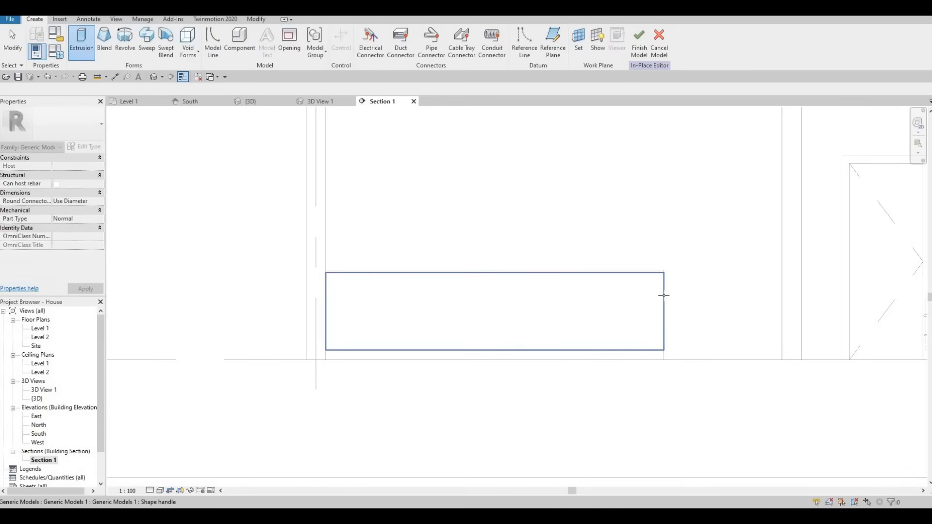
{"action": "left_click", "coordinate": [443, 297]}
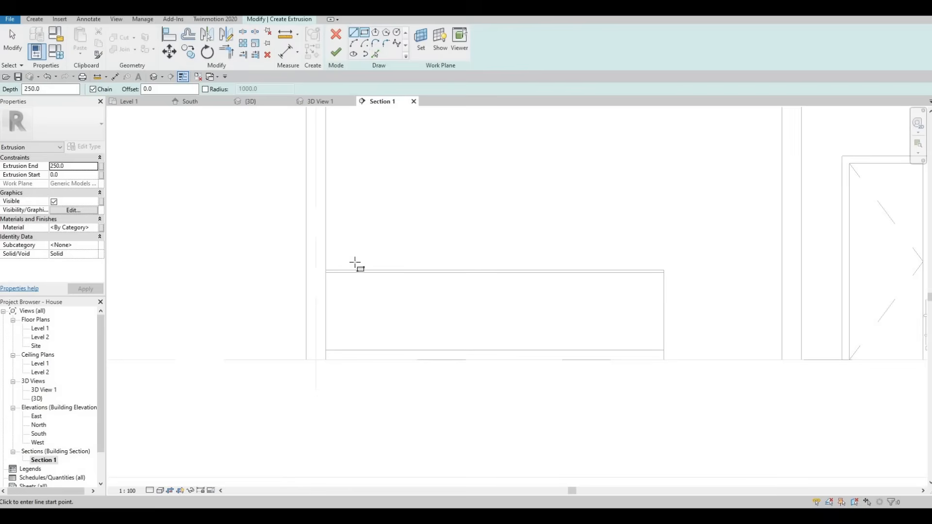
{"action": "left_click", "coordinate": [326, 272]}
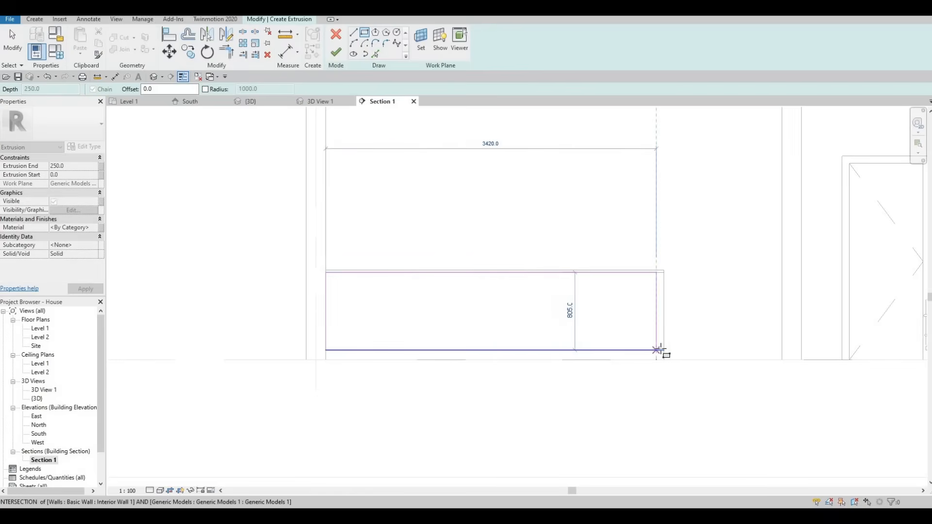
{"action": "left_click", "coordinate": [481, 272]}
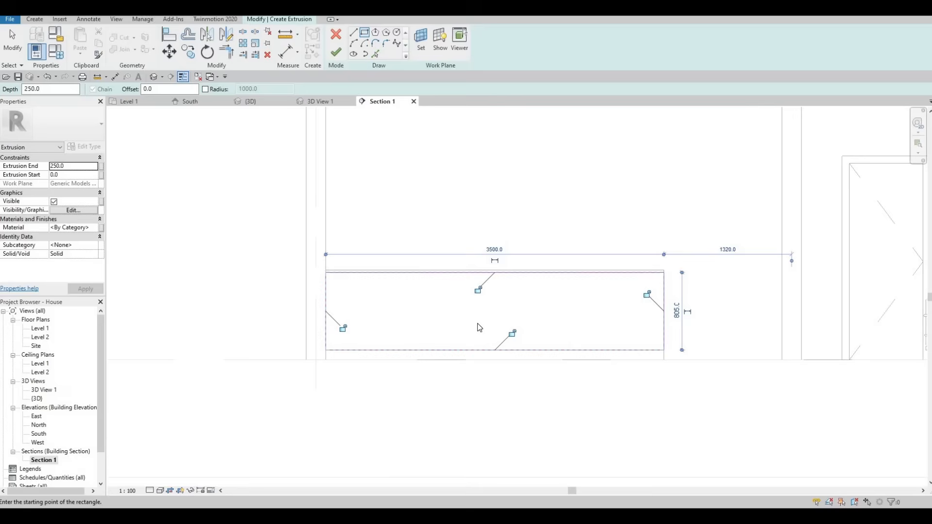
{"action": "key", "text": "Escape"}
{"action": "key", "text": "Escape"}
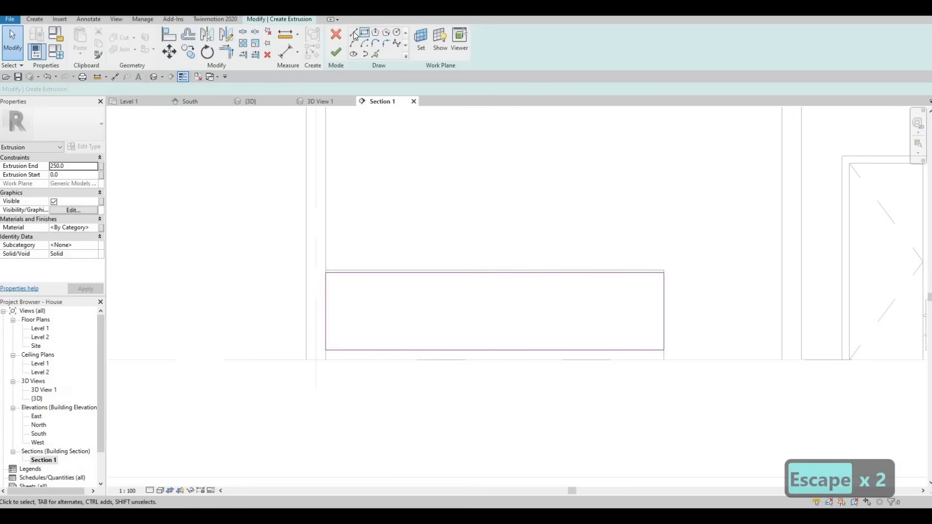
- Sketch a vertical 805 mm line from the midpoint of the rectangle's upper edge to its lower edge, dividing it in half
{"action": "key", "text": "l"}
{"action": "key", "text": "i"}
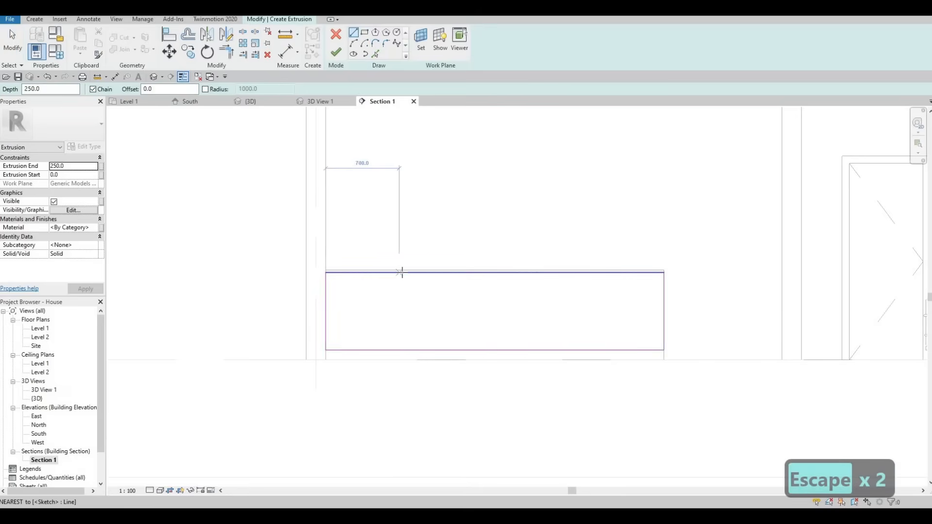
{"action": "left_click", "coordinate": [491, 272]}
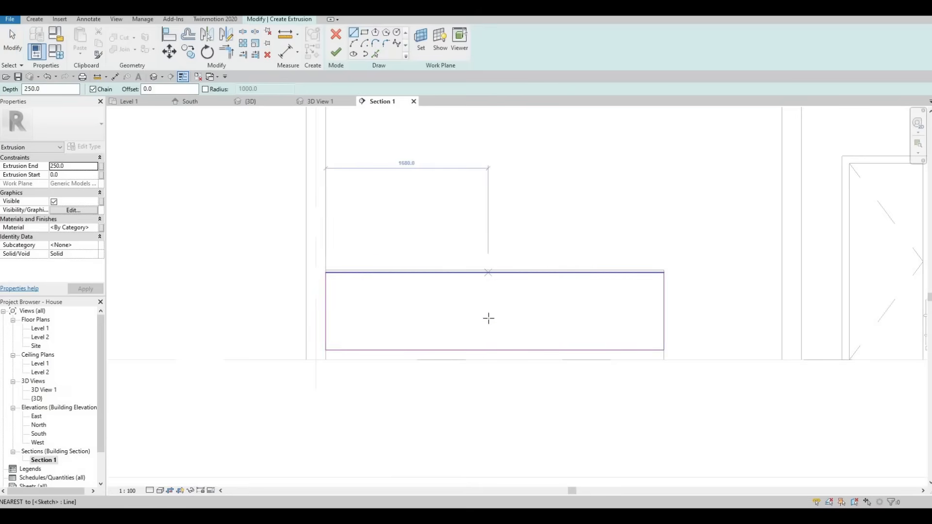
{"action": "left_click", "coordinate": [499, 346]}
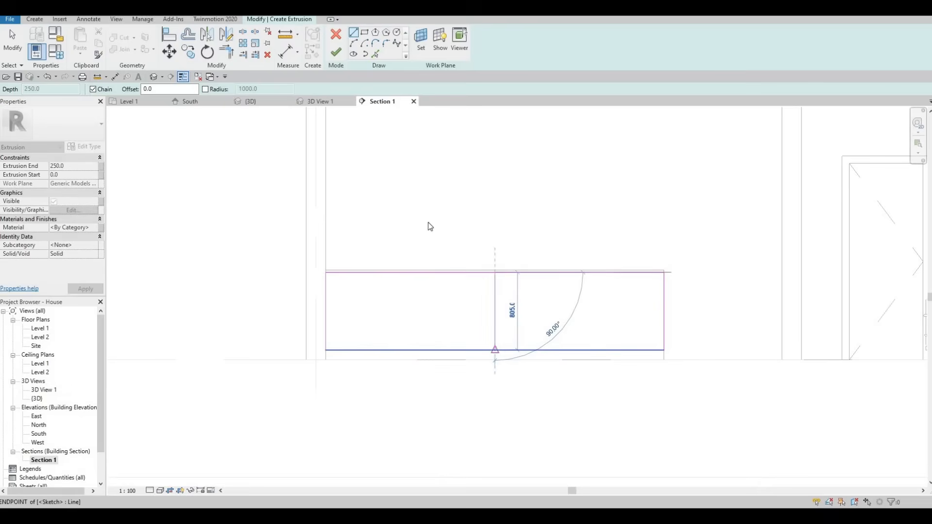
{"action": "key", "text": "Escape"}
{"action": "key", "text": "Escape"}
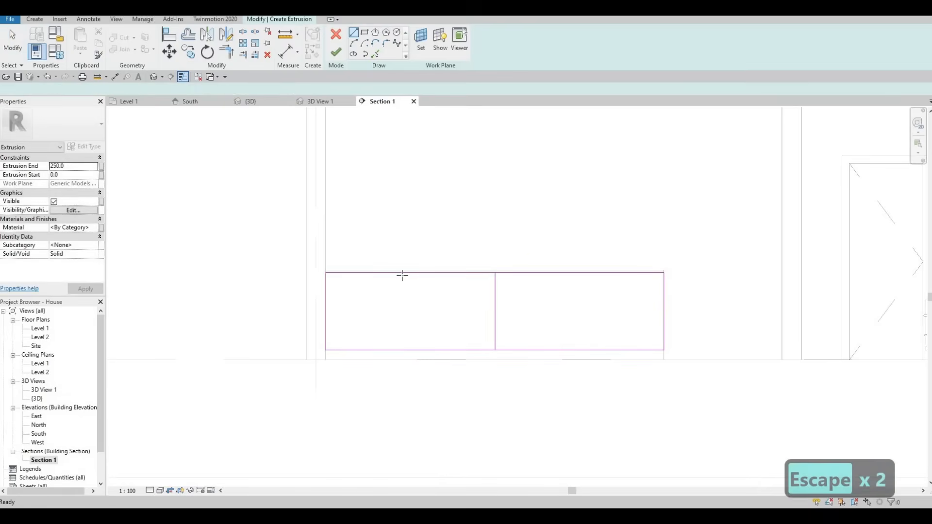
{"action": "key", "text": "l"}
{"action": "key", "text": "i"}
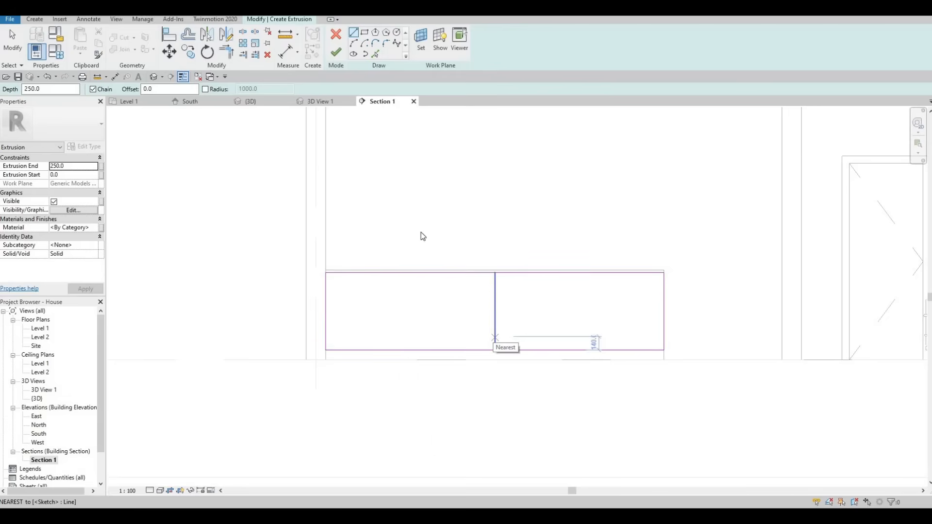
{"action": "key", "text": "Escape"}
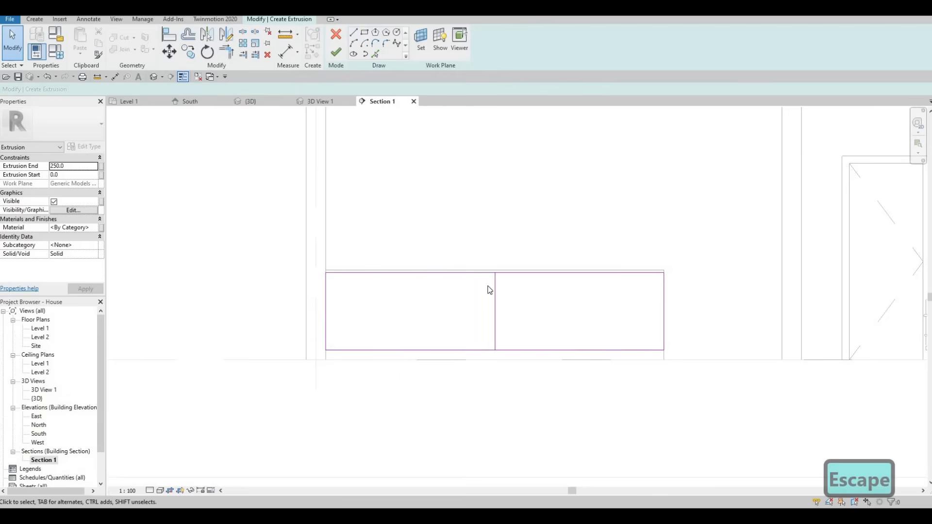
- Measure from the rectangle's left corner to the dividing line with an aligned dimension, without keeping it
{"action": "key", "text": "F1"}
{"action": "key", "text": "F1"}
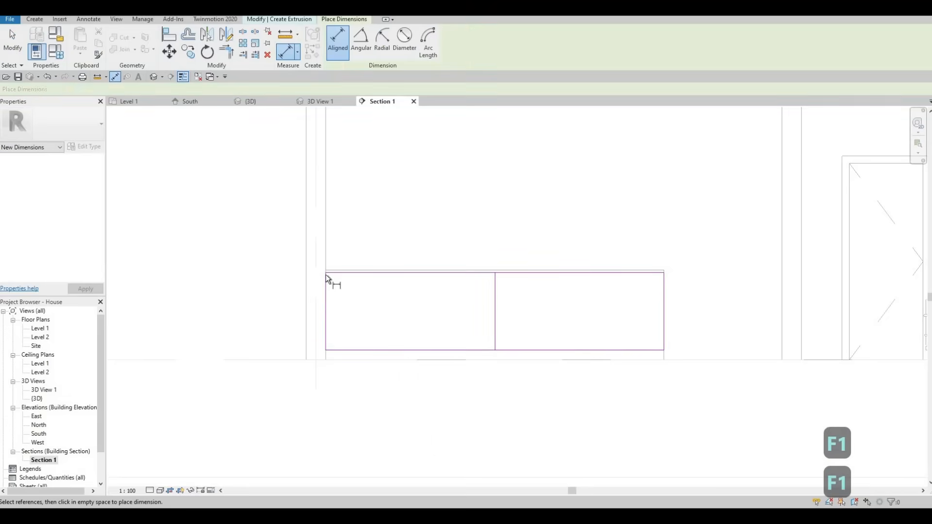
{"action": "left_click", "coordinate": [325, 273]}
{"action": "left_click", "coordinate": [494, 274]}
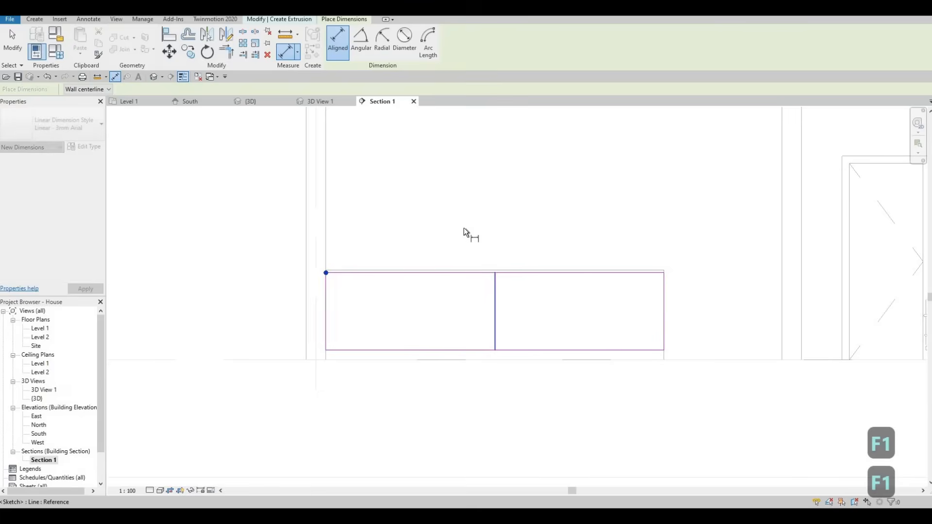
{"action": "left_click", "coordinate": [464, 226]}
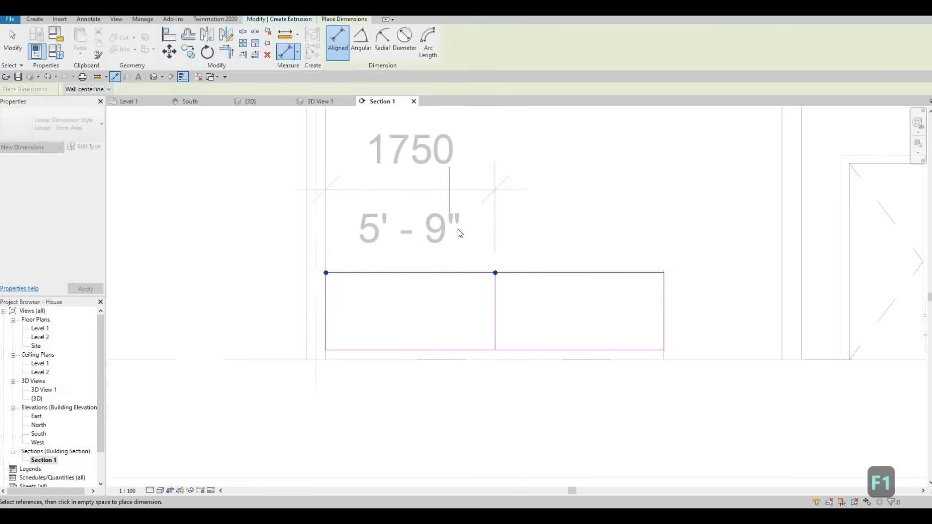
{"action": "key", "text": "Escape"}
{"action": "key", "text": "Escape"}
{"action": "key", "text": "Escape"}
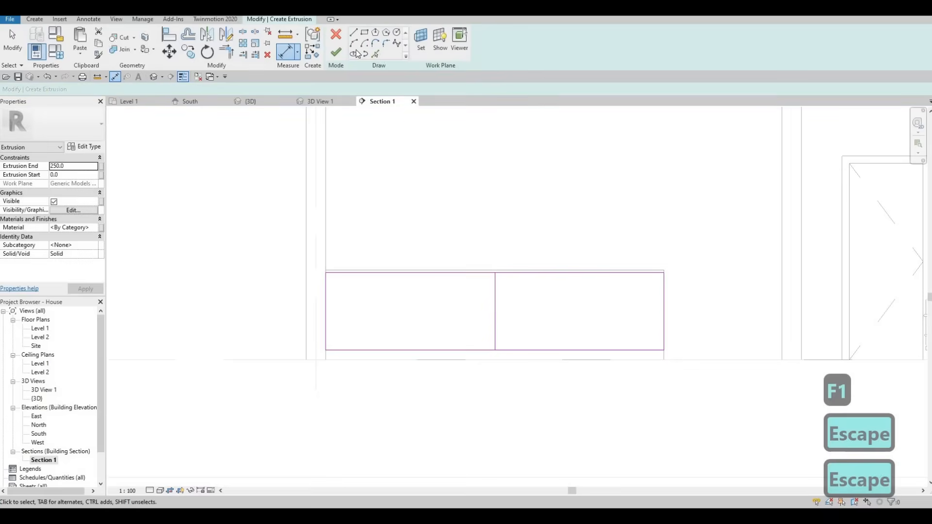
- Add vertical sketch lines on both sides of the central dividing line by picking it with an 875 mm offset
{"action": "left_click", "coordinate": [375, 54]}
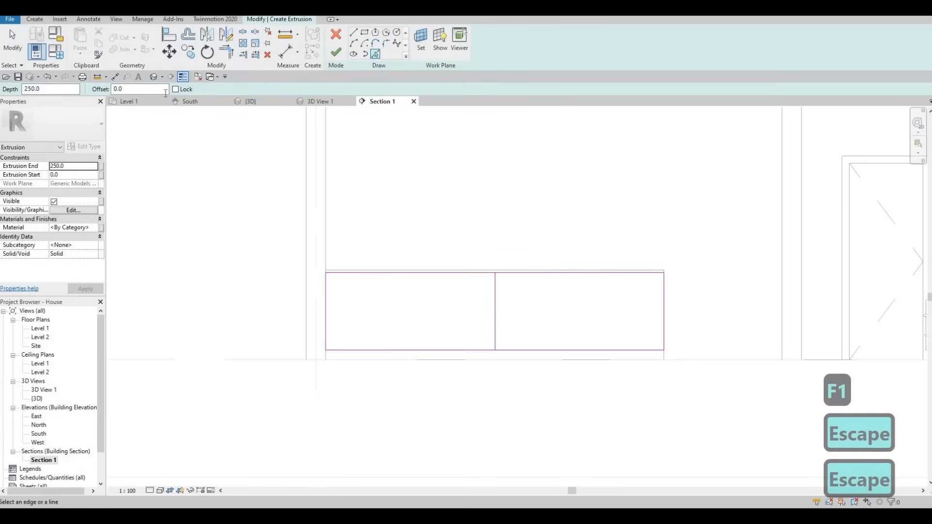
{"action": "left_click", "coordinate": [166, 92]}
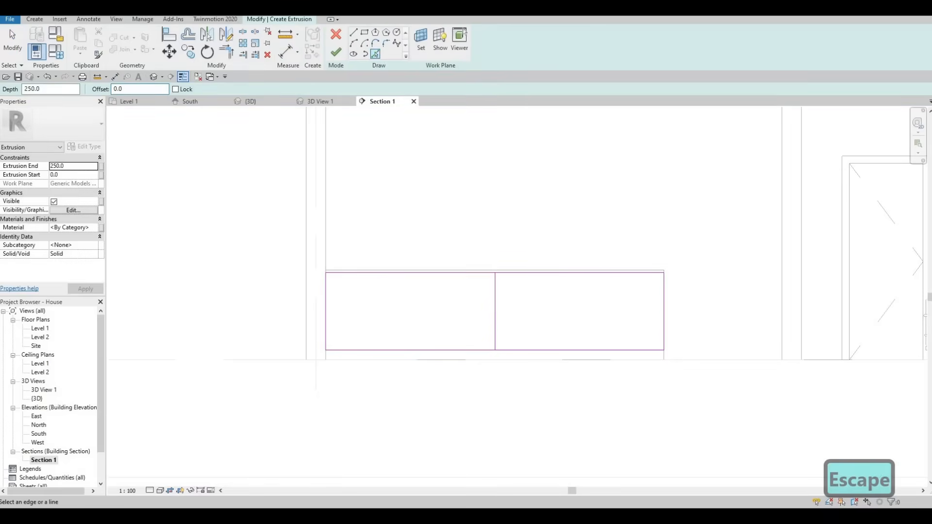
{"action": "type", "text": "875"}
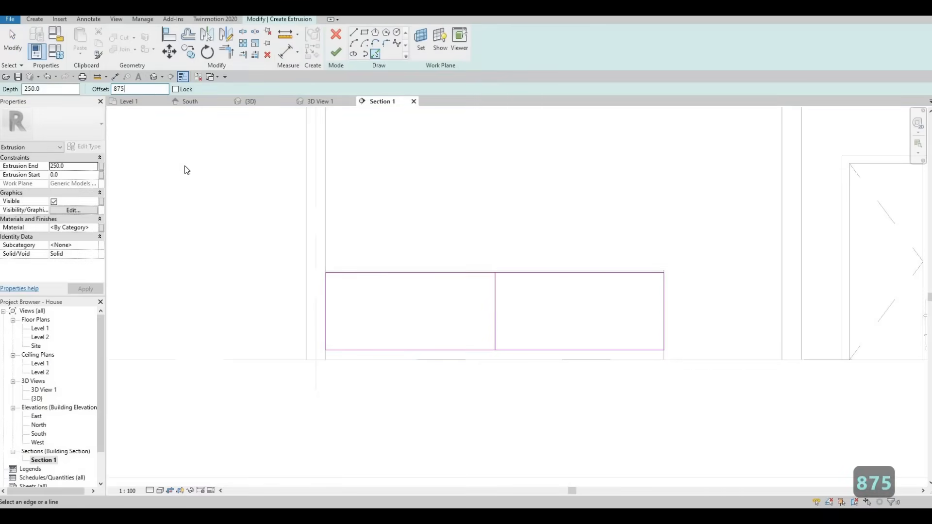
{"action": "left_click", "coordinate": [495, 308]}
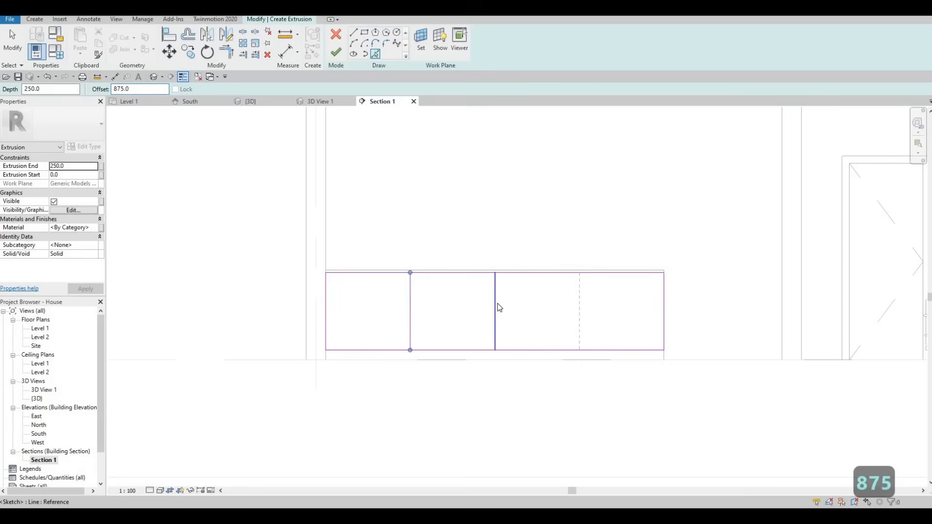
{"action": "left_click", "coordinate": [579, 303]}
{"action": "key", "text": "Escape"}
{"action": "key", "text": "Escape"}
{"action": "key", "text": "Escape"}
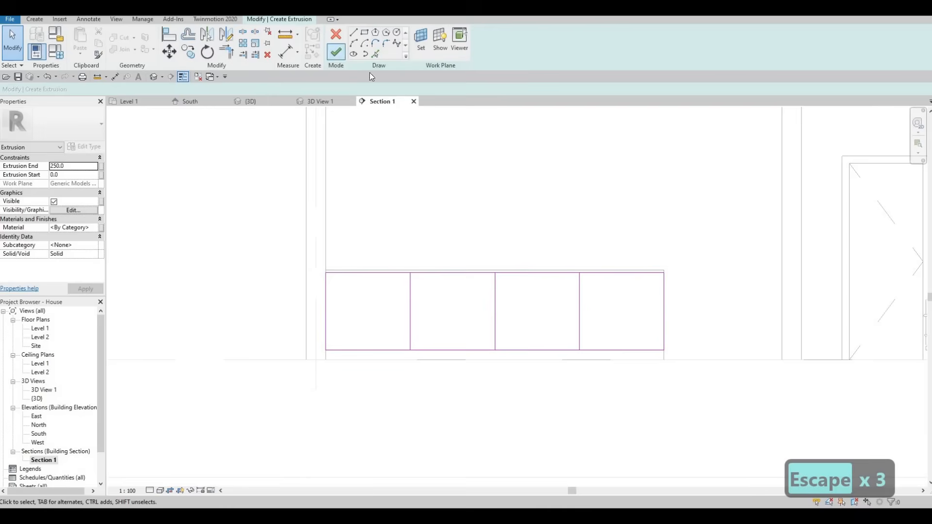
- Offset each of the three vertical dividing lines by 10 mm to both sides with Pick Lines
{"action": "left_click", "coordinate": [375, 53]}
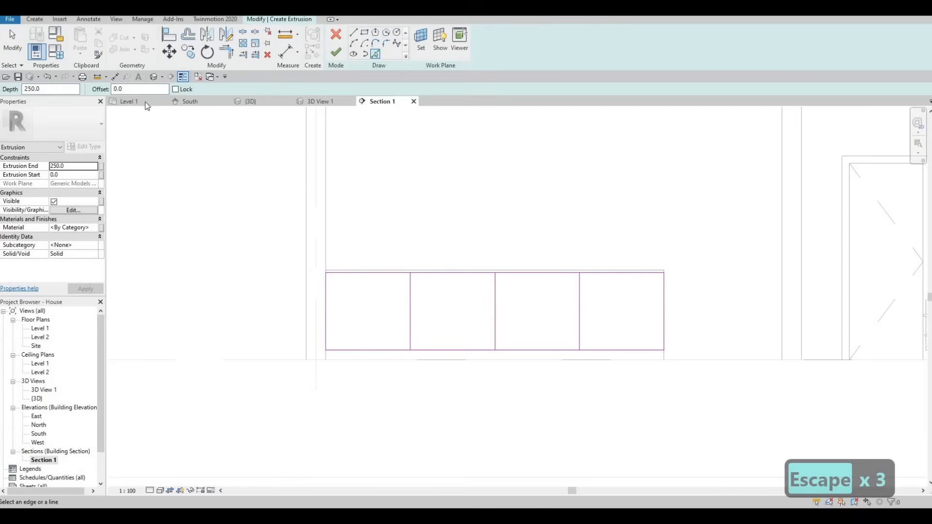
{"action": "left_click_drag", "start_coordinate": [147, 91], "coordinate": [24, 93]}
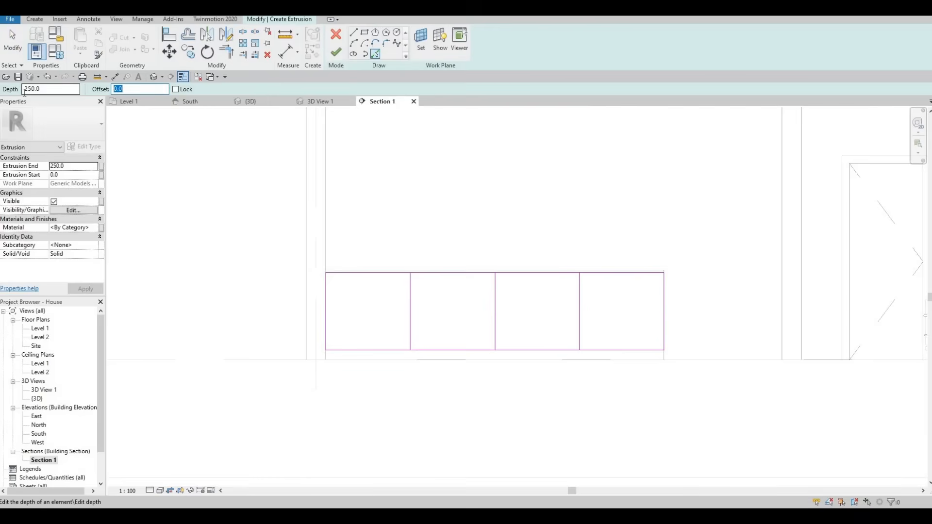
{"action": "type", "text": "10"}
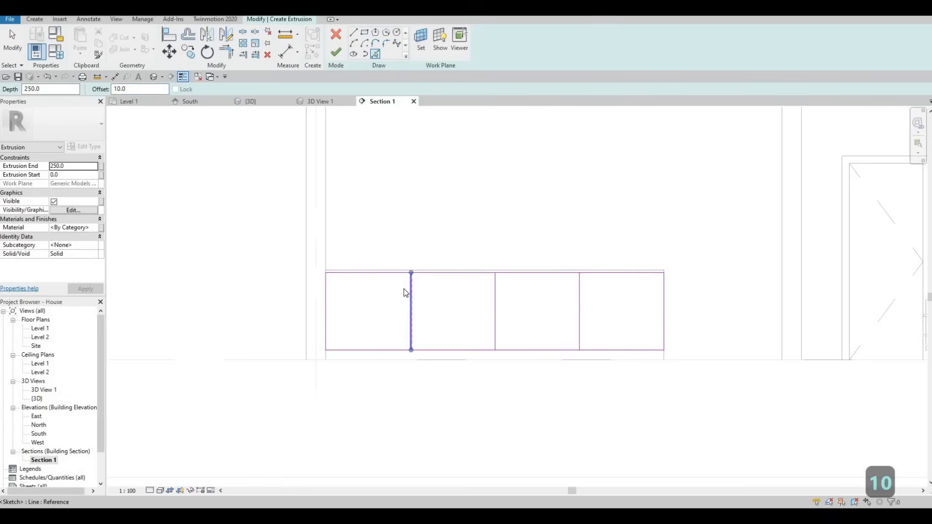
{"action": "scroll", "coordinate": [413, 292], "scroll_direction": "up", "scroll_amount": 3}
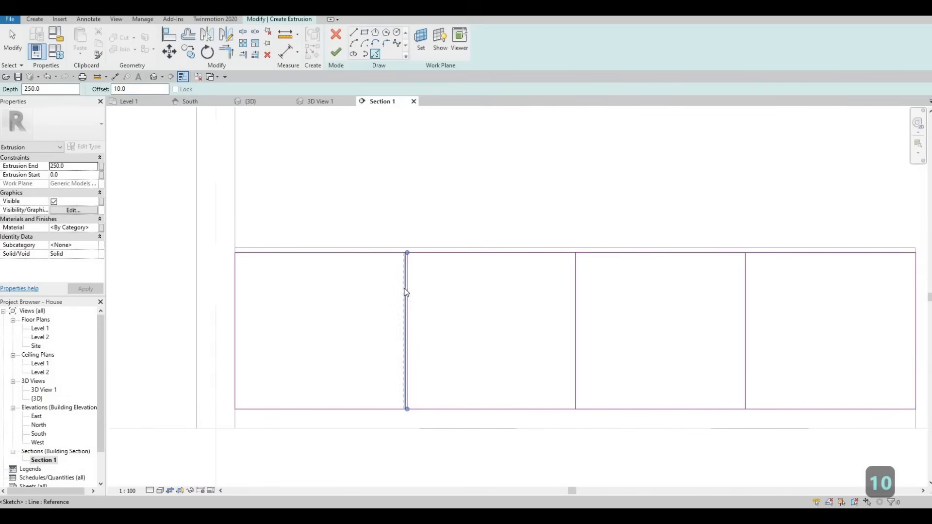
{"action": "left_click", "coordinate": [578, 292]}
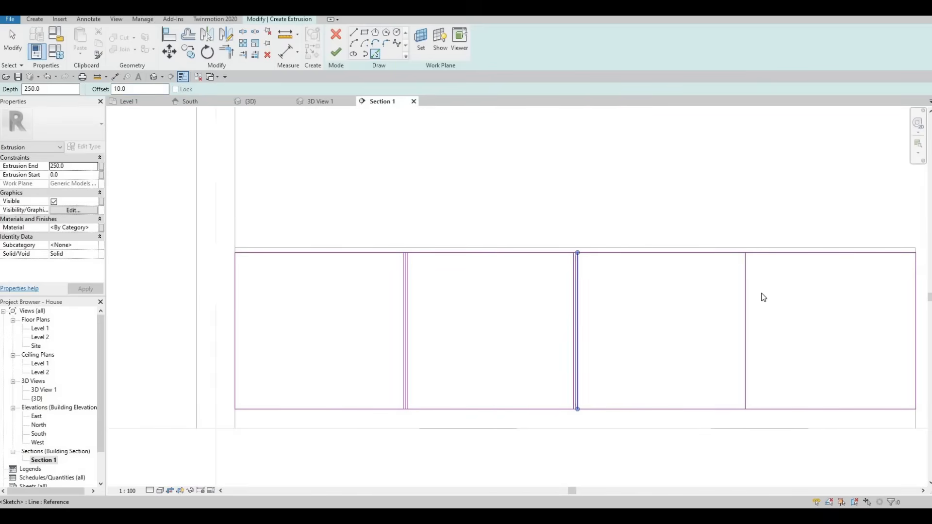
{"action": "left_click", "coordinate": [749, 302]}
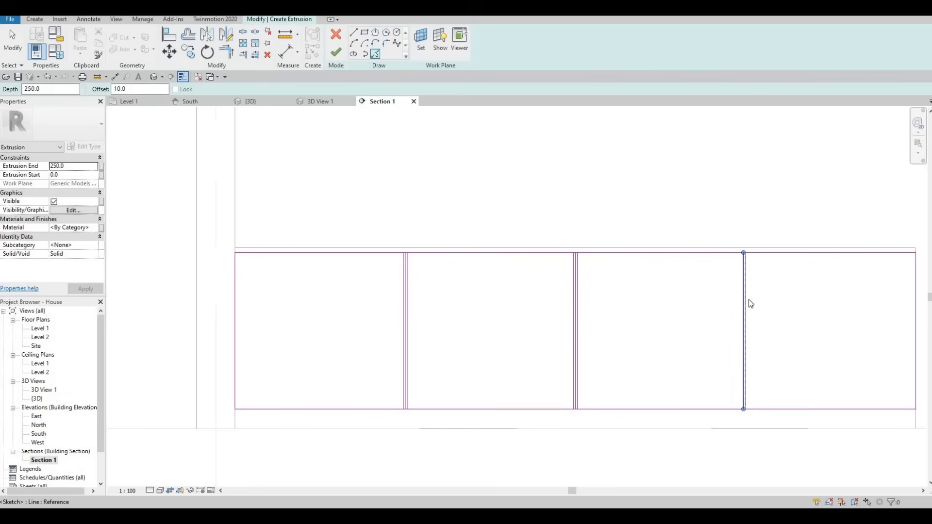
{"action": "key", "text": "Escape"}
{"action": "key", "text": "Escape"}
{"action": "key", "text": "Escape"}
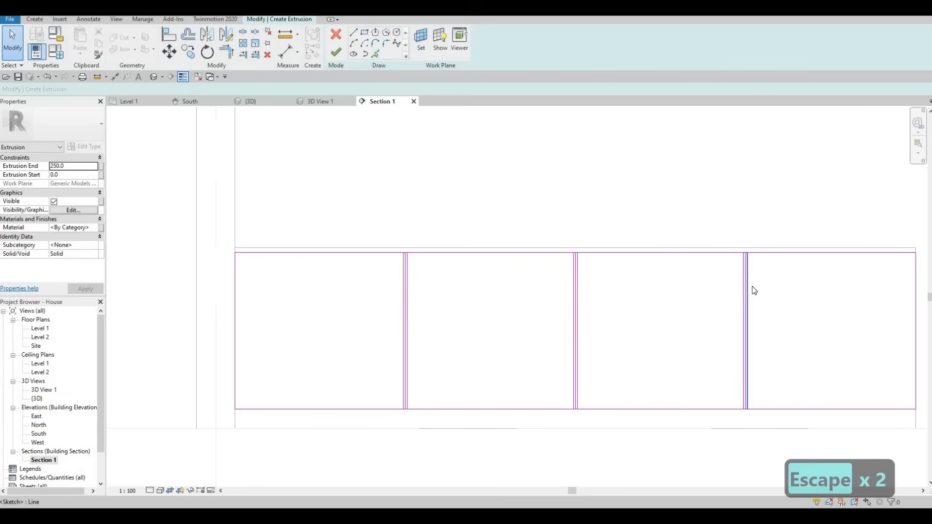
- Delete the original middle line from each of the three groups of vertical dividing lines
{"action": "scroll", "coordinate": [754, 286], "scroll_direction": "up", "scroll_amount": 1}
{"action": "scroll", "coordinate": [753, 287], "scroll_direction": "up", "scroll_amount": 2}
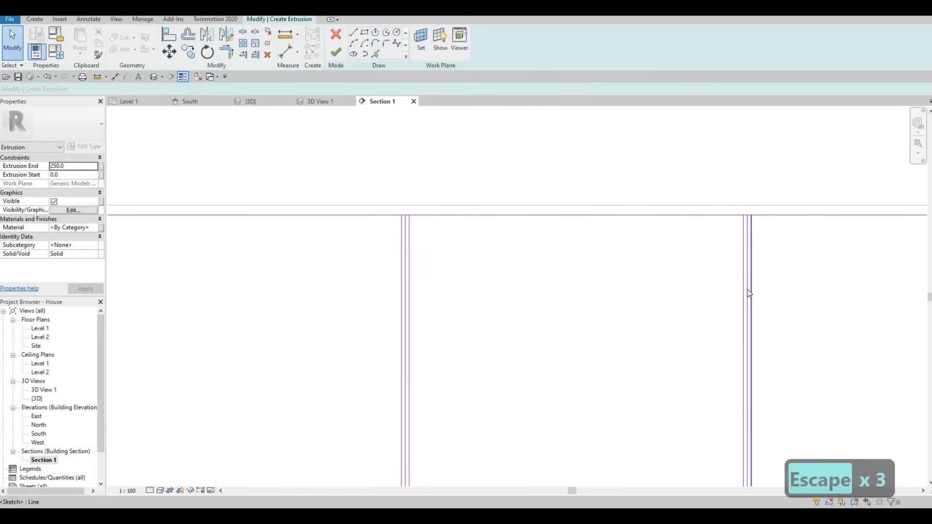
{"action": "key", "text": "Escape"}
{"action": "left_click", "coordinate": [747, 293]}
{"action": "key", "text": "Delete"}
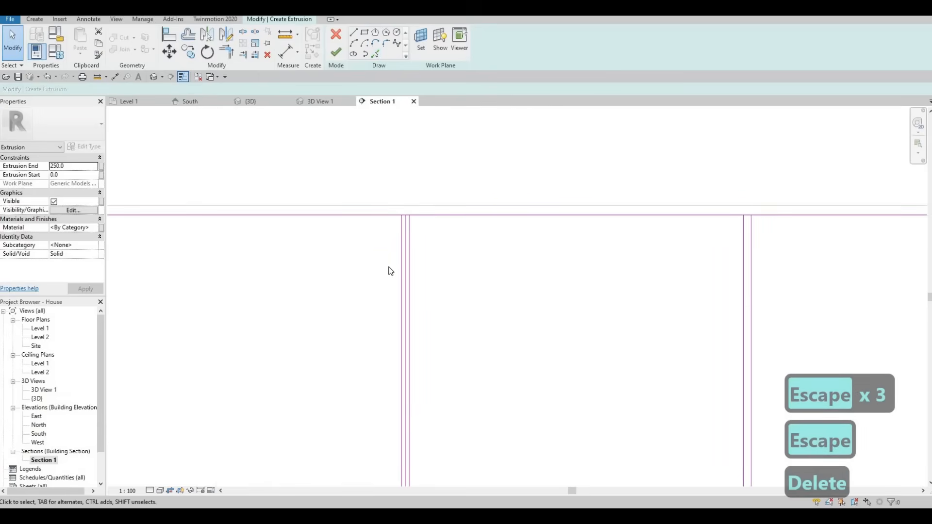
{"action": "left_click", "coordinate": [403, 259]}
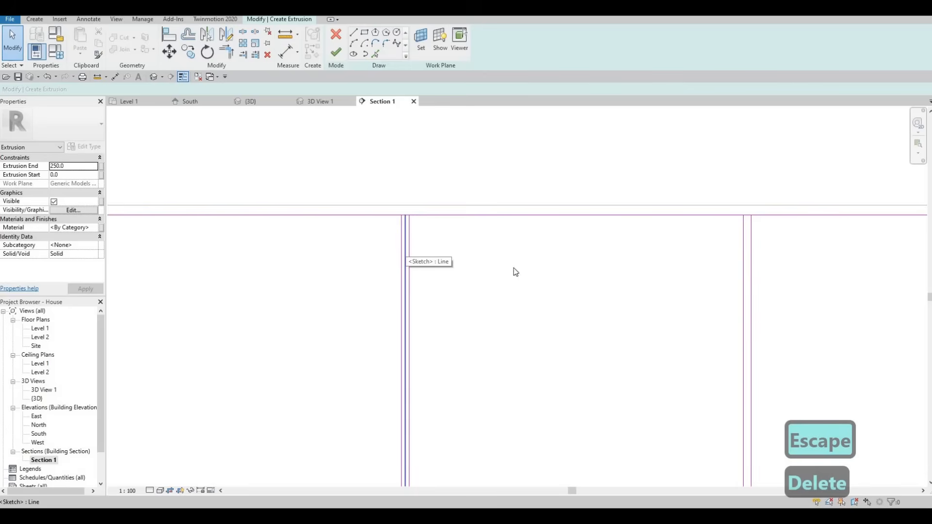
{"action": "key", "text": "Delete"}
{"action": "middle_click_drag", "start_coordinate": [215, 230], "coordinate": [383, 230]}
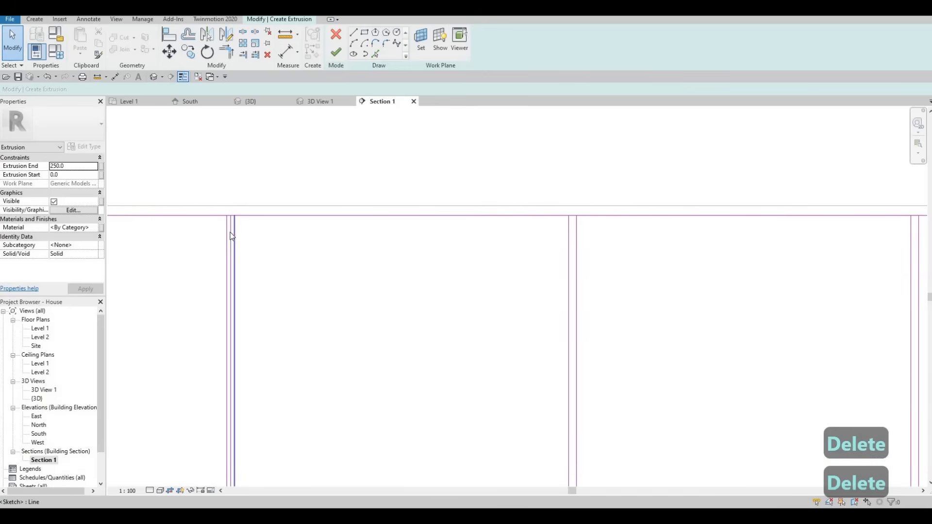
{"action": "left_click", "coordinate": [235, 228]}
{"action": "key", "text": "Delete"}
{"action": "scroll", "coordinate": [260, 204], "scroll_direction": "down", "scroll_amount": 2}
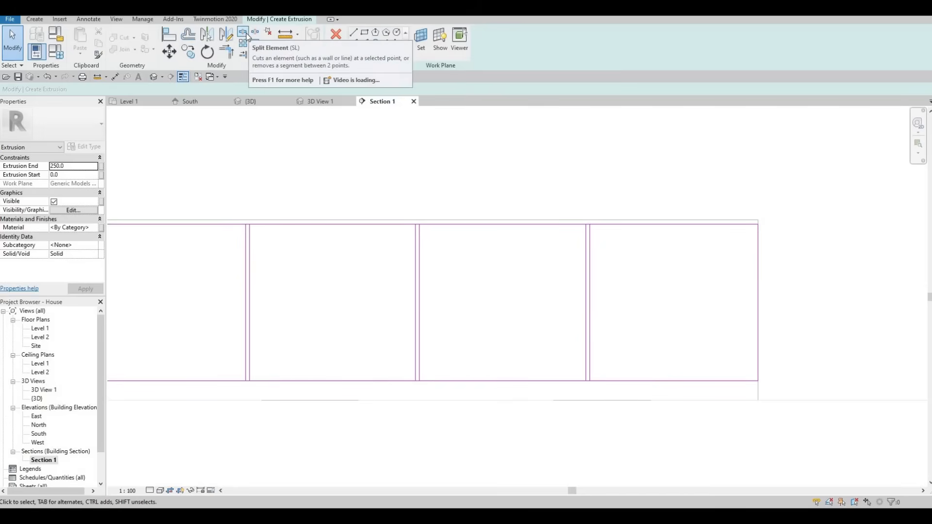
- Split the rectangle's upper and lower edges inside each of the three narrow gaps between the vertical line pairs
{"action": "key", "text": "s"}
{"action": "key", "text": "l"}
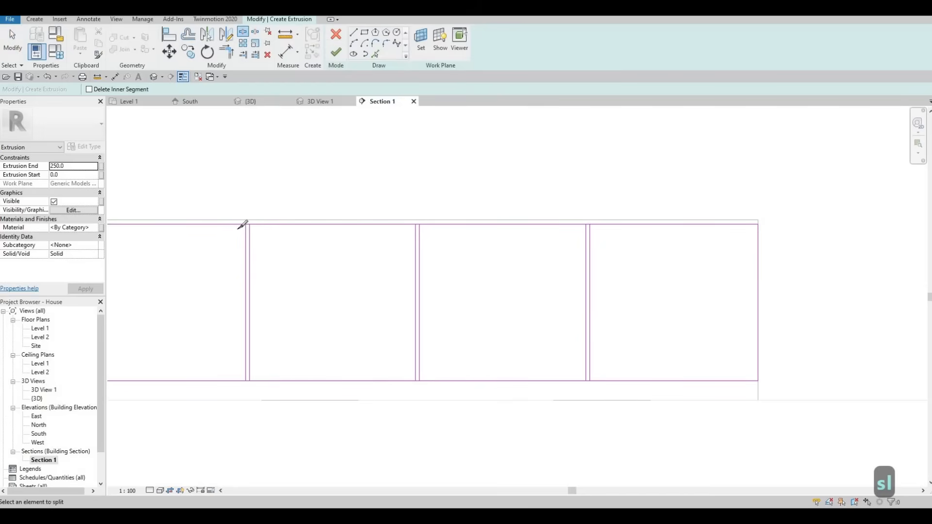
{"action": "scroll", "coordinate": [245, 216], "scroll_direction": "up", "scroll_amount": 2}
{"action": "scroll", "coordinate": [245, 213], "scroll_direction": "up", "scroll_amount": 3}
{"action": "left_click", "coordinate": [245, 214]}
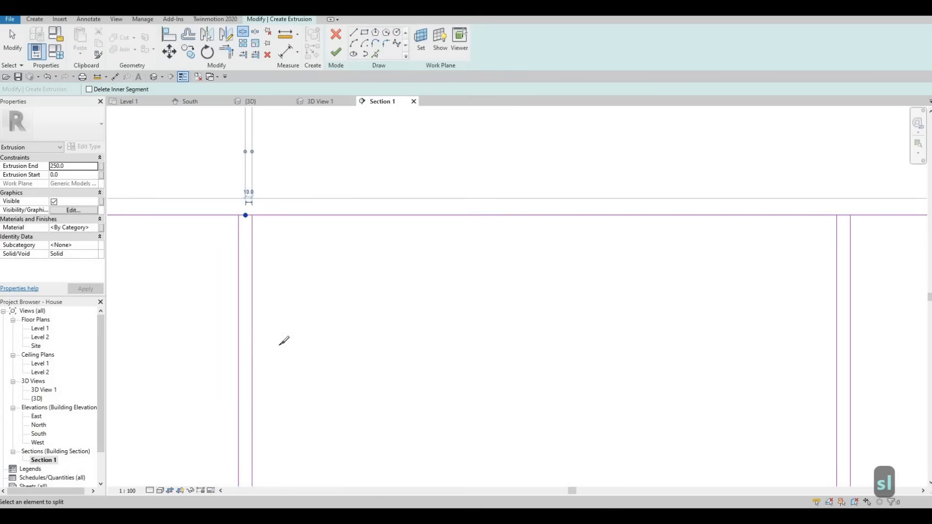
{"action": "scroll", "coordinate": [279, 345], "scroll_direction": "down", "scroll_amount": 5}
{"action": "scroll", "coordinate": [262, 366], "scroll_direction": "up", "scroll_amount": 3}
{"action": "scroll", "coordinate": [266, 362], "scroll_direction": "down", "scroll_amount": 2}
{"action": "scroll", "coordinate": [262, 363], "scroll_direction": "up", "scroll_amount": 2}
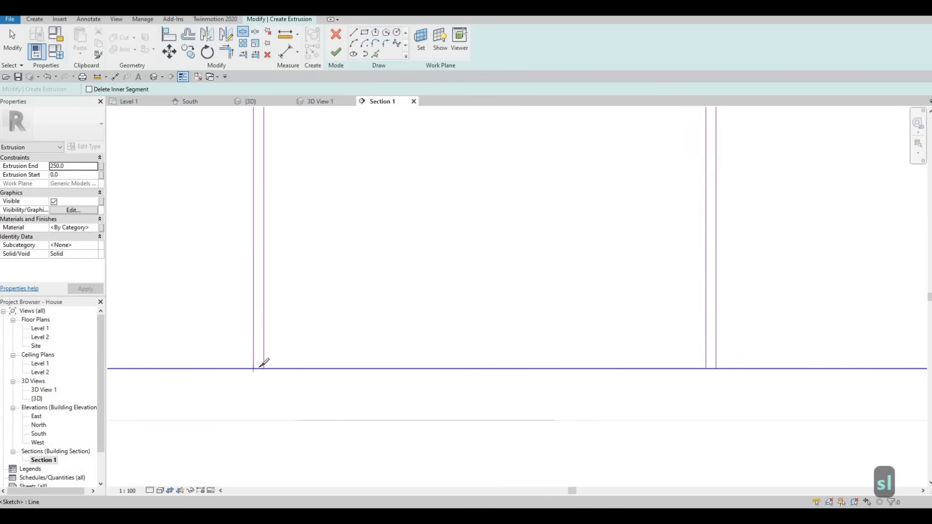
{"action": "left_click", "coordinate": [259, 368]}
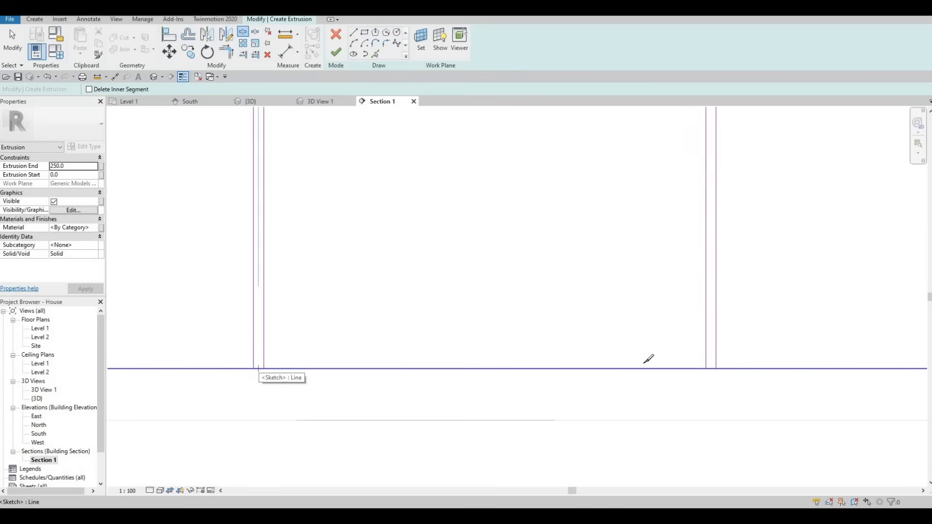
{"action": "left_click", "coordinate": [711, 369]}
{"action": "middle_click_drag", "start_coordinate": [612, 340], "coordinate": [129, 292]}
{"action": "middle_click_drag", "start_coordinate": [678, 318], "coordinate": [613, 446]}
{"action": "left_click", "coordinate": [625, 341]}
{"action": "mouse_move", "coordinate": [602, 211]}
{"action": "middle_mouse_down"}
{"action": "mouse_move", "coordinate": [605, 325]}
{"action": "mouse_move", "coordinate": [623, 207]}
{"action": "middle_mouse_up"}
{"action": "left_click", "coordinate": [618, 213]}
{"action": "middle_click_drag", "start_coordinate": [331, 263], "coordinate": [452, 268]}
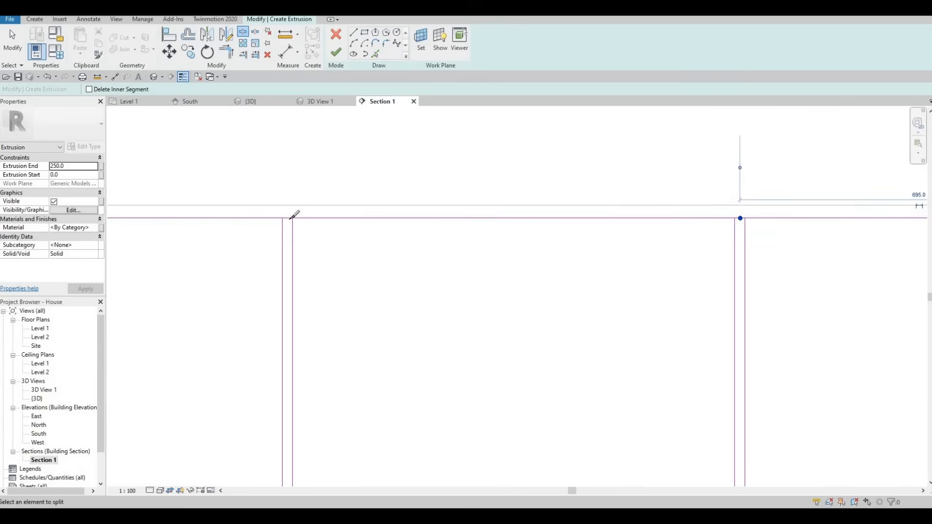
{"action": "left_click", "coordinate": [287, 218]}
{"action": "key", "text": "Escape"}
{"action": "key", "text": "Escape"}
{"action": "key", "text": "Escape"}
{"action": "scroll", "coordinate": [318, 235], "scroll_direction": "down", "scroll_amount": 3}
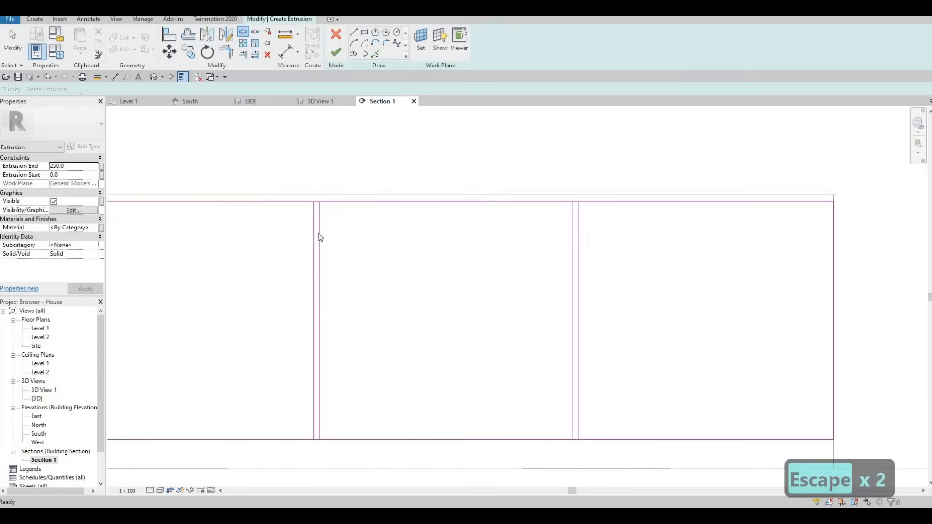
- Trim the upper and lower edges to the two vertical lines at the left gap, leaving the gap open
{"action": "middle_click_drag", "start_coordinate": [371, 235], "coordinate": [439, 231]}
{"action": "key", "text": "t"}
{"action": "key", "text": "r"}
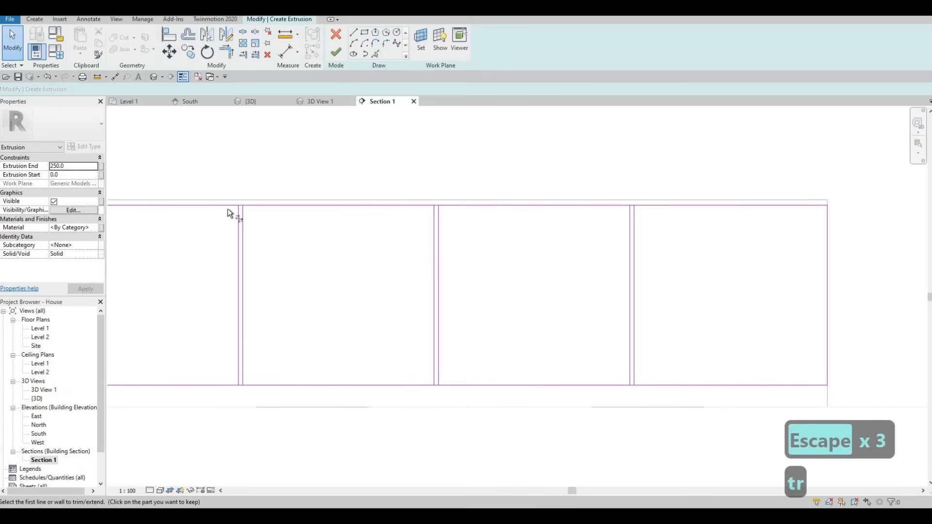
{"action": "left_click", "coordinate": [228, 205]}
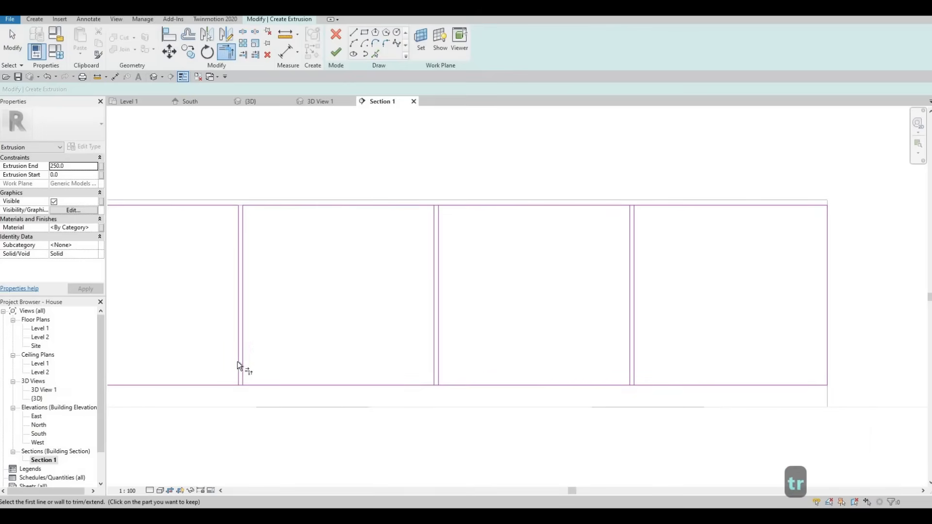
{"action": "left_click", "coordinate": [266, 386]}
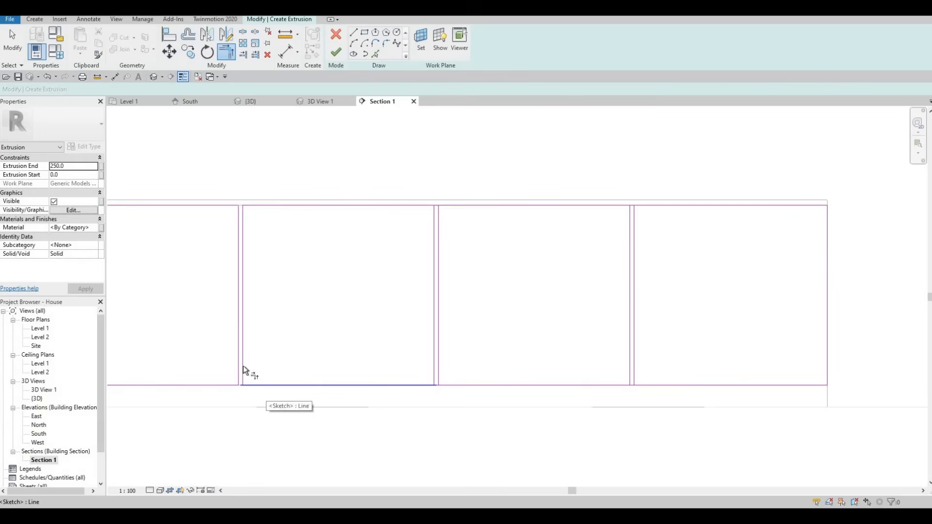
- Trim the upper and lower edges to the vertical lines on both sides of the middle gap
{"action": "left_click", "coordinate": [435, 358]}
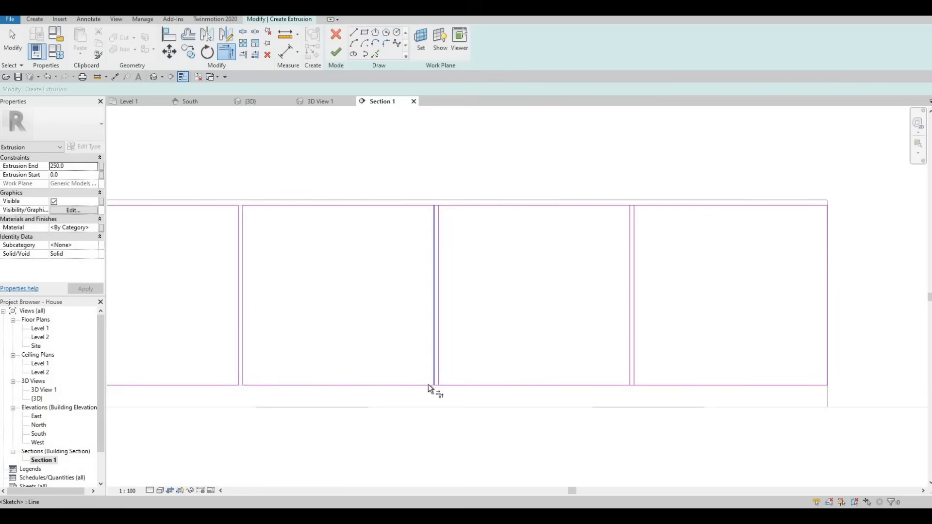
{"action": "left_click", "coordinate": [429, 384]}
{"action": "left_click", "coordinate": [439, 370]}
{"action": "left_click", "coordinate": [452, 385]}
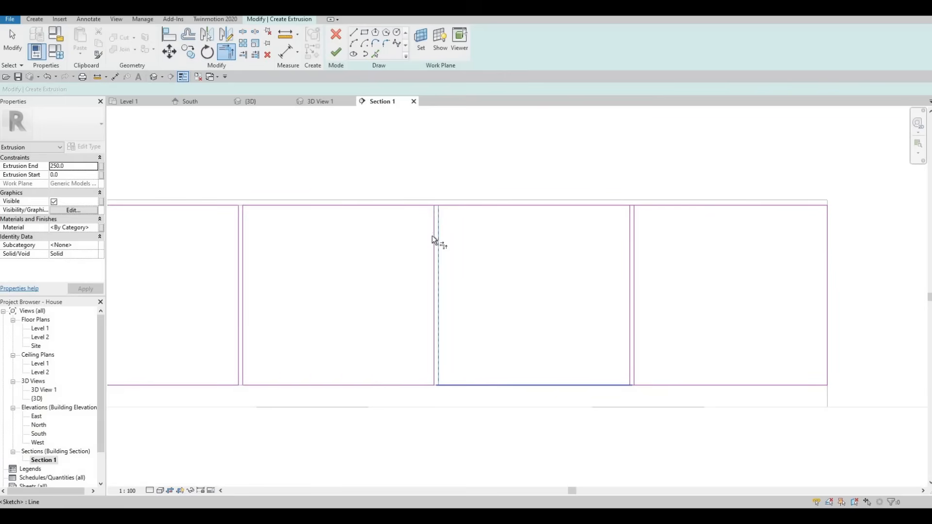
{"action": "left_click", "coordinate": [438, 216]}
{"action": "left_click", "coordinate": [445, 205]}
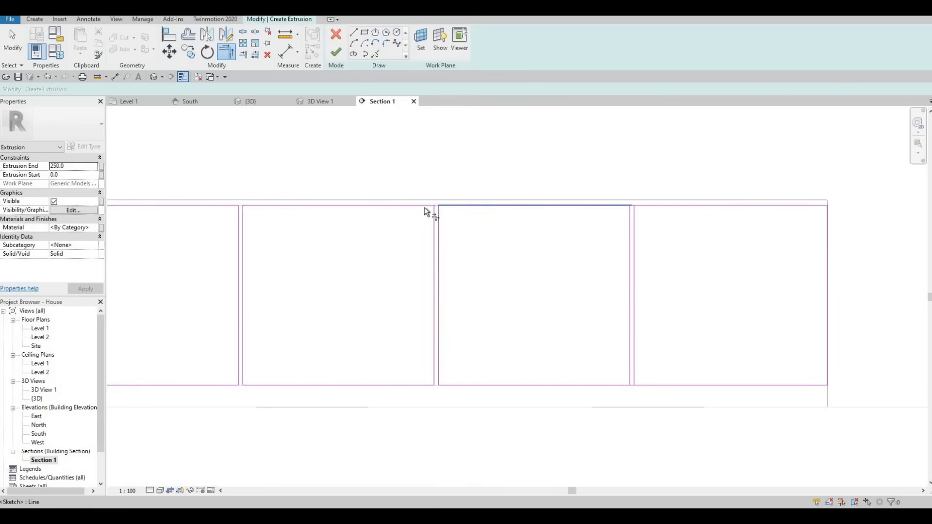
{"action": "left_click", "coordinate": [425, 206]}
- Trim the edges to the vertical lines at the right gap, completing four separate closed rectangles
{"action": "left_click", "coordinate": [625, 206]}
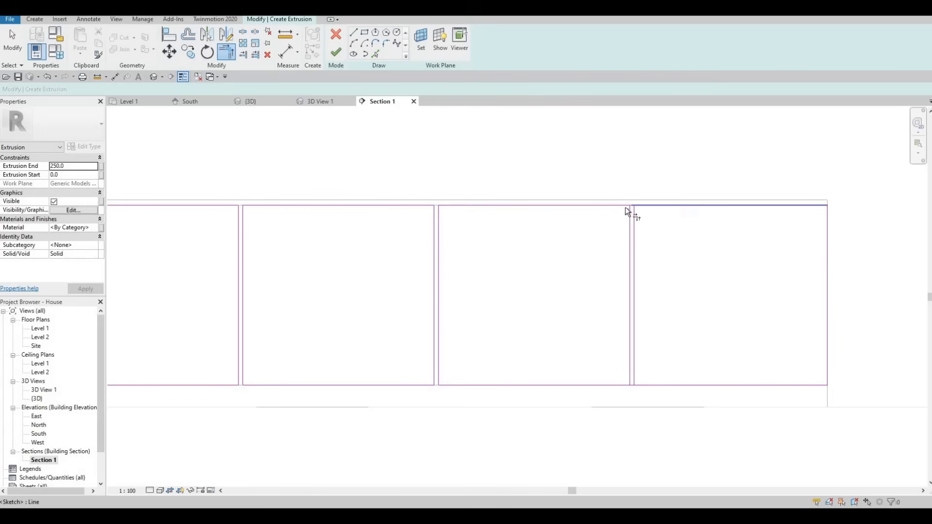
{"action": "left_click", "coordinate": [630, 218]}
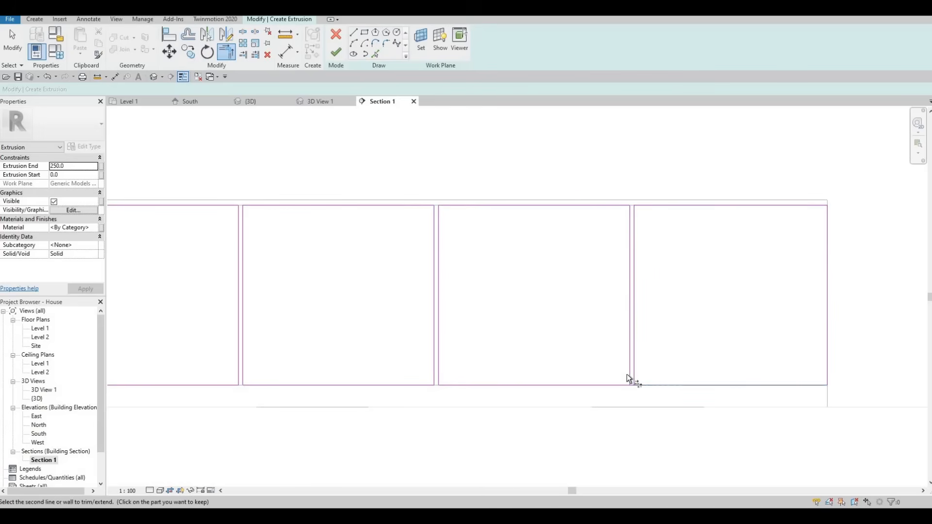
{"action": "left_click", "coordinate": [617, 386]}
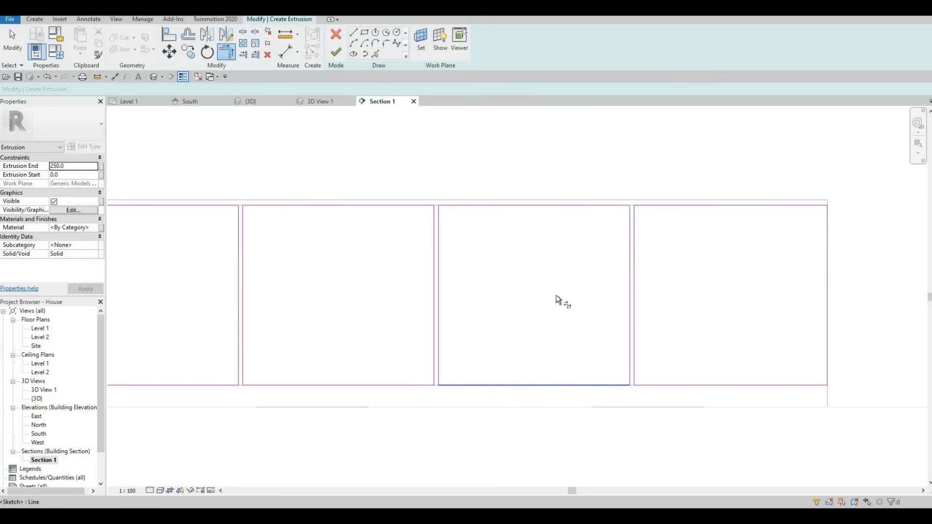
{"action": "scroll", "coordinate": [539, 298], "scroll_direction": "down", "scroll_amount": 2}
{"action": "key", "text": "Escape"}
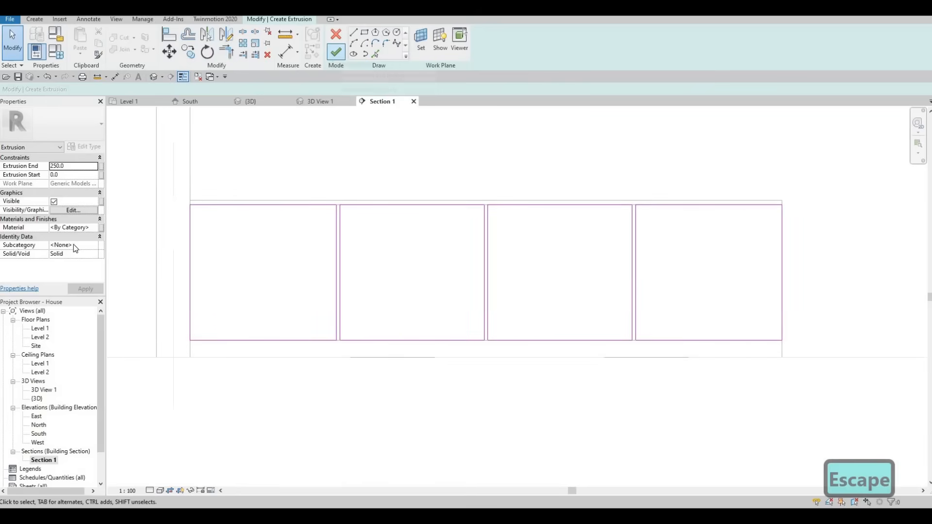
- Assign the Softwood, Lumber material to the door panel extrusion and finish its sketch
{"action": "left_click", "coordinate": [93, 228]}
{"action": "left_click", "coordinate": [94, 227]}
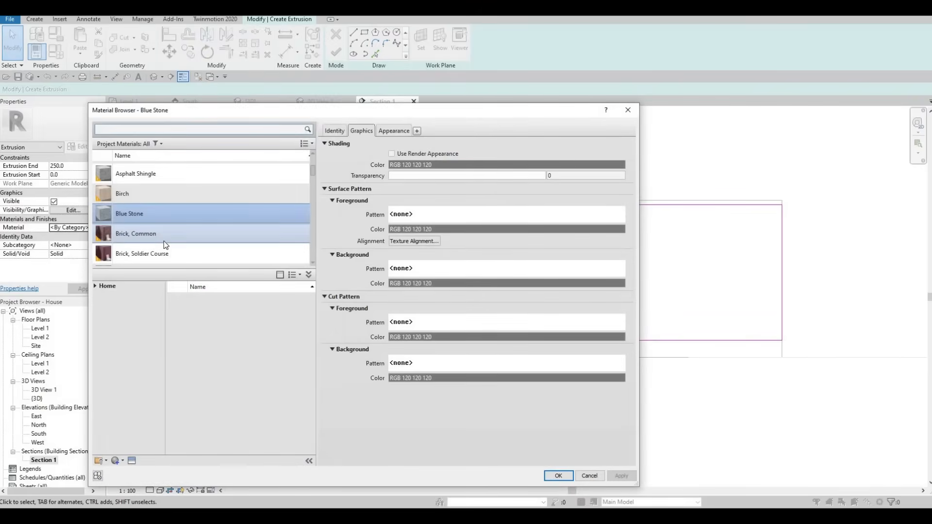
{"action": "scroll", "coordinate": [164, 240], "scroll_direction": "down", "scroll_amount": 3}
{"action": "scroll", "coordinate": [164, 241], "scroll_direction": "down", "scroll_amount": 3}
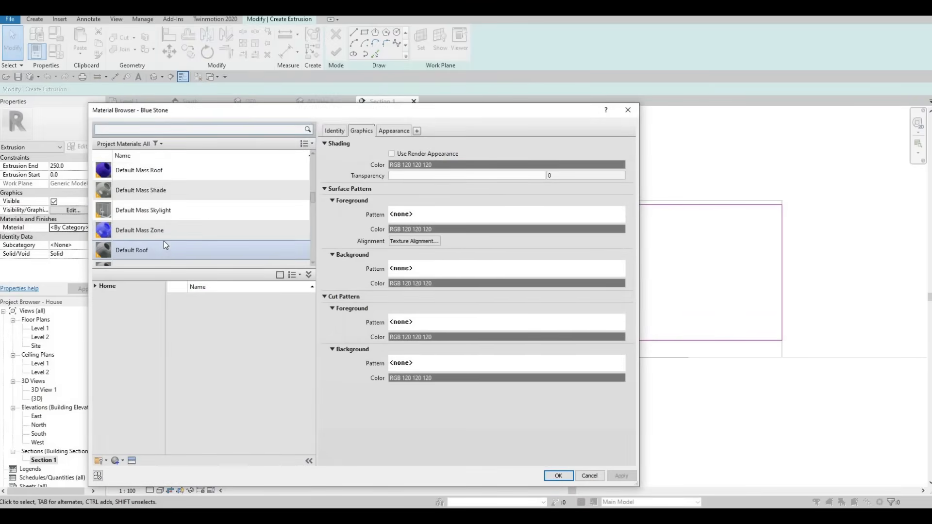
{"action": "scroll", "coordinate": [164, 244], "scroll_direction": "down", "scroll_amount": 6}
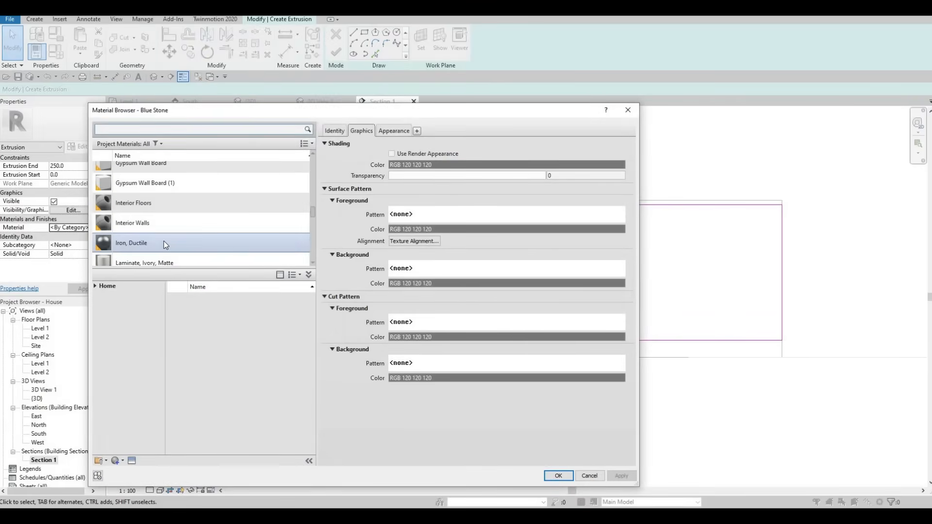
{"action": "scroll", "coordinate": [164, 240], "scroll_direction": "up", "scroll_amount": 1}
{"action": "scroll", "coordinate": [164, 241], "scroll_direction": "down", "scroll_amount": 10}
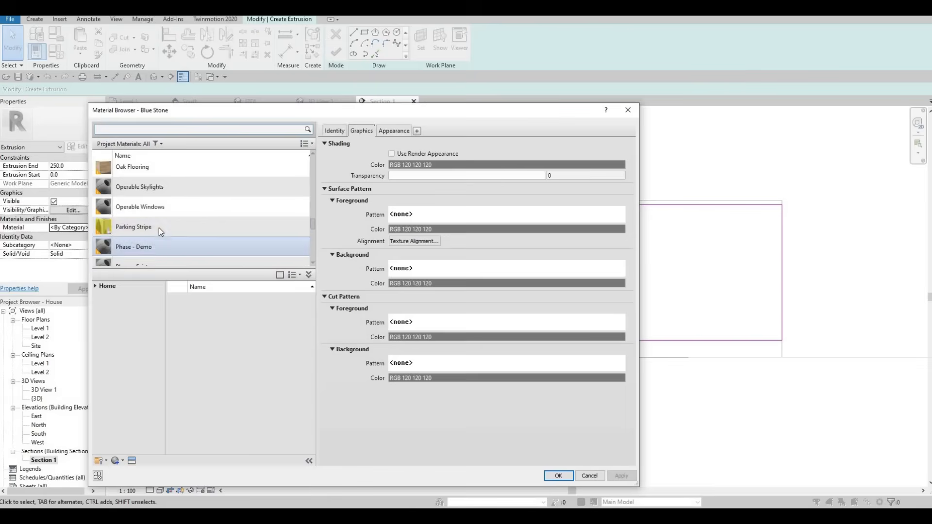
{"action": "scroll", "coordinate": [158, 229], "scroll_direction": "down", "scroll_amount": 5}
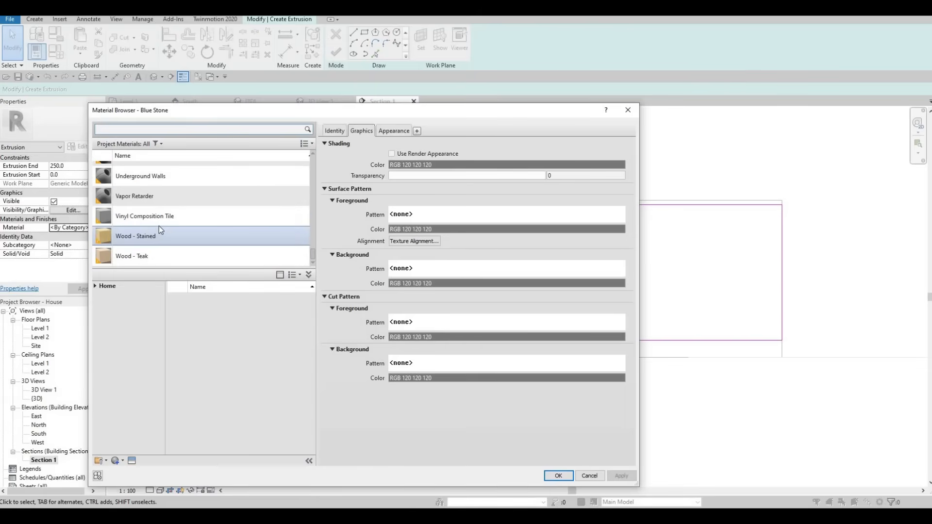
{"action": "scroll", "coordinate": [159, 225], "scroll_direction": "up", "scroll_amount": 4}
{"action": "scroll", "coordinate": [159, 226], "scroll_direction": "down", "scroll_amount": 4}
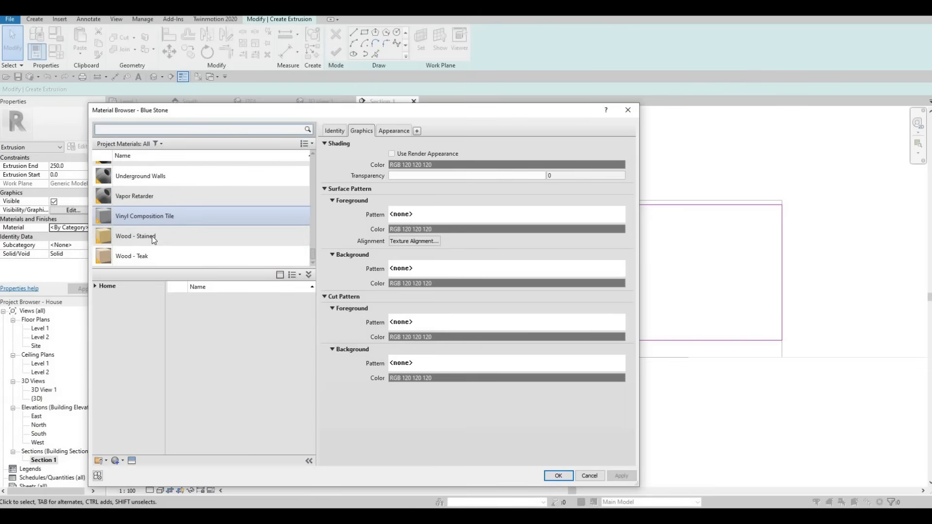
{"action": "scroll", "coordinate": [196, 231], "scroll_direction": "up", "scroll_amount": 6}
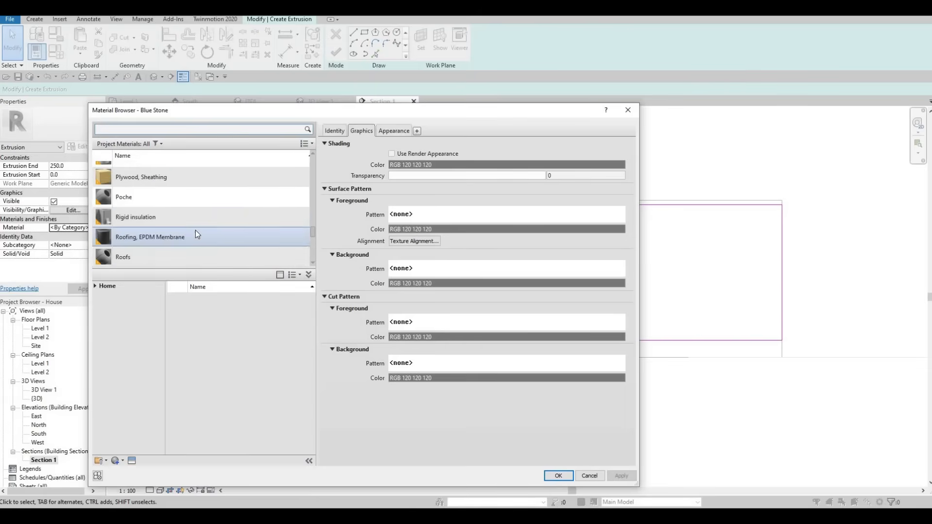
{"action": "scroll", "coordinate": [196, 231], "scroll_direction": "down", "scroll_amount": 3}
{"action": "left_click", "coordinate": [139, 203]}
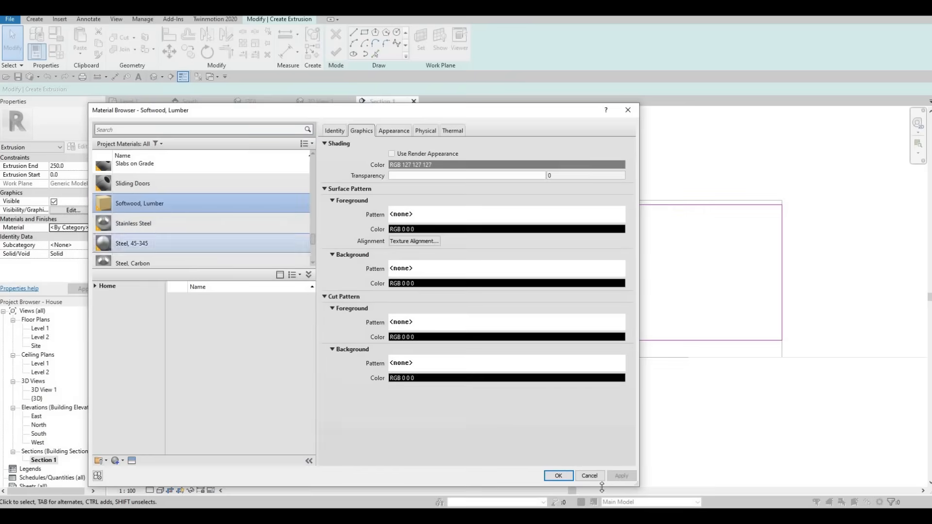
{"action": "left_click", "coordinate": [561, 478]}
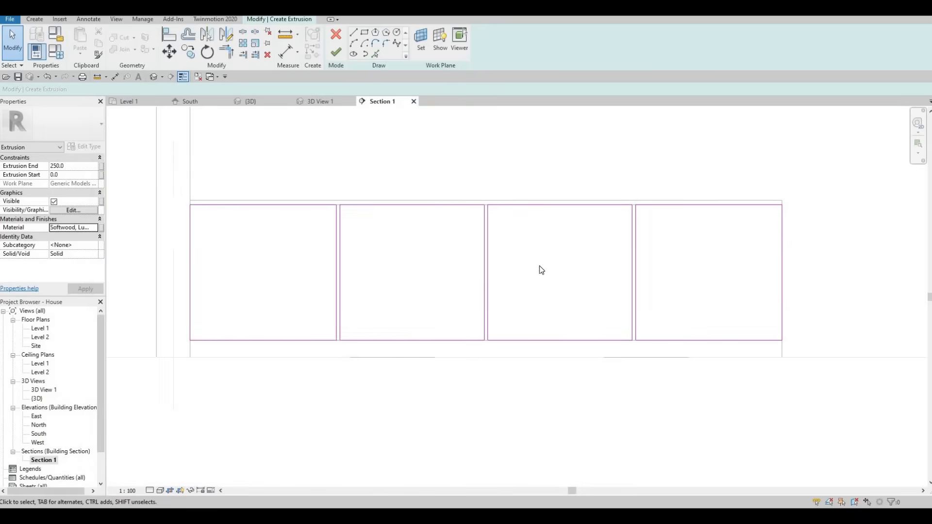
{"action": "left_click", "coordinate": [336, 51]}
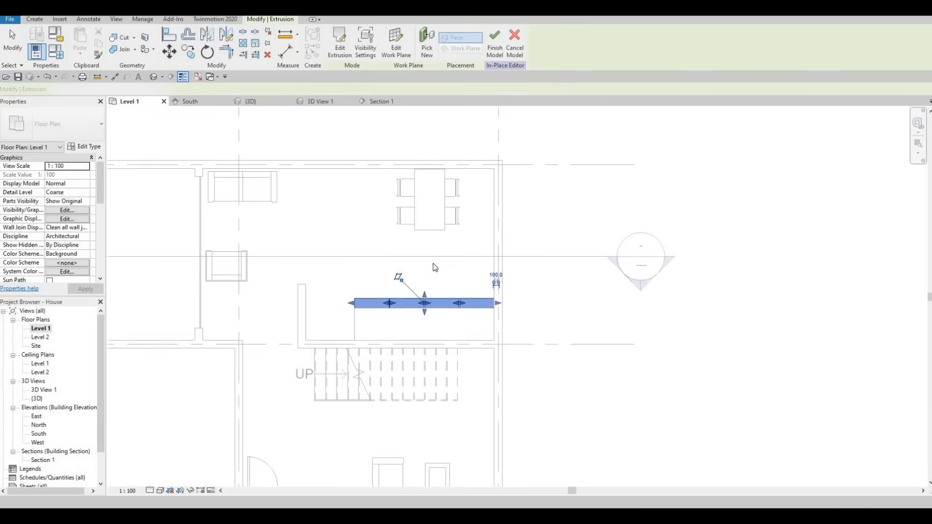
- Thin the door panel extrusion in the Level 1 plan and set its extrusion end to 25
{"action": "middle_click_drag", "start_coordinate": [445, 285], "coordinate": [430, 260]}
{"action": "scroll", "coordinate": [430, 260], "scroll_direction": "up", "scroll_amount": 2}
{"action": "scroll", "coordinate": [366, 292], "scroll_direction": "up", "scroll_amount": 2}
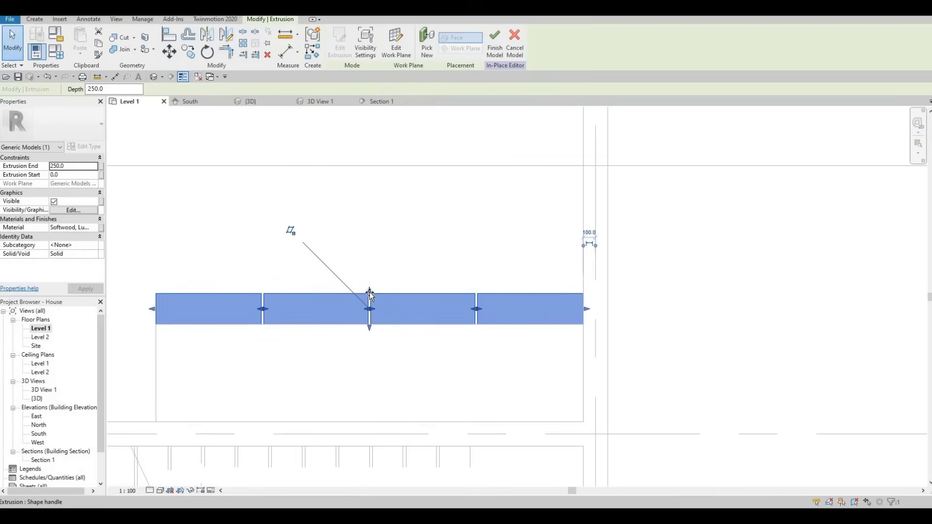
{"action": "left_click_drag", "start_coordinate": [369, 313], "coordinate": [370, 320]}
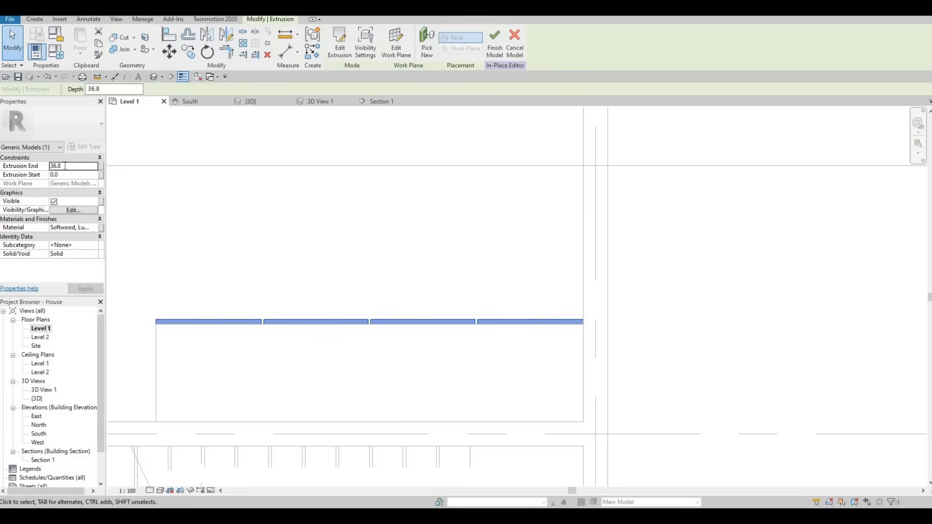
{"action": "double_click", "coordinate": [65, 166]}
{"action": "type", "text": "25"}
{"action": "key", "text": "Return"}
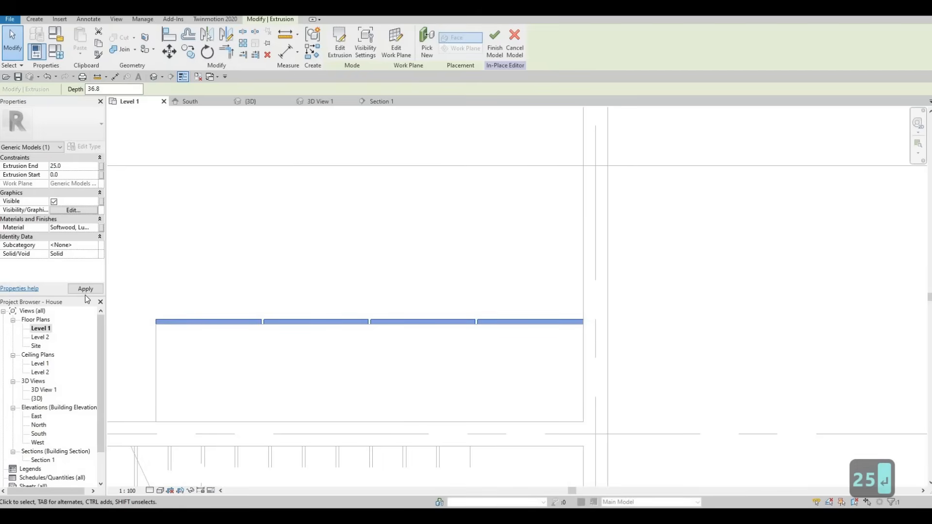
{"action": "left_click", "coordinate": [86, 288]}
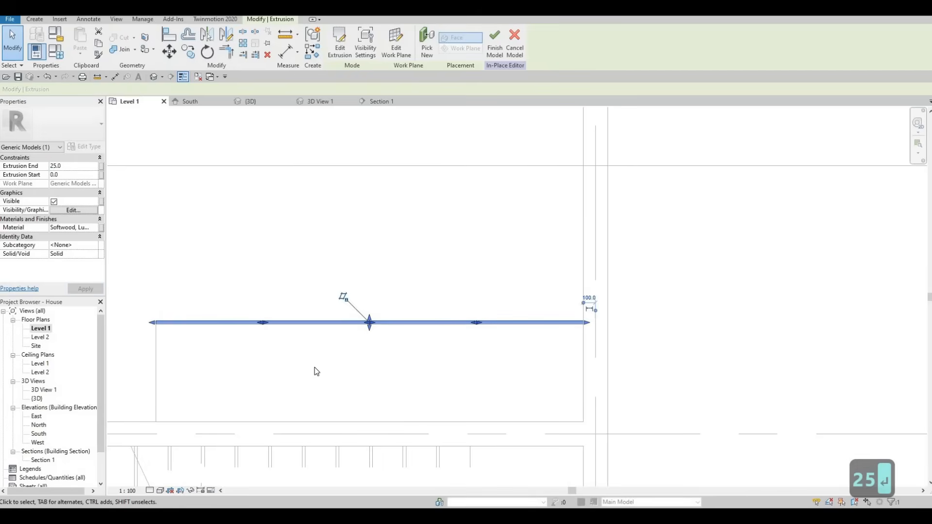
- Deselect the door panels and finish the in-place model
{"action": "key", "text": "Escape"}
{"action": "key", "text": "Escape"}
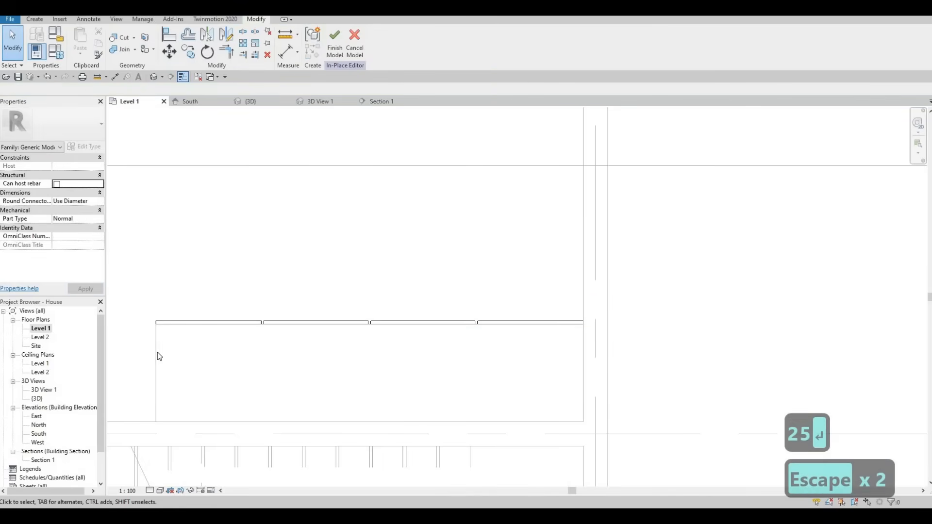
{"action": "left_click", "coordinate": [334, 44]}
{"action": "key", "text": "Escape"}
{"action": "key", "text": "Escape"}
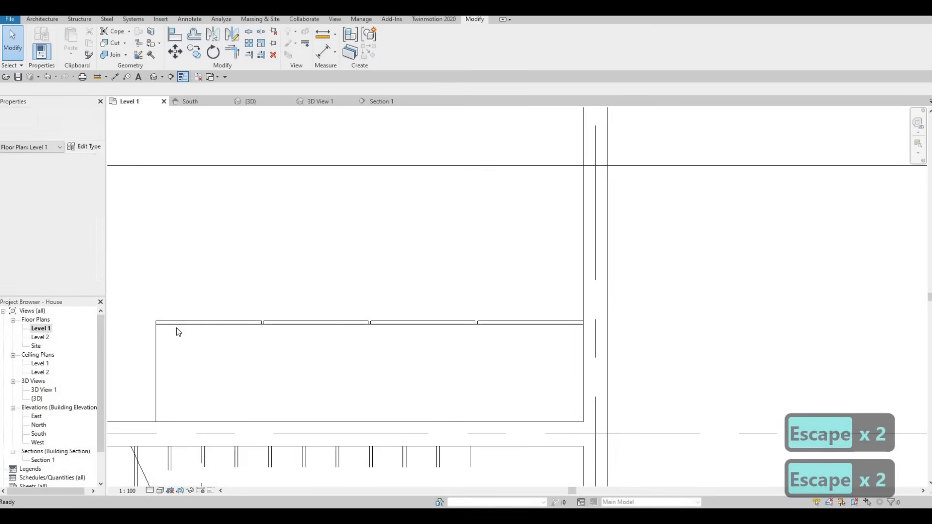
- Stretch the countertop's front edge in the Level 1 plan slightly past the faces of the door panels
{"action": "left_click", "coordinate": [176, 327]}
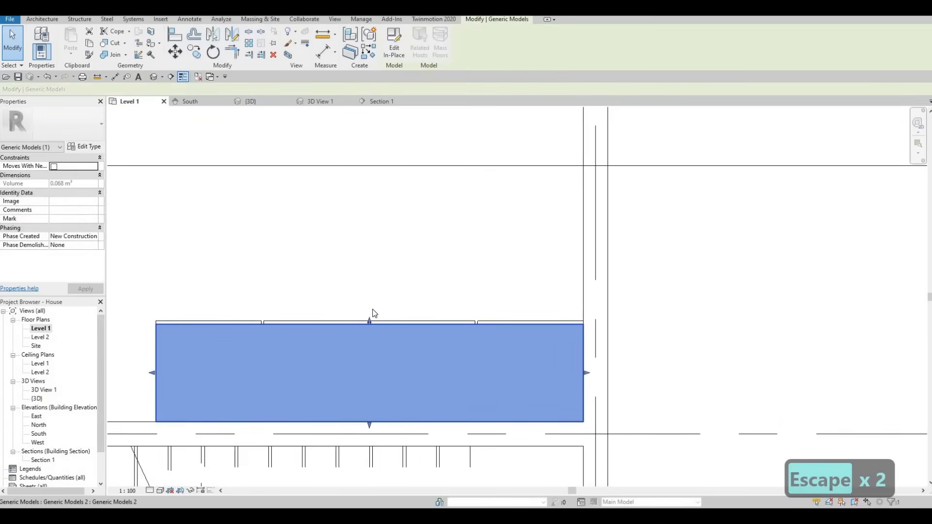
{"action": "scroll", "coordinate": [368, 324], "scroll_direction": "up", "scroll_amount": 2}
{"action": "scroll", "coordinate": [368, 324], "scroll_direction": "up", "scroll_amount": 2}
{"action": "left_click_drag", "start_coordinate": [368, 325], "coordinate": [368, 320]}
{"action": "left_click_drag", "start_coordinate": [446, 341], "coordinate": [357, 290]}
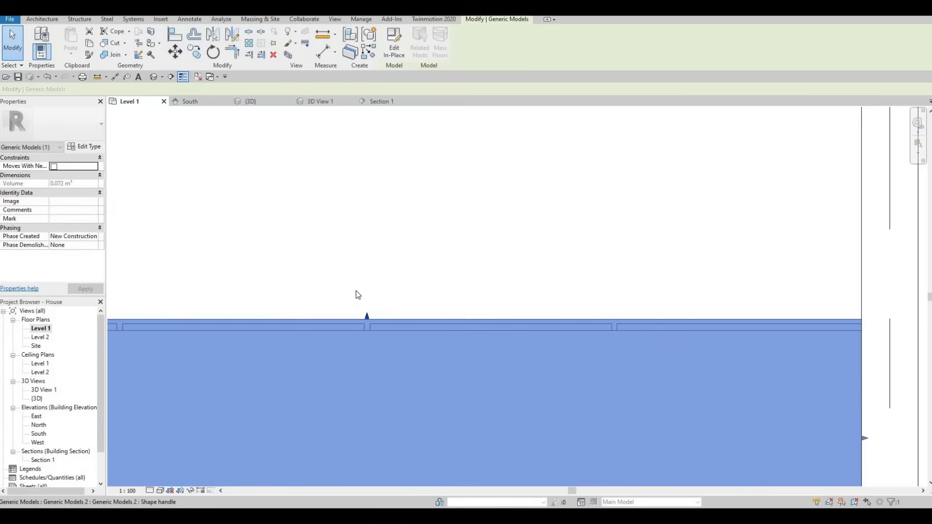
{"action": "key", "text": "Escape"}
{"action": "key", "text": "Escape"}
{"action": "scroll", "coordinate": [466, 109], "scroll_direction": "down", "scroll_amount": 1}
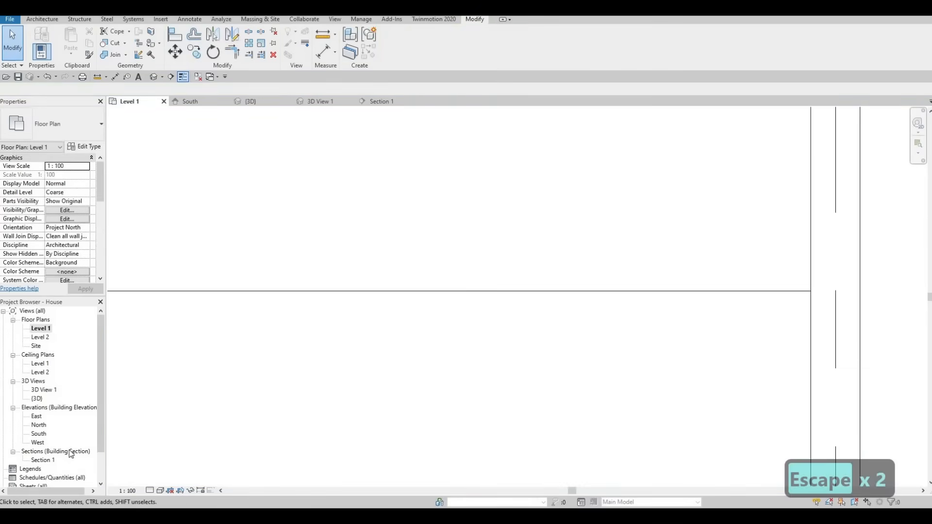
- Open Section 1 and inspect the counter front with its four door panels
{"action": "double_click", "coordinate": [43, 460]}
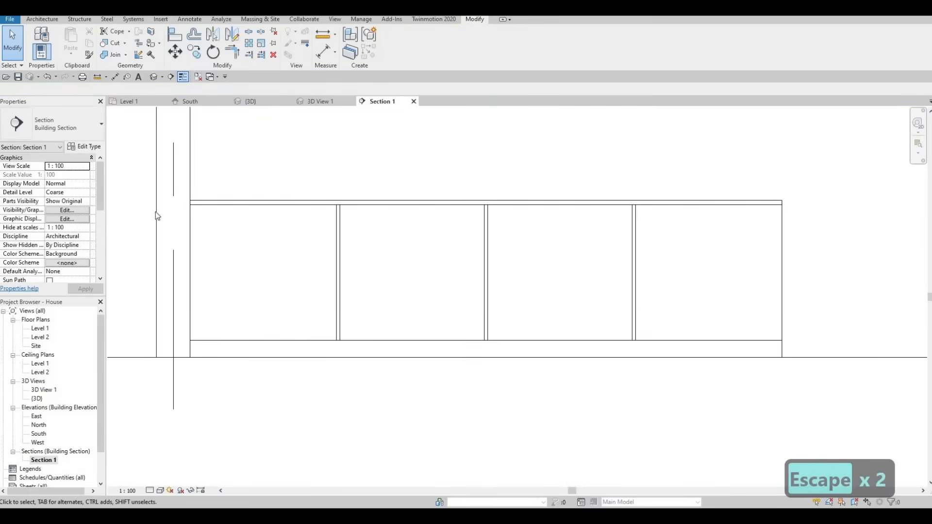
{"action": "key", "text": "Escape"}
{"action": "left_click", "coordinate": [32, 330]}
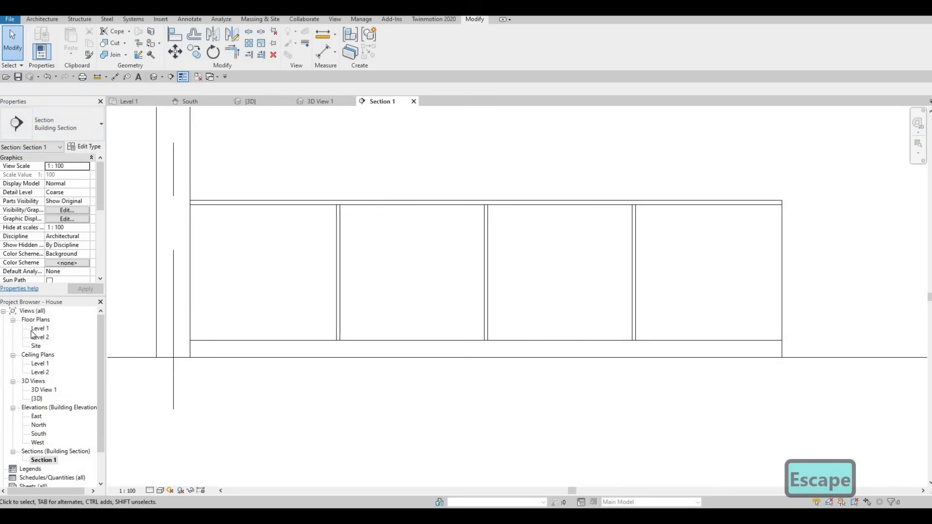
{"action": "scroll", "coordinate": [287, 246], "scroll_direction": "down", "scroll_amount": 2}
{"action": "scroll", "coordinate": [238, 200], "scroll_direction": "down", "scroll_amount": 3}
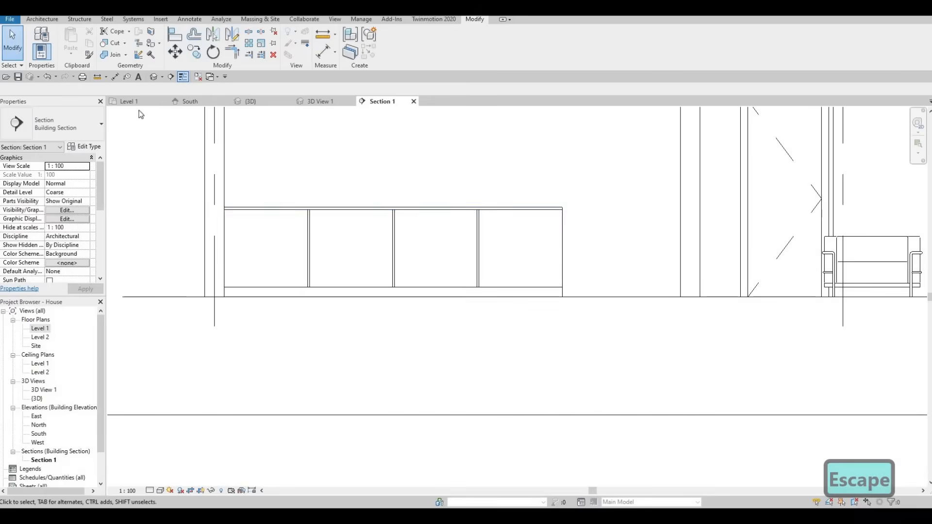
{"action": "middle_click_drag", "start_coordinate": [139, 112], "coordinate": [231, 218]}
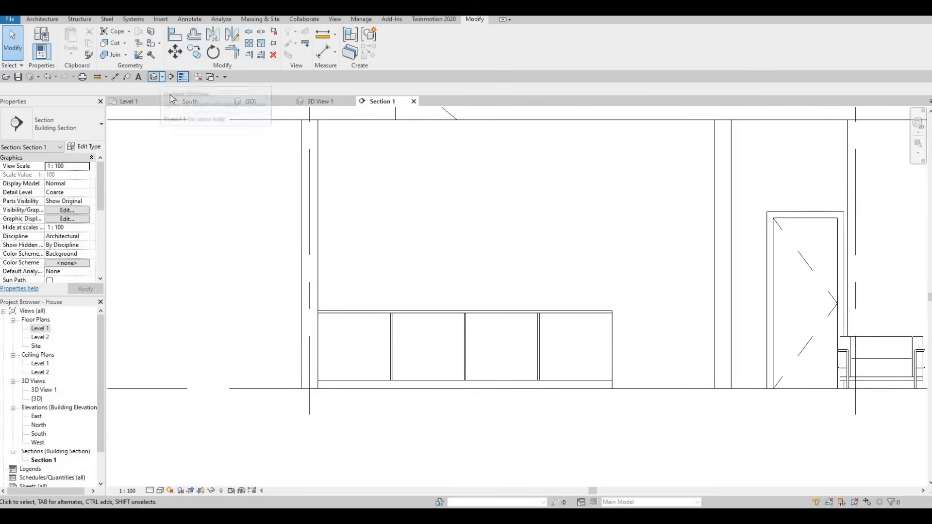
{"action": "left_click", "coordinate": [161, 77]}
{"action": "left_click", "coordinate": [170, 100]}
{"action": "middle_click_drag", "start_coordinate": [666, 292], "coordinate": [613, 368]}
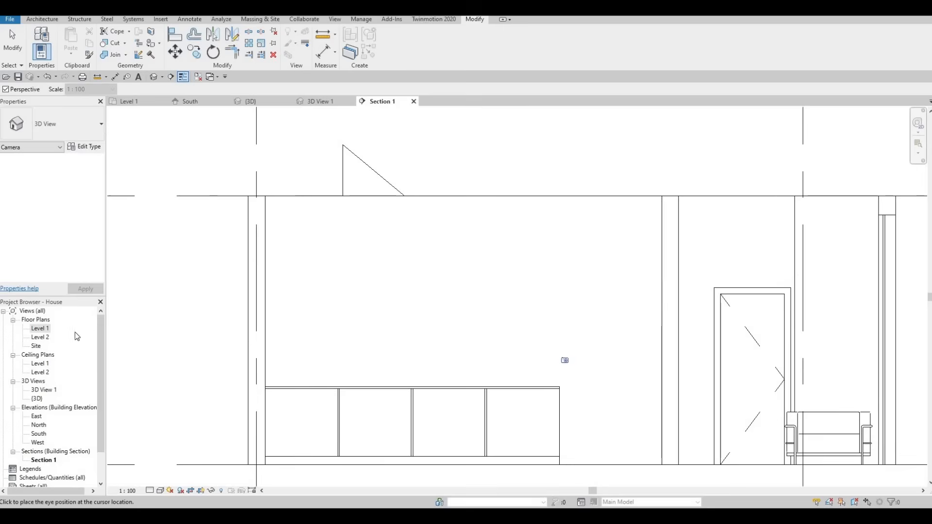
{"action": "left_click", "coordinate": [139, 105]}
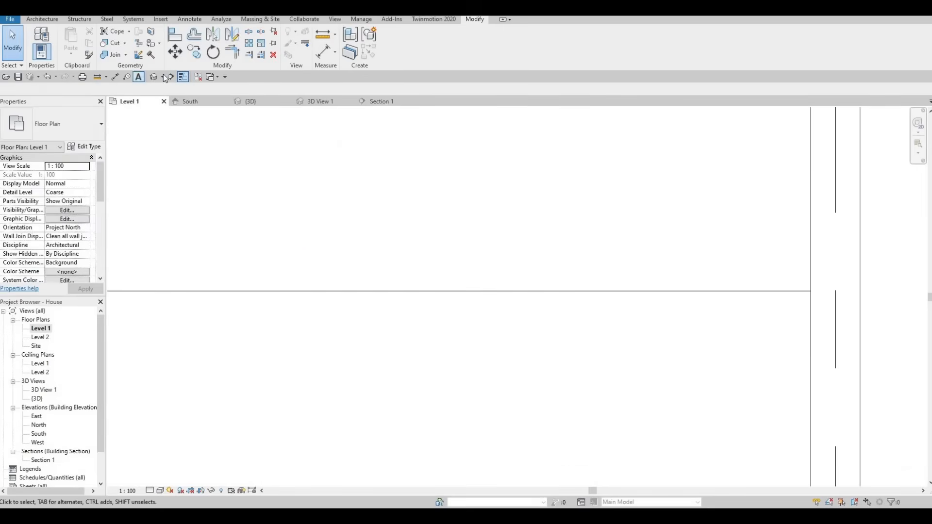
- Create a perspective camera view from the Level 1 plan, with the eye beside the dining table and the target behind the counter
{"action": "left_click", "coordinate": [162, 76]}
{"action": "left_click", "coordinate": [176, 99]}
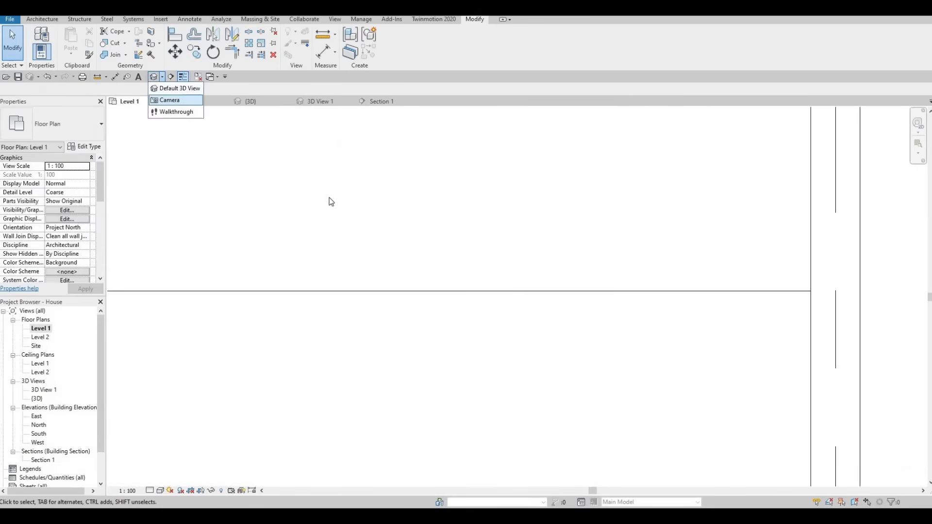
{"action": "scroll", "coordinate": [328, 201], "scroll_direction": "down", "scroll_amount": 2}
{"action": "scroll", "coordinate": [406, 316], "scroll_direction": "down", "scroll_amount": 4}
{"action": "middle_click_drag", "start_coordinate": [302, 172], "coordinate": [382, 243]}
{"action": "scroll", "coordinate": [452, 326], "scroll_direction": "down", "scroll_amount": 1}
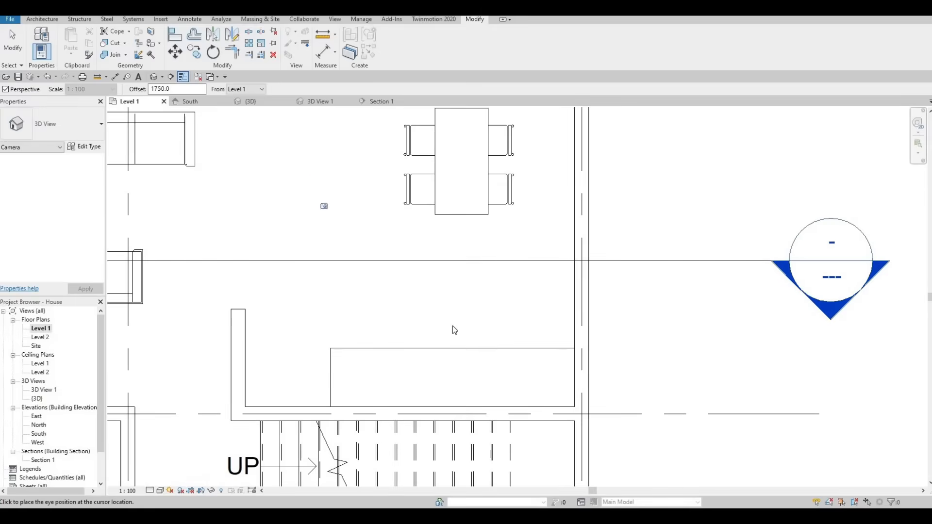
{"action": "left_click", "coordinate": [315, 174]}
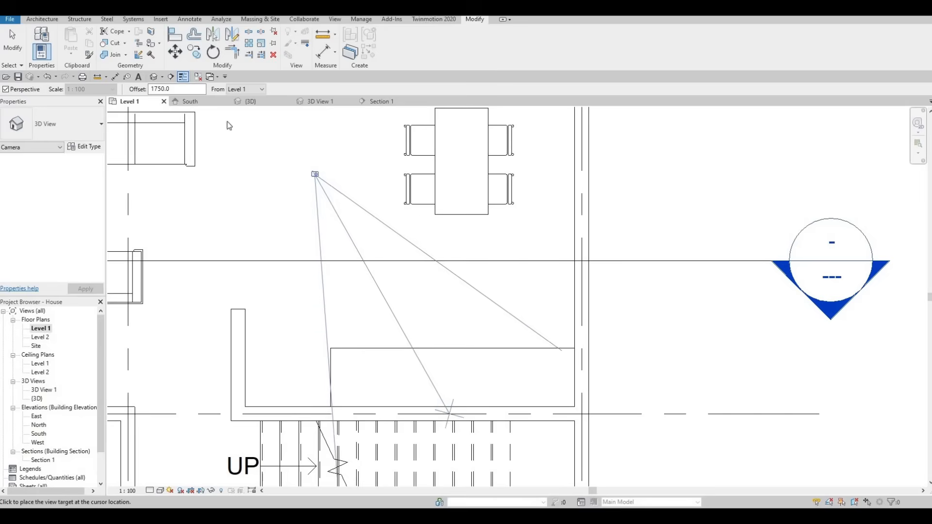
{"action": "left_click", "coordinate": [448, 413]}
- Widen the camera view's crop region on both sides and extend its lower edge so the whole counter fits inside
{"action": "scroll", "coordinate": [358, 277], "scroll_direction": "down", "scroll_amount": 5}
{"action": "middle_click_drag", "start_coordinate": [458, 384], "coordinate": [412, 254]}
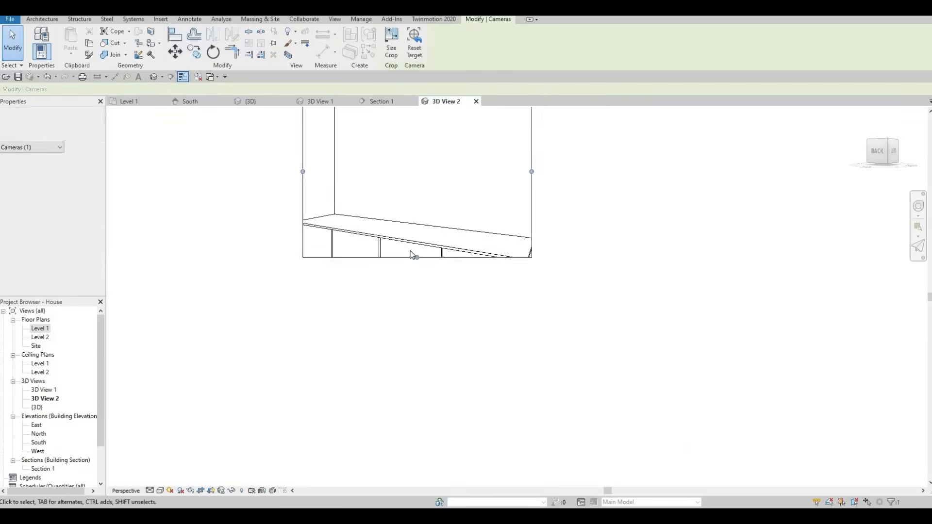
{"action": "scroll", "coordinate": [421, 266], "scroll_direction": "up", "scroll_amount": 3}
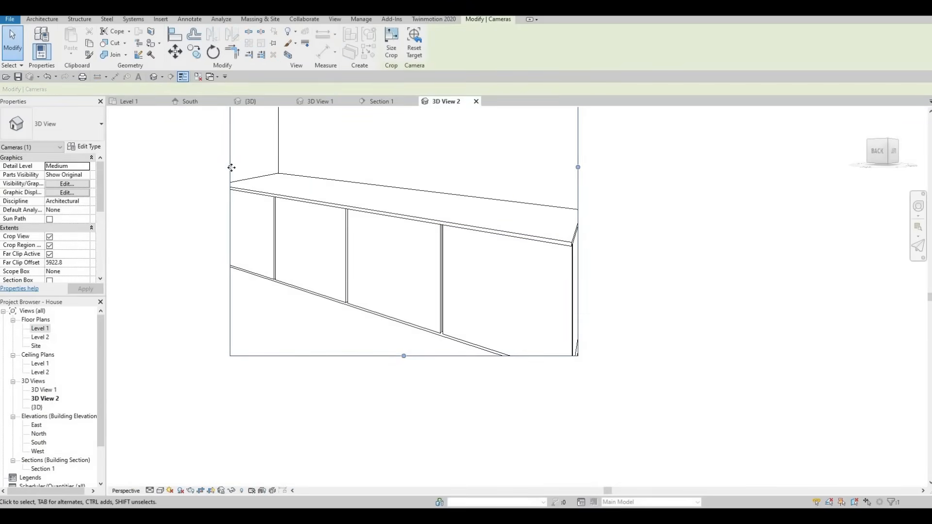
{"action": "left_click_drag", "start_coordinate": [230, 167], "coordinate": [129, 150]}
{"action": "left_click_drag", "start_coordinate": [578, 167], "coordinate": [655, 173]}
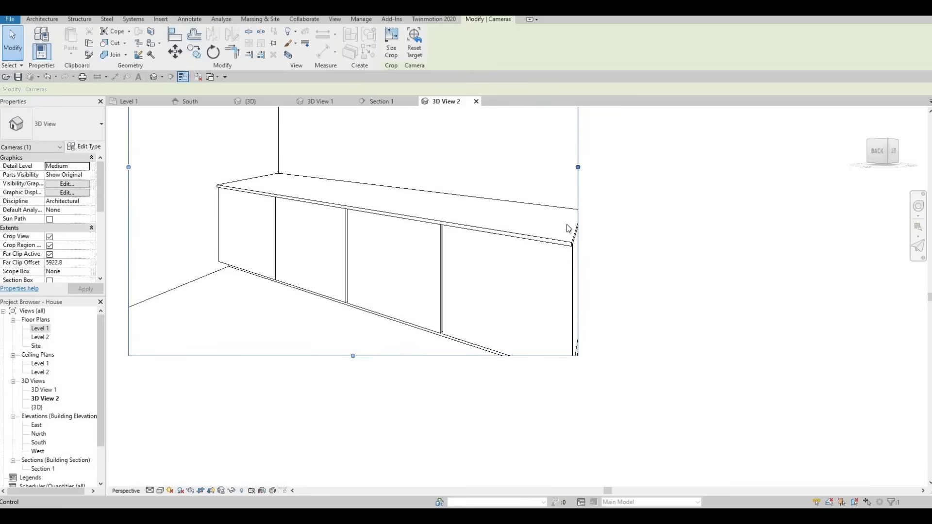
{"action": "middle_click_drag", "start_coordinate": [544, 260], "coordinate": [525, 167]}
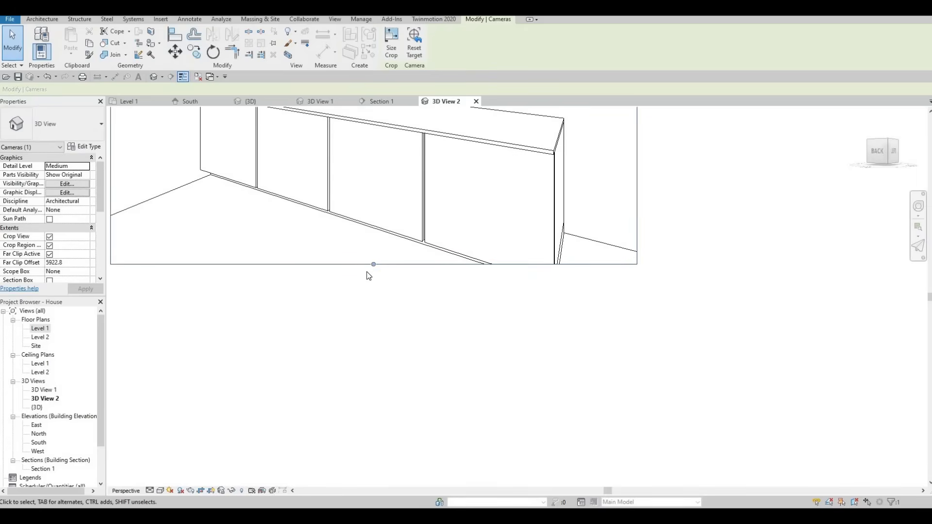
{"action": "left_click_drag", "start_coordinate": [374, 264], "coordinate": [368, 290]}
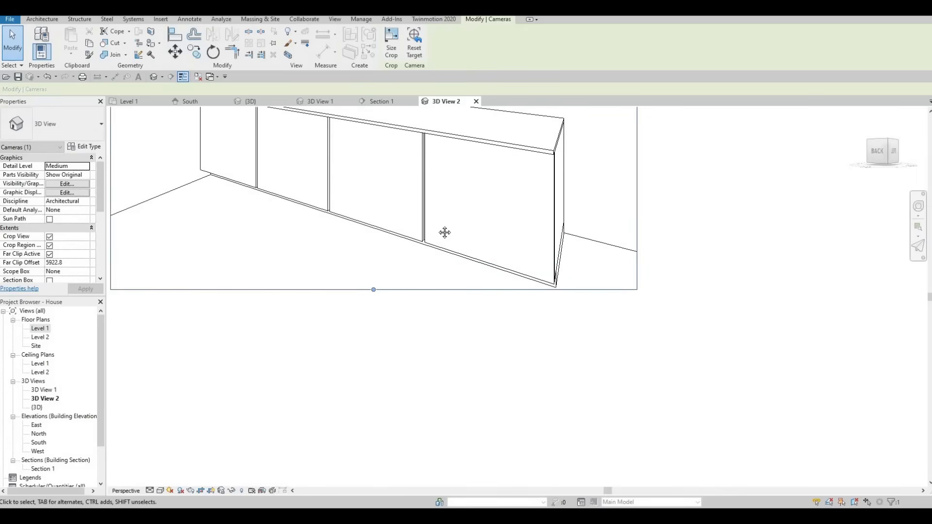
{"action": "middle_click_drag", "start_coordinate": [516, 233], "coordinate": [522, 197], "text": "shift"}
{"action": "scroll", "coordinate": [495, 220], "scroll_direction": "down", "scroll_amount": 5}
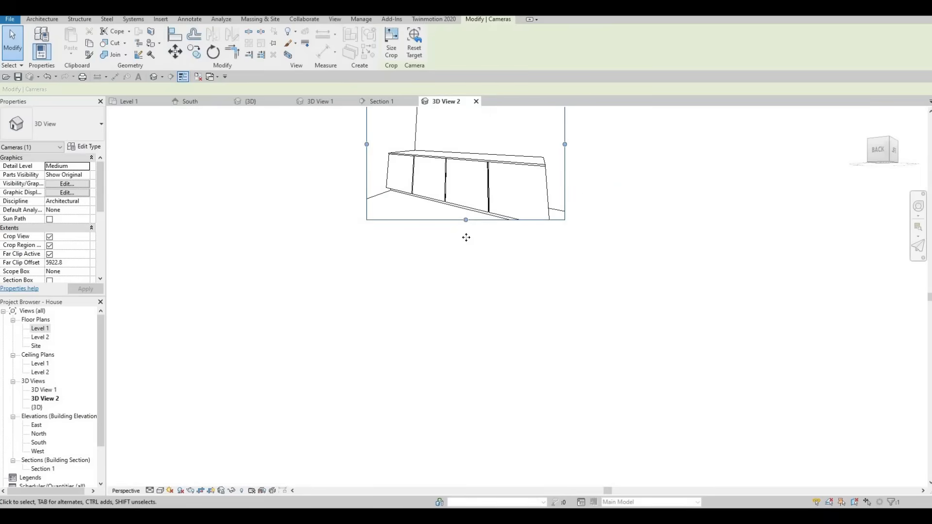
{"action": "left_click_drag", "start_coordinate": [466, 237], "coordinate": [466, 250]}
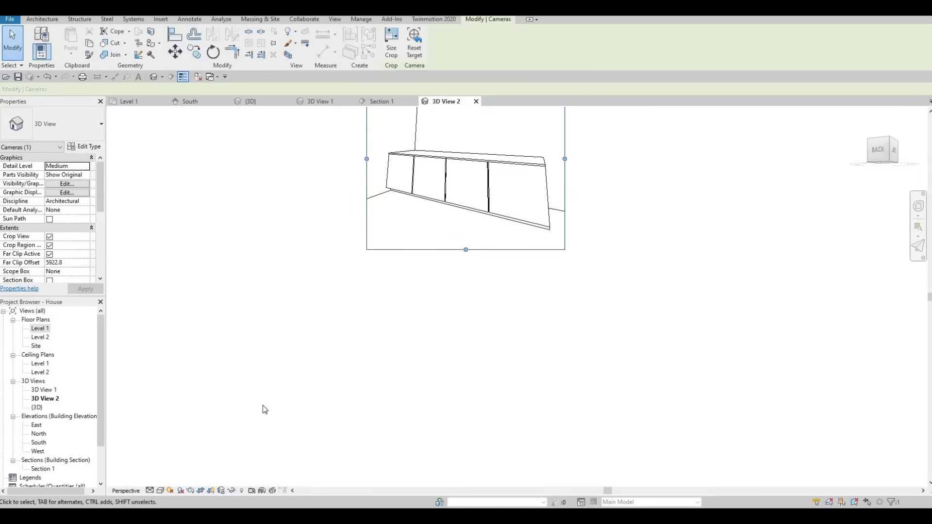
- Try the Shaded visual style in the camera view and switch it to Consistent Colors to inspect the counter
{"action": "left_click", "coordinate": [160, 490]}
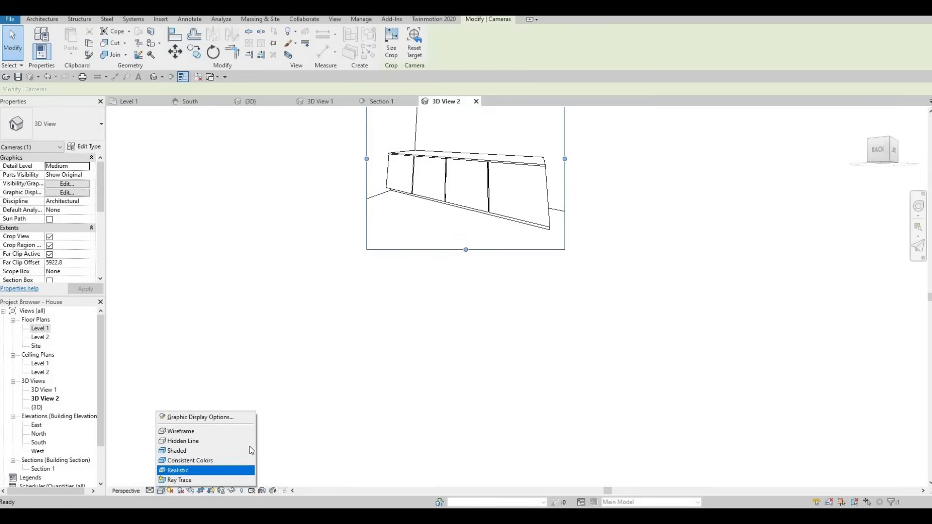
{"action": "left_click", "coordinate": [187, 451]}
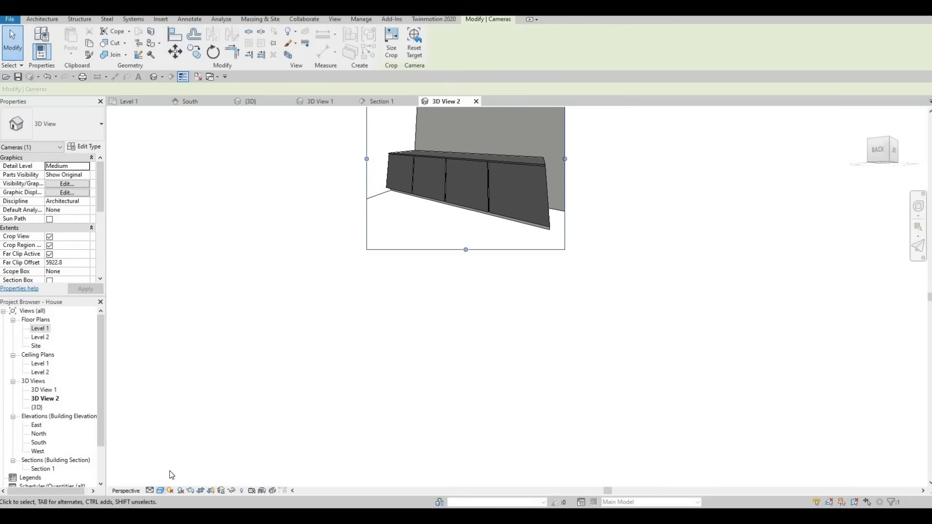
{"action": "left_click", "coordinate": [160, 490]}
{"action": "left_click", "coordinate": [194, 460]}
{"action": "scroll", "coordinate": [453, 182], "scroll_direction": "up", "scroll_amount": 5}
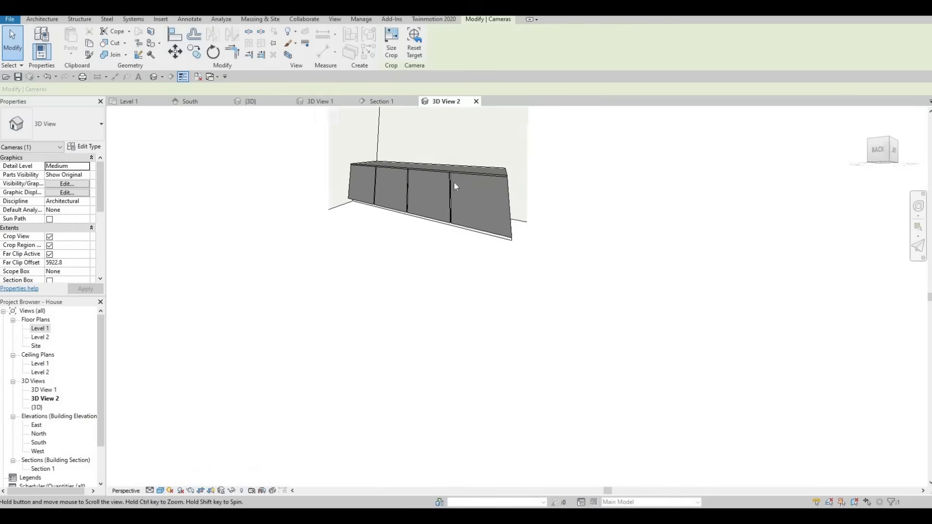
{"action": "scroll", "coordinate": [430, 221], "scroll_direction": "down", "scroll_amount": 5}
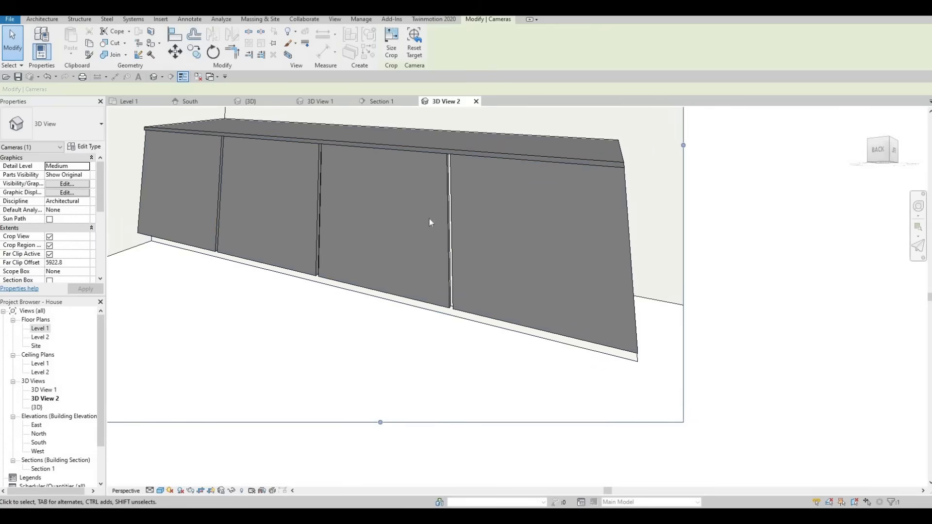
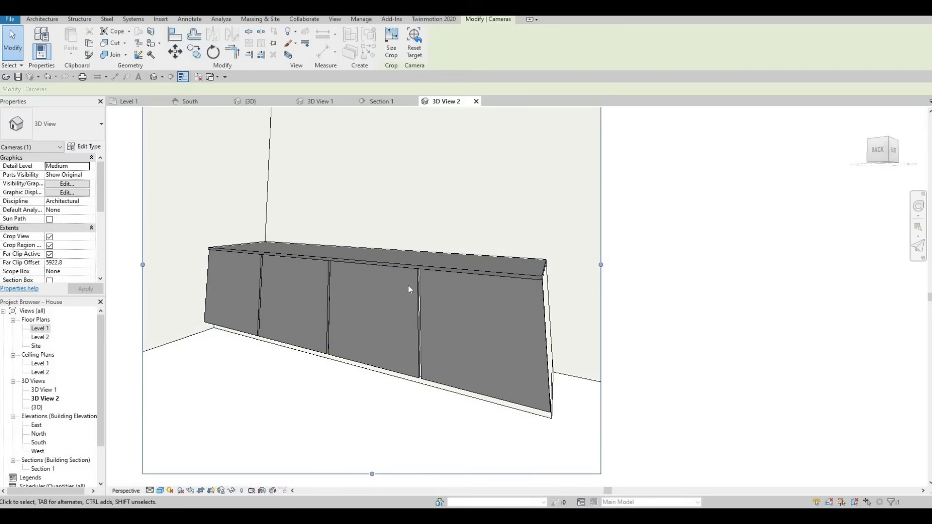
{"action": "key", "text": "F1"}
{"action": "scroll", "coordinate": [434, 214], "scroll_direction": "down", "scroll_amount": 3}
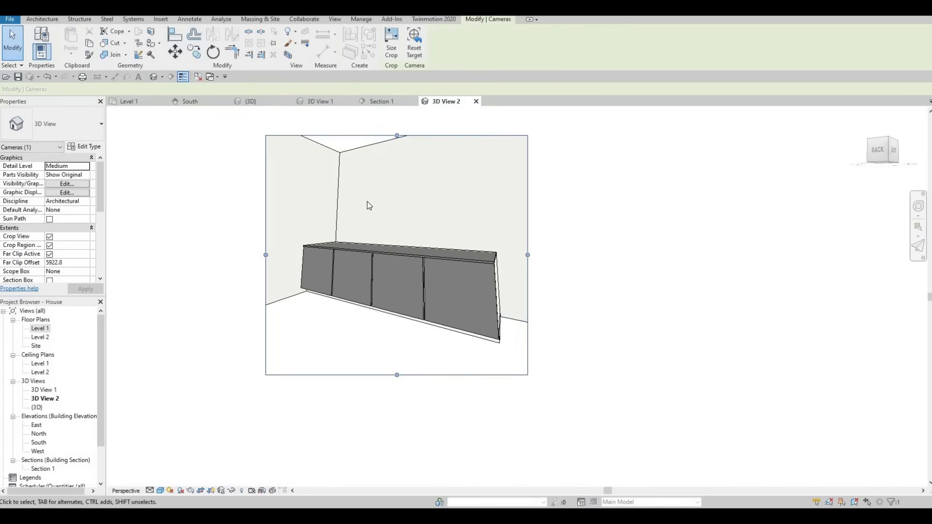
{"action": "middle_click_drag", "start_coordinate": [452, 195], "coordinate": [376, 230]}
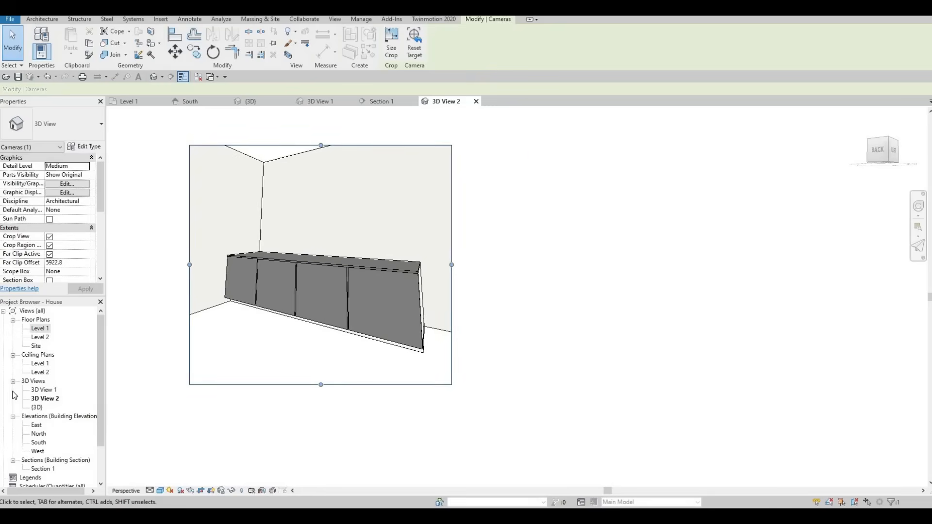
- Open the Level 1 floor plan and examine the area between the counter's end and the short side wall
{"action": "double_click", "coordinate": [35, 330]}
{"action": "key", "text": "Escape"}
{"action": "key", "text": "Escape"}
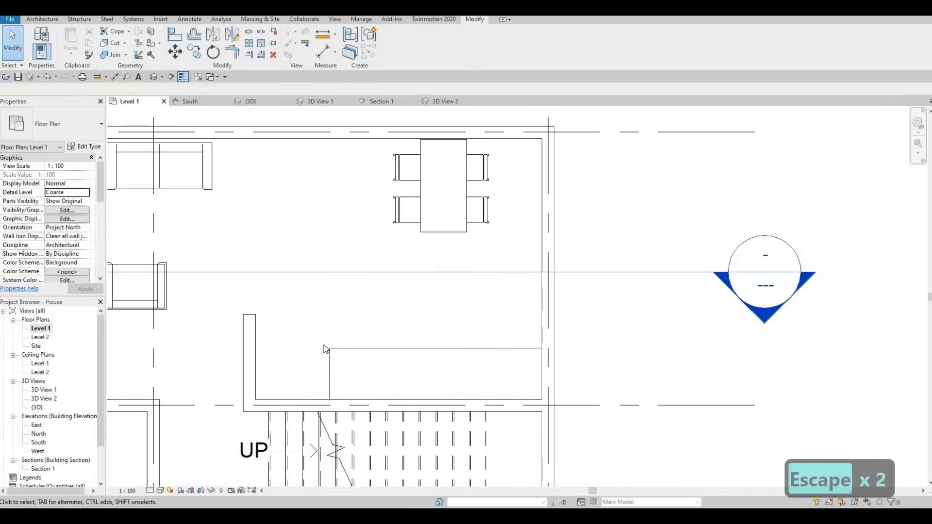
{"action": "scroll", "coordinate": [324, 348], "scroll_direction": "up", "scroll_amount": 2}
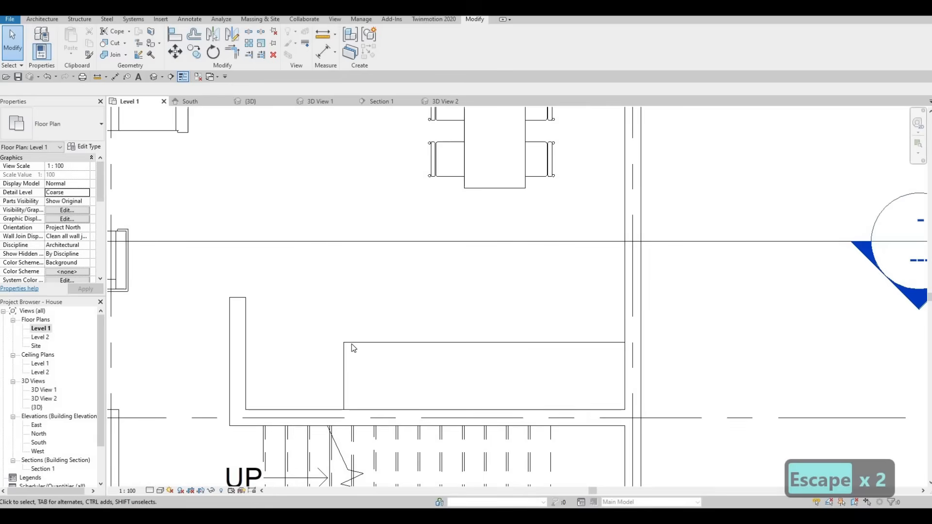
{"action": "scroll", "coordinate": [343, 342], "scroll_direction": "down", "scroll_amount": 2}
{"action": "scroll", "coordinate": [348, 348], "scroll_direction": "up", "scroll_amount": 2}
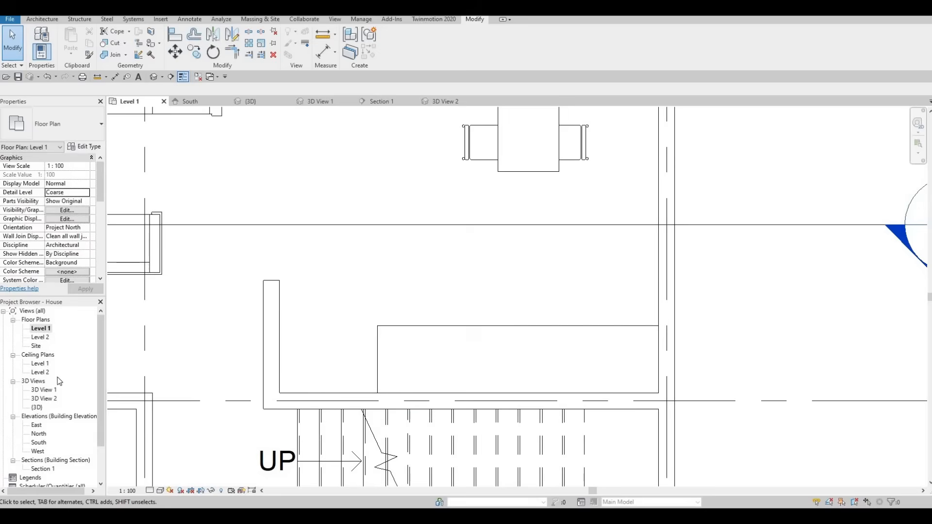
{"action": "scroll", "coordinate": [470, 247], "scroll_direction": "down", "scroll_amount": 1}
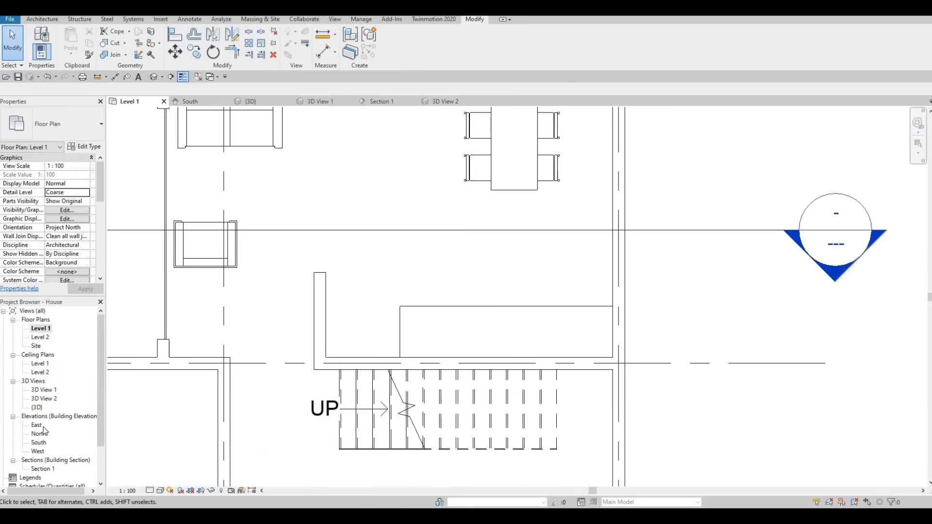
{"action": "scroll", "coordinate": [48, 434], "scroll_direction": "down", "scroll_amount": 1}
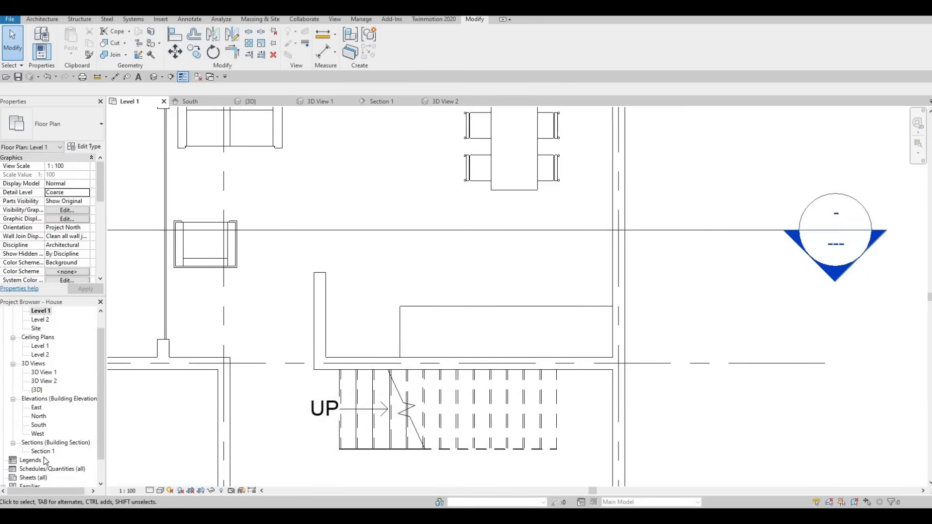
- Open Section 1 and start a new in-place component in the Generic Models category, keeping the default name
{"action": "double_click", "coordinate": [42, 442]}
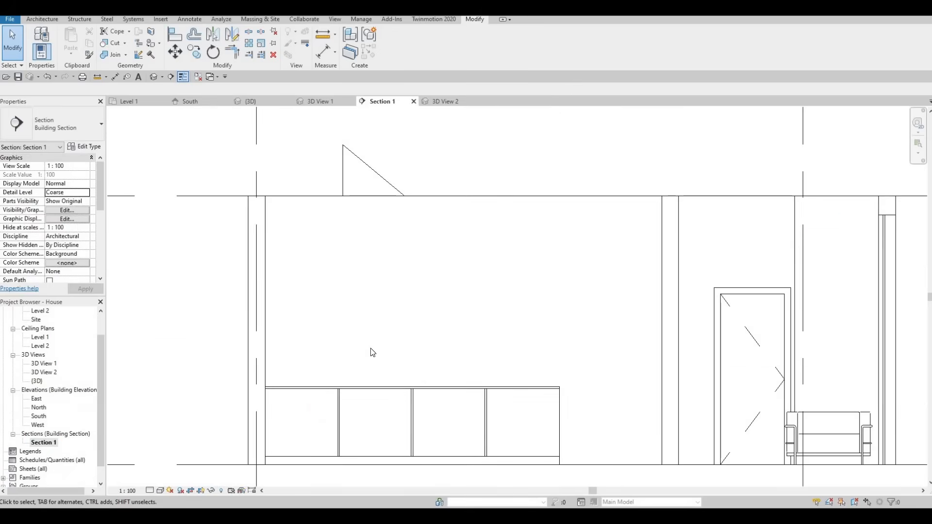
{"action": "scroll", "coordinate": [494, 416], "scroll_direction": "up", "scroll_amount": 2}
{"action": "middle_click_drag", "start_coordinate": [474, 307], "coordinate": [468, 303]}
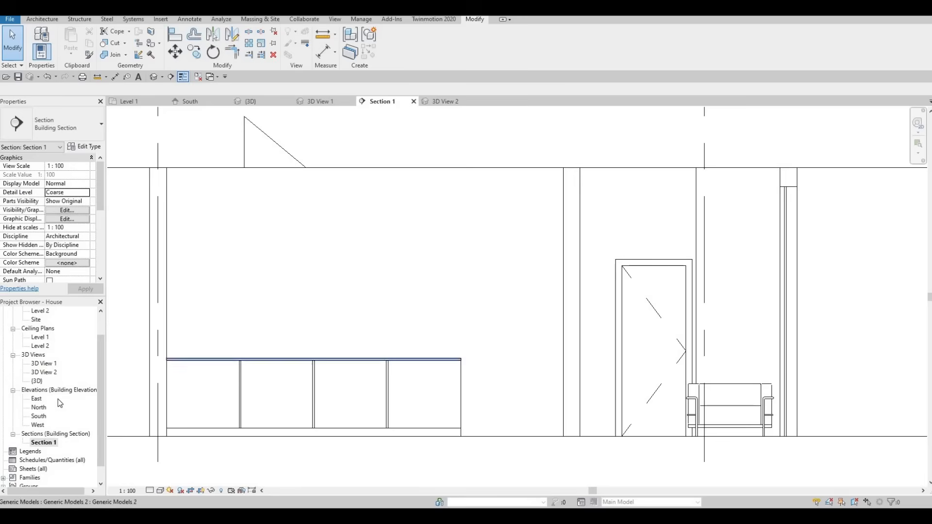
{"action": "left_click", "coordinate": [40, 19]}
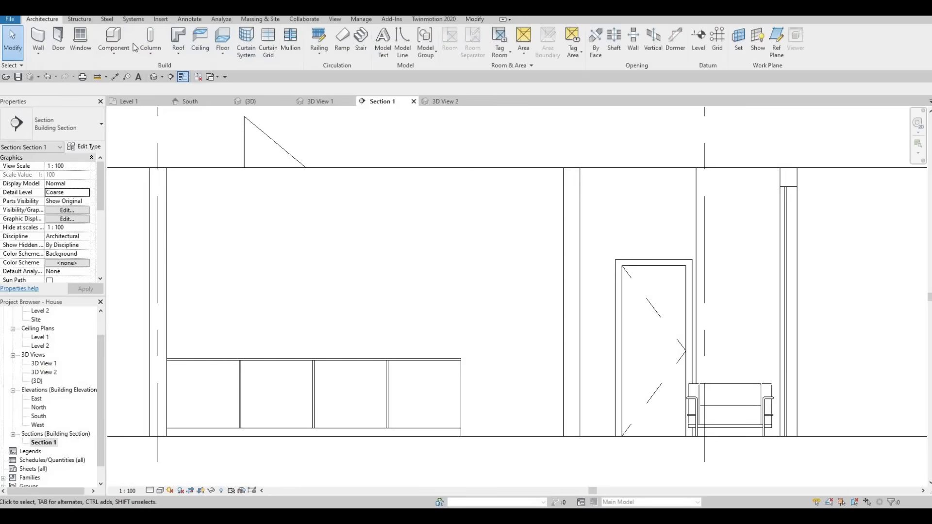
{"action": "left_click", "coordinate": [111, 57]}
{"action": "left_click", "coordinate": [116, 93]}
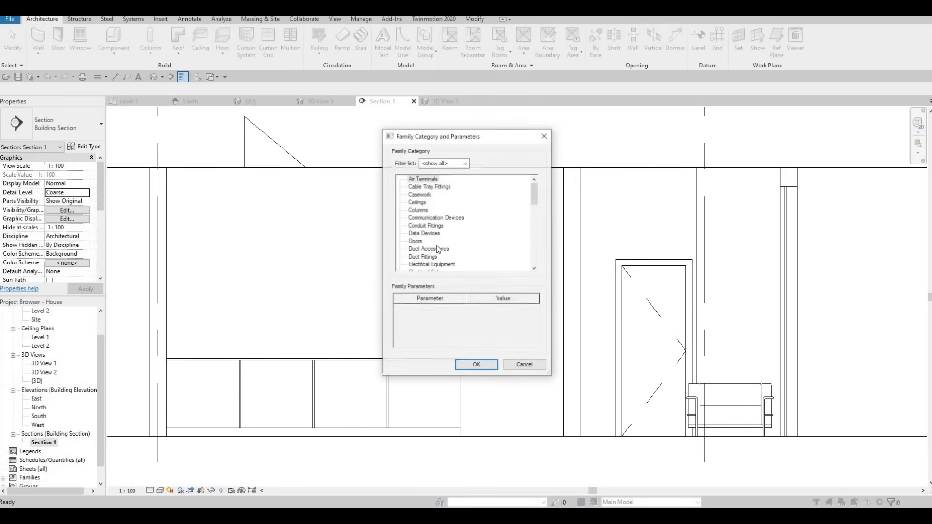
{"action": "scroll", "coordinate": [435, 247], "scroll_direction": "down", "scroll_amount": 3}
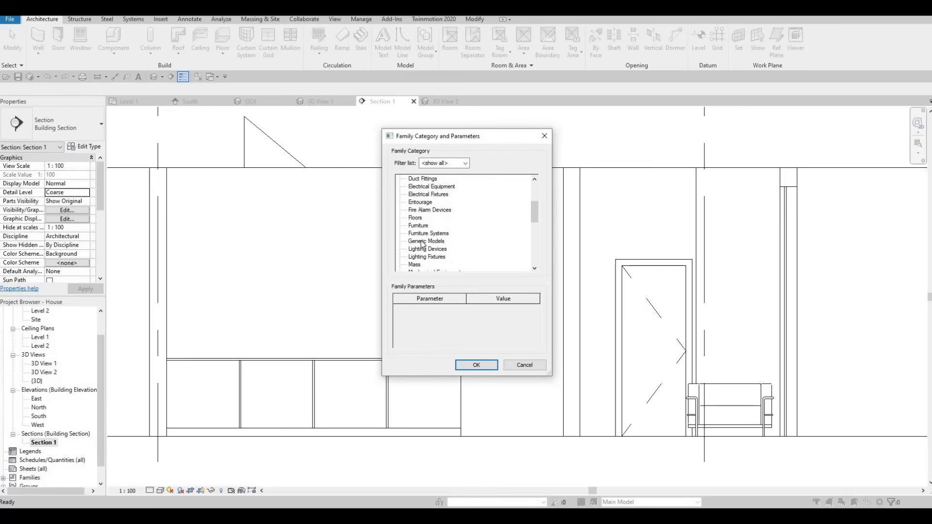
{"action": "left_click", "coordinate": [475, 365]}
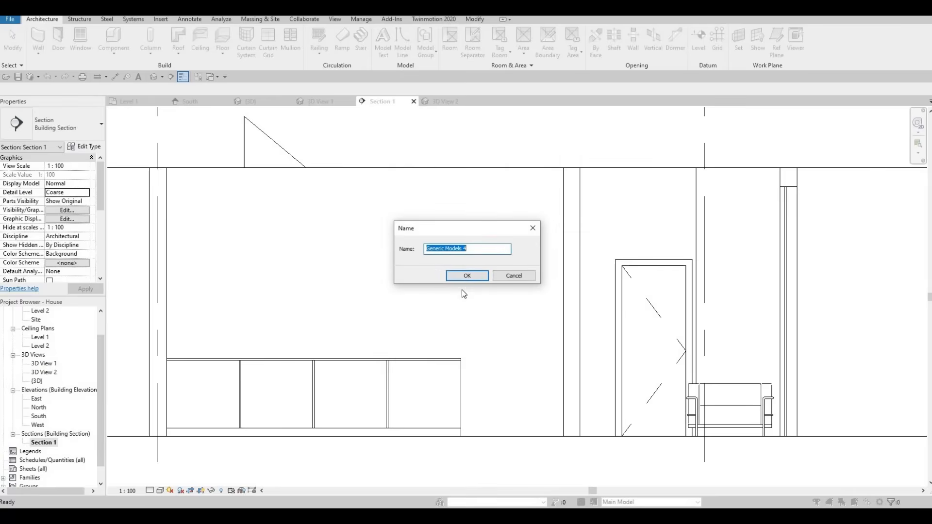
{"action": "left_click", "coordinate": [461, 275]}
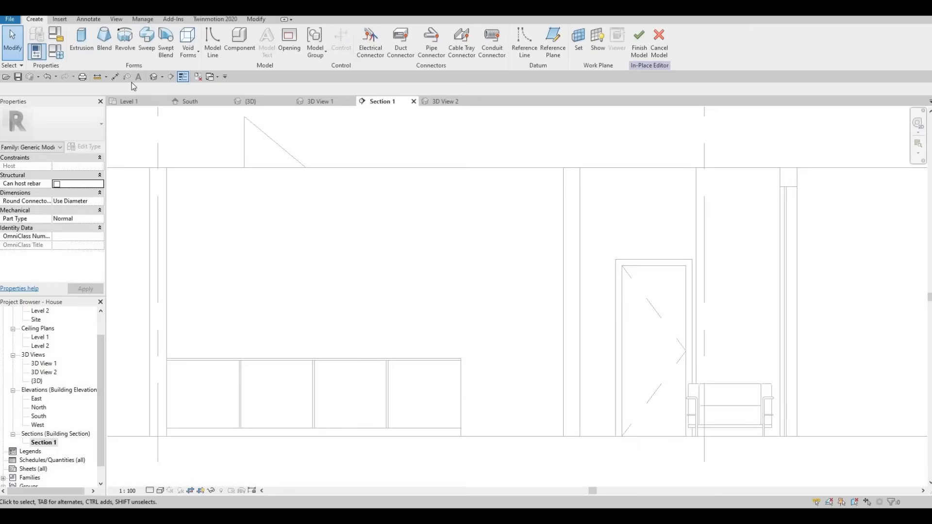
- Start an extrusion on the picked back wall plane and sketch a 1220 by 3200 rectangle between the counter's end and the side wall
{"action": "left_click", "coordinate": [85, 42]}
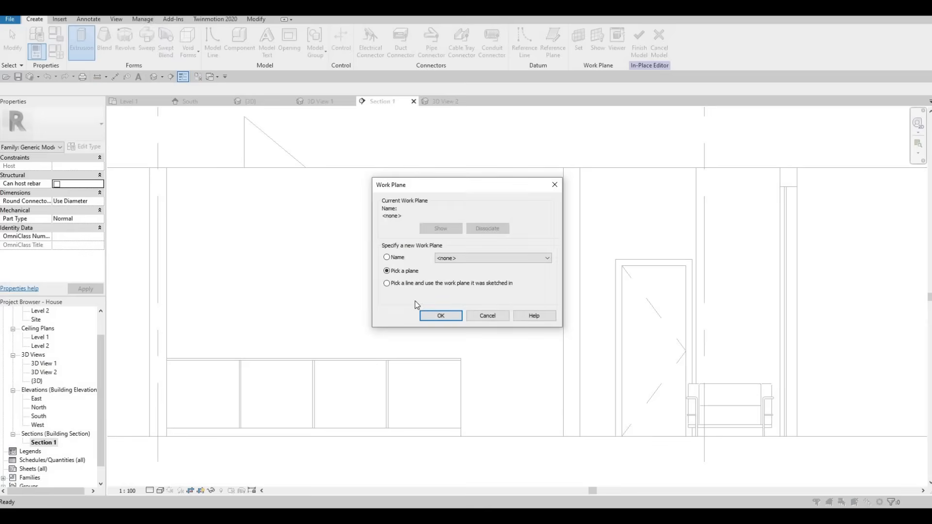
{"action": "left_click", "coordinate": [445, 318]}
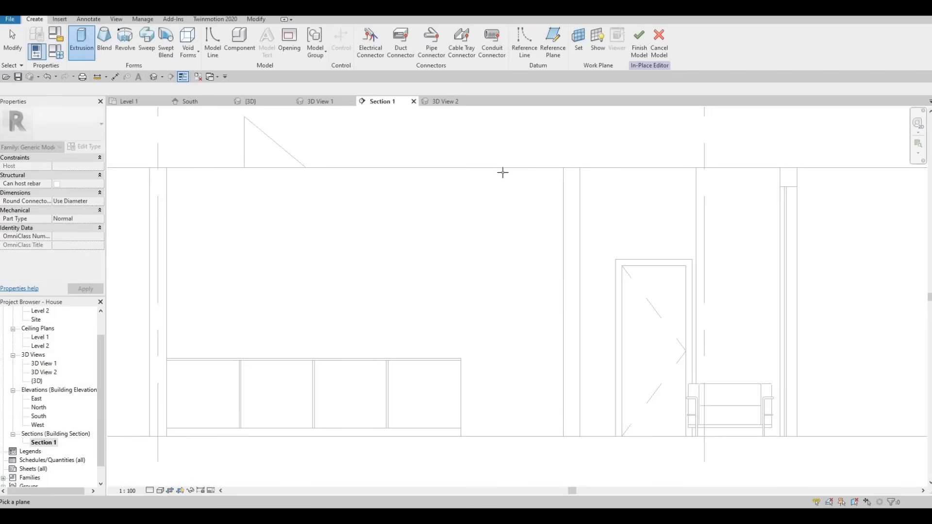
{"action": "left_click", "coordinate": [489, 306]}
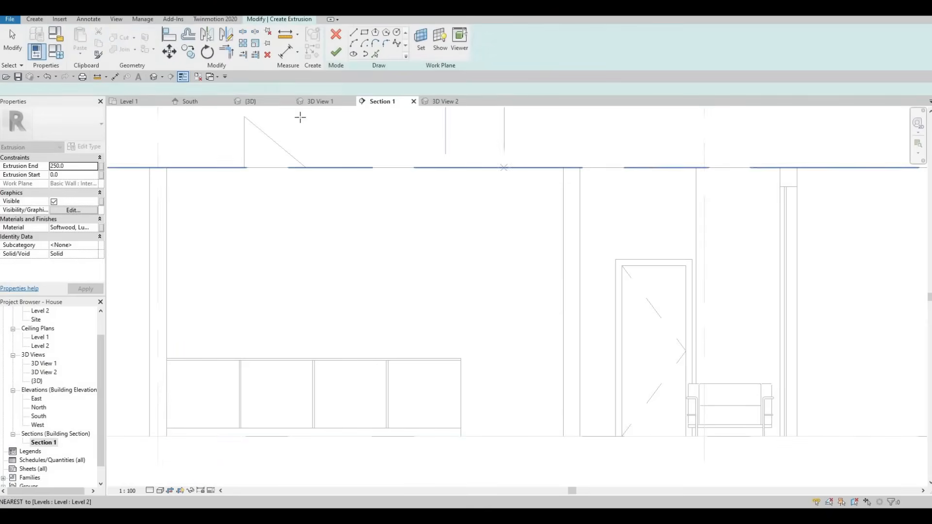
{"action": "left_click", "coordinate": [365, 33]}
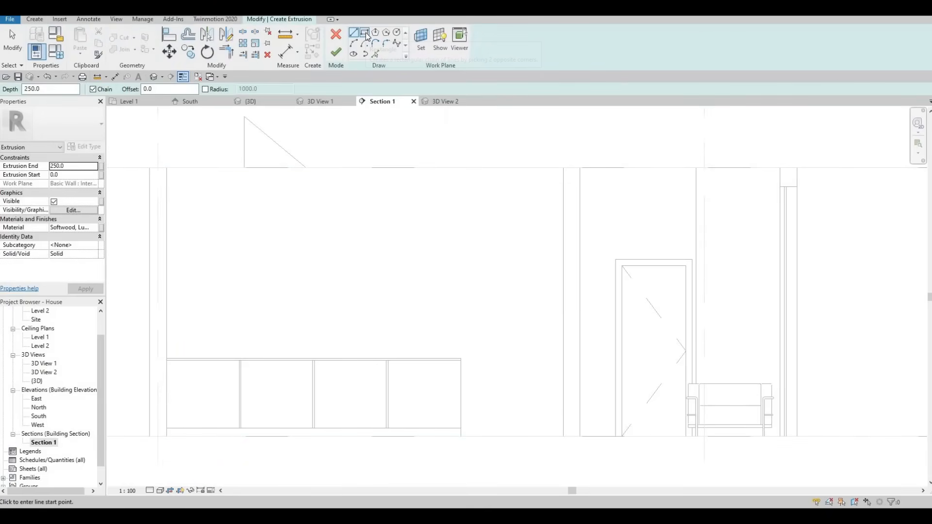
{"action": "left_click", "coordinate": [461, 437]}
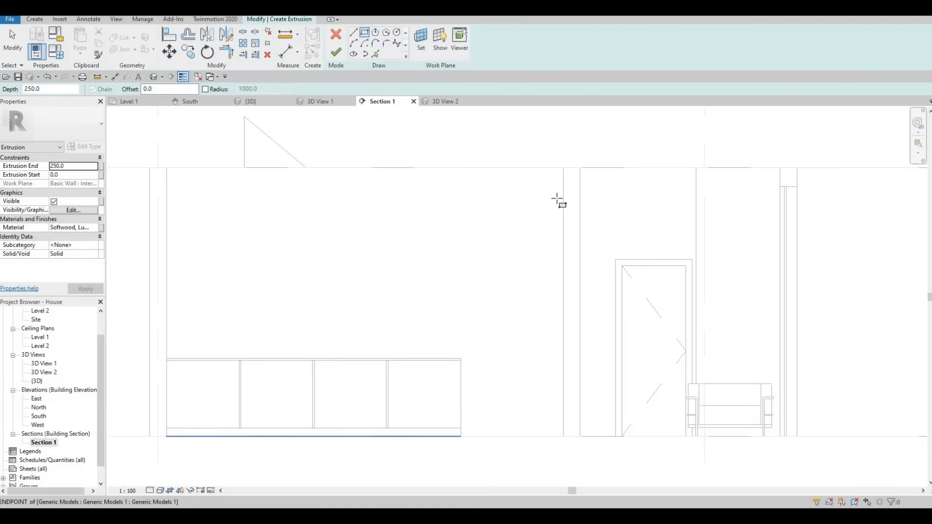
{"action": "left_click", "coordinate": [563, 168]}
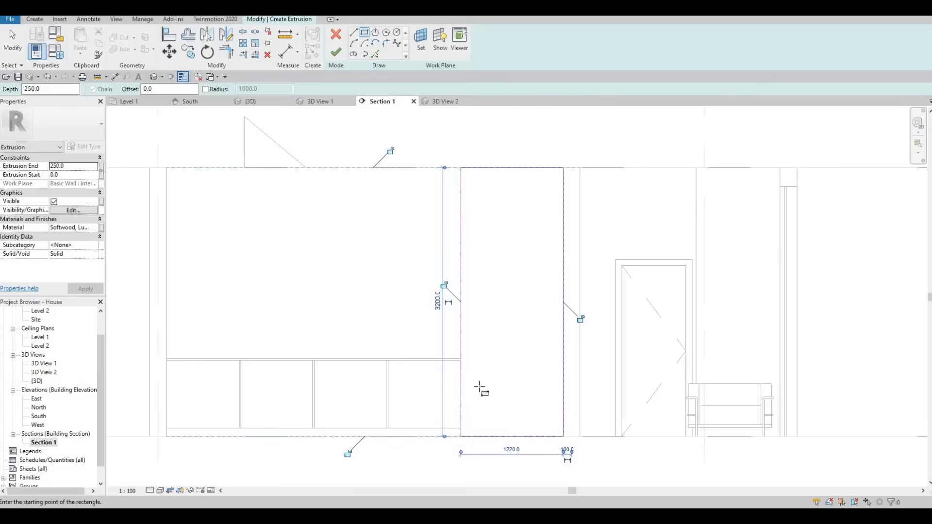
- Sketch a 1060 by 2560 rectangle inside the first one for the opening, starting on its bottom line
{"action": "left_click", "coordinate": [368, 35]}
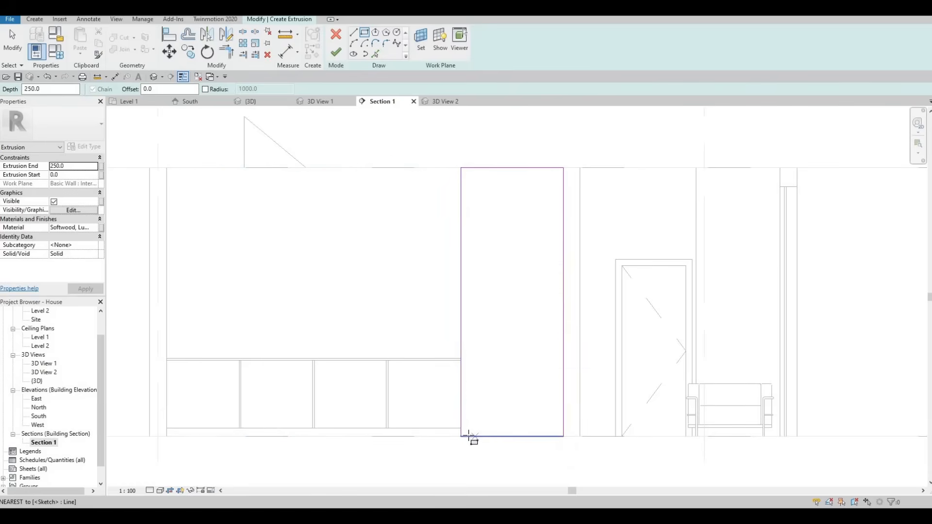
{"action": "left_click", "coordinate": [468, 436]}
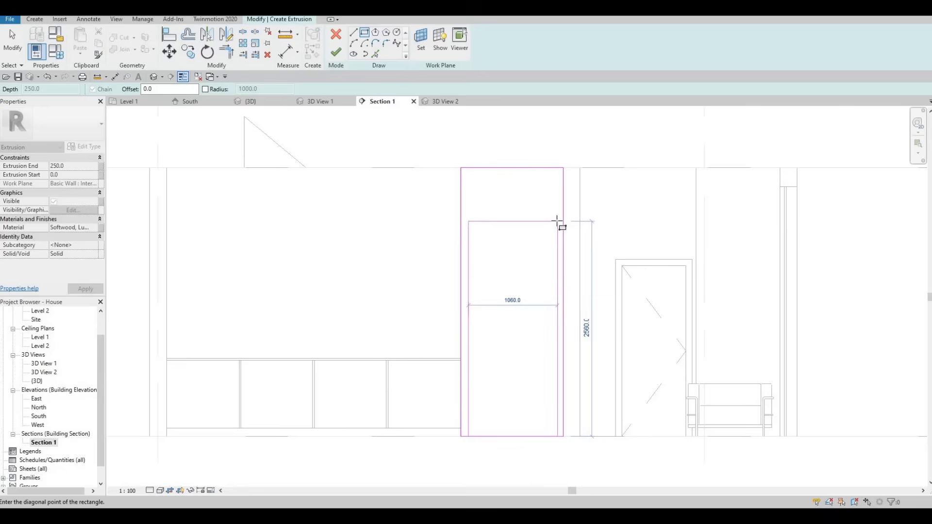
{"action": "left_click", "coordinate": [557, 222]}
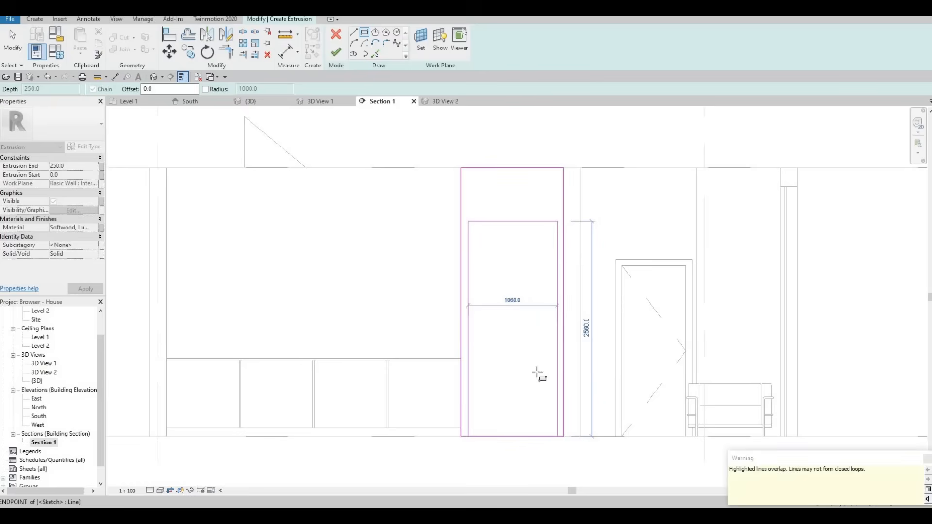
{"action": "key", "text": "Escape"}
{"action": "key", "text": "Escape"}
{"action": "key", "text": "Escape"}
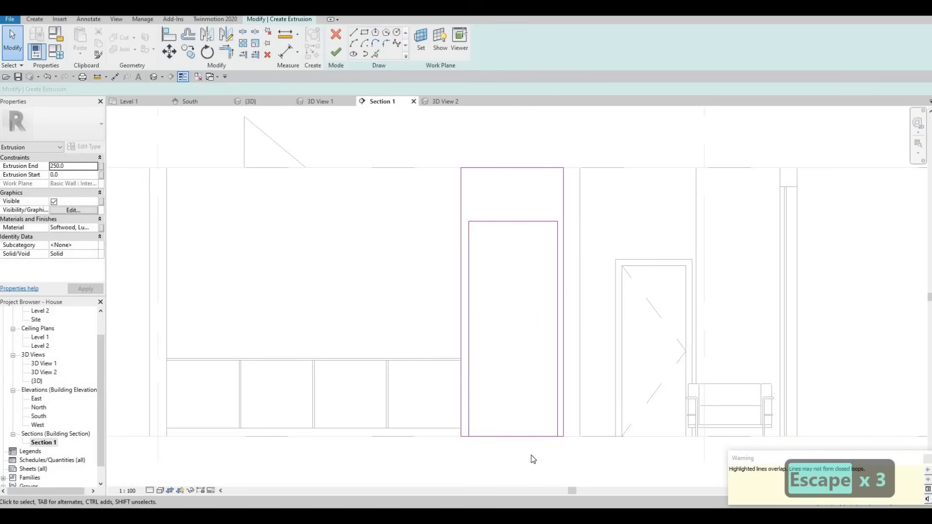
- Split the inner rectangle's bottom line and delete both of its pieces
{"action": "key", "text": "s"}
{"action": "key", "text": "l"}
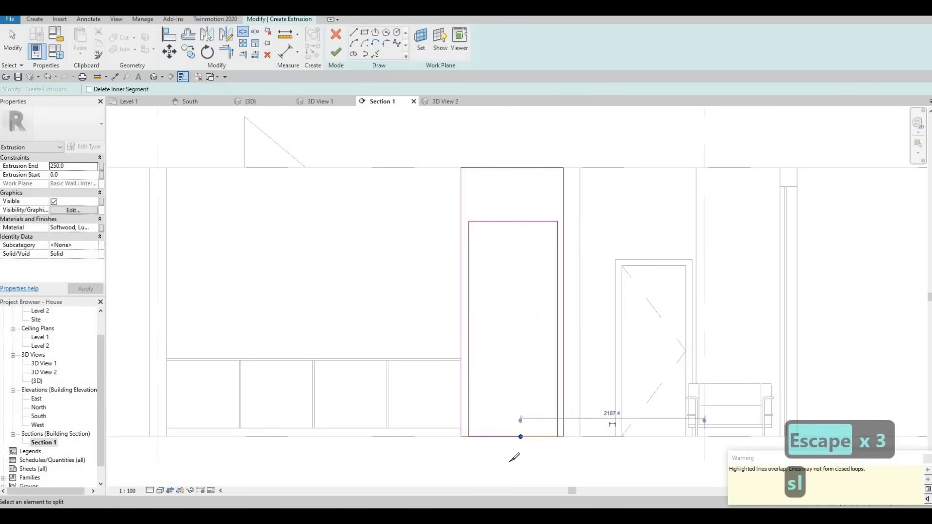
{"action": "key", "text": "Escape"}
{"action": "key", "text": "Escape"}
{"action": "key", "text": "Escape"}
{"action": "left_click", "coordinate": [499, 437]}
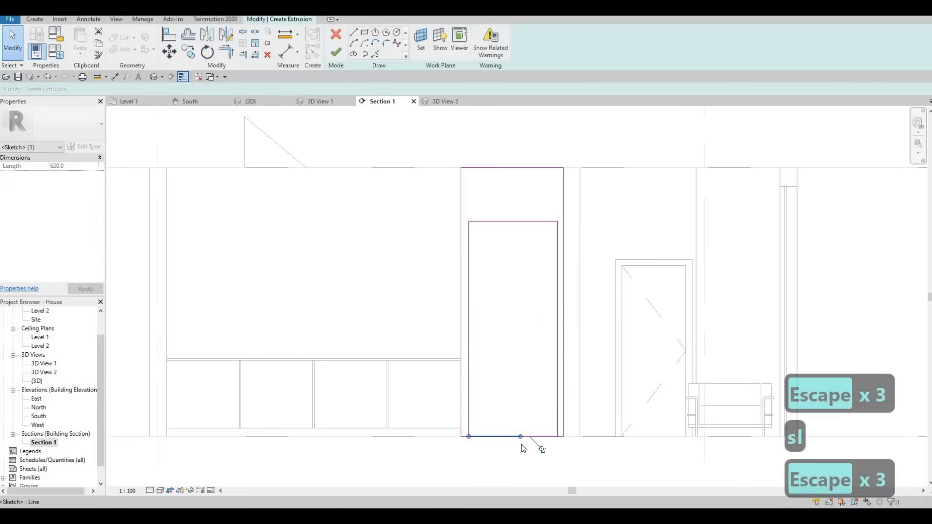
{"action": "key", "text": "Delete"}
{"action": "key", "text": "Delete"}
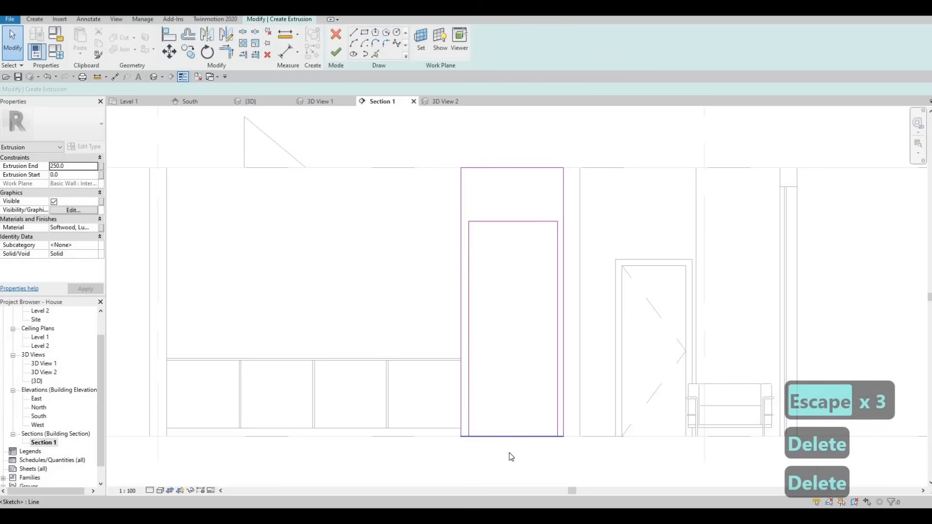
- Split the outer rectangle's bottom line near its middle
{"action": "key", "text": "s"}
{"action": "key", "text": "l"}
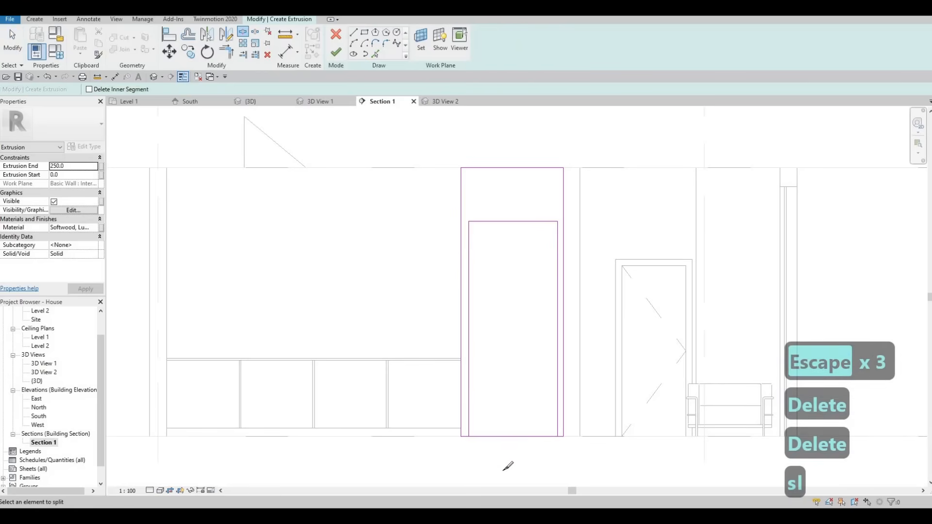
{"action": "key", "text": "Escape"}
{"action": "key", "text": "Escape"}
{"action": "key", "text": "Escape"}
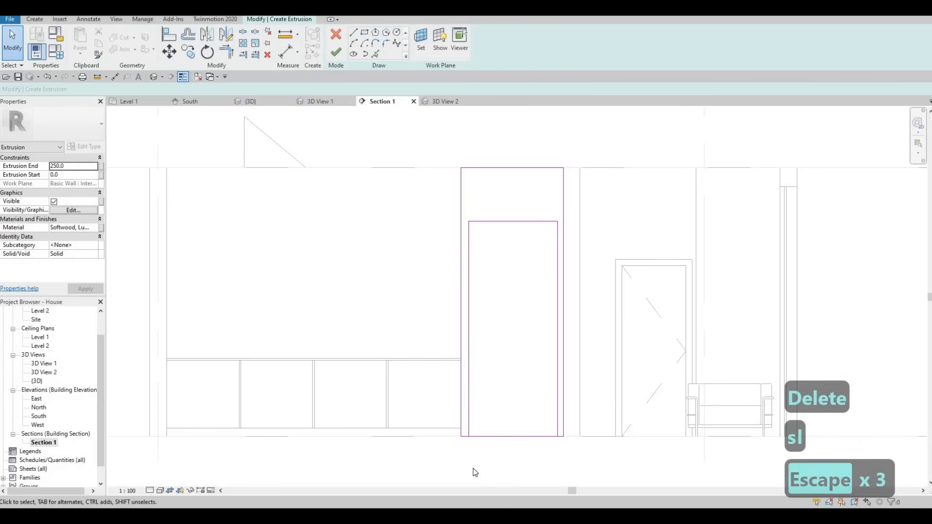
- Trim the split bottom line pieces to the inner rectangle's vertical sides and finish the frame extrusion with a depth of 250
{"action": "key", "text": "t"}
{"action": "key", "text": "r"}
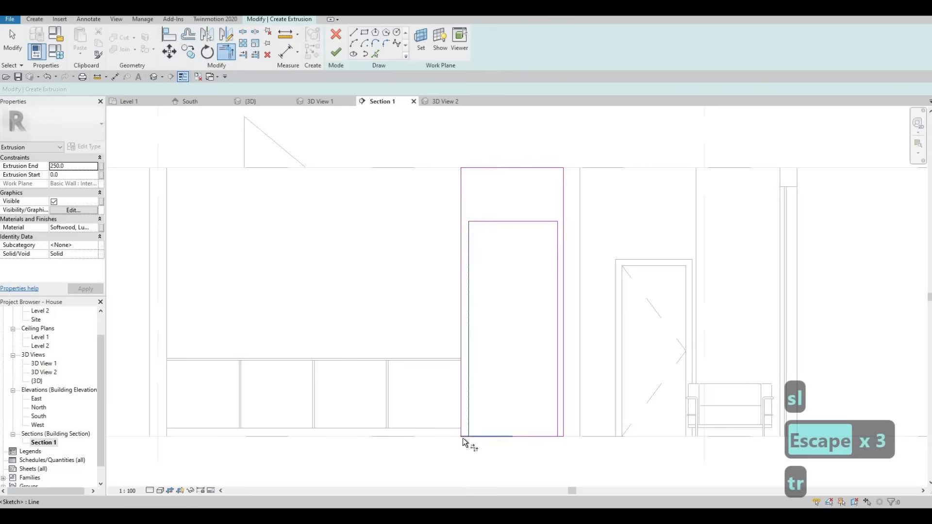
{"action": "left_click", "coordinate": [463, 438]}
{"action": "left_click", "coordinate": [559, 430]}
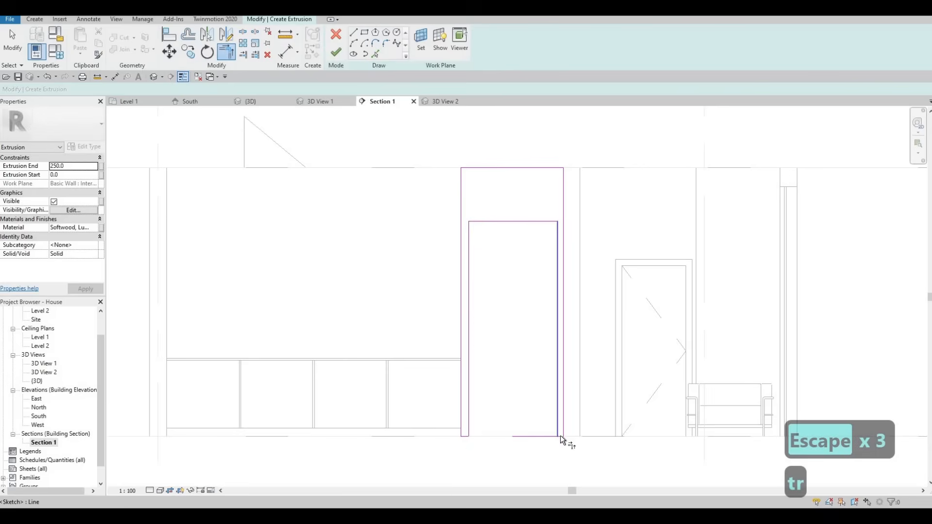
{"action": "left_click", "coordinate": [558, 437]}
{"action": "key", "text": "Escape"}
{"action": "key", "text": "Escape"}
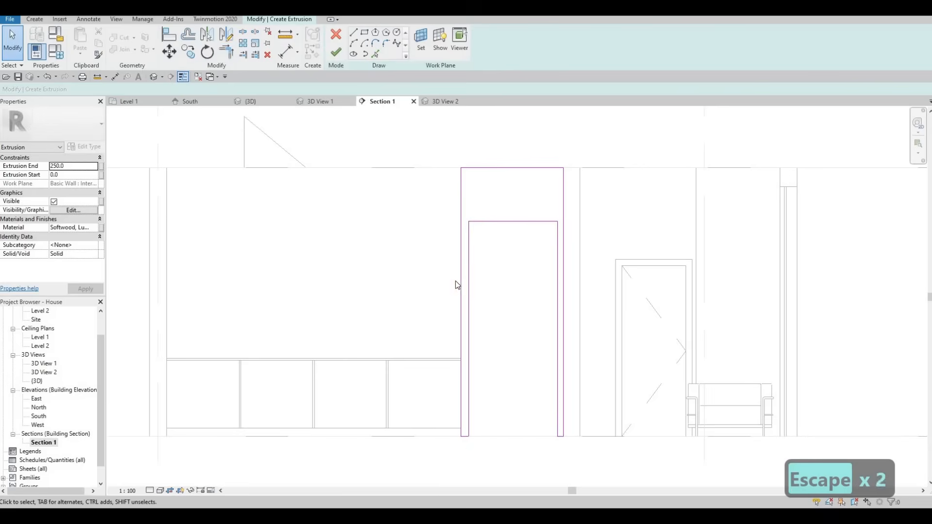
{"action": "key", "text": "Escape"}
{"action": "left_click", "coordinate": [337, 53]}
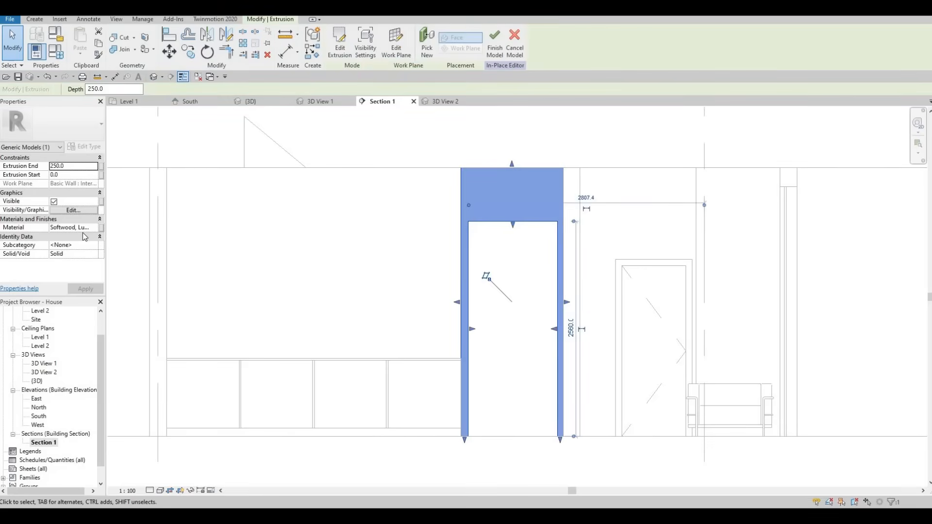
- Assign the Rigid insulation material to the frame extrusion and finish the in-place model
{"action": "left_click", "coordinate": [96, 228]}
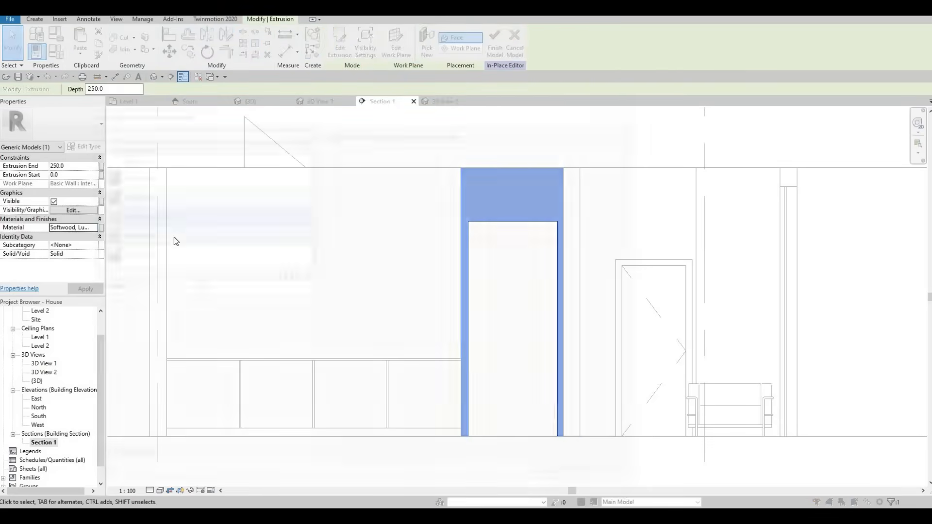
{"action": "scroll", "coordinate": [174, 237], "scroll_direction": "up", "scroll_amount": 5}
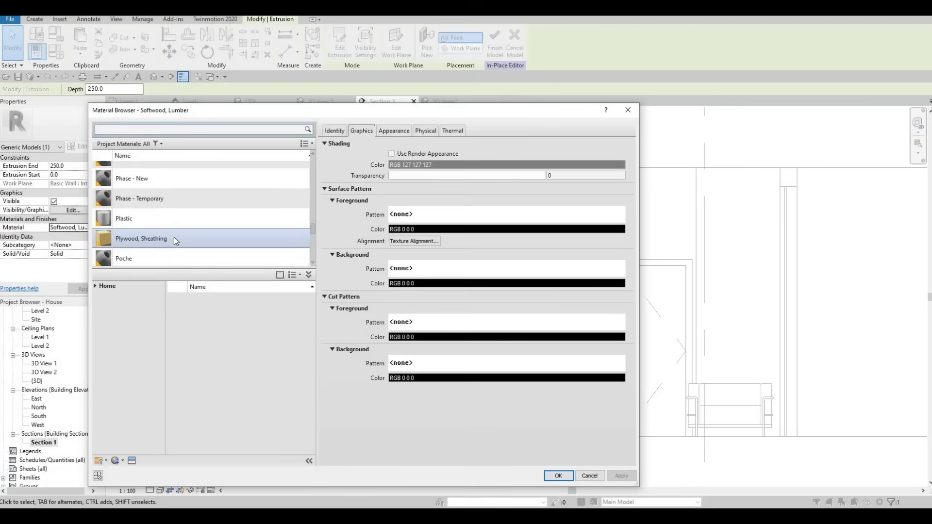
{"action": "scroll", "coordinate": [142, 242], "scroll_direction": "down", "scroll_amount": 1}
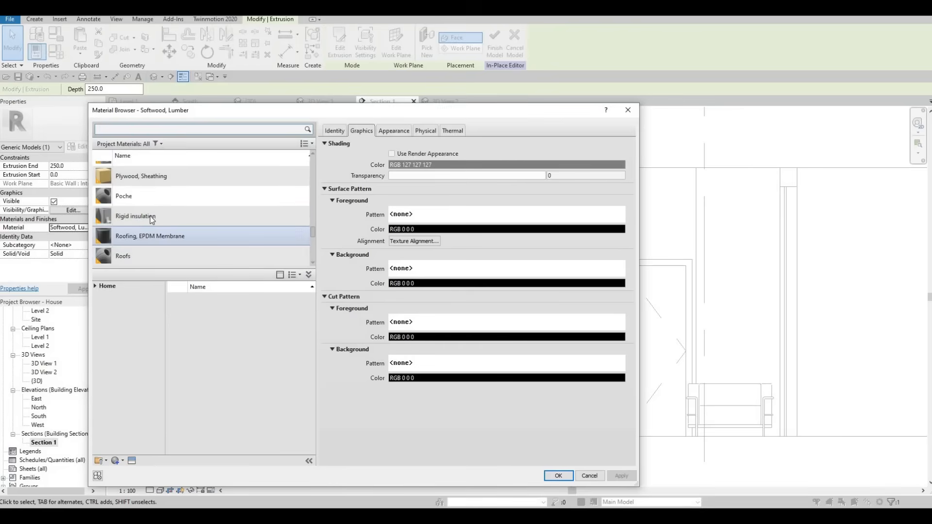
{"action": "left_click", "coordinate": [141, 216]}
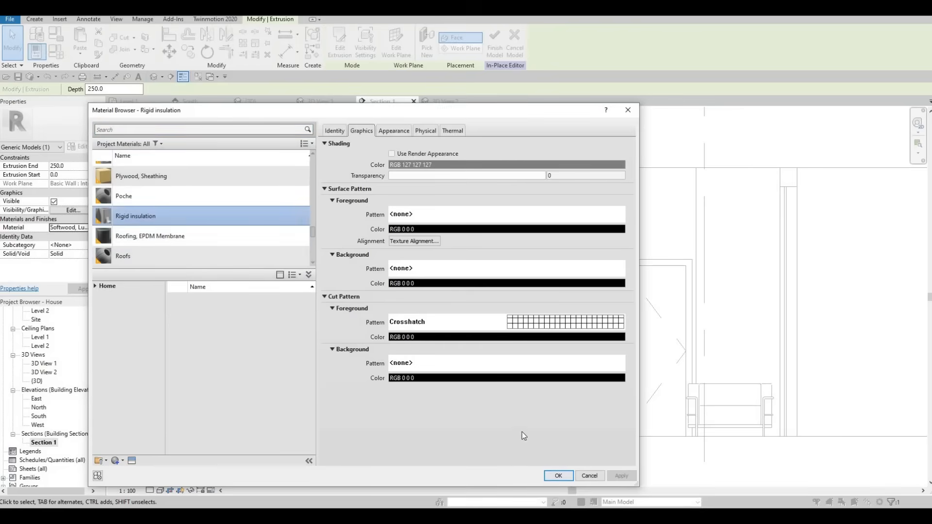
{"action": "left_click", "coordinate": [558, 475]}
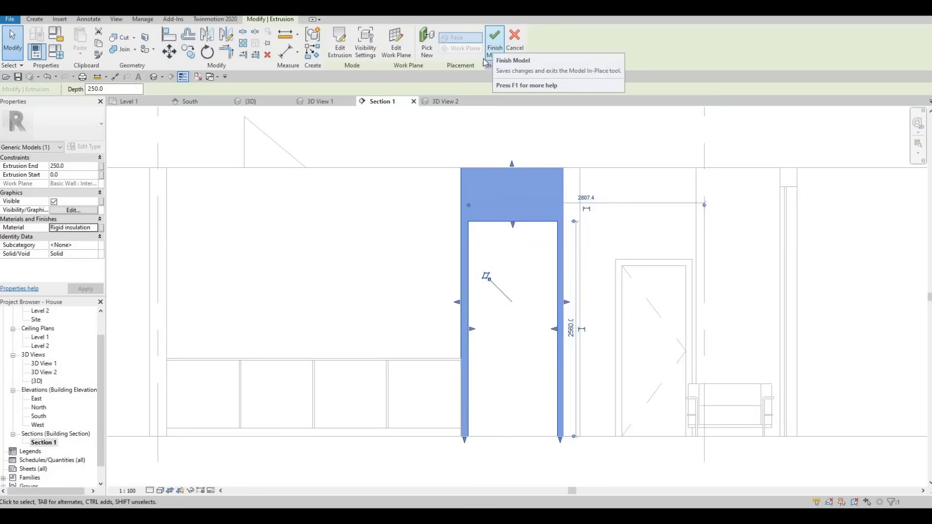
{"action": "left_click", "coordinate": [491, 46]}
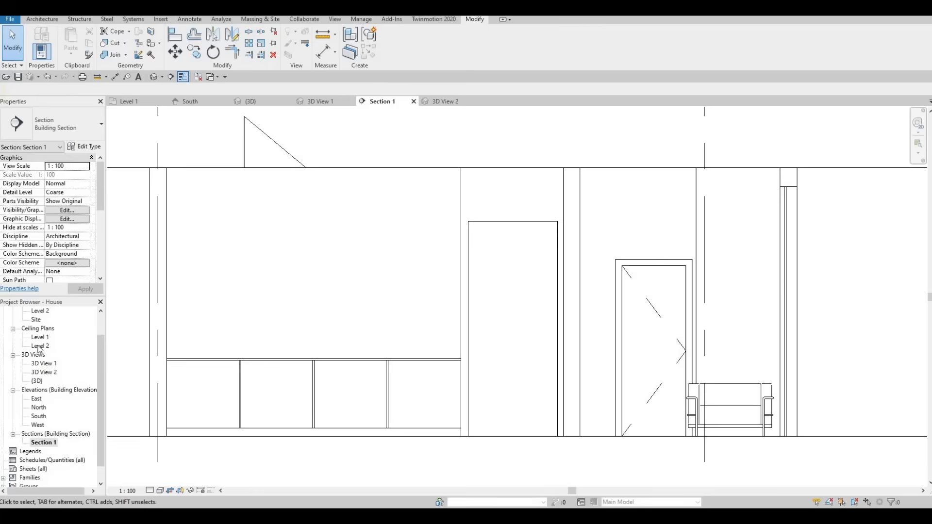
- In the Level 1 floor plan, stretch the new frame's depth outward from the wall until it projects slightly past the counter's front edge
{"action": "scroll", "coordinate": [40, 349], "scroll_direction": "up", "scroll_amount": 3}
{"action": "double_click", "coordinate": [41, 328]}
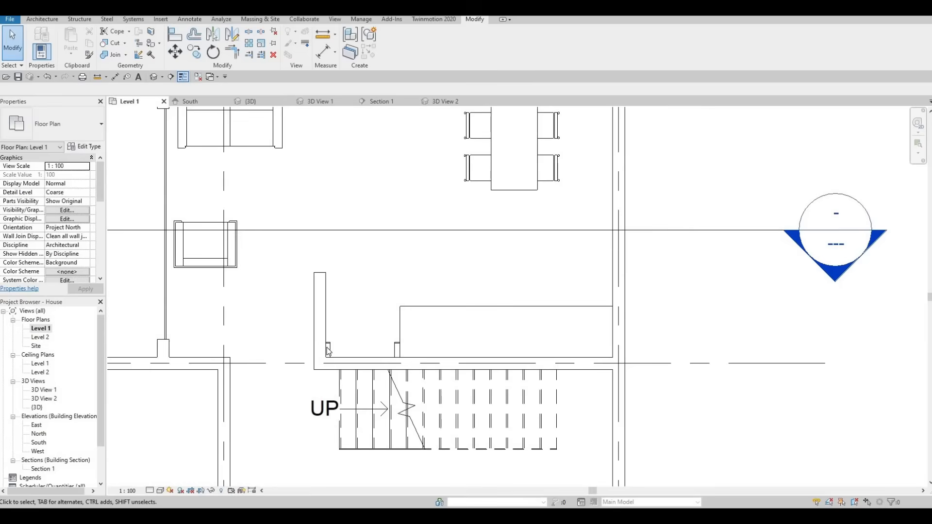
{"action": "left_click", "coordinate": [354, 342]}
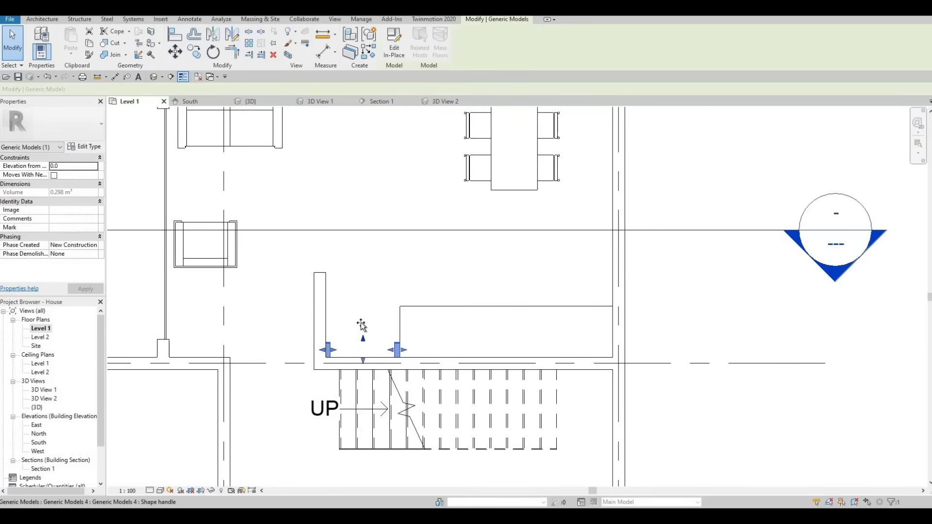
{"action": "left_click_drag", "start_coordinate": [360, 286], "coordinate": [361, 288]}
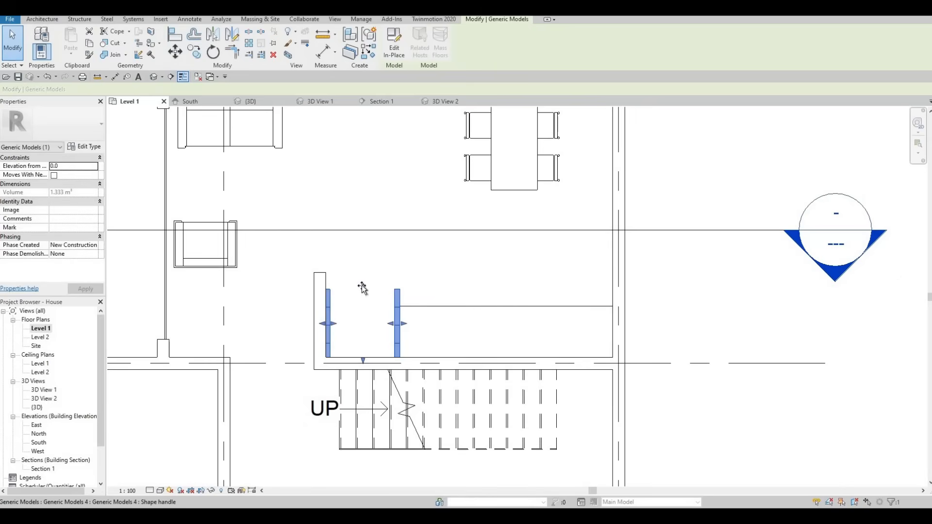
{"action": "left_click_drag", "start_coordinate": [362, 288], "coordinate": [369, 298]}
{"action": "key", "text": "Escape"}
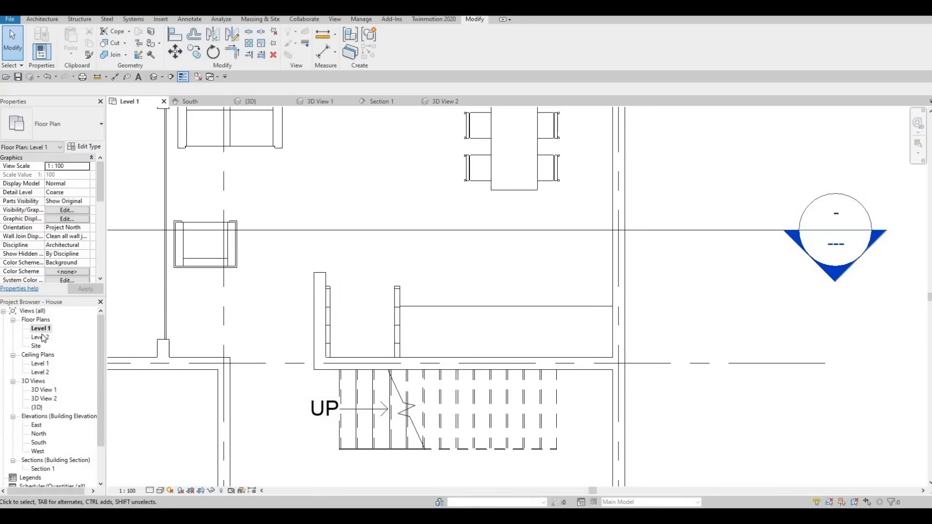
- In Section 1, create a new in-place component in the Generic Models category and accept the default name Generic Models 5
{"action": "double_click", "coordinate": [43, 469]}
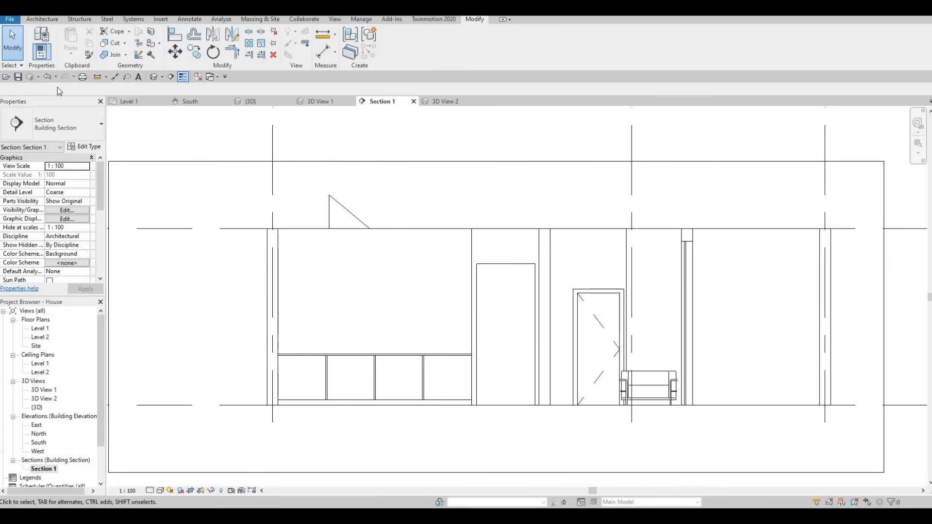
{"action": "left_click", "coordinate": [33, 19]}
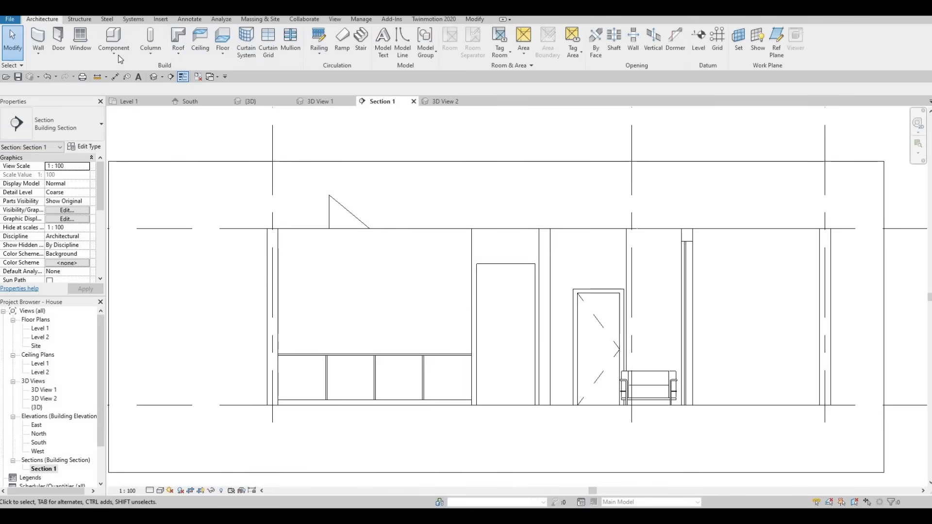
{"action": "left_click", "coordinate": [114, 53]}
{"action": "left_click", "coordinate": [133, 90]}
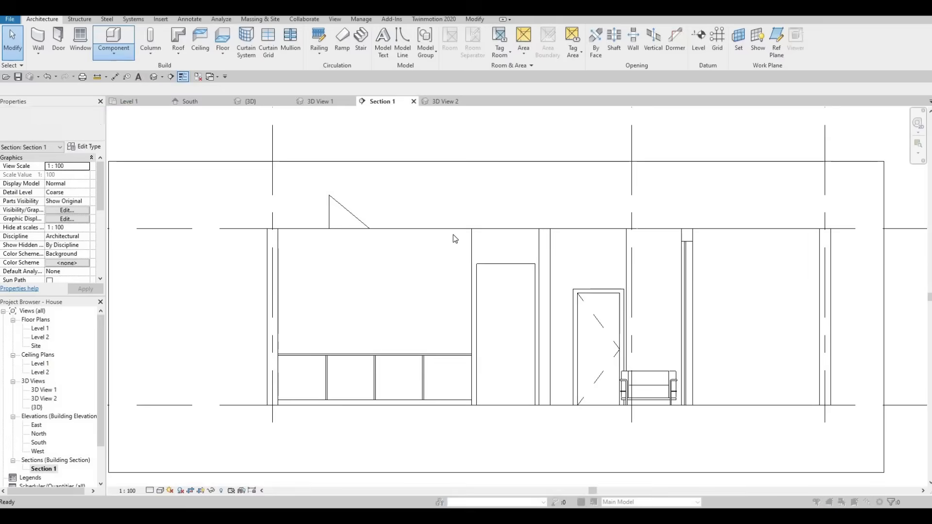
{"action": "scroll", "coordinate": [447, 237], "scroll_direction": "down", "scroll_amount": 2}
{"action": "scroll", "coordinate": [447, 242], "scroll_direction": "down", "scroll_amount": 2}
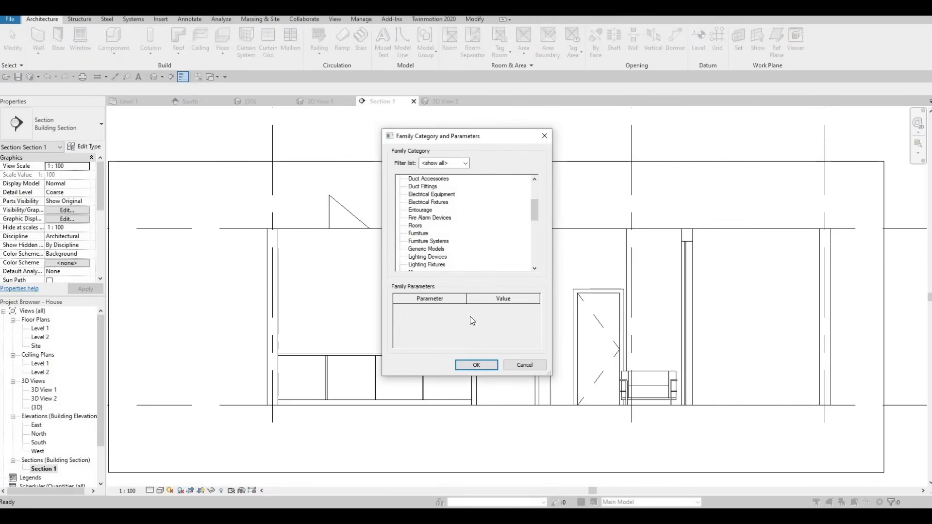
{"action": "left_click", "coordinate": [426, 249]}
{"action": "left_click", "coordinate": [475, 365]}
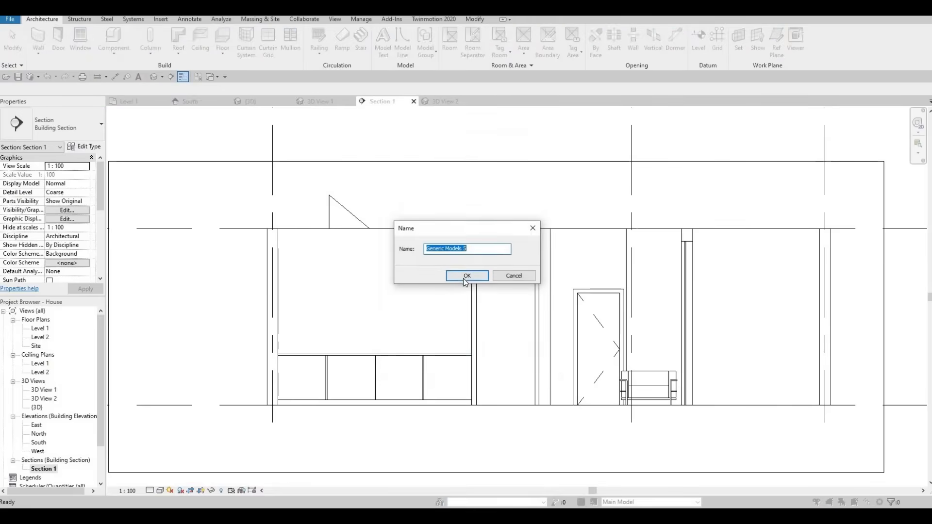
{"action": "left_click", "coordinate": [466, 277]}
- Start an extrusion on the interior wall face and sketch a 3500 wide, about 707 high rectangle above the counter, spanning from side wall to frame
{"action": "left_click", "coordinate": [82, 41]}
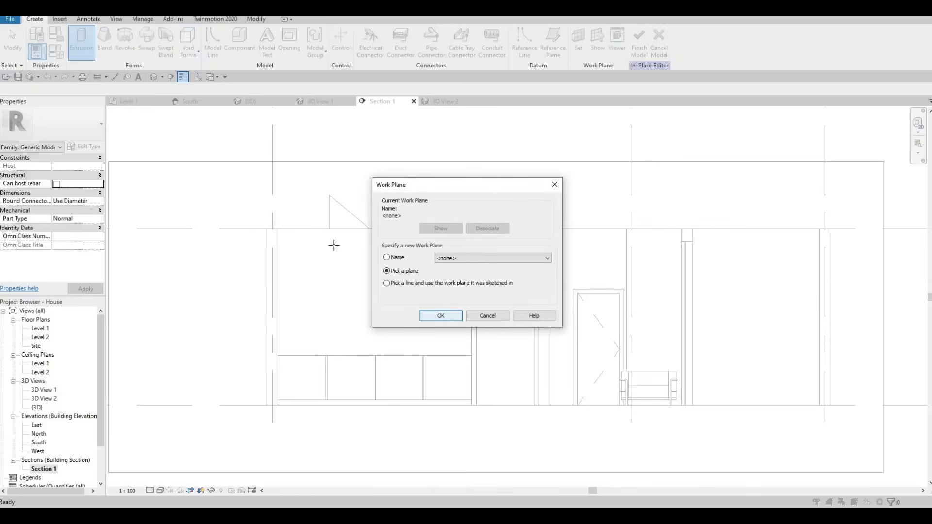
{"action": "key", "text": "Return"}
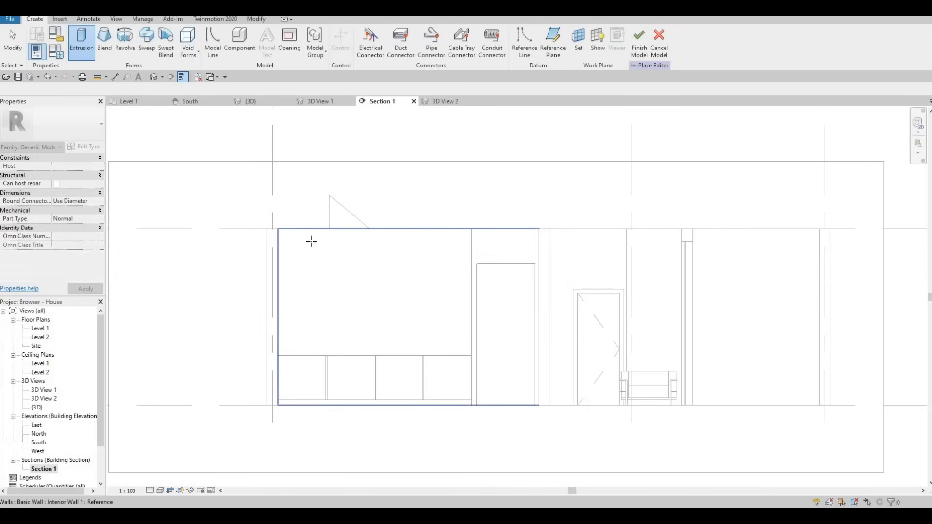
{"action": "left_click", "coordinate": [330, 264]}
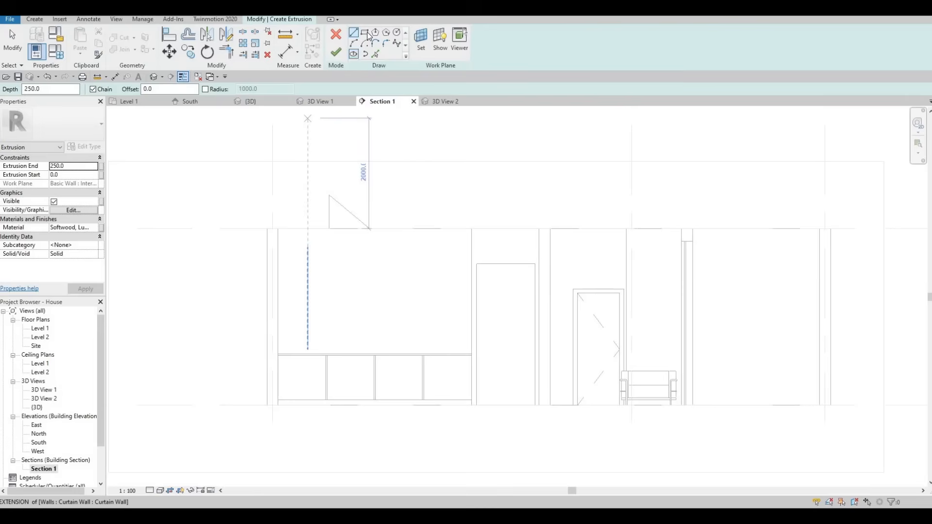
{"action": "left_click", "coordinate": [278, 278]}
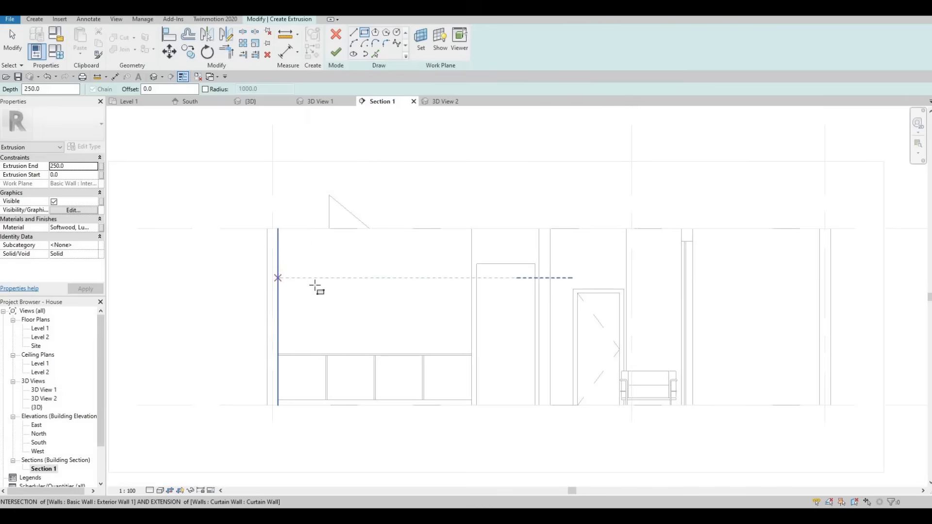
{"action": "left_click", "coordinate": [471, 317]}
{"action": "key", "text": "Escape"}
{"action": "key", "text": "Escape"}
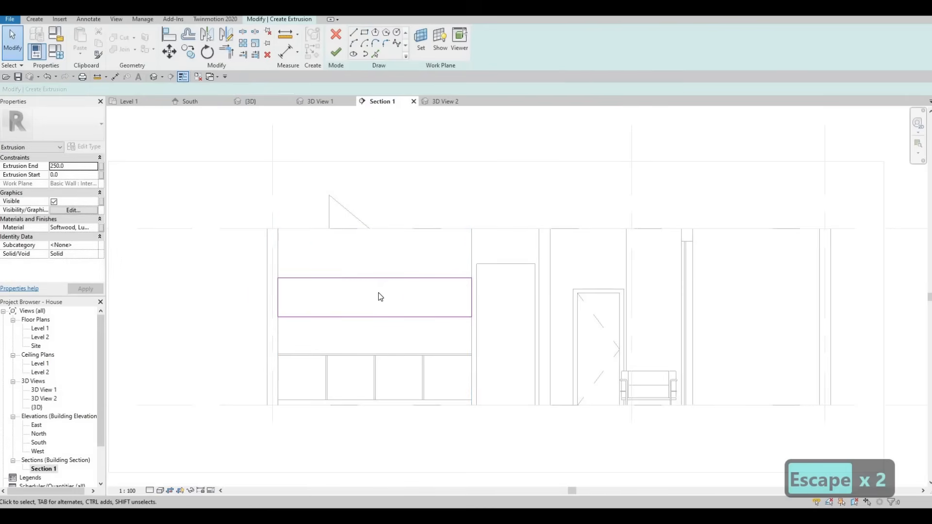
- Align the rectangle's top edge with the top of the frame opening
{"action": "key", "text": "a"}
{"action": "key", "text": "l"}
{"action": "left_click", "coordinate": [500, 264]}
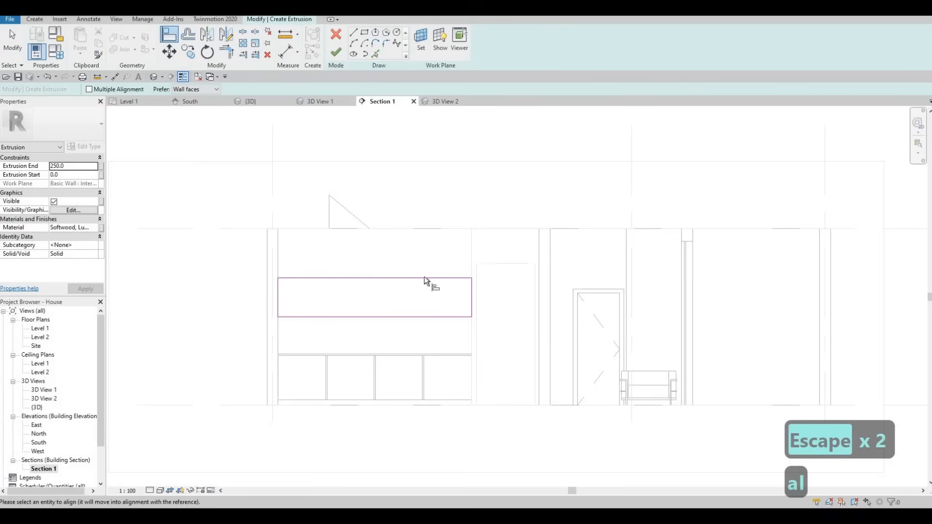
{"action": "left_click", "coordinate": [433, 297]}
{"action": "key", "text": "Escape"}
{"action": "key", "text": "Escape"}
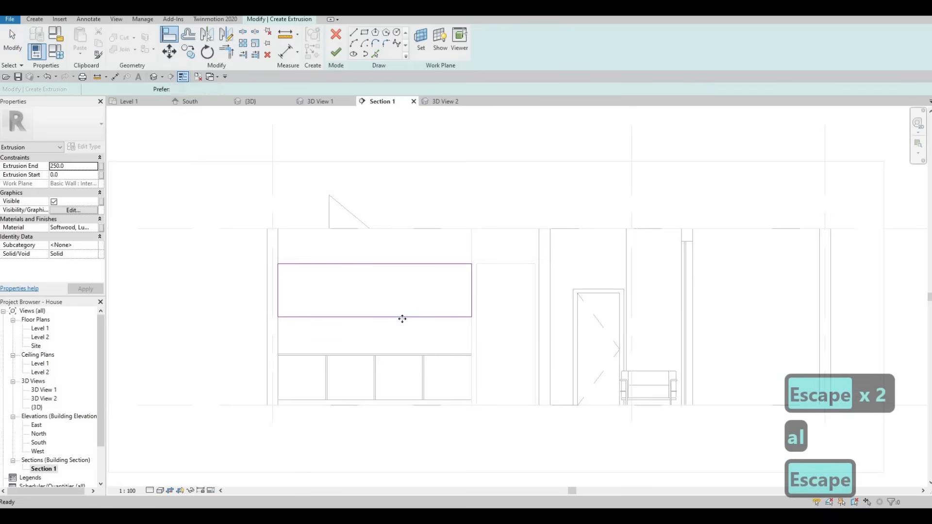
- Raise the rectangle's bottom edge and set its height above the floor to 1800
{"action": "left_click", "coordinate": [402, 317]}
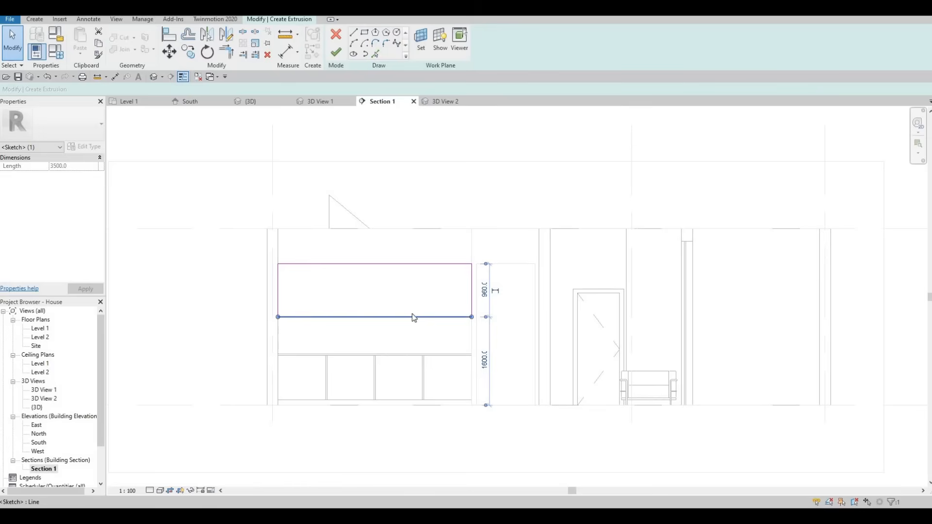
{"action": "key", "text": "Up"}
{"action": "key", "text": "Up"}
{"action": "key", "text": "Up"}
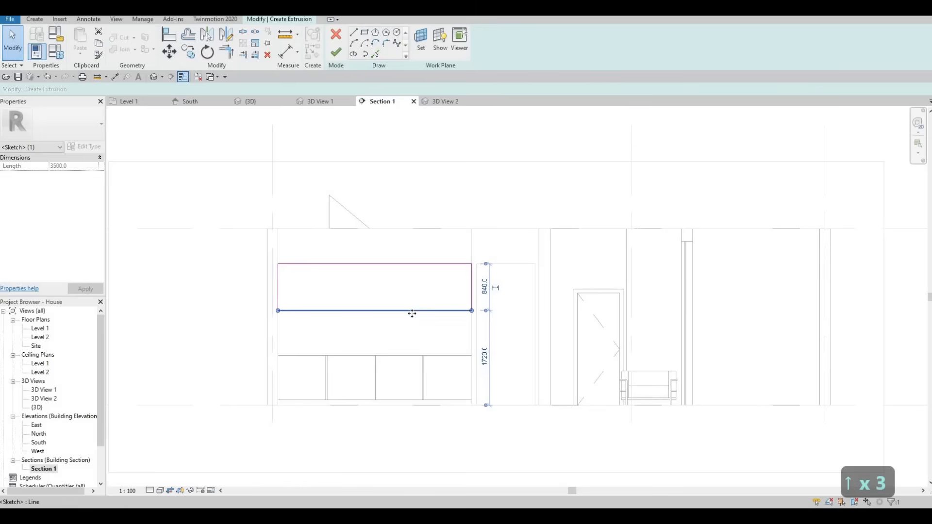
{"action": "left_click", "coordinate": [484, 358]}
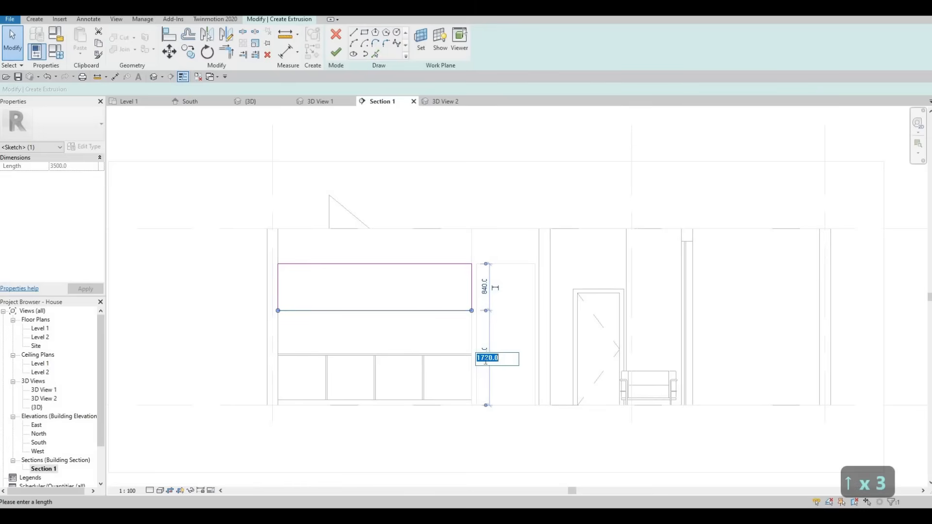
{"action": "type", "text": "1800"}
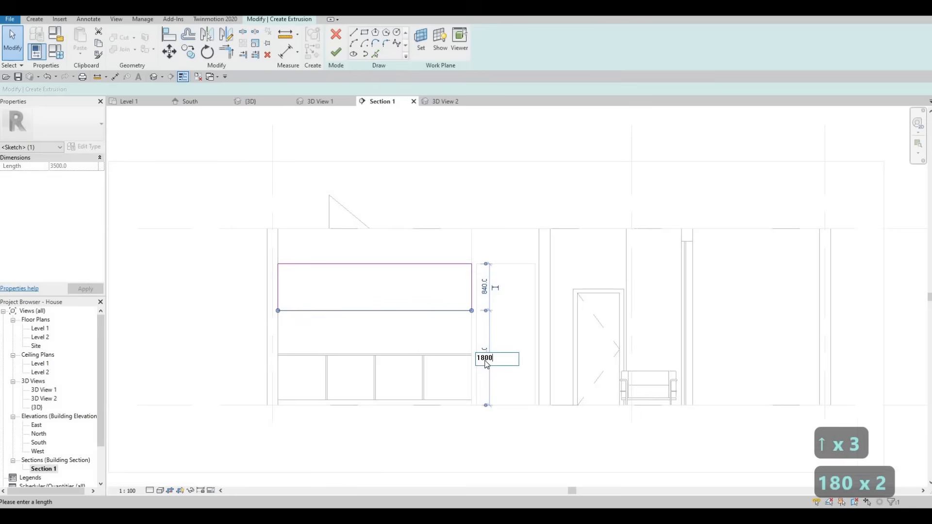
{"action": "key", "text": "Return"}
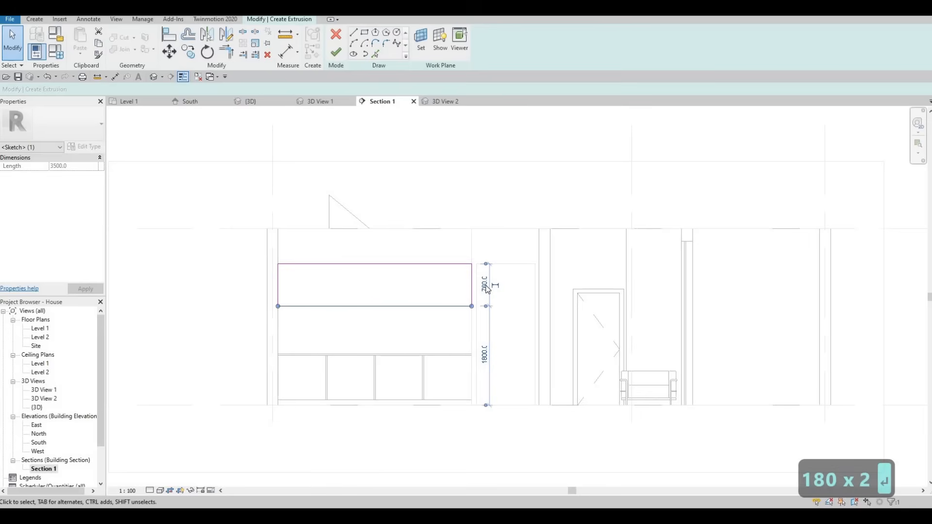
{"action": "left_click", "coordinate": [485, 290]}
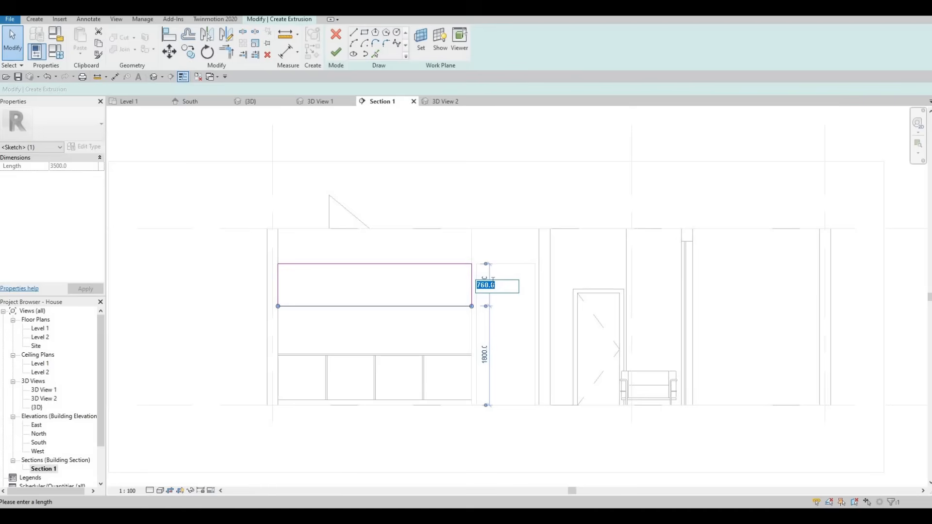
{"action": "key", "text": "Escape"}
{"action": "key", "text": "Escape"}
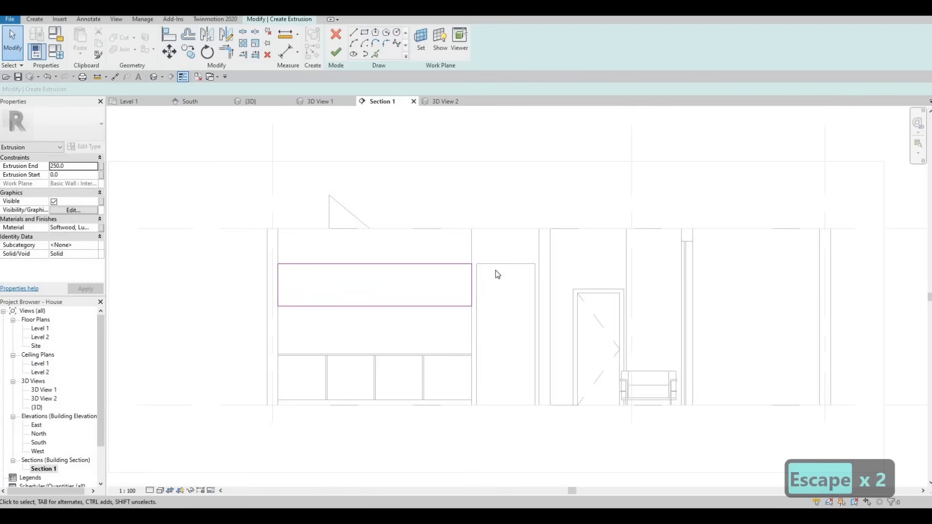
{"action": "left_click", "coordinate": [443, 264]}
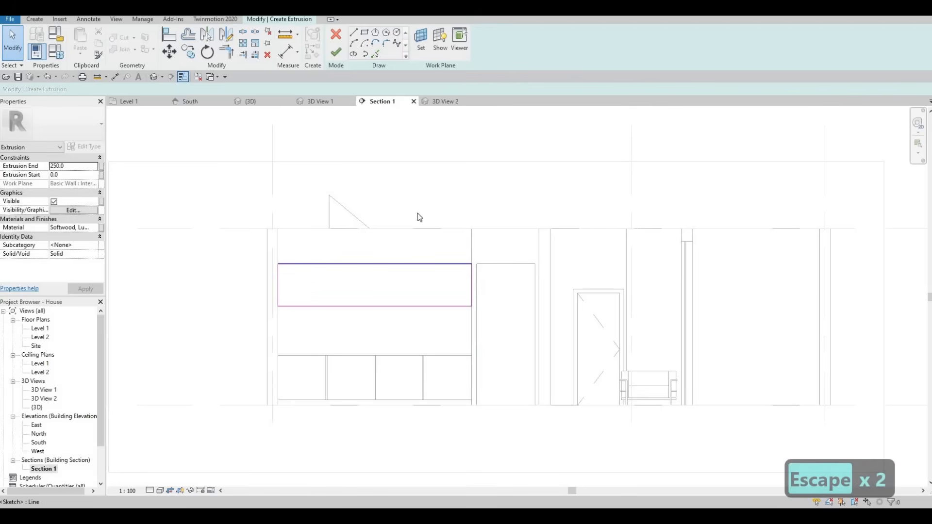
- Finish the upper cabinet extrusion with a depth of 250 and assign it the Plastic material
{"action": "left_click", "coordinate": [335, 59]}
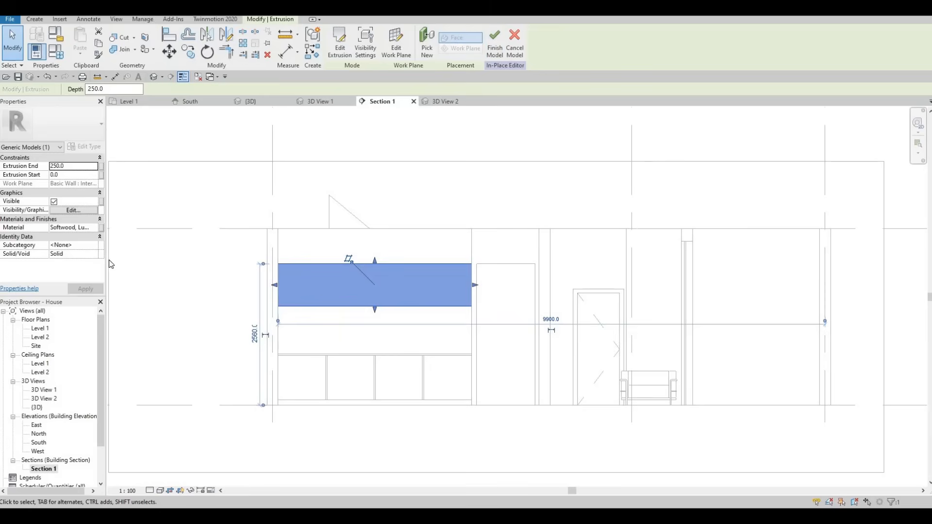
{"action": "left_click", "coordinate": [73, 227]}
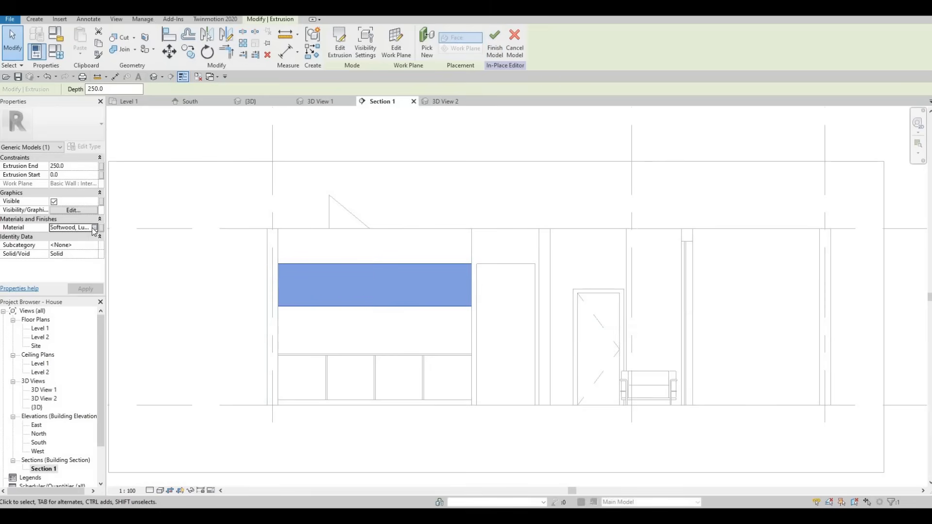
{"action": "left_click", "coordinate": [94, 228]}
{"action": "scroll", "coordinate": [287, 260], "scroll_direction": "up", "scroll_amount": 4}
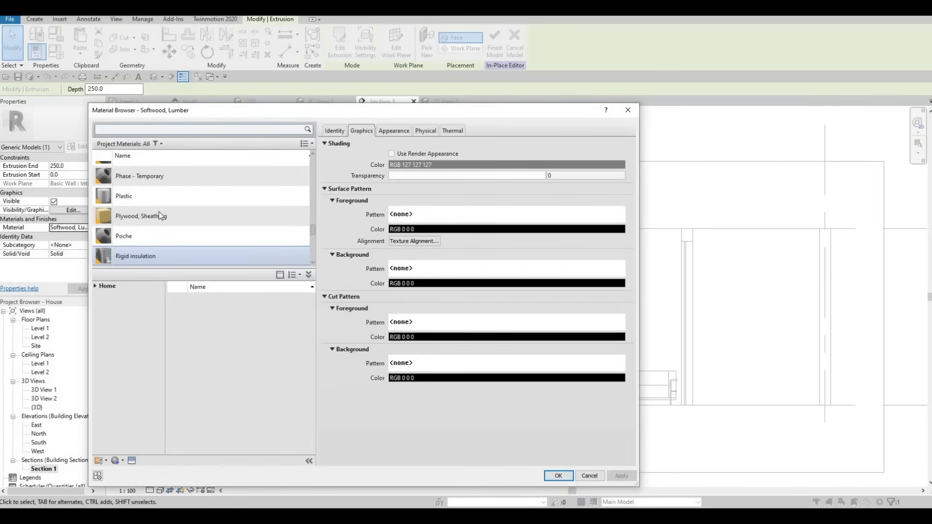
{"action": "left_click", "coordinate": [152, 194]}
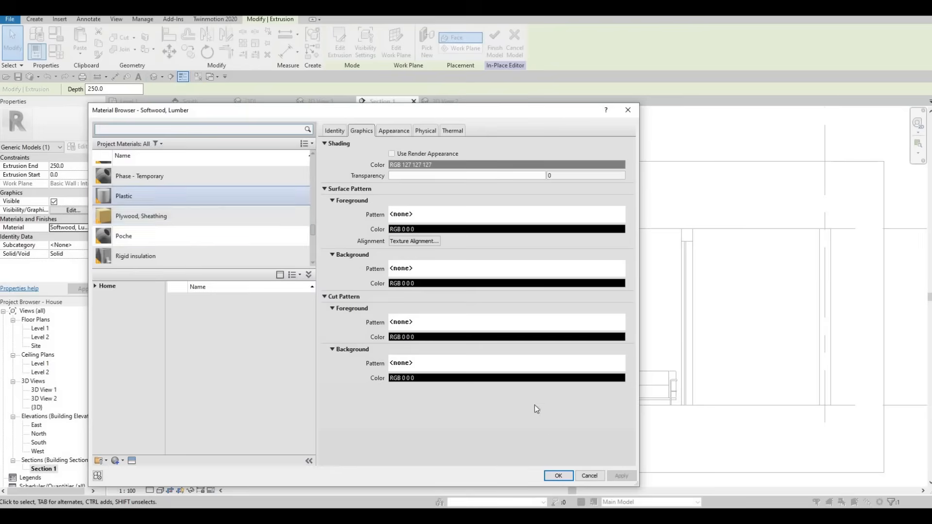
{"action": "left_click", "coordinate": [558, 476]}
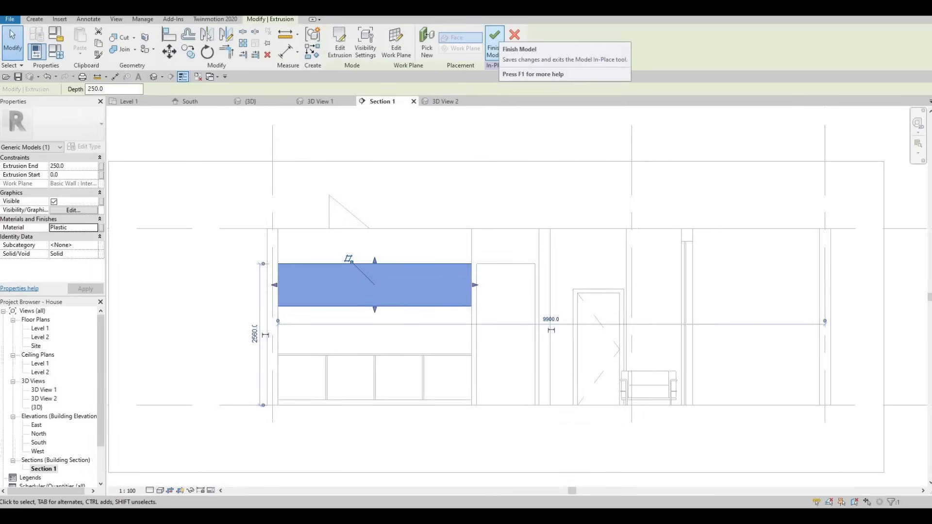
- Finish the in-place model and, in the Level 1 plan, stretch the upper cabinet's front face out toward the counter's front edge
{"action": "left_click", "coordinate": [494, 41]}
{"action": "double_click", "coordinate": [38, 329]}
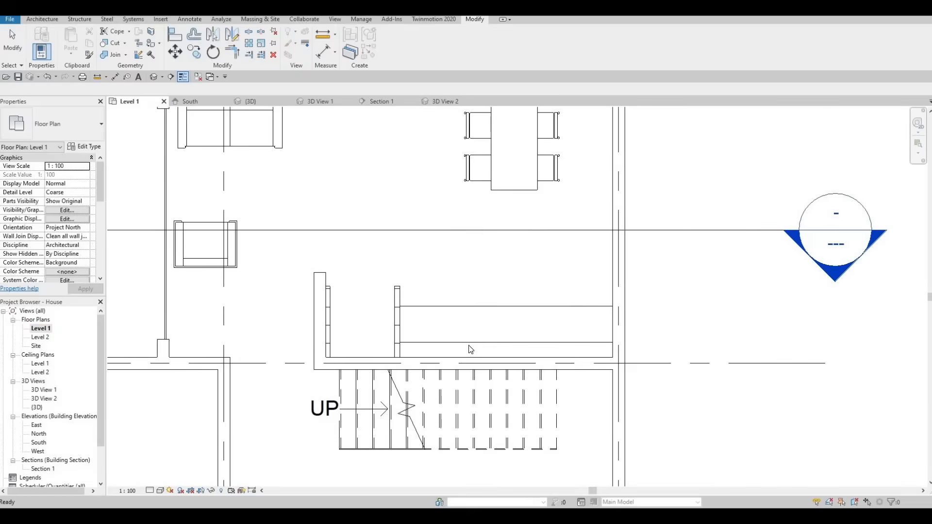
{"action": "left_click", "coordinate": [508, 344]}
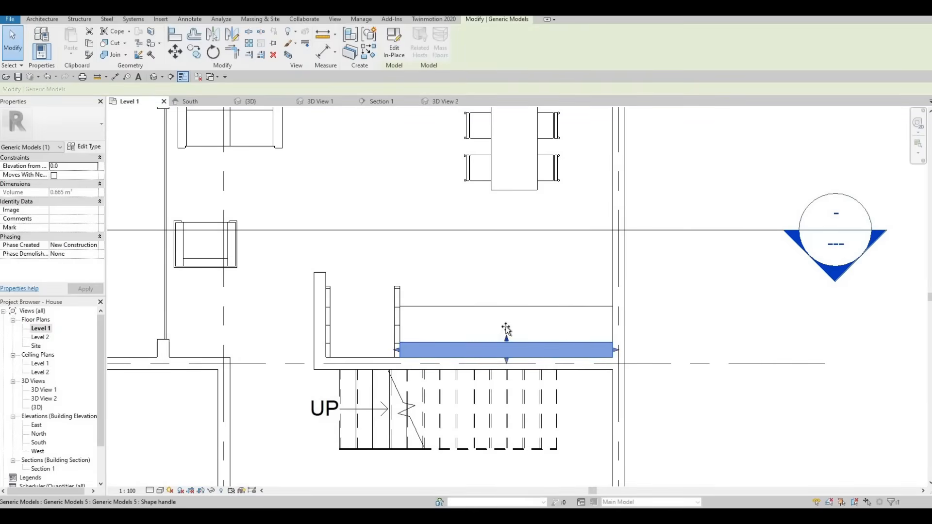
{"action": "left_click_drag", "start_coordinate": [506, 327], "coordinate": [510, 334]}
{"action": "key", "text": "Escape"}
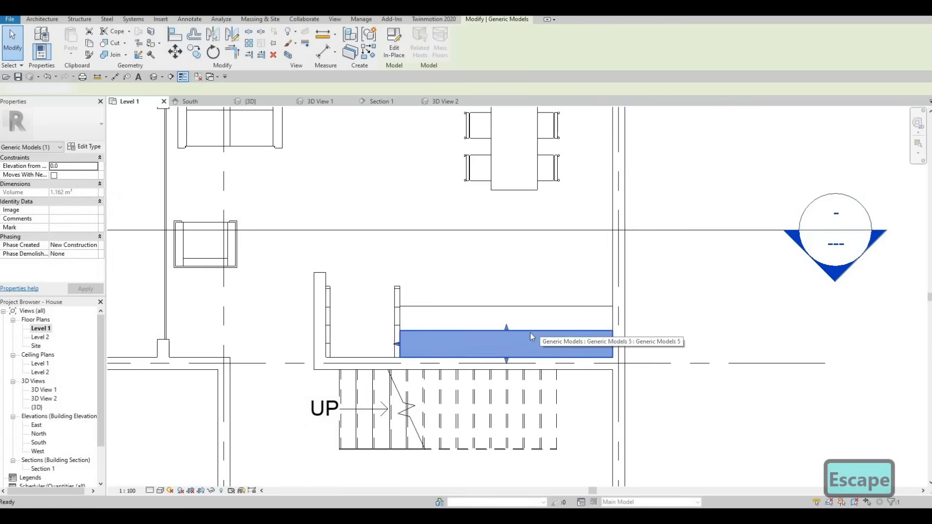
{"action": "left_click", "coordinate": [488, 339]}
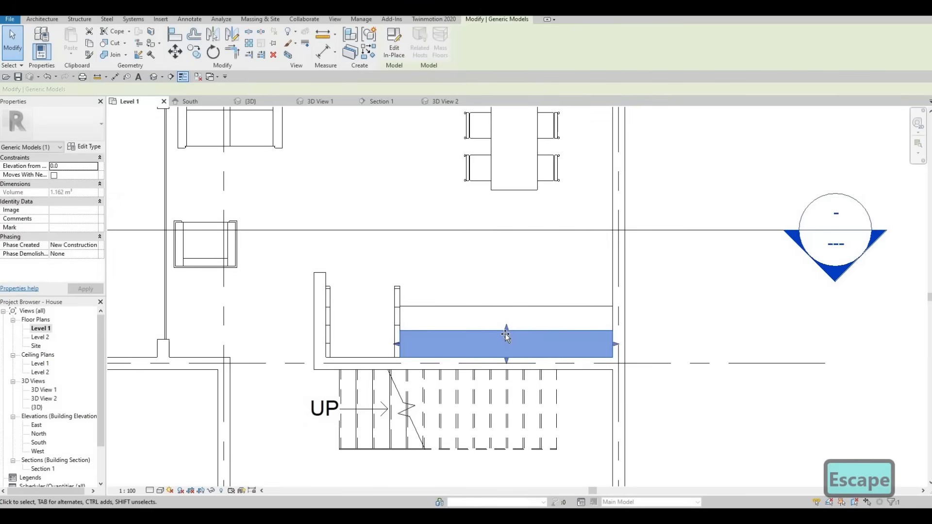
{"action": "left_click_drag", "start_coordinate": [506, 334], "coordinate": [508, 329]}
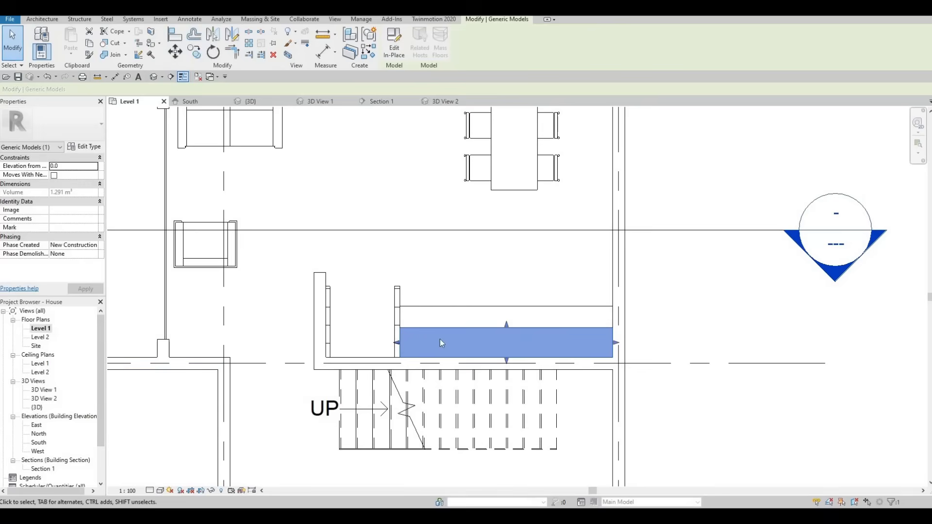
{"action": "left_click_drag", "start_coordinate": [508, 324], "coordinate": [504, 323]}
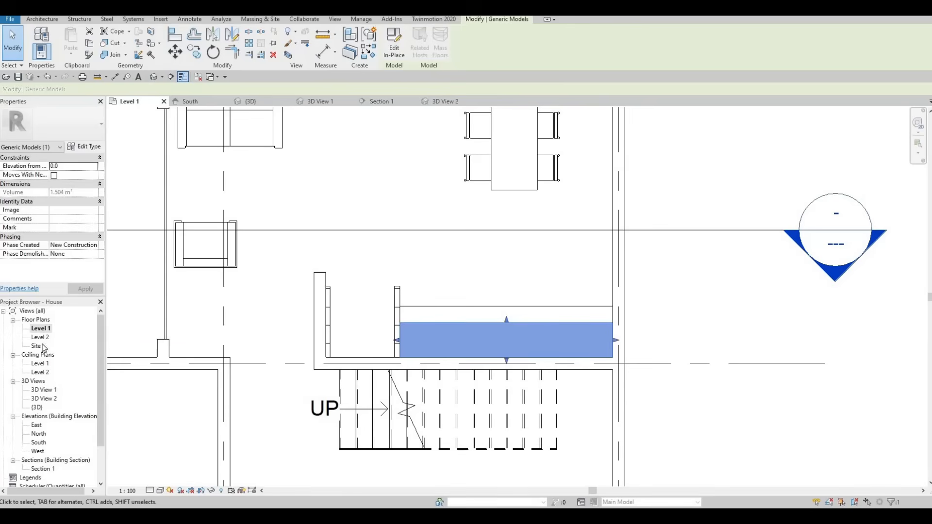
- Return to the Section 1 view and create a new in-place component in the Generic Models category with the default name
{"action": "double_click", "coordinate": [43, 469]}
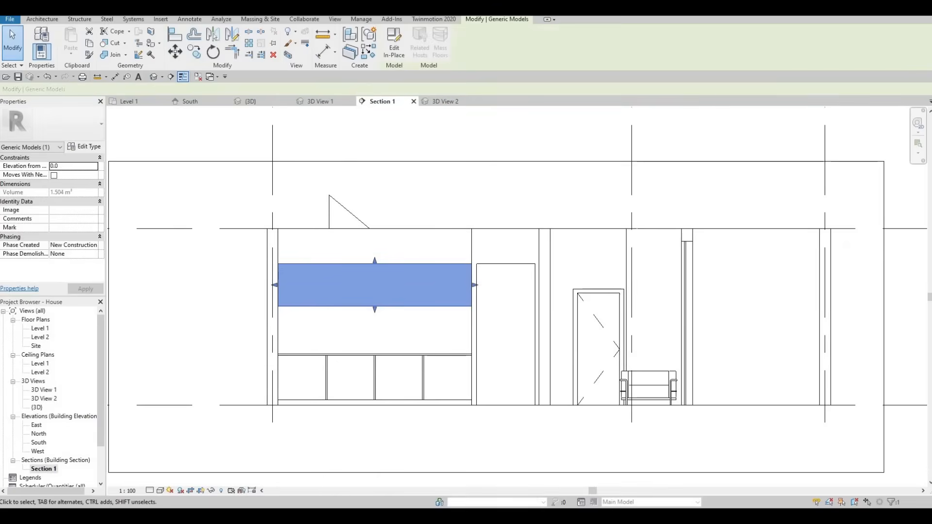
{"action": "left_click", "coordinate": [43, 19]}
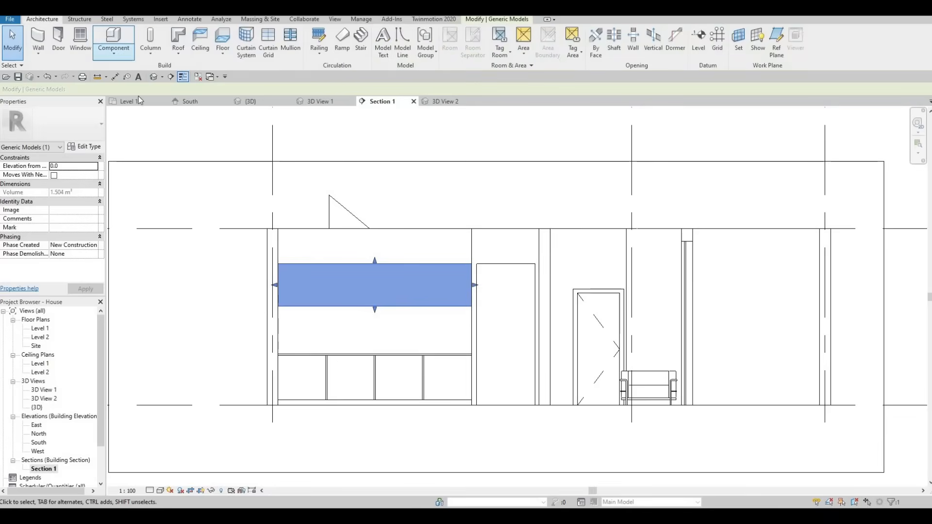
{"action": "left_click", "coordinate": [113, 51]}
{"action": "left_click", "coordinate": [122, 88]}
{"action": "scroll", "coordinate": [420, 247], "scroll_direction": "down", "scroll_amount": 3}
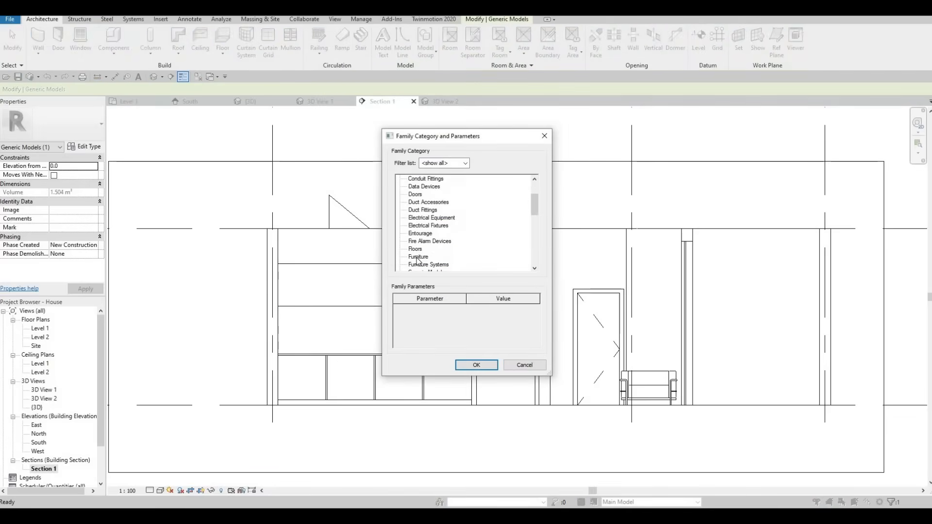
{"action": "key", "text": "Return"}
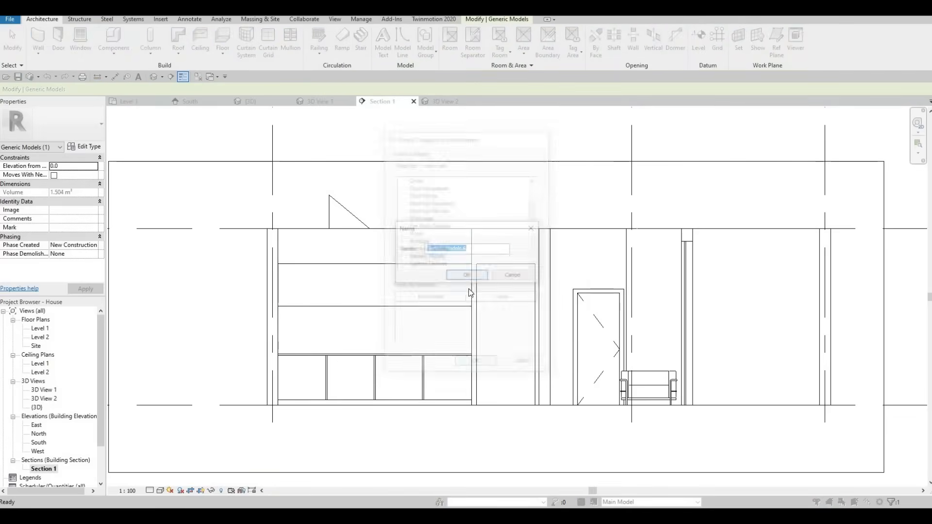
{"action": "key", "text": "Return"}
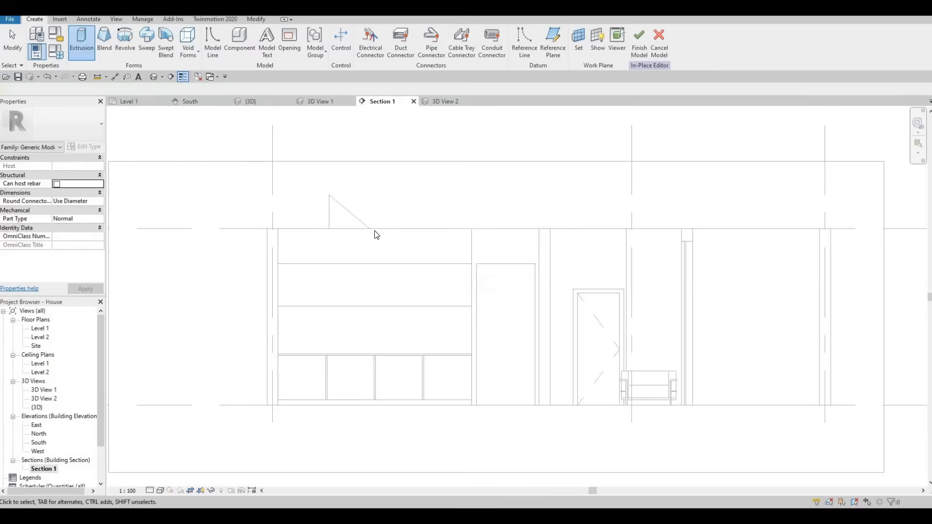
- Start an extrusion on the upper cabinet's front face and sketch a 3500 by 760 rectangle over its full outline
{"action": "left_click", "coordinate": [84, 39]}
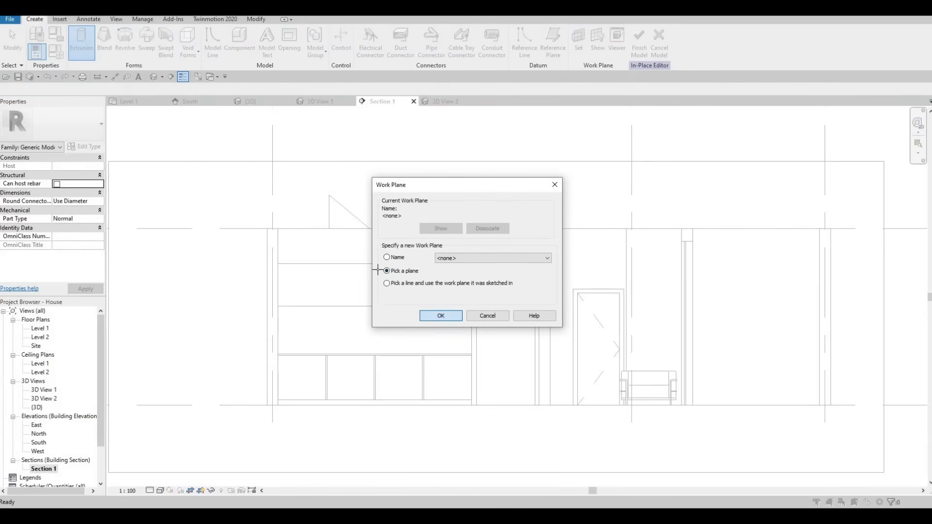
{"action": "key", "text": "Return"}
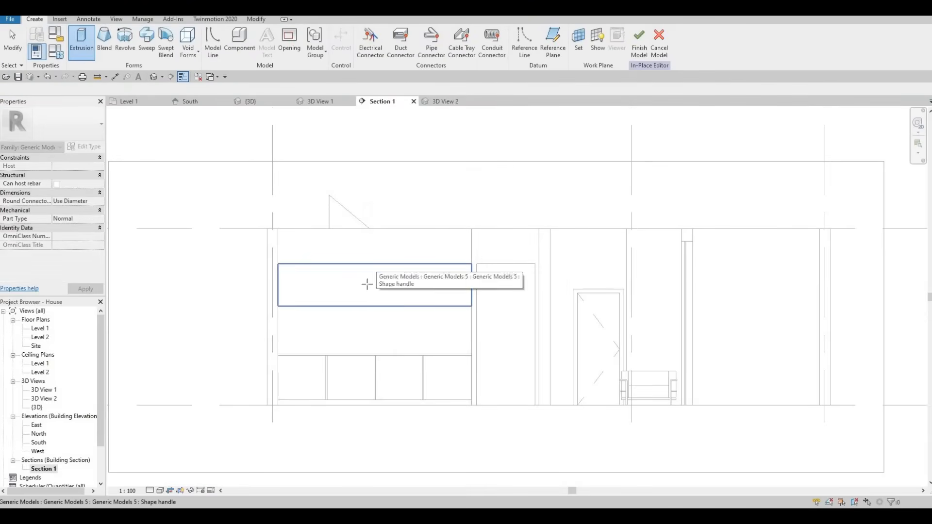
{"action": "left_click", "coordinate": [377, 273]}
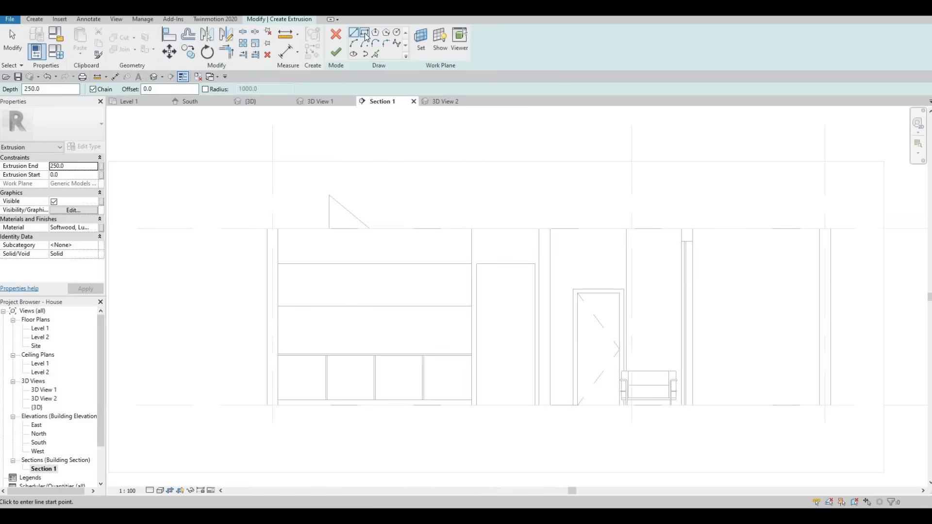
{"action": "left_click", "coordinate": [364, 32]}
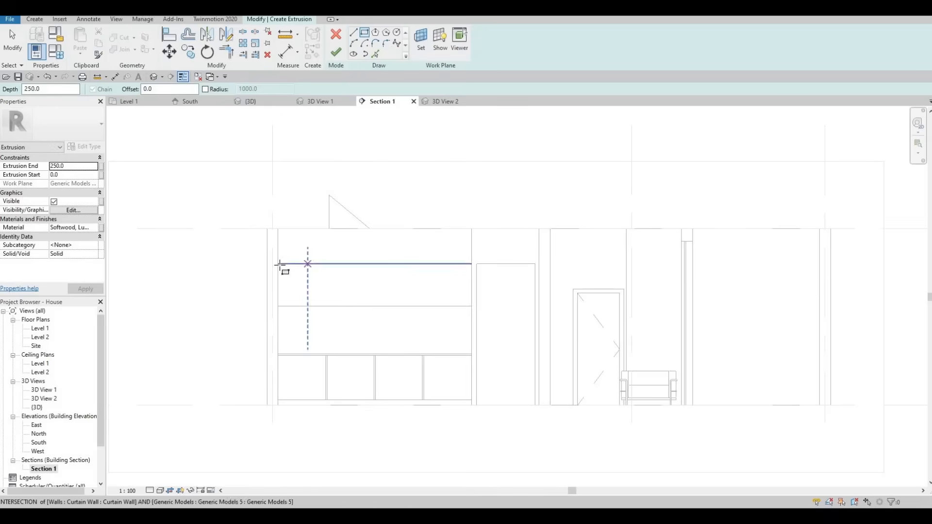
{"action": "left_click", "coordinate": [471, 306]}
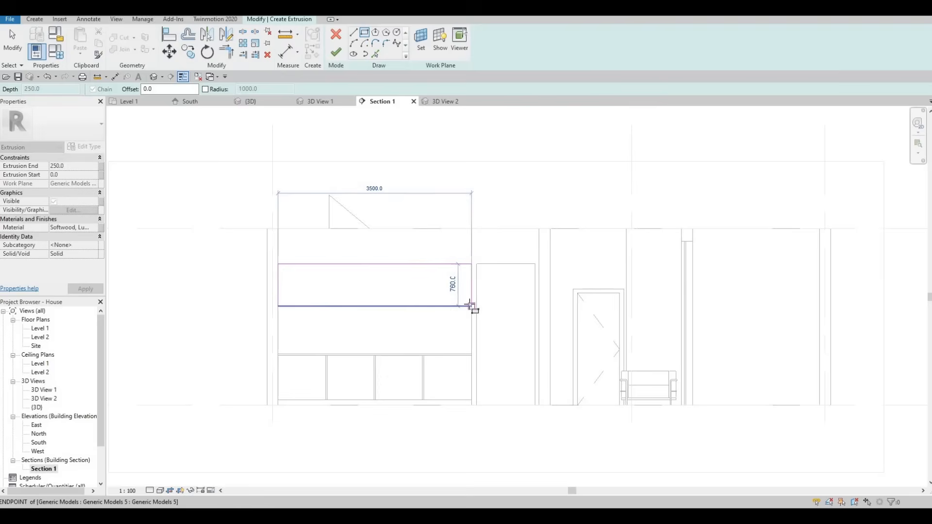
{"action": "key", "text": "Escape"}
- Draw a vertical line through the rectangle from the midpoint of its top edge to the midpoint of its bottom edge
{"action": "scroll", "coordinate": [346, 291], "scroll_direction": "up", "scroll_amount": 3}
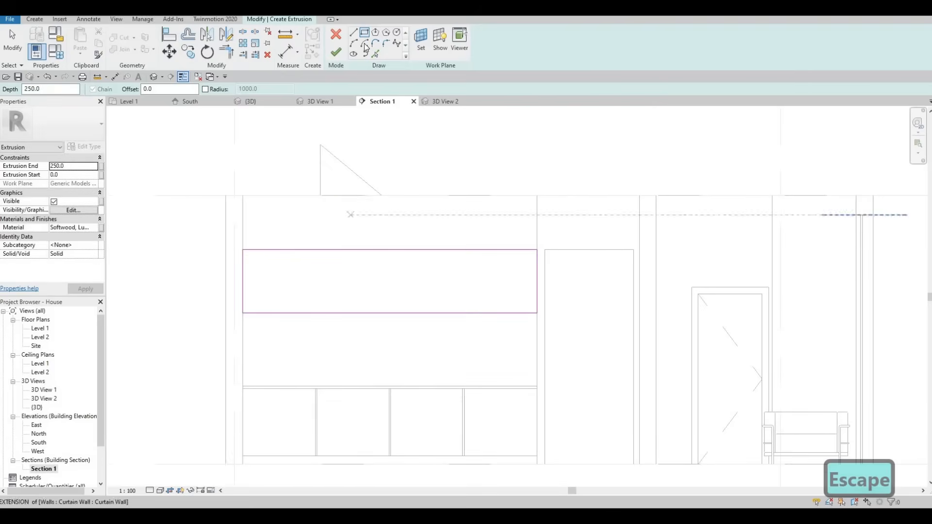
{"action": "key", "text": "l"}
{"action": "key", "text": "i"}
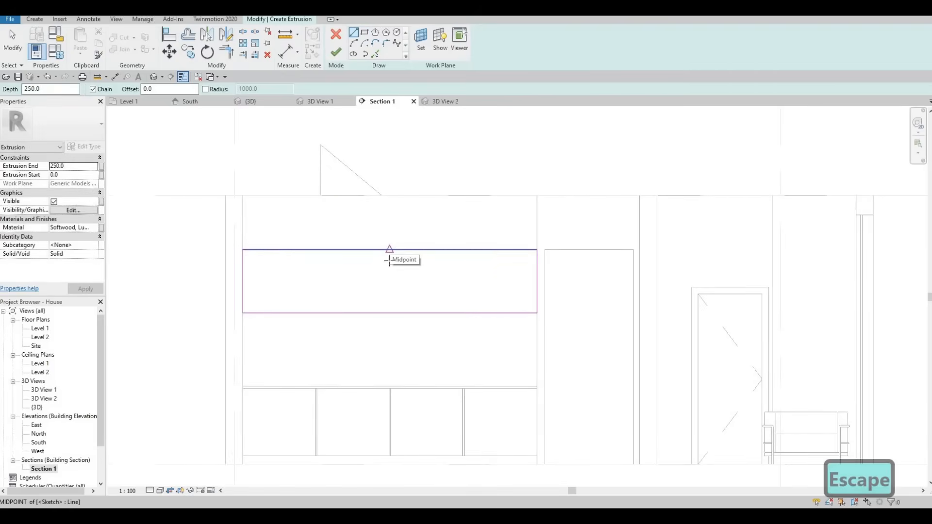
{"action": "left_click", "coordinate": [387, 261]}
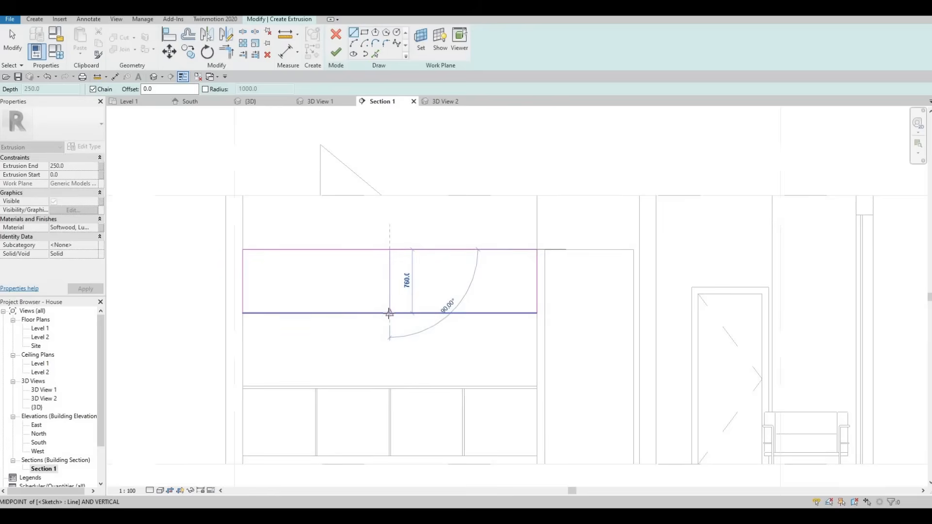
{"action": "left_click", "coordinate": [388, 313]}
{"action": "key", "text": "Escape"}
{"action": "key", "text": "Escape"}
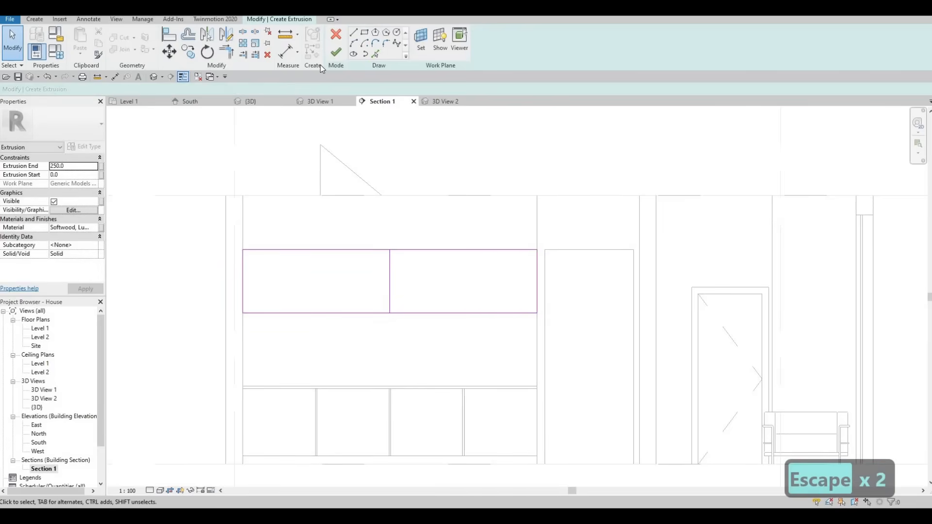
{"action": "key", "text": "F1"}
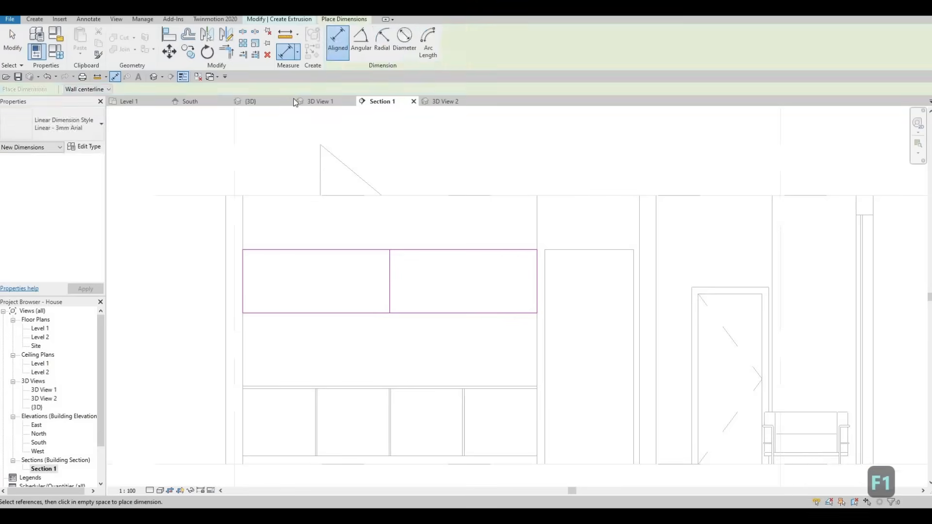
{"action": "key", "text": "Escape"}
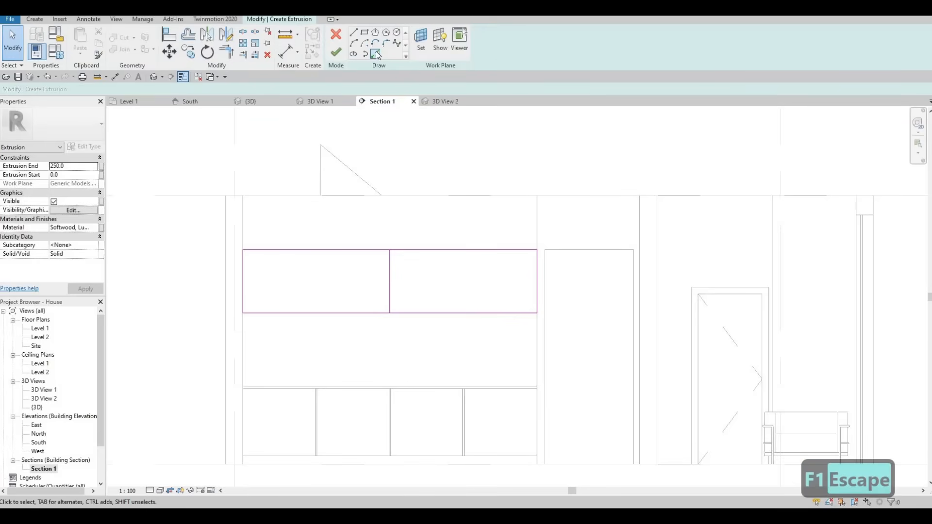
- Offset the rectangle's vertical centre line by 870 to both sides, dividing the cabinet front into four panels
{"action": "left_click", "coordinate": [376, 54]}
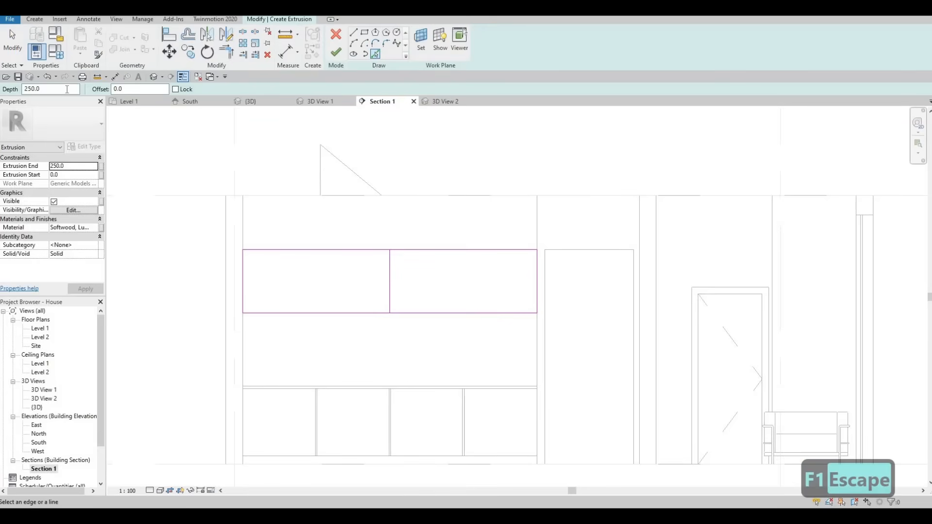
{"action": "type", "text": "8"}
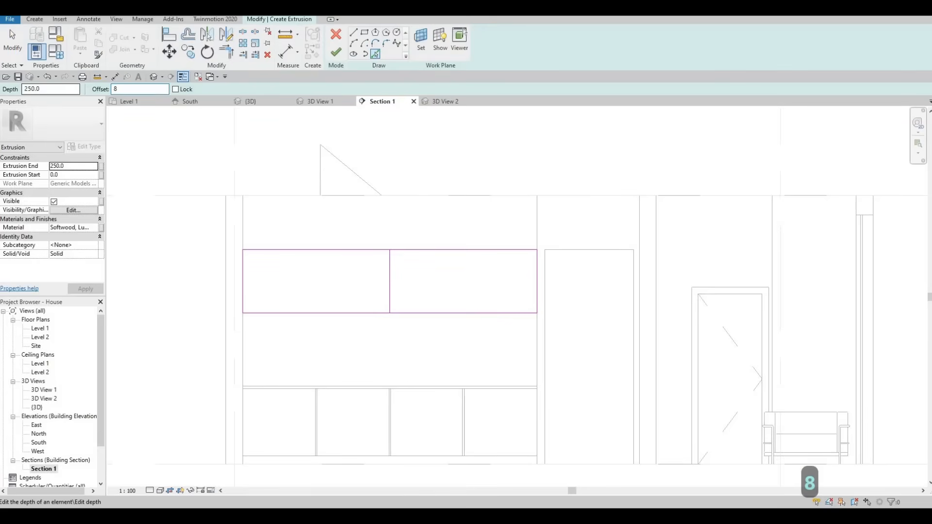
{"action": "type", "text": "70"}
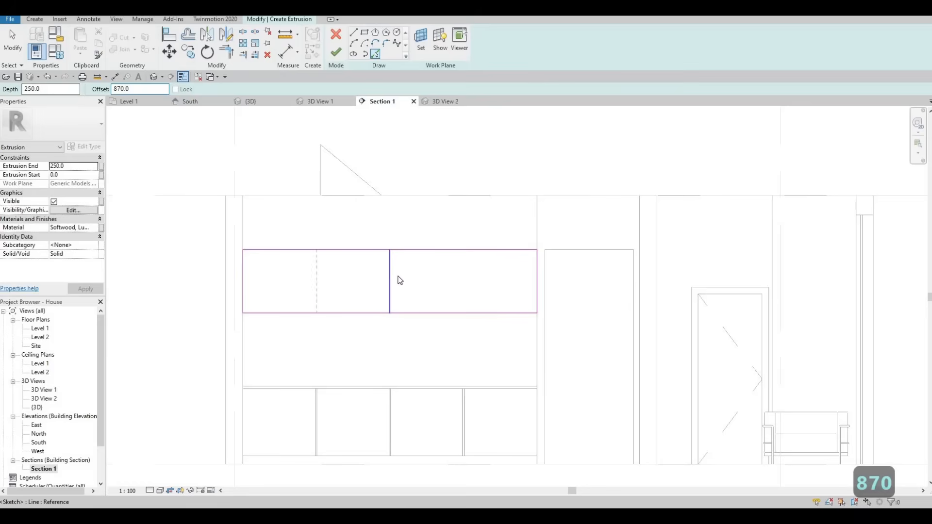
{"action": "key", "text": "Escape"}
{"action": "key", "text": "Escape"}
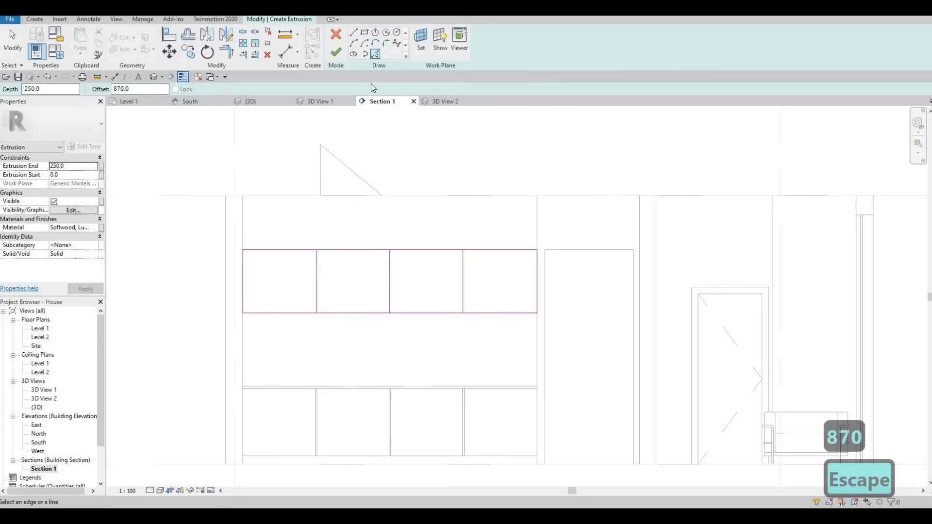
- Offset each of the three vertical divider lines by 10 to both sides to outline the gaps between the panels
{"action": "left_click", "coordinate": [375, 54]}
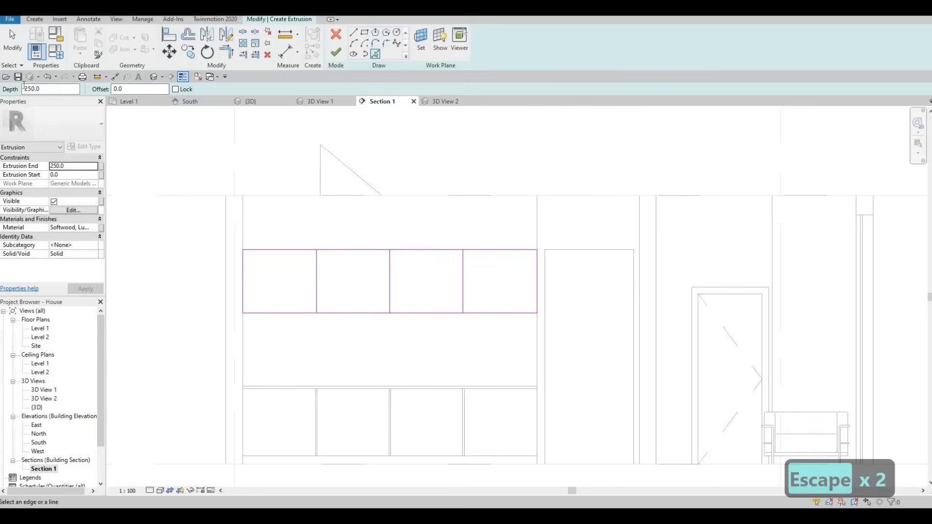
{"action": "type", "text": "10"}
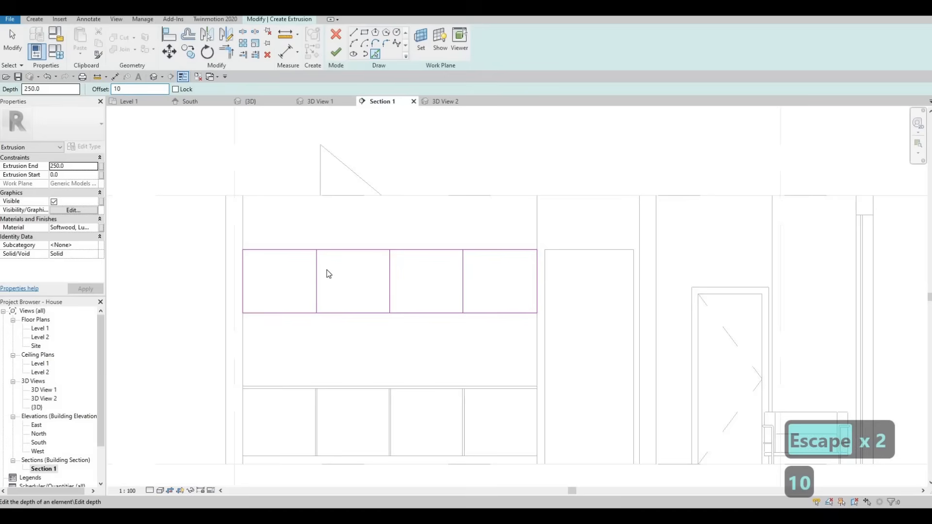
{"action": "scroll", "coordinate": [310, 268], "scroll_direction": "up", "scroll_amount": 5}
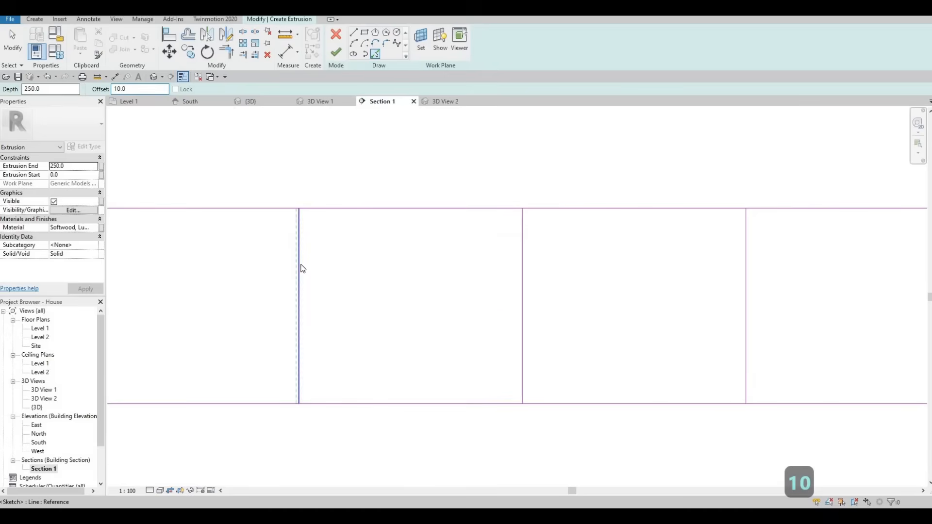
{"action": "left_click", "coordinate": [303, 268]}
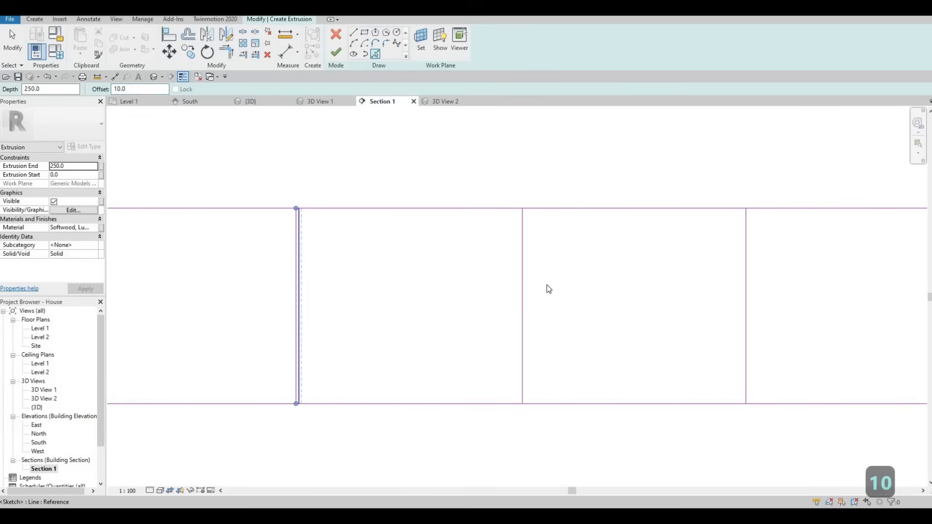
{"action": "left_click", "coordinate": [523, 268]}
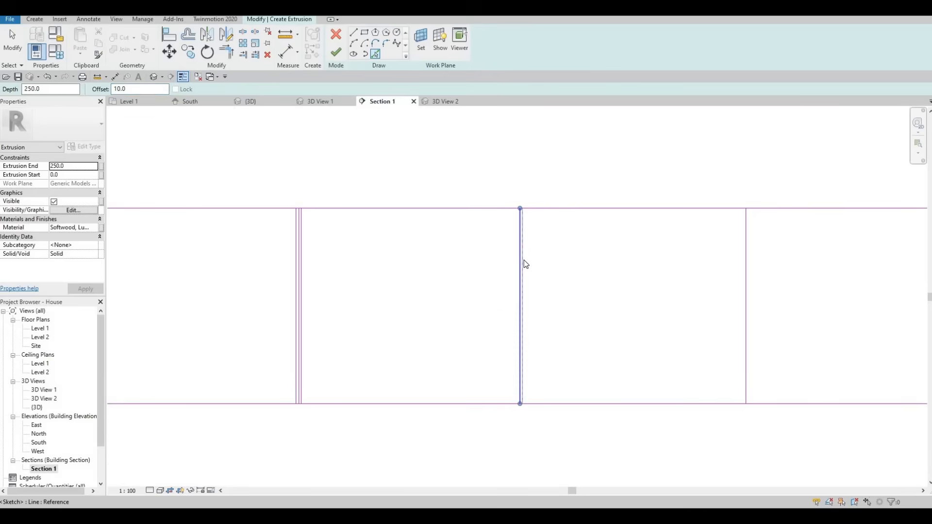
{"action": "left_click", "coordinate": [744, 265]}
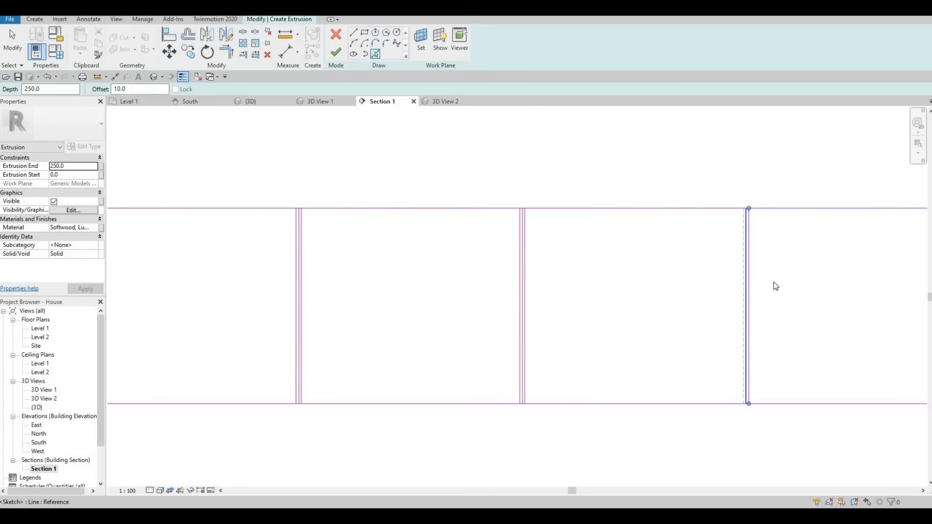
{"action": "middle_click_drag", "start_coordinate": [919, 294], "coordinate": [577, 297]}
{"action": "middle_click_drag", "start_coordinate": [413, 270], "coordinate": [560, 266]}
{"action": "scroll", "coordinate": [549, 264], "scroll_direction": "down", "scroll_amount": 2}
{"action": "key", "text": "Escape"}
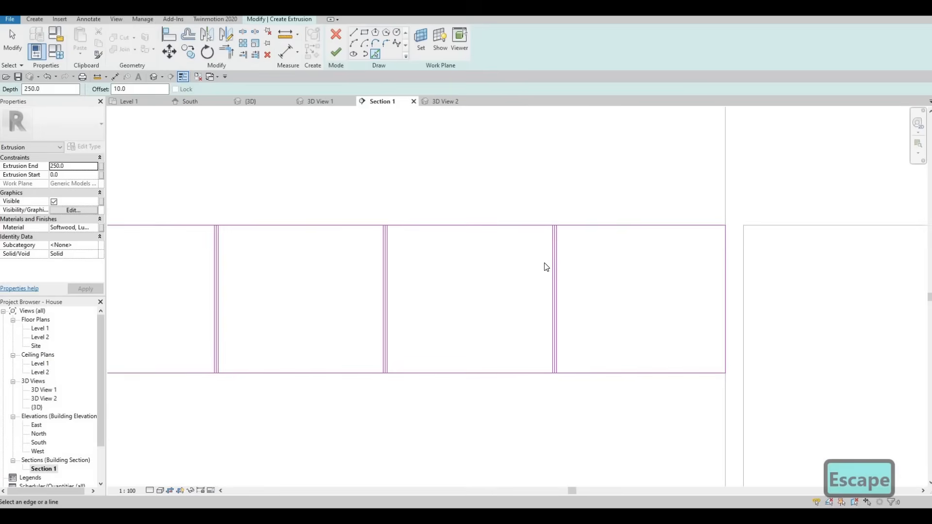
{"action": "key", "text": "Escape"}
- Delete the middle line of each of the three vertical line groups, leaving only the gap outlines between the four panels
{"action": "scroll", "coordinate": [550, 261], "scroll_direction": "up", "scroll_amount": 3}
{"action": "scroll", "coordinate": [551, 259], "scroll_direction": "up", "scroll_amount": 1}
{"action": "key", "text": "Escape"}
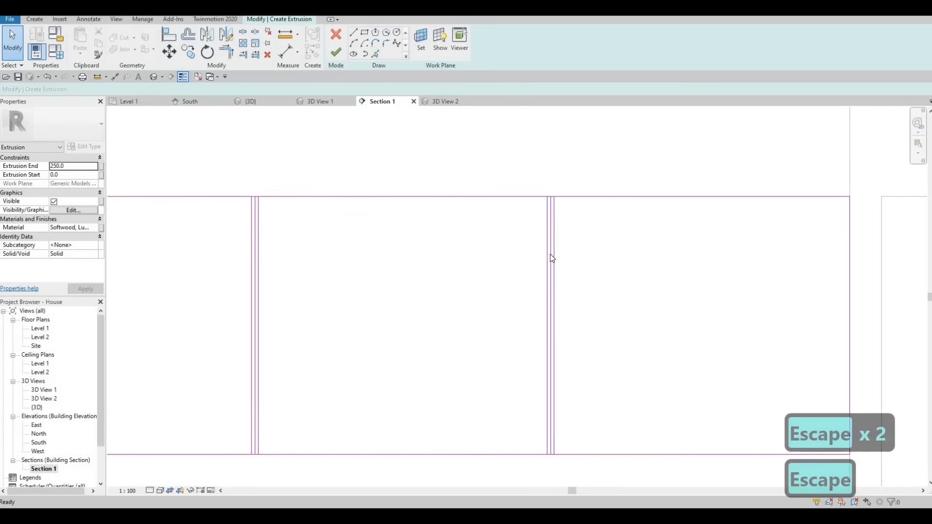
{"action": "scroll", "coordinate": [550, 259], "scroll_direction": "up", "scroll_amount": 2}
{"action": "left_click", "coordinate": [553, 259]}
{"action": "key", "text": "Delete"}
{"action": "scroll", "coordinate": [424, 233], "scroll_direction": "down", "scroll_amount": 3}
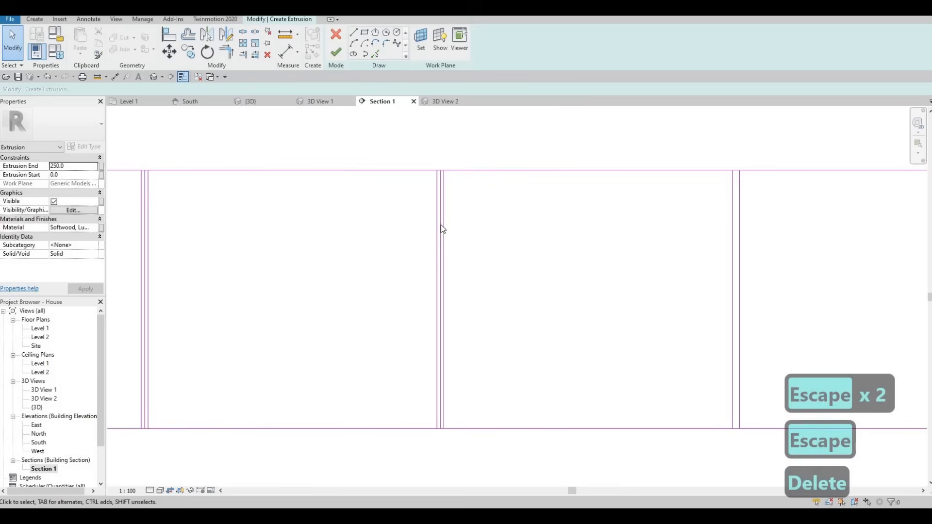
{"action": "scroll", "coordinate": [441, 229], "scroll_direction": "up", "scroll_amount": 2}
{"action": "key", "text": "Delete"}
{"action": "scroll", "coordinate": [245, 251], "scroll_direction": "down", "scroll_amount": 2}
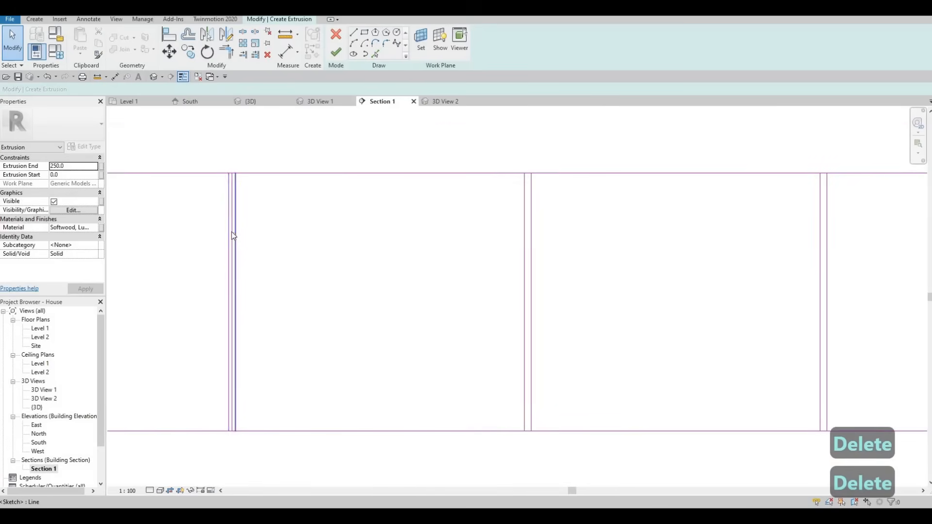
{"action": "scroll", "coordinate": [232, 233], "scroll_direction": "up", "scroll_amount": 2}
{"action": "left_click", "coordinate": [232, 233]}
{"action": "key", "text": "Delete"}
{"action": "scroll", "coordinate": [270, 228], "scroll_direction": "down", "scroll_amount": 3}
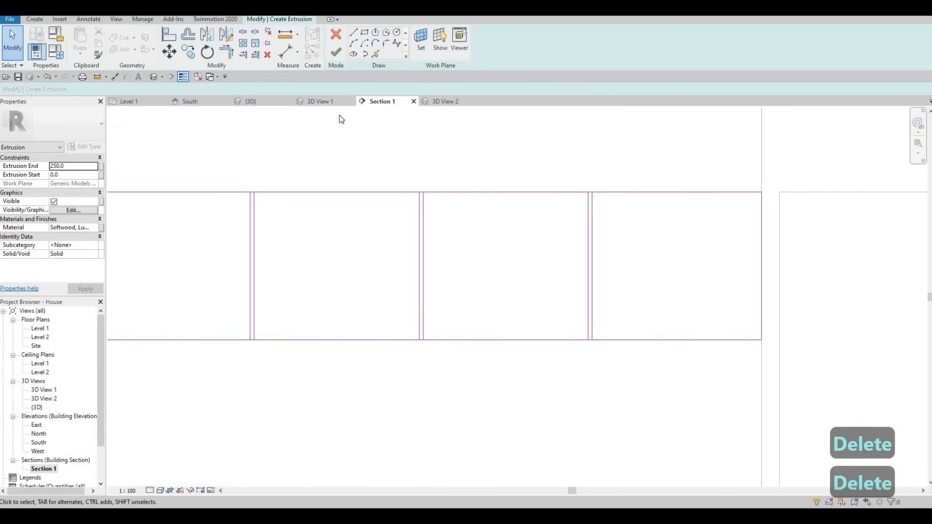
- Split the sketch's top edge with Split Element inside the gaps between the panels
{"action": "key", "text": "s"}
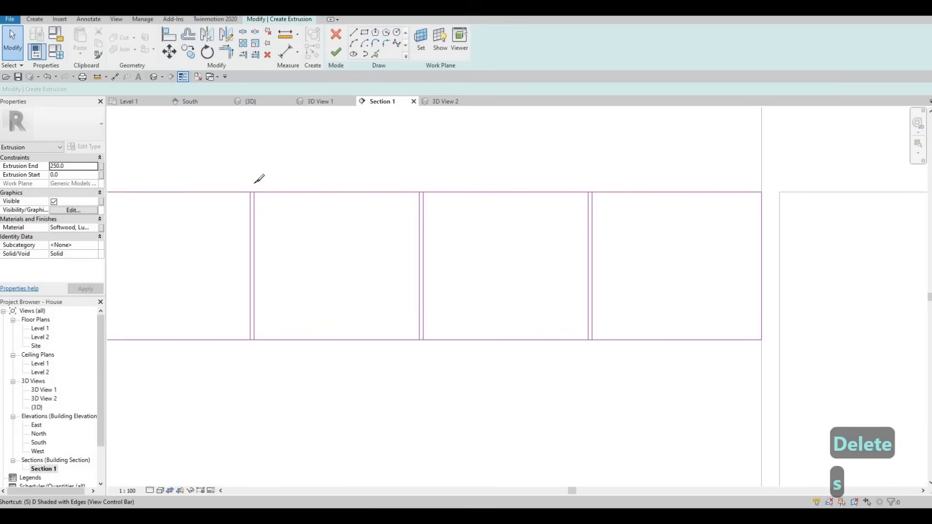
{"action": "key", "text": "l"}
{"action": "scroll", "coordinate": [258, 185], "scroll_direction": "up", "scroll_amount": 3}
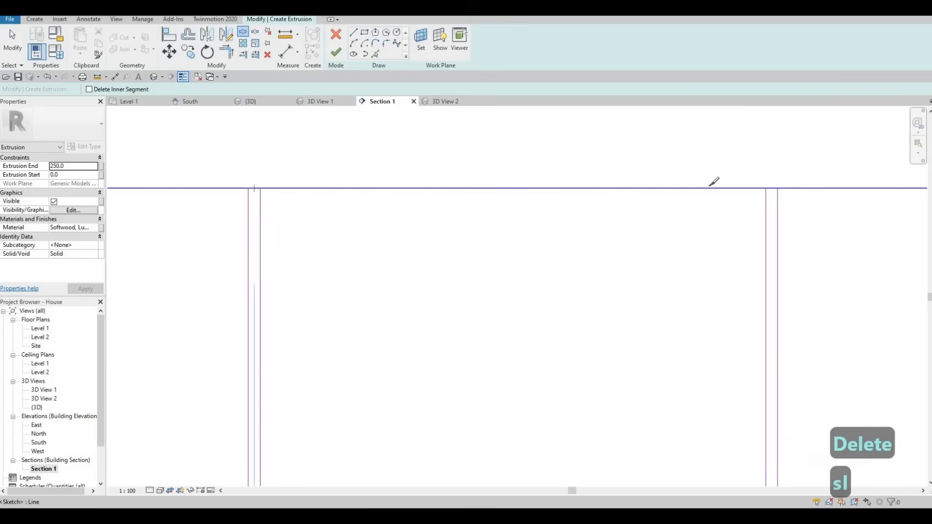
{"action": "left_click", "coordinate": [771, 189]}
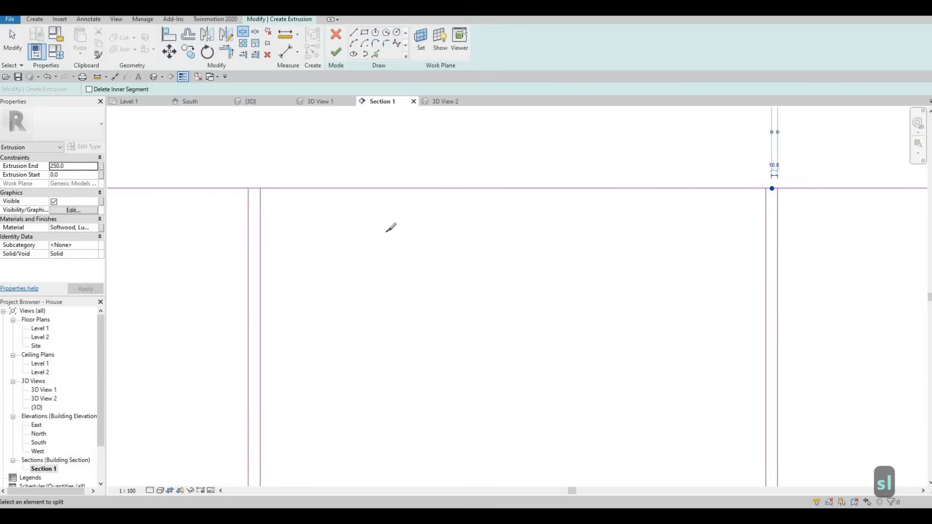
{"action": "middle_click_drag", "start_coordinate": [863, 224], "coordinate": [386, 232]}
{"action": "middle_click_drag", "start_coordinate": [791, 204], "coordinate": [560, 204]}
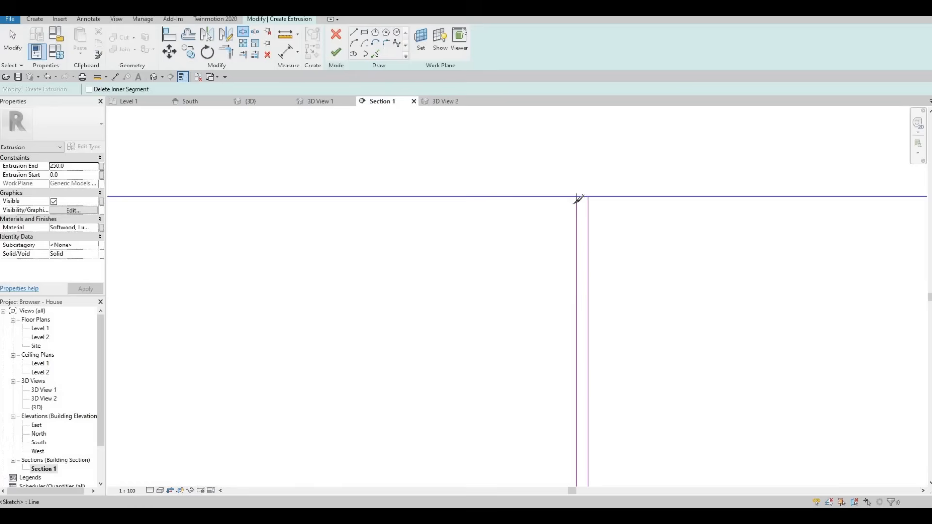
{"action": "left_click", "coordinate": [576, 196]}
- Split the sketch's bottom edge inside the gaps between the panels
{"action": "scroll", "coordinate": [576, 198], "scroll_direction": "down", "scroll_amount": 3}
{"action": "middle_click_drag", "start_coordinate": [543, 361], "coordinate": [511, 199]}
{"action": "scroll", "coordinate": [551, 354], "scroll_direction": "up", "scroll_amount": 3}
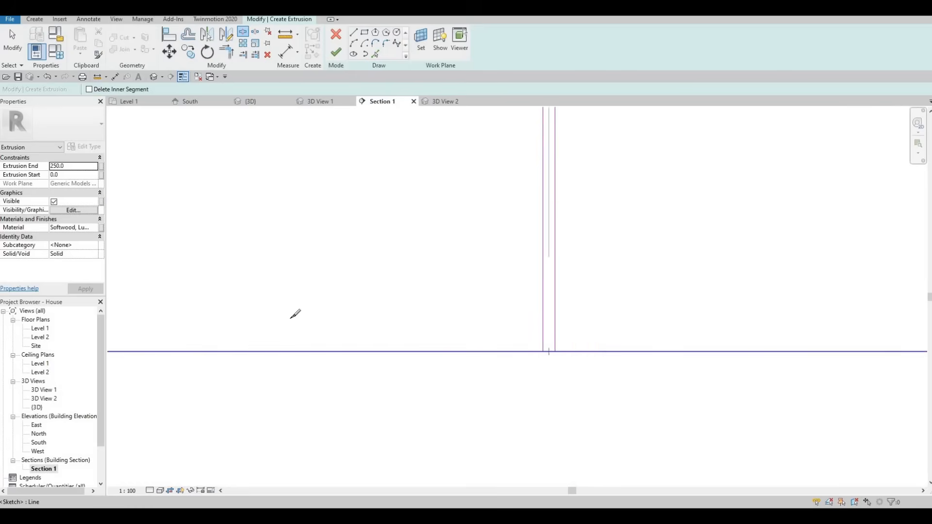
{"action": "left_click", "coordinate": [555, 351]}
{"action": "middle_click_drag", "start_coordinate": [436, 334], "coordinate": [813, 312]}
{"action": "left_click", "coordinate": [403, 329]}
{"action": "middle_click_drag", "start_coordinate": [410, 325], "coordinate": [512, 308]}
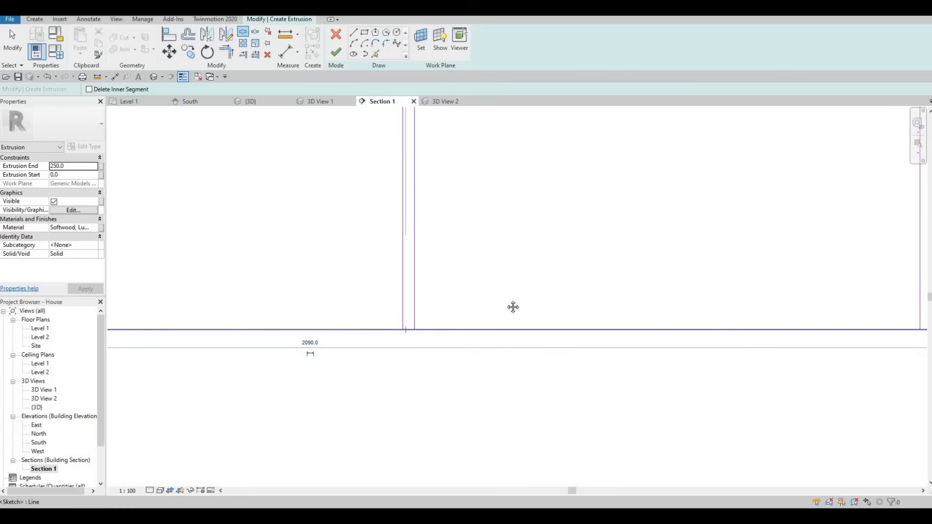
{"action": "middle_click_drag", "start_coordinate": [425, 304], "coordinate": [468, 301]}
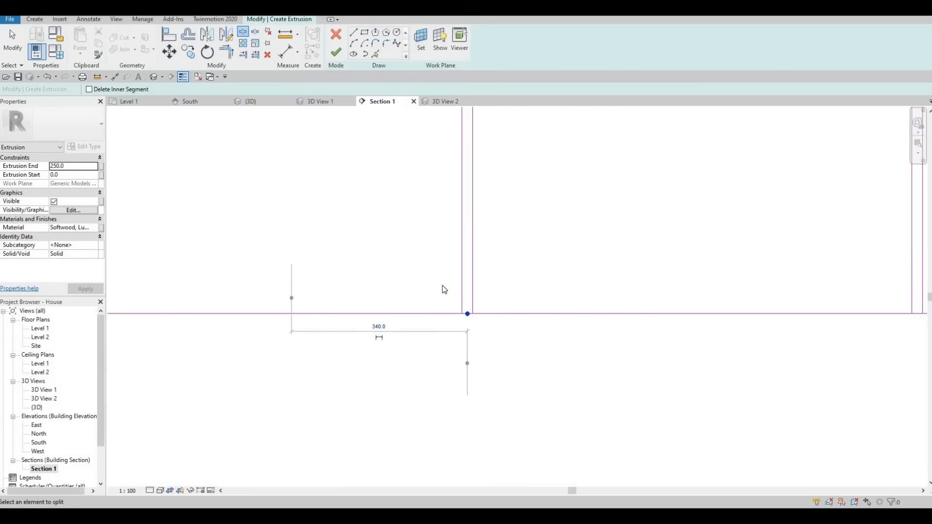
- Trim the bottom edge to the vertical panel sides at the left and middle gaps, forming closed lower corners
{"action": "key", "text": "Escape"}
{"action": "scroll", "coordinate": [443, 288], "scroll_direction": "down", "scroll_amount": 2}
{"action": "key", "text": "Escape"}
{"action": "key", "text": "Escape"}
{"action": "key", "text": "t"}
{"action": "key", "text": "r"}
{"action": "scroll", "coordinate": [452, 273], "scroll_direction": "up", "scroll_amount": 2}
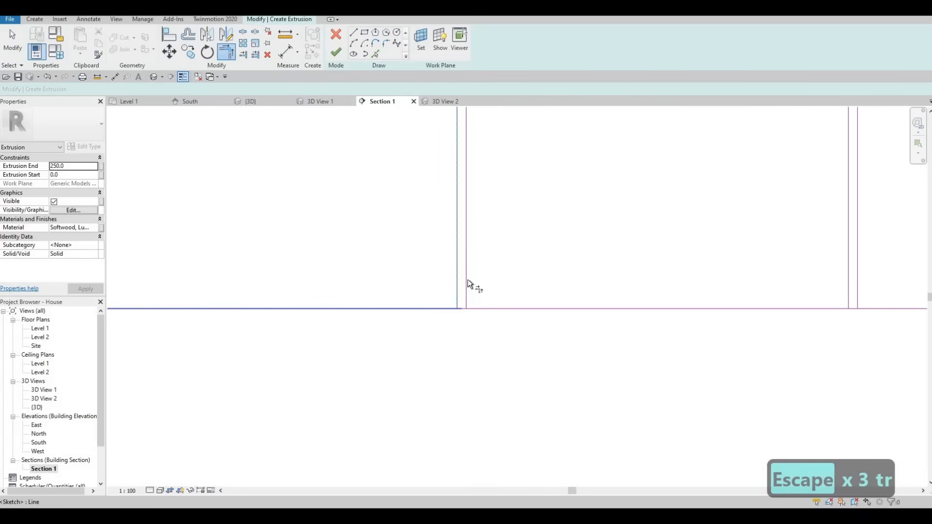
{"action": "left_click", "coordinate": [842, 283]}
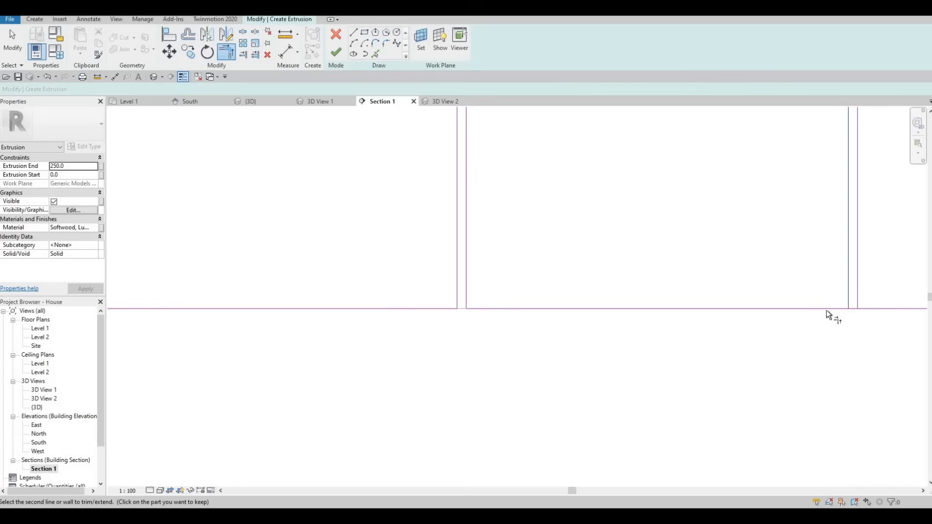
{"action": "left_click", "coordinate": [825, 310]}
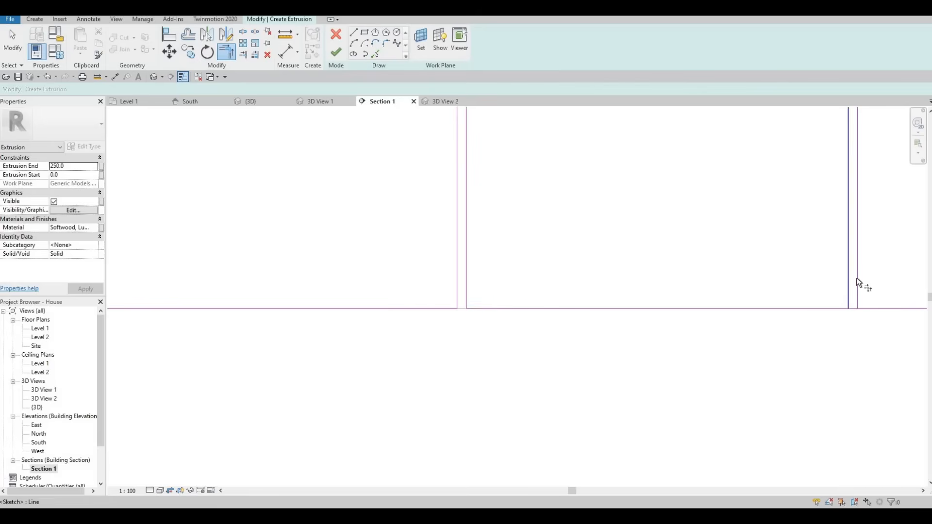
{"action": "left_click", "coordinate": [856, 278]}
{"action": "scroll", "coordinate": [547, 244], "scroll_direction": "down", "scroll_amount": 5}
{"action": "scroll", "coordinate": [514, 170], "scroll_direction": "up", "scroll_amount": 4}
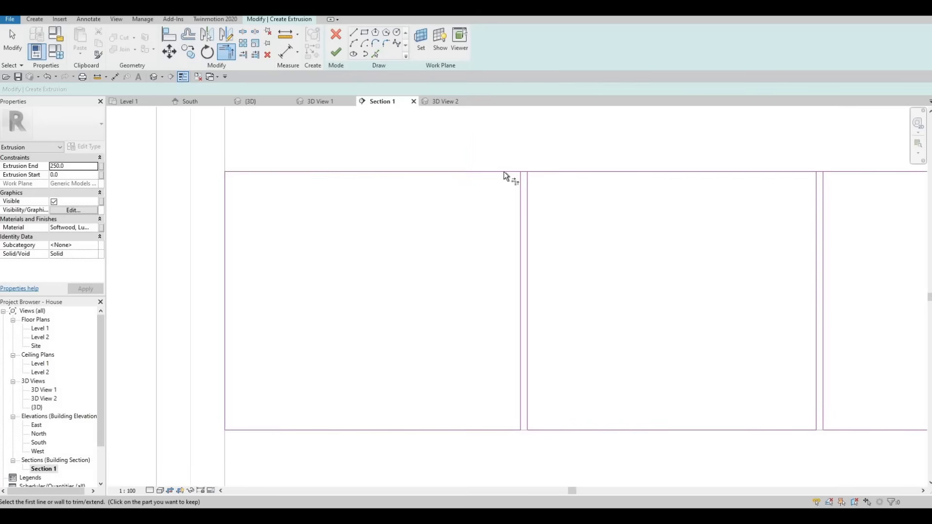
- Trim the top edge to the vertical panel sides at the left and middle gaps
{"action": "left_click", "coordinate": [516, 173]}
{"action": "left_click", "coordinate": [522, 179]}
{"action": "left_click", "coordinate": [526, 181]}
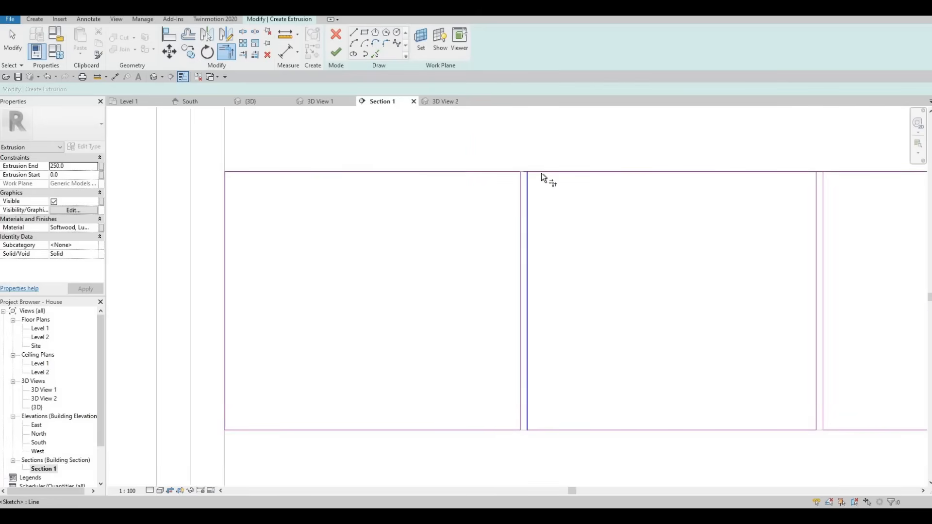
{"action": "left_click", "coordinate": [541, 173]}
{"action": "middle_click_drag", "start_coordinate": [825, 173], "coordinate": [616, 200]}
{"action": "scroll", "coordinate": [582, 201], "scroll_direction": "up", "scroll_amount": 2}
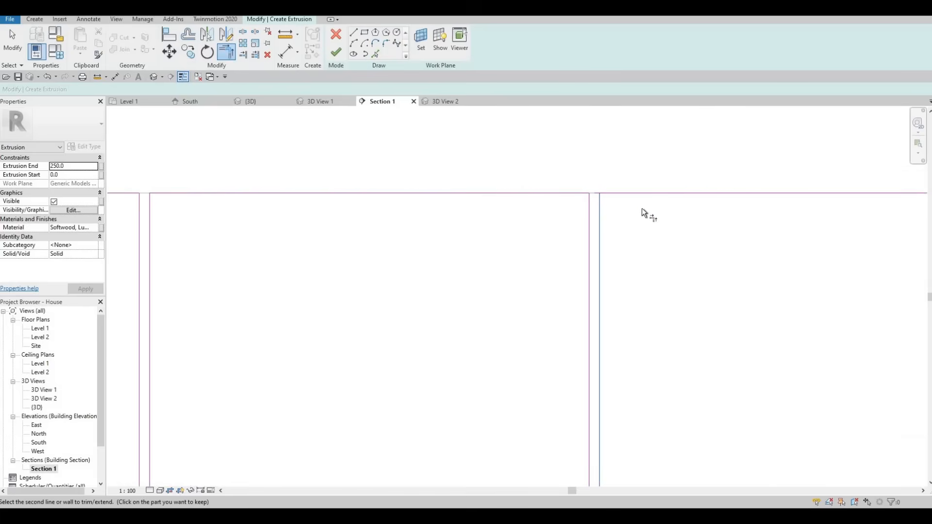
{"action": "scroll", "coordinate": [596, 210], "scroll_direction": "down", "scroll_amount": 3}
- Trim the top edge to the two panel sides at the rightmost gap to form the upper corners
{"action": "scroll", "coordinate": [529, 210], "scroll_direction": "up", "scroll_amount": 2}
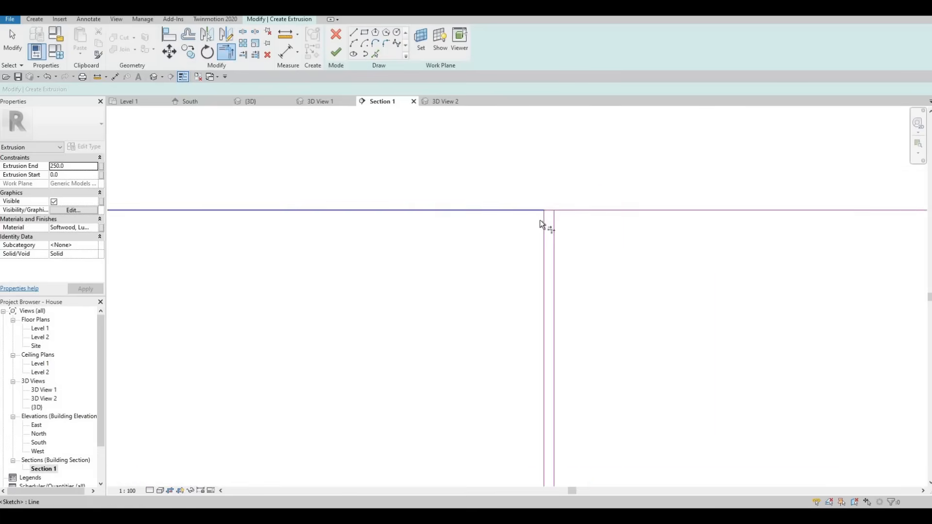
{"action": "left_click", "coordinate": [533, 212]}
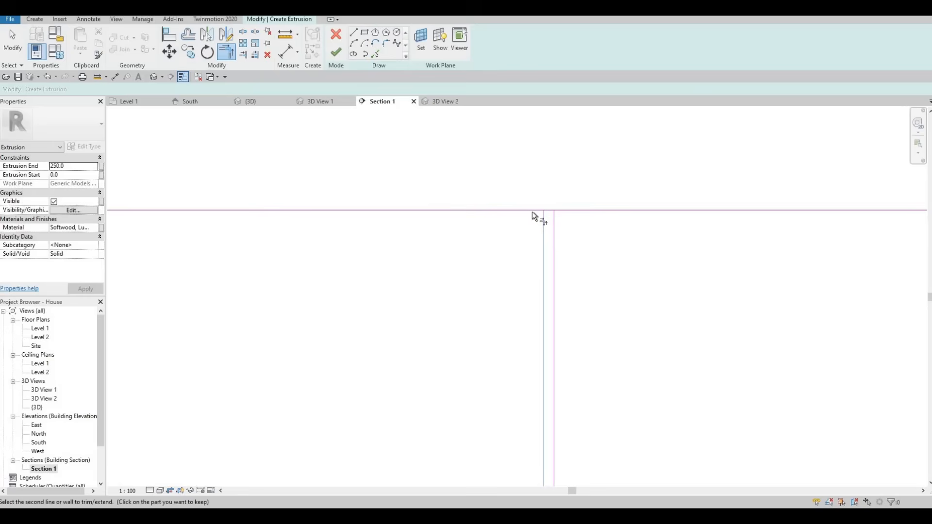
{"action": "left_click", "coordinate": [571, 210]}
{"action": "key", "text": "Escape"}
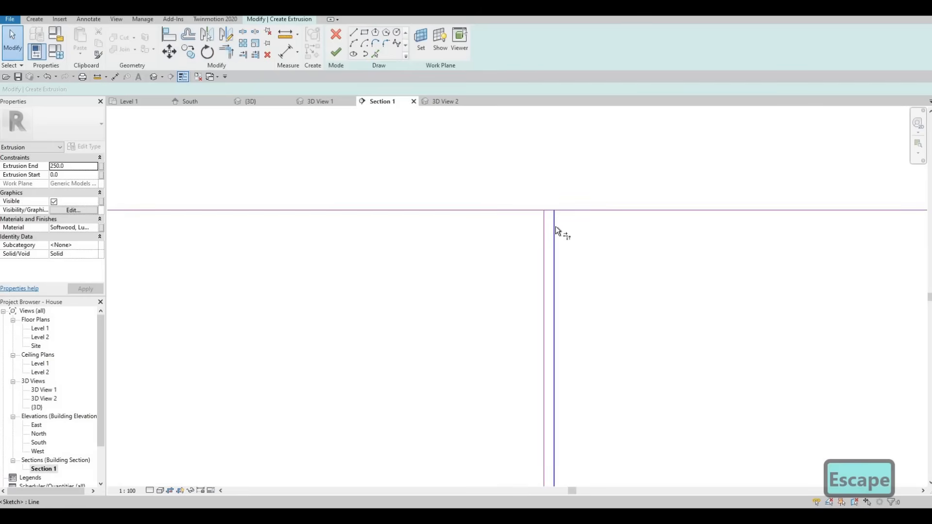
{"action": "key", "text": "t"}
{"action": "key", "text": "r"}
{"action": "key", "text": "Escape"}
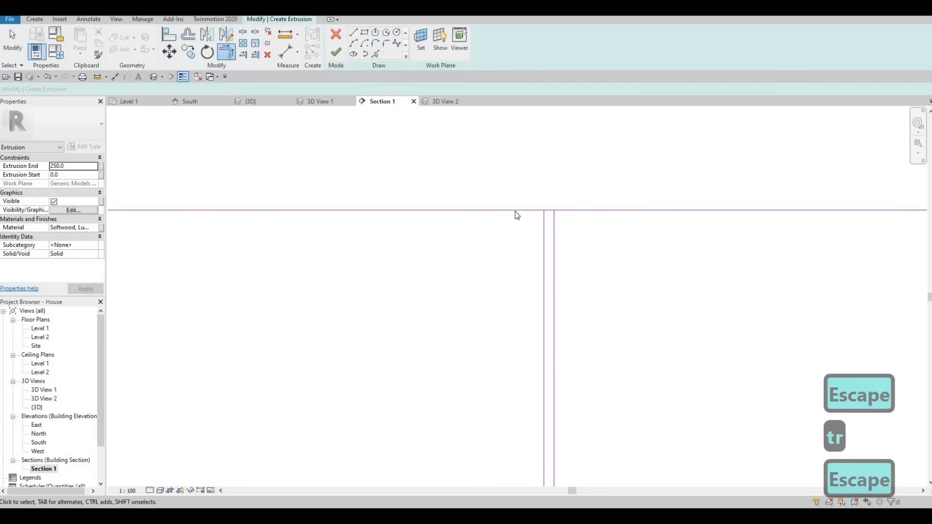
{"action": "scroll", "coordinate": [515, 211], "scroll_direction": "down", "scroll_amount": 2}
{"action": "key", "text": "t"}
{"action": "key", "text": "r"}
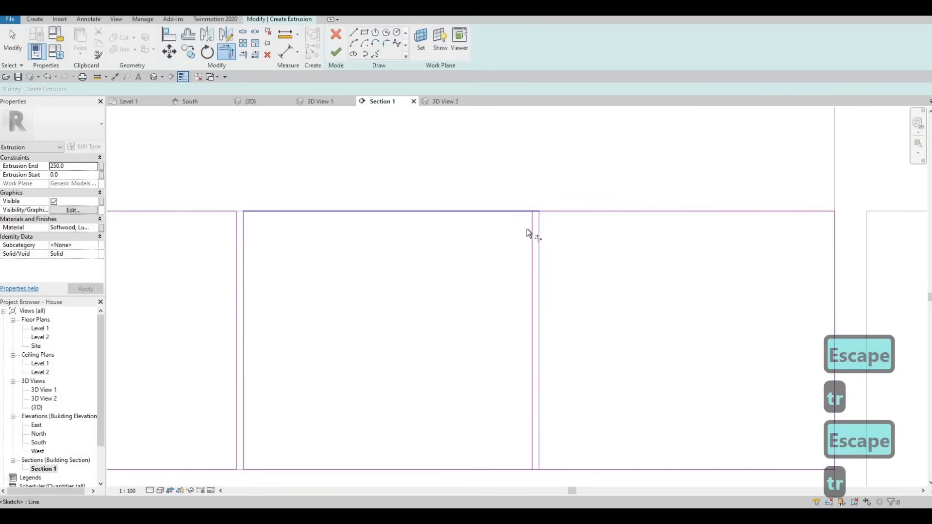
{"action": "key", "text": "Escape"}
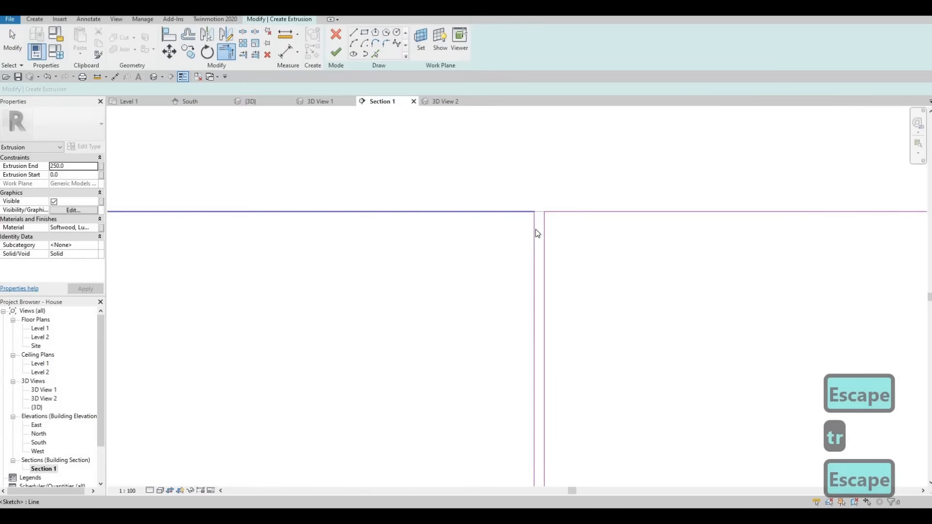
{"action": "scroll", "coordinate": [531, 232], "scroll_direction": "down", "scroll_amount": 3}
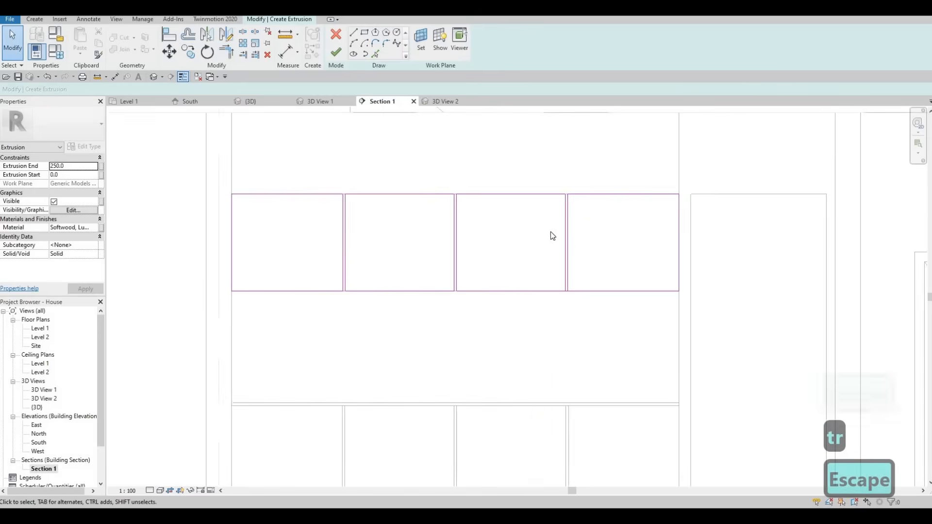
- Try to finish the extrusion sketch of the four upper cabinet panels
{"action": "left_click", "coordinate": [336, 54]}
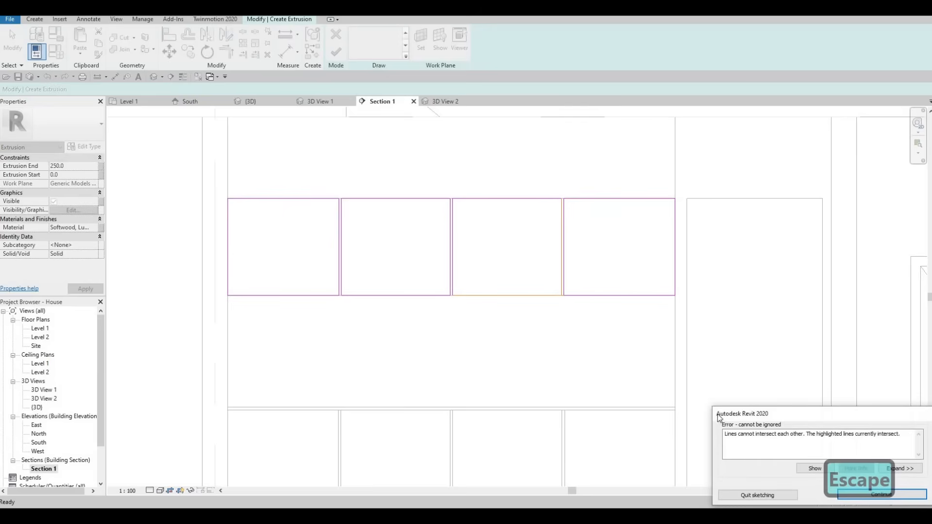
{"action": "key", "text": "Escape"}
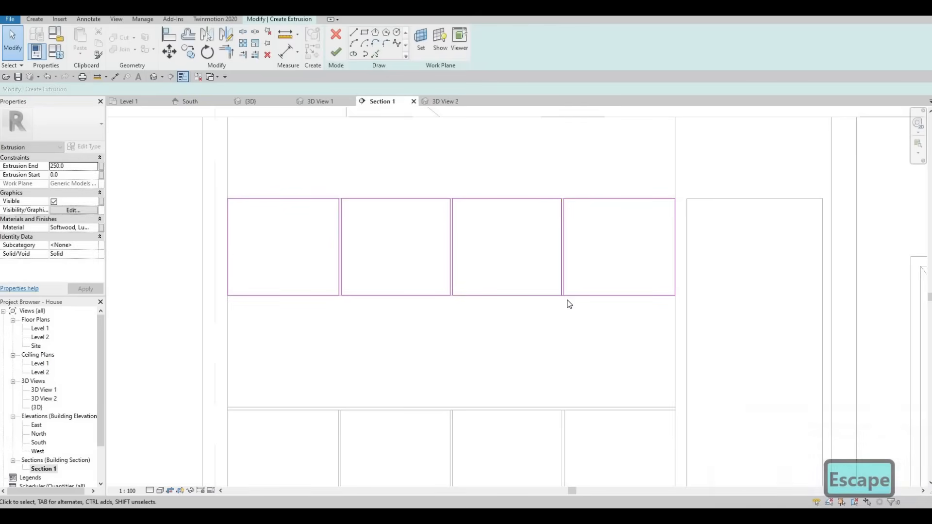
{"action": "key", "text": "Escape"}
- Trim the bottom edge to both panel sides at the rightmost gap and finish the extrusion sketch
{"action": "scroll", "coordinate": [565, 301], "scroll_direction": "up", "scroll_amount": 2}
{"action": "scroll", "coordinate": [560, 305], "scroll_direction": "up", "scroll_amount": 2}
{"action": "key", "text": "t"}
{"action": "key", "text": "r"}
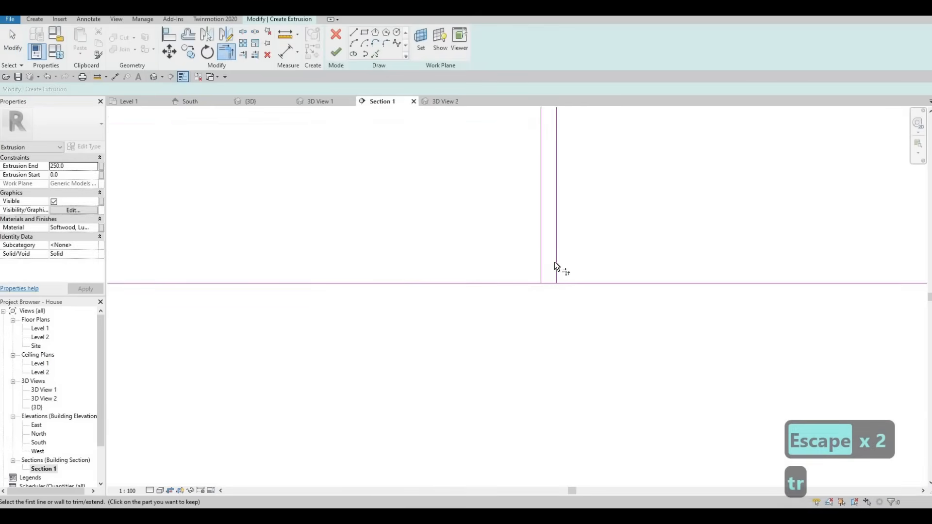
{"action": "left_click", "coordinate": [556, 262]}
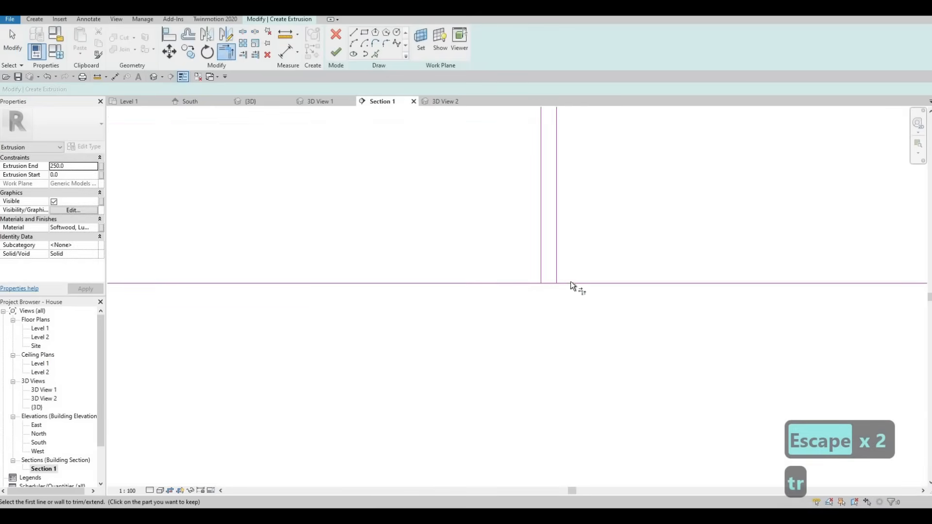
{"action": "left_click", "coordinate": [540, 255]}
{"action": "left_click", "coordinate": [511, 310]}
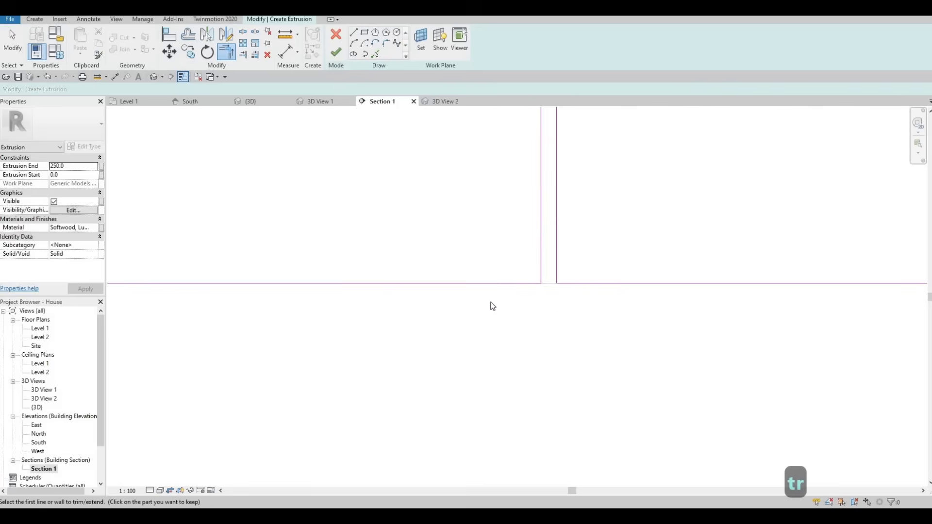
{"action": "scroll", "coordinate": [491, 305], "scroll_direction": "down", "scroll_amount": 5}
{"action": "key", "text": "Escape"}
{"action": "key", "text": "Escape"}
{"action": "key", "text": "Escape"}
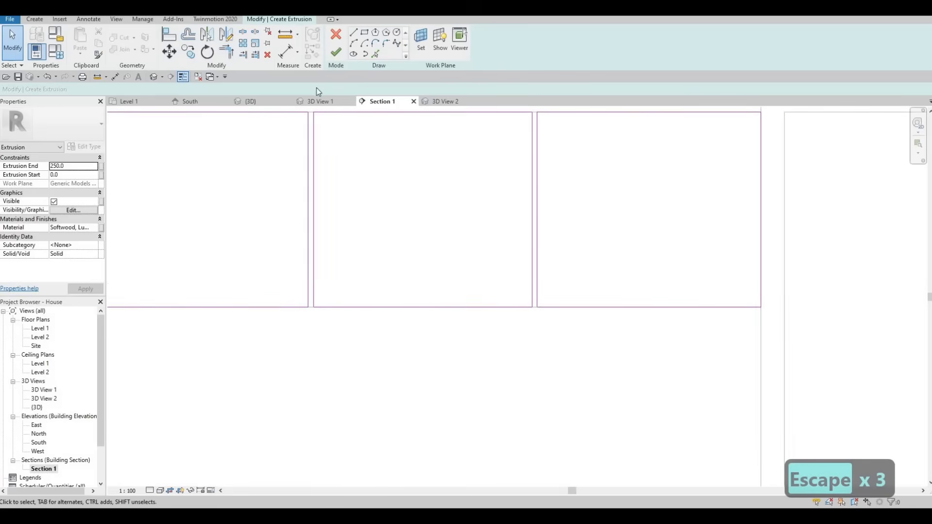
- Assign the Plastic material to the panel extrusion
{"action": "left_click", "coordinate": [96, 228]}
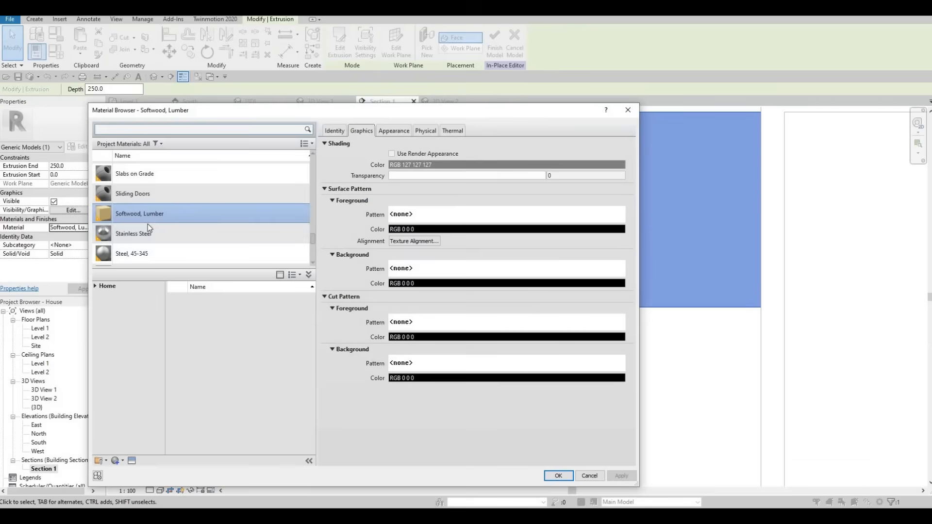
{"action": "scroll", "coordinate": [147, 223], "scroll_direction": "up", "scroll_amount": 5}
{"action": "left_click", "coordinate": [143, 219]}
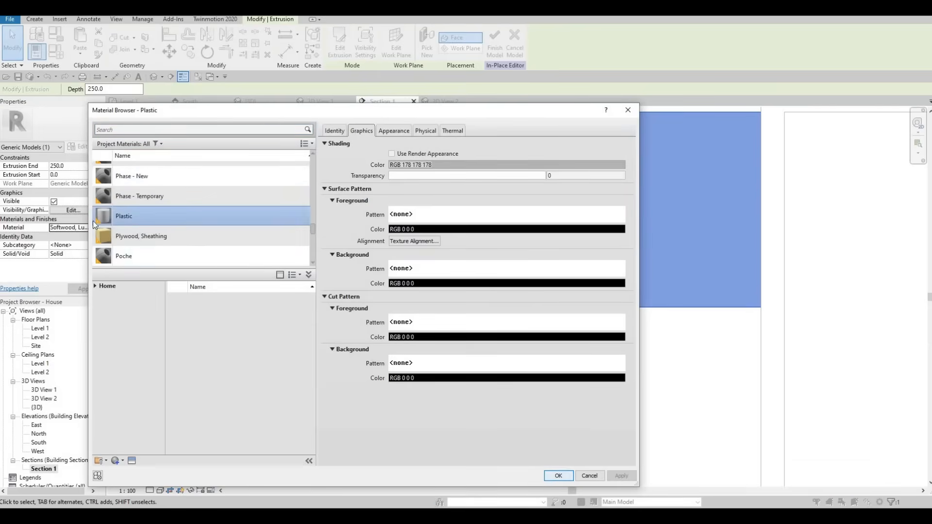
{"action": "key", "text": "Return"}
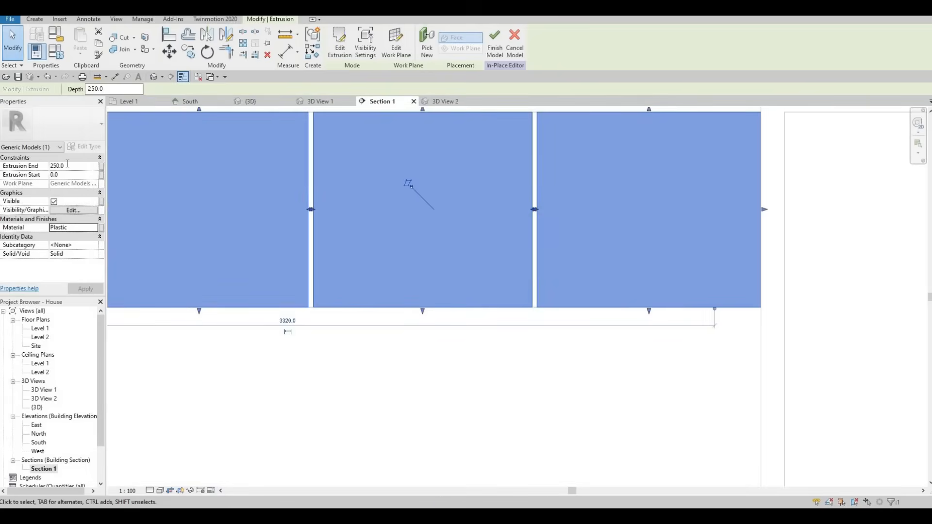
- Set the panels' extrusion end to 10 and finish the in-place model
{"action": "left_click", "coordinate": [67, 163]}
{"action": "type", "text": "10"}
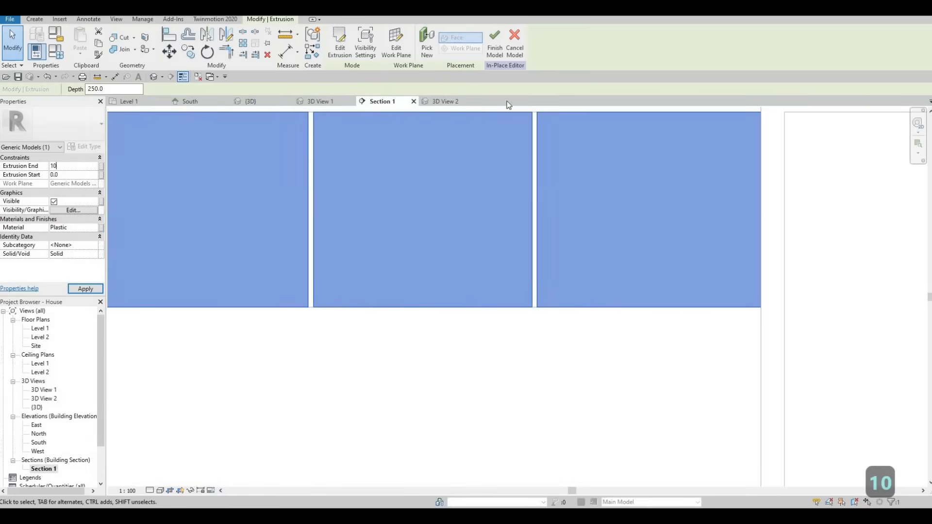
{"action": "left_click", "coordinate": [494, 43]}
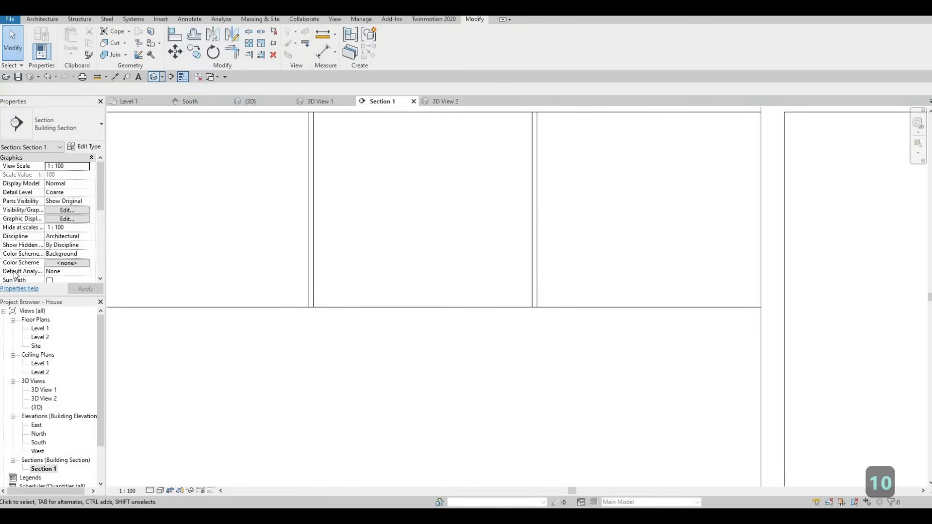
- Examine the upper cabinet's door panels and the surrounding joinery in the Level 1 floor plan
{"action": "double_click", "coordinate": [40, 330]}
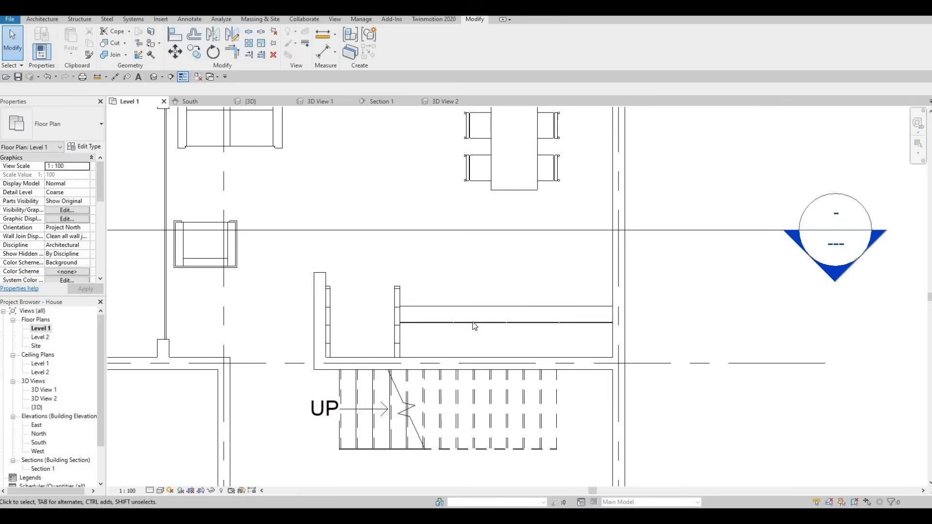
{"action": "scroll", "coordinate": [441, 322], "scroll_direction": "up", "scroll_amount": 5}
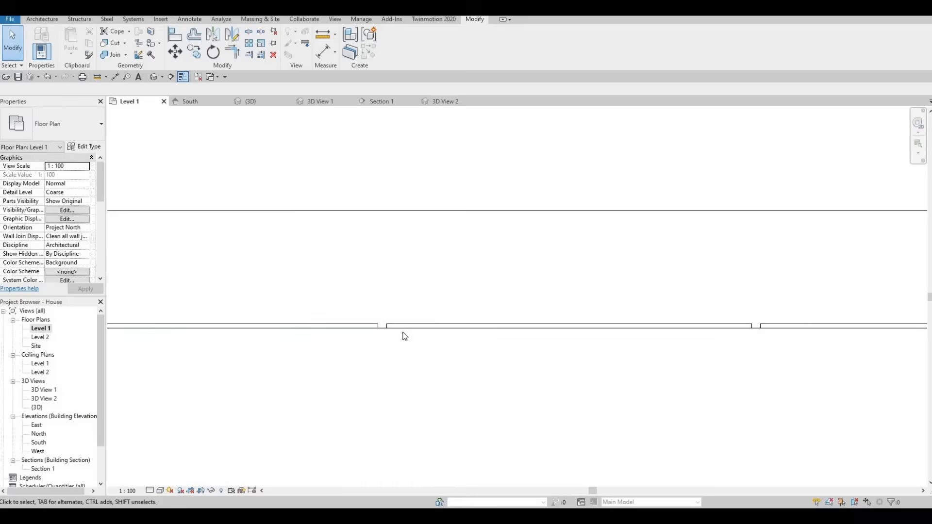
{"action": "key", "text": "Escape"}
{"action": "key", "text": "Escape"}
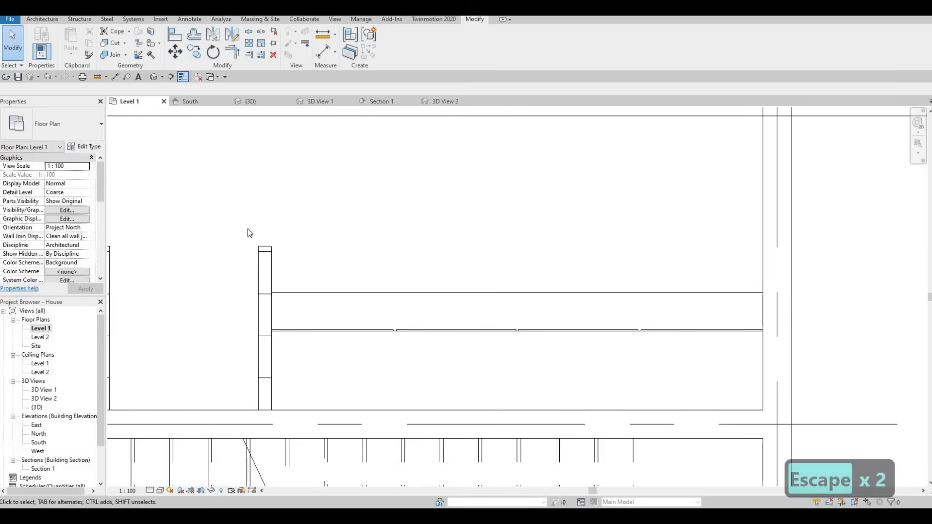
{"action": "scroll", "coordinate": [250, 233], "scroll_direction": "down", "scroll_amount": 6}
{"action": "scroll", "coordinate": [357, 322], "scroll_direction": "down", "scroll_amount": 2}
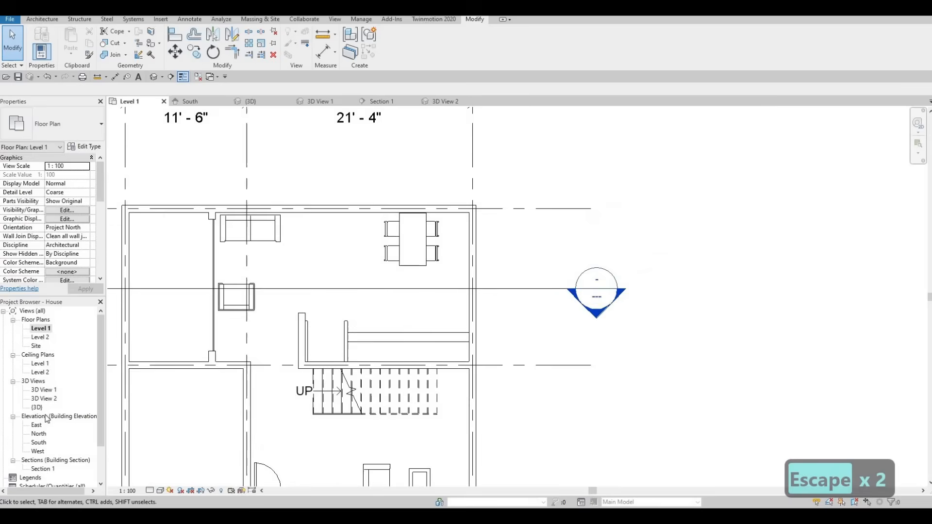
- Enlarge the crop region of 3D View 2 by extending its upper and right edges
{"action": "double_click", "coordinate": [80, 400]}
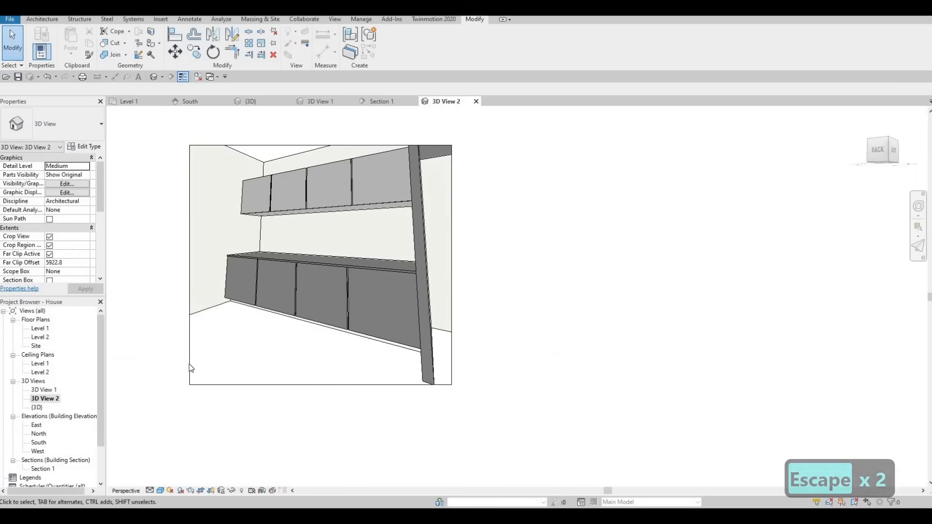
{"action": "middle_click_drag", "start_coordinate": [189, 368], "coordinate": [247, 355], "text": "shift"}
{"action": "scroll", "coordinate": [265, 293], "scroll_direction": "down", "scroll_amount": 1}
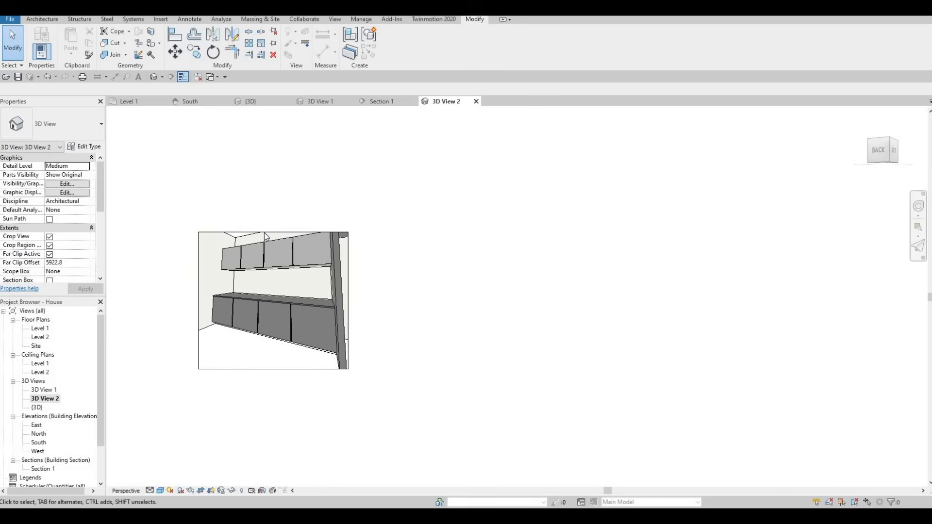
{"action": "left_click", "coordinate": [271, 232]}
{"action": "left_click_drag", "start_coordinate": [273, 233], "coordinate": [273, 194]}
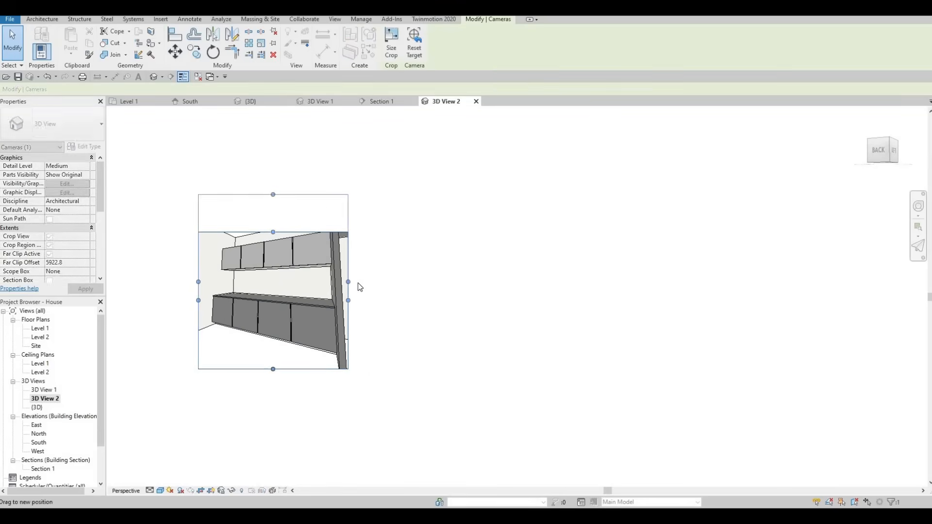
{"action": "left_click_drag", "start_coordinate": [348, 282], "coordinate": [379, 281]}
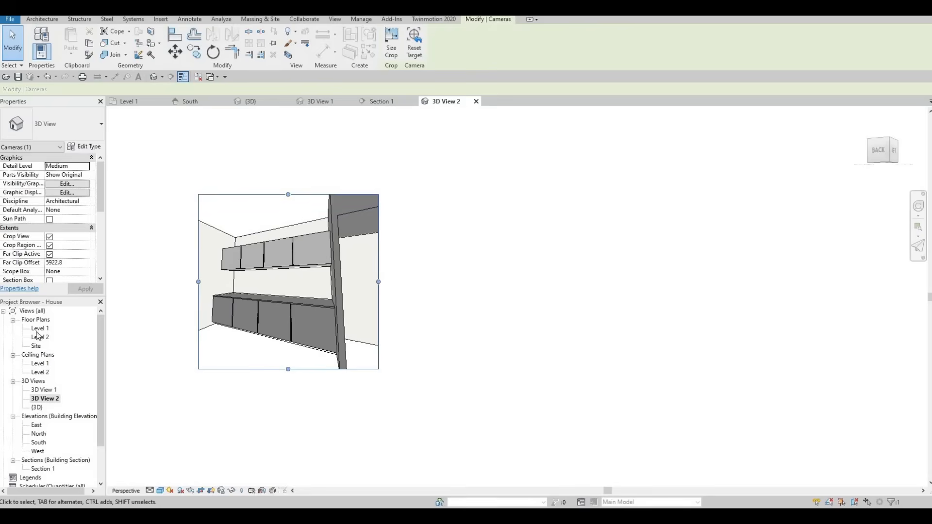
- In Section 1, start an in-place model in the Generic Models category with the name Generic Models 7
{"action": "double_click", "coordinate": [43, 468]}
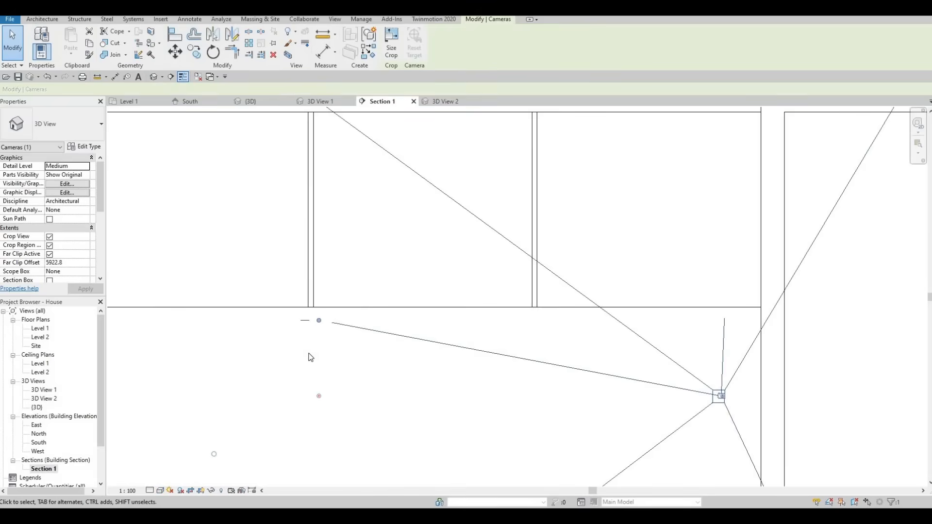
{"action": "scroll", "coordinate": [309, 353], "scroll_direction": "down", "scroll_amount": 4}
{"action": "key", "text": "Escape"}
{"action": "scroll", "coordinate": [213, 361], "scroll_direction": "down", "scroll_amount": 2}
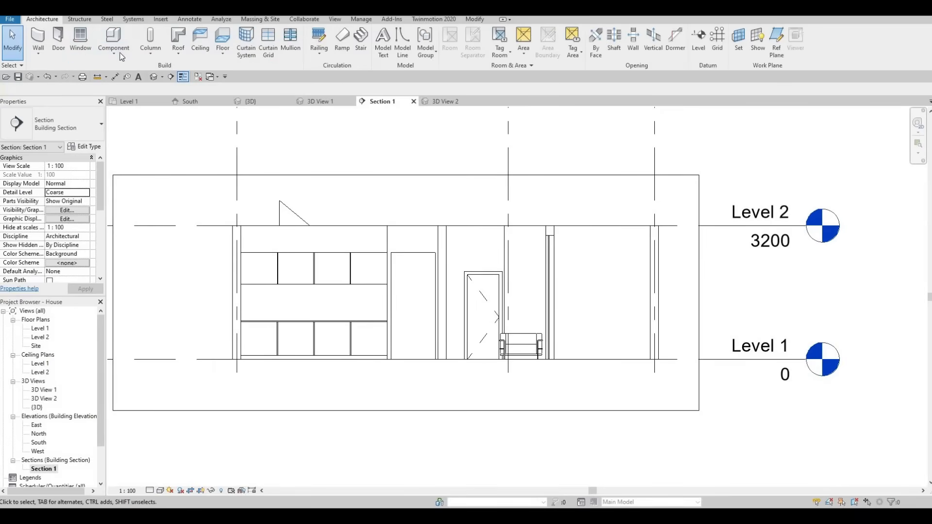
{"action": "left_click", "coordinate": [114, 52]}
{"action": "left_click", "coordinate": [130, 150]}
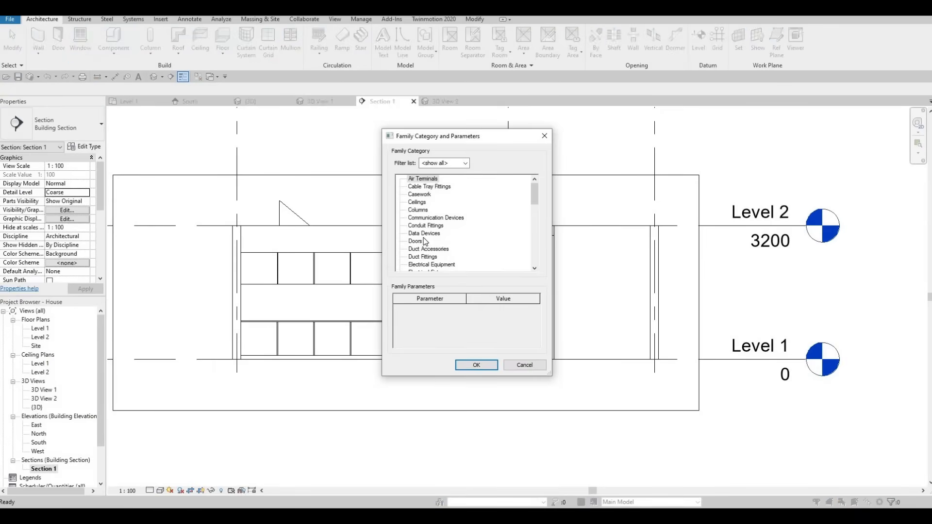
{"action": "scroll", "coordinate": [427, 238], "scroll_direction": "down", "scroll_amount": 4}
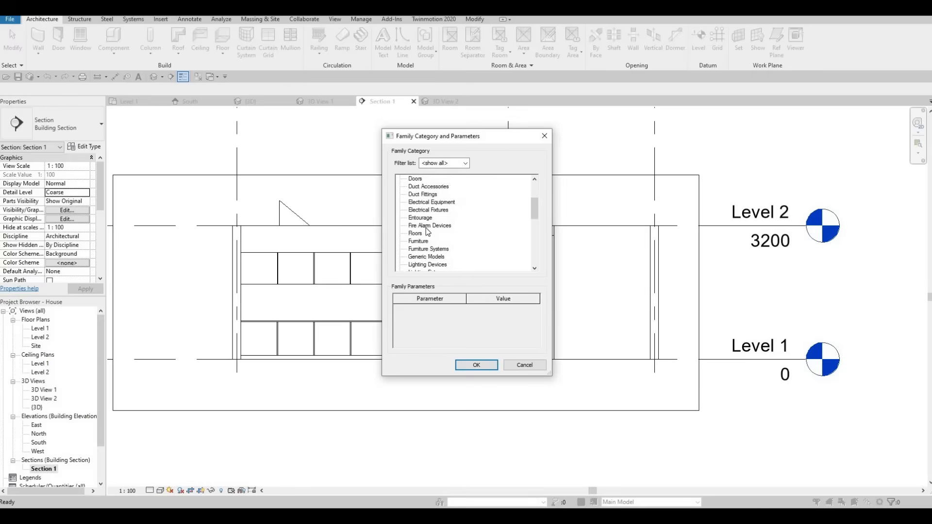
{"action": "left_click", "coordinate": [483, 370]}
{"action": "left_click", "coordinate": [470, 275]}
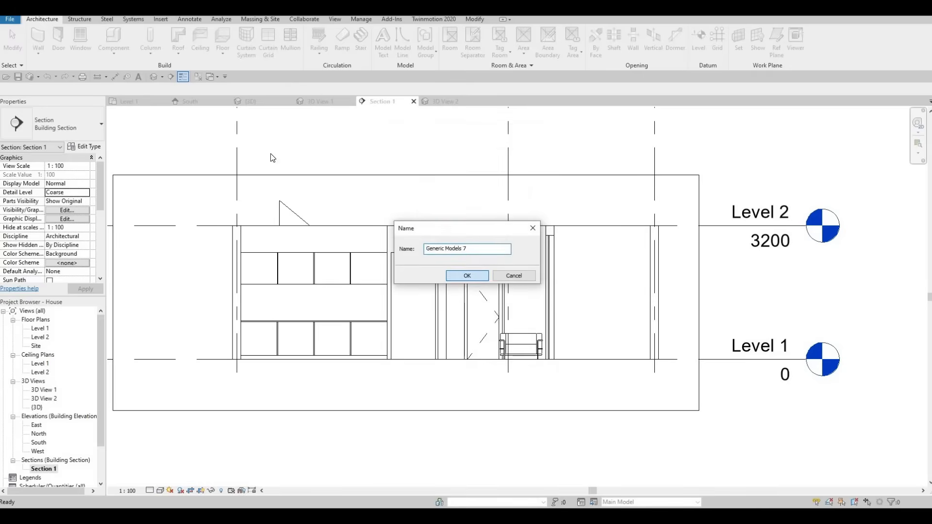
- Start an extrusion on the wall plane and sketch a rectangle filling the area between the upper cabinet's top edge and Level 2
{"action": "left_click", "coordinate": [90, 44]}
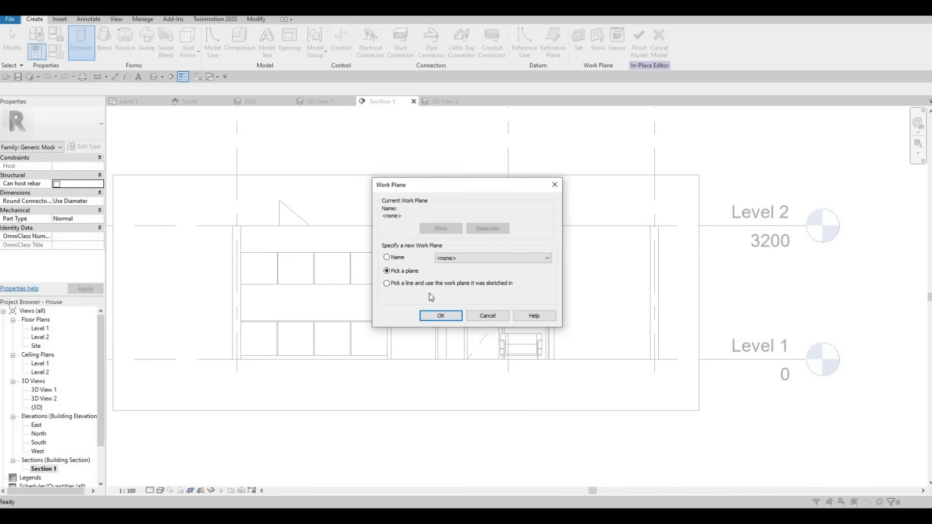
{"action": "key", "text": "Return"}
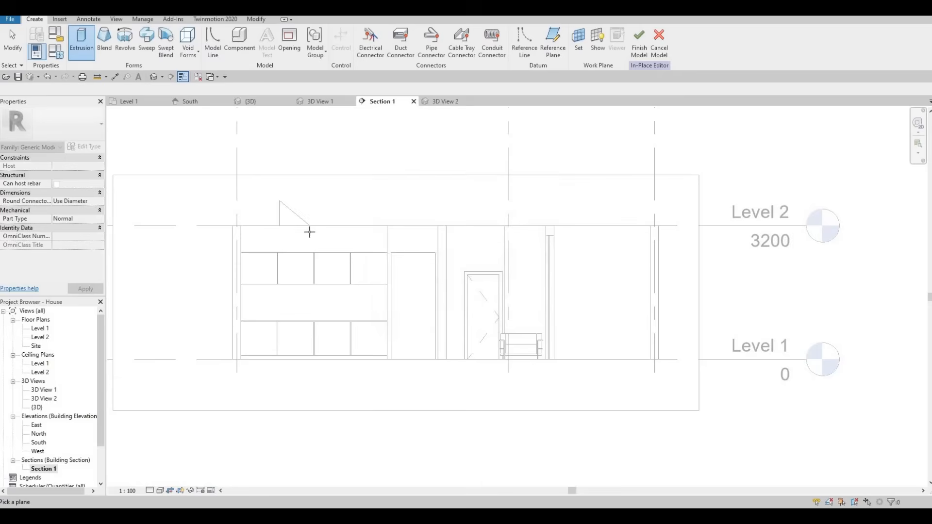
{"action": "left_click", "coordinate": [313, 233]}
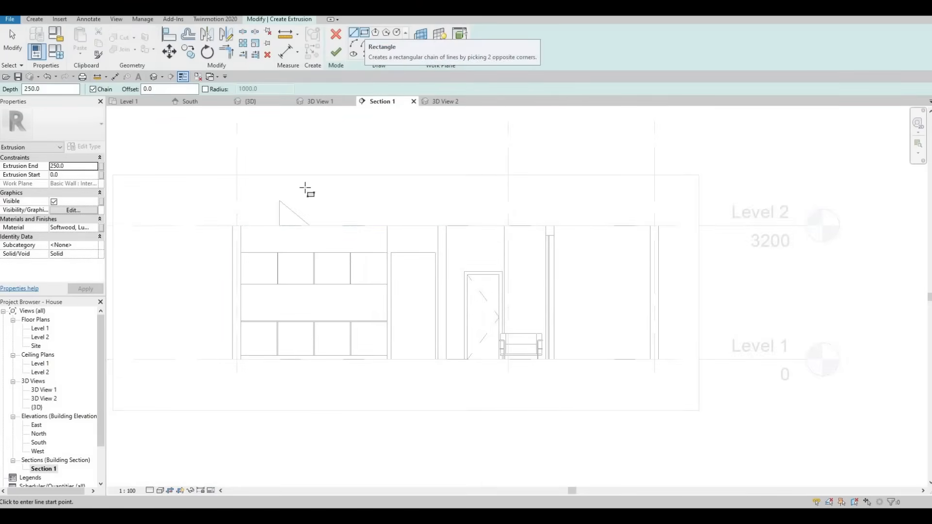
{"action": "left_click", "coordinate": [365, 33]}
{"action": "scroll", "coordinate": [272, 236], "scroll_direction": "up", "scroll_amount": 3}
{"action": "scroll", "coordinate": [185, 219], "scroll_direction": "up", "scroll_amount": 2}
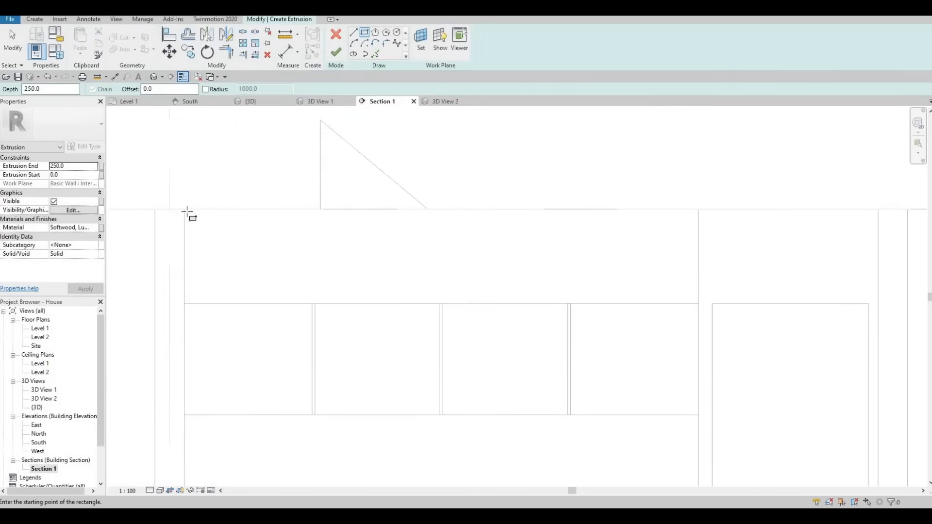
{"action": "left_click", "coordinate": [185, 209]}
{"action": "left_click", "coordinate": [698, 303]}
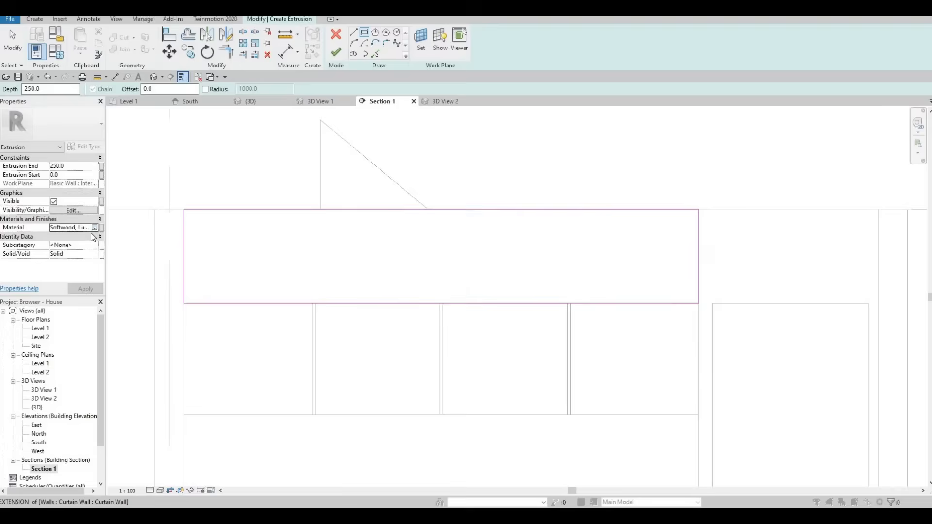
- Assign the Roofing, EPDM Membrane material to the extrusion and finish its sketch
{"action": "left_click", "coordinate": [96, 227]}
{"action": "scroll", "coordinate": [144, 214], "scroll_direction": "up", "scroll_amount": 2}
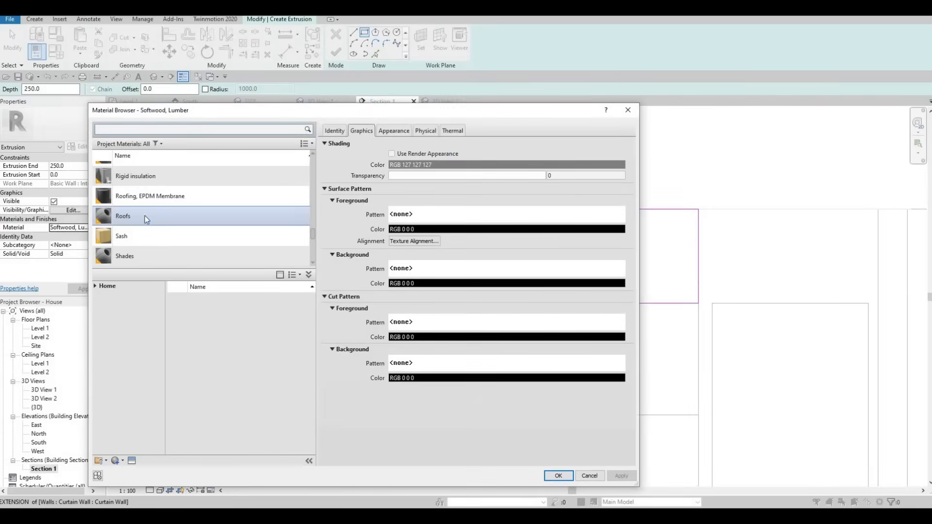
{"action": "left_click", "coordinate": [152, 179]}
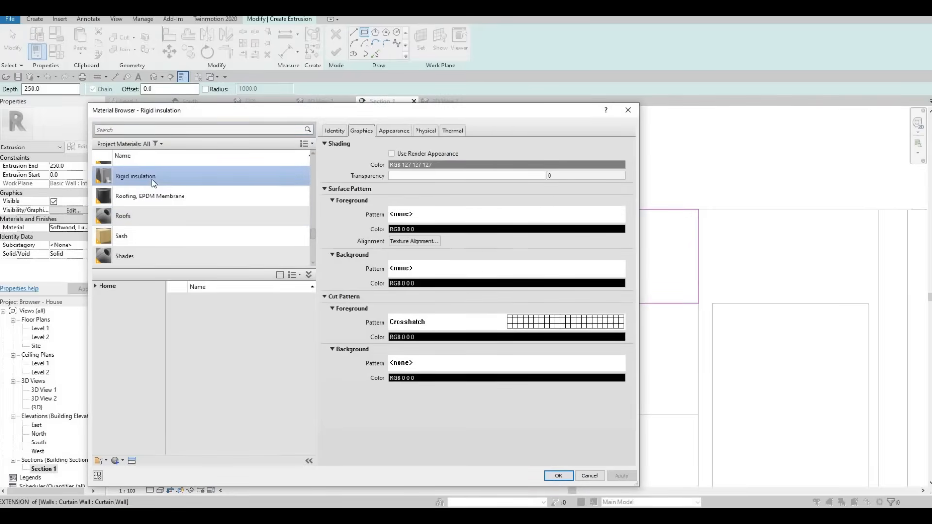
{"action": "left_click", "coordinate": [150, 196]}
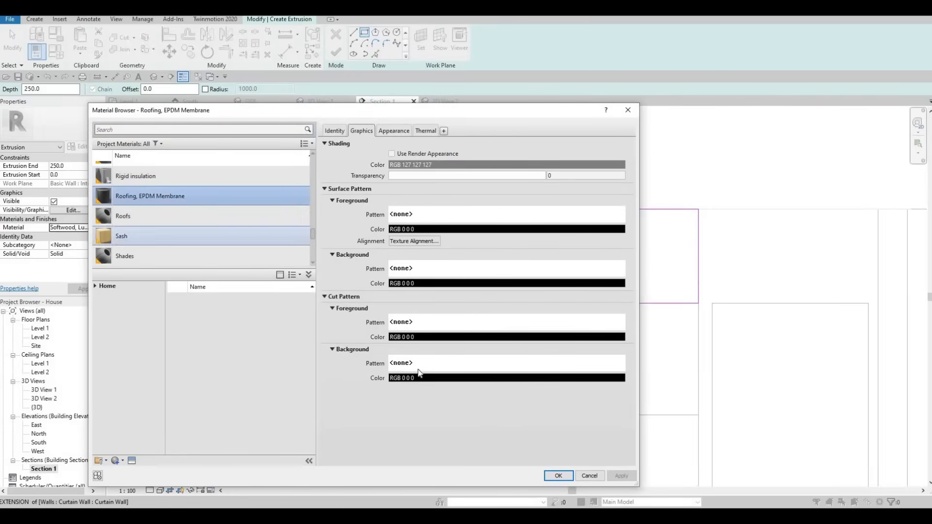
{"action": "key", "text": "Return"}
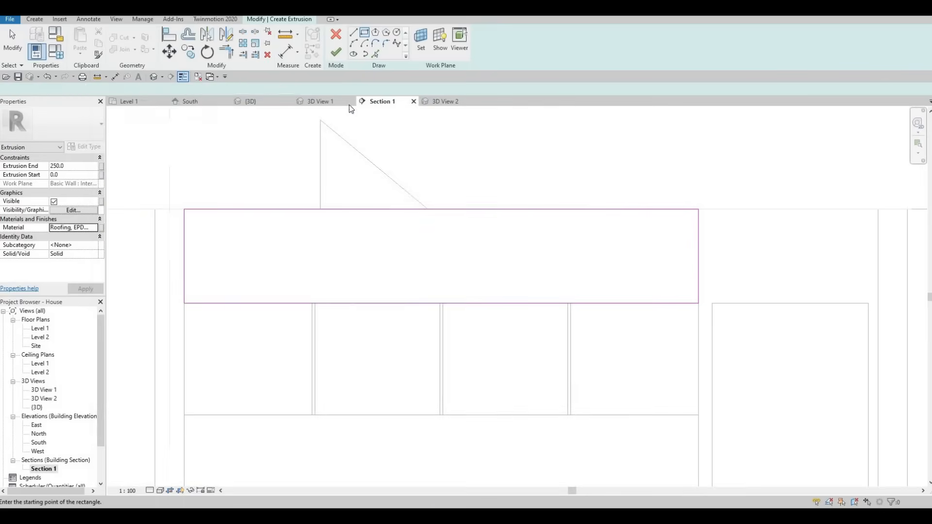
{"action": "left_click", "coordinate": [335, 52]}
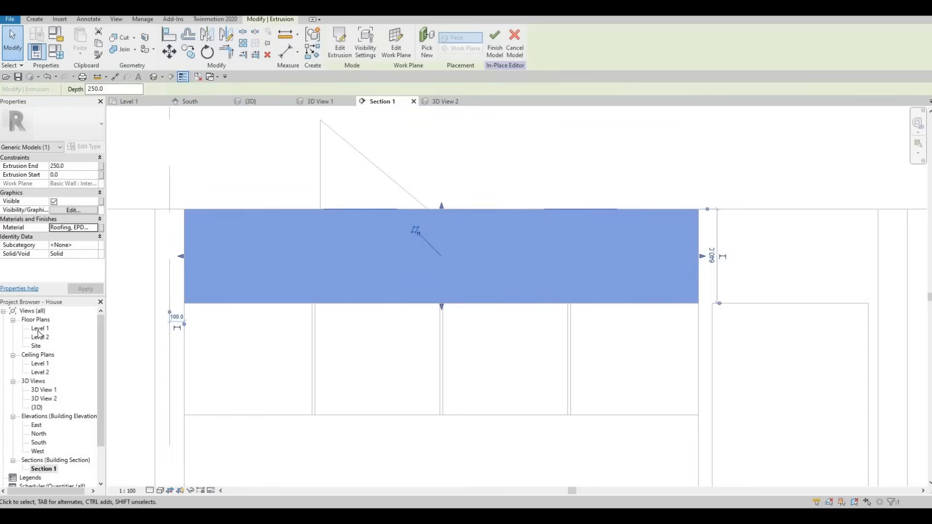
- Check the extrusion in the Level 1 floor plan and finish the in-place model
{"action": "double_click", "coordinate": [40, 328]}
{"action": "scroll", "coordinate": [441, 334], "scroll_direction": "up", "scroll_amount": 5}
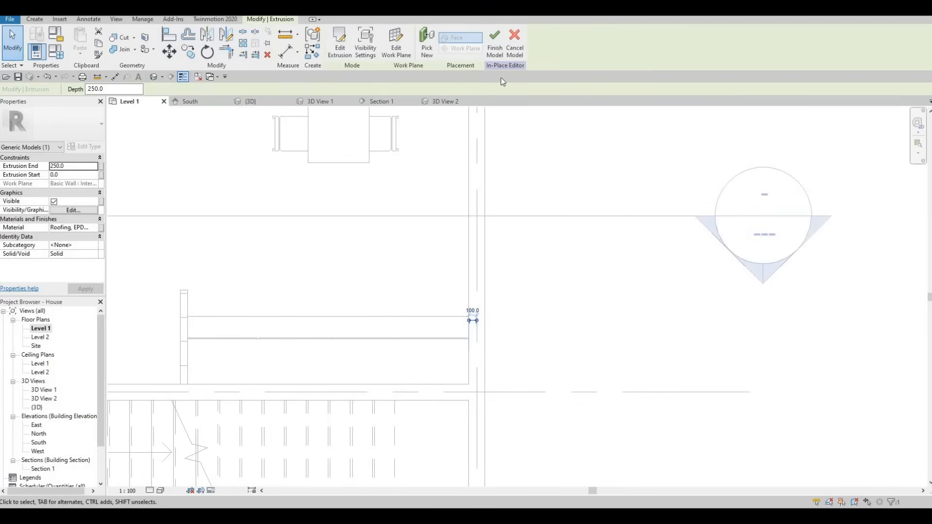
{"action": "left_click", "coordinate": [495, 48]}
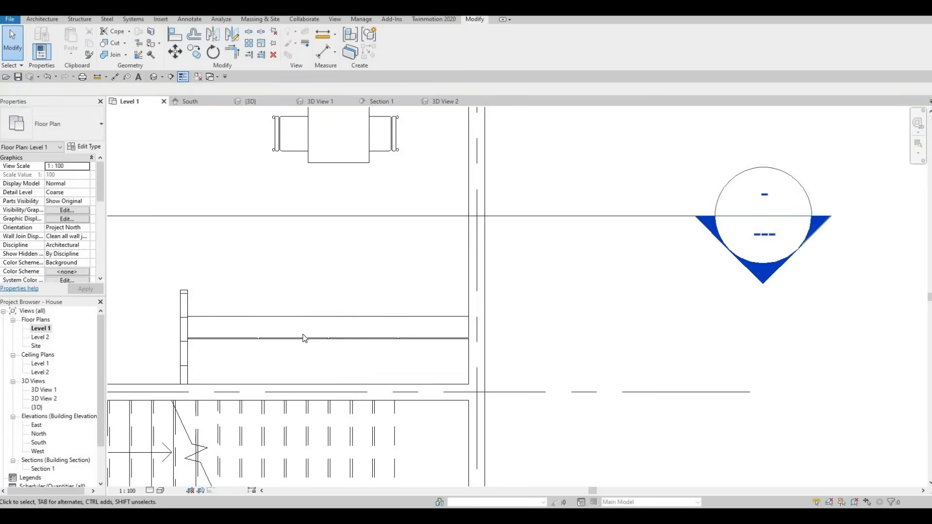
{"action": "scroll", "coordinate": [306, 366], "scroll_direction": "down", "scroll_amount": 1}
{"action": "scroll", "coordinate": [307, 355], "scroll_direction": "down", "scroll_amount": 1}
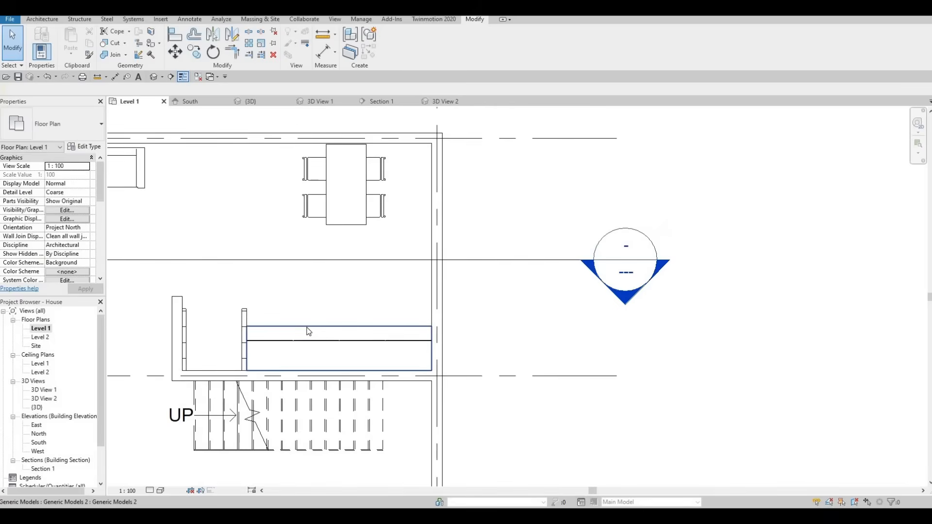
{"action": "left_click", "coordinate": [308, 327]}
{"action": "key", "text": "Escape"}
{"action": "key", "text": "Escape"}
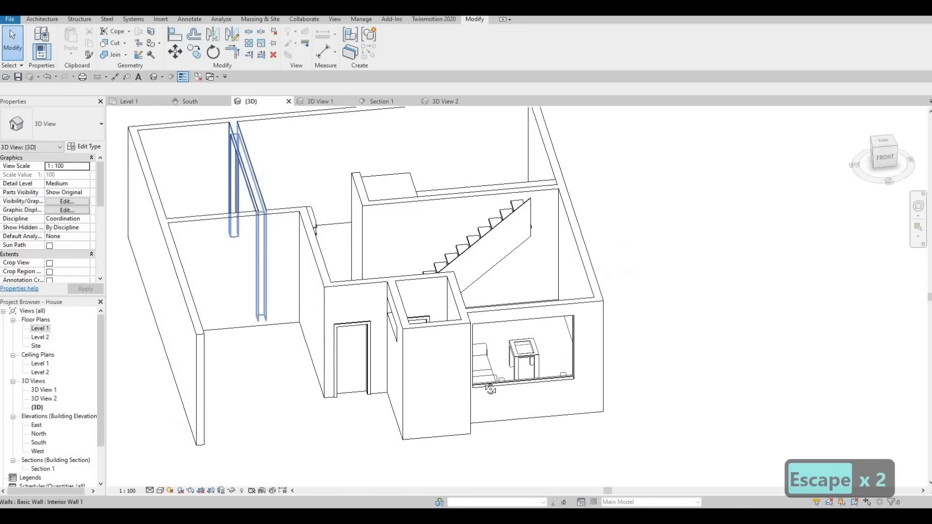
- In the {3D} view, pull the front face of the block above the upper cabinet slightly beyond the door panels
{"action": "middle_click_drag", "start_coordinate": [267, 259], "coordinate": [551, 301], "text": "shift"}
{"action": "scroll", "coordinate": [399, 312], "scroll_direction": "down", "scroll_amount": 2}
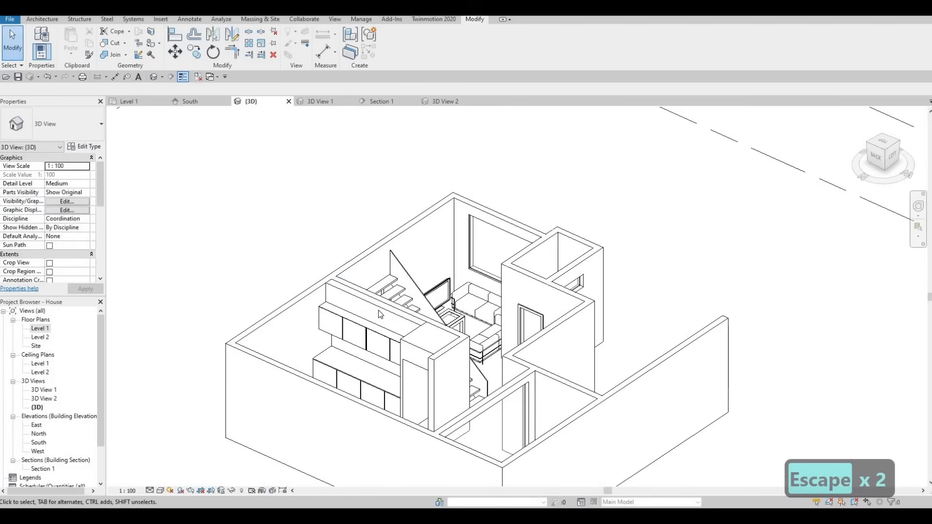
{"action": "left_click", "coordinate": [378, 311]}
{"action": "scroll", "coordinate": [363, 319], "scroll_direction": "up", "scroll_amount": 3}
{"action": "left_click_drag", "start_coordinate": [363, 319], "coordinate": [356, 329]}
{"action": "middle_click_drag", "start_coordinate": [356, 330], "coordinate": [322, 318], "text": "shift"}
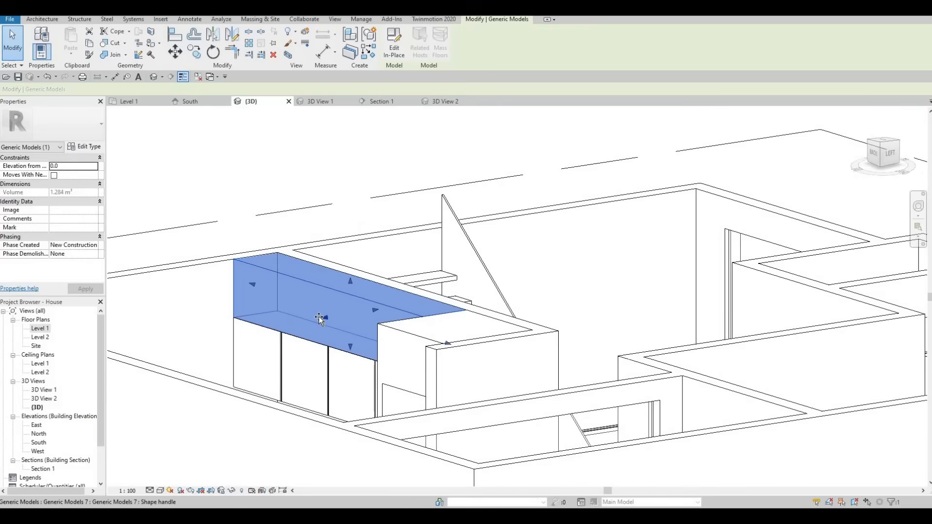
{"action": "left_click_drag", "start_coordinate": [322, 317], "coordinate": [320, 318]}
{"action": "left_click_drag", "start_coordinate": [327, 360], "coordinate": [327, 360]}
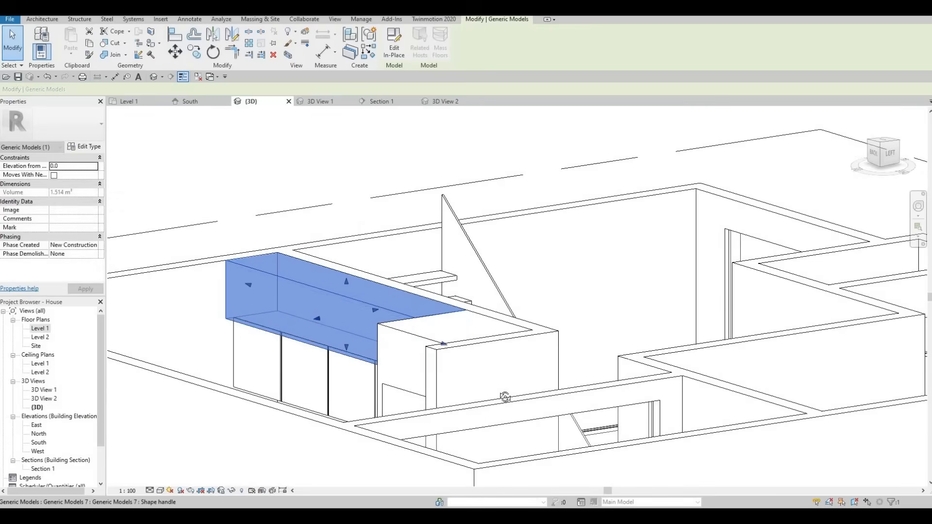
{"action": "key", "text": "Escape"}
- Pull the front face of the block above the upper cabinet further out so it overhangs the door panels more
{"action": "middle_click_drag", "start_coordinate": [328, 360], "coordinate": [476, 361], "text": "shift"}
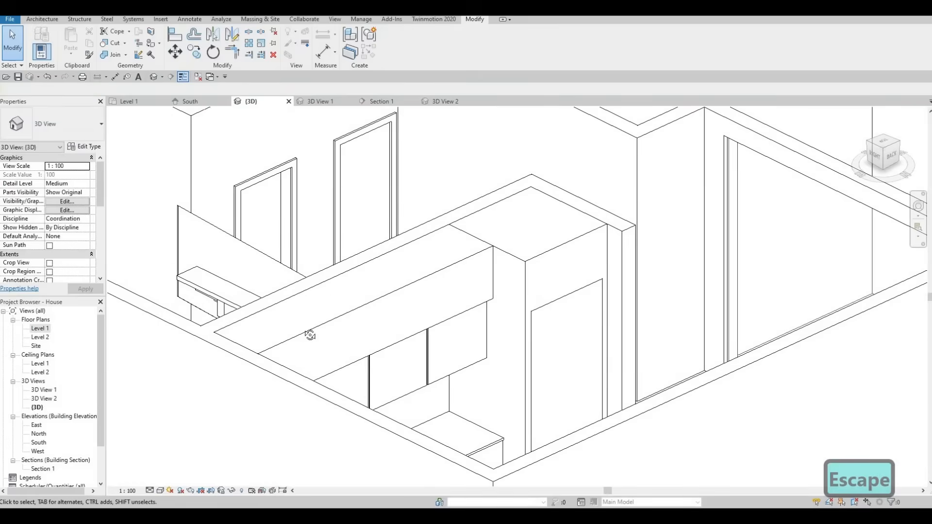
{"action": "middle_click_drag", "start_coordinate": [309, 334], "coordinate": [302, 309], "text": "shift"}
{"action": "left_click", "coordinate": [302, 309]}
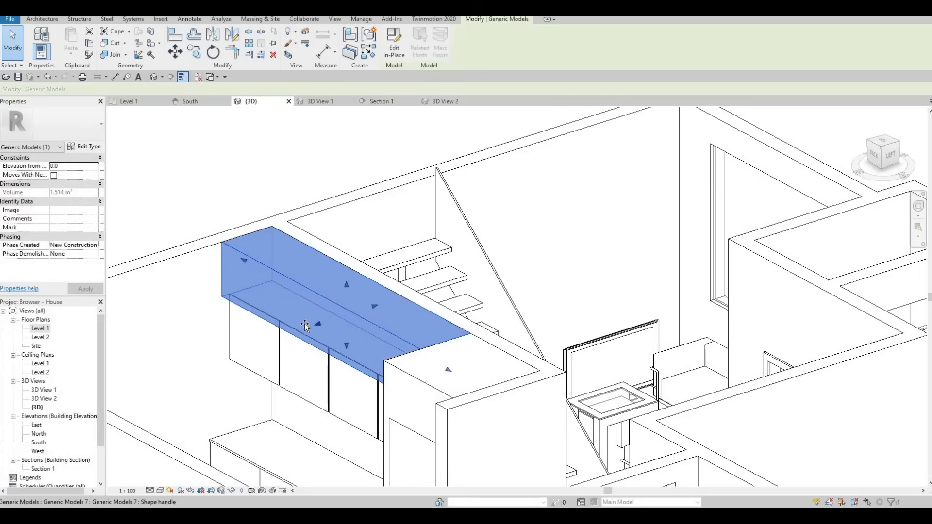
{"action": "left_click_drag", "start_coordinate": [305, 325], "coordinate": [347, 373]}
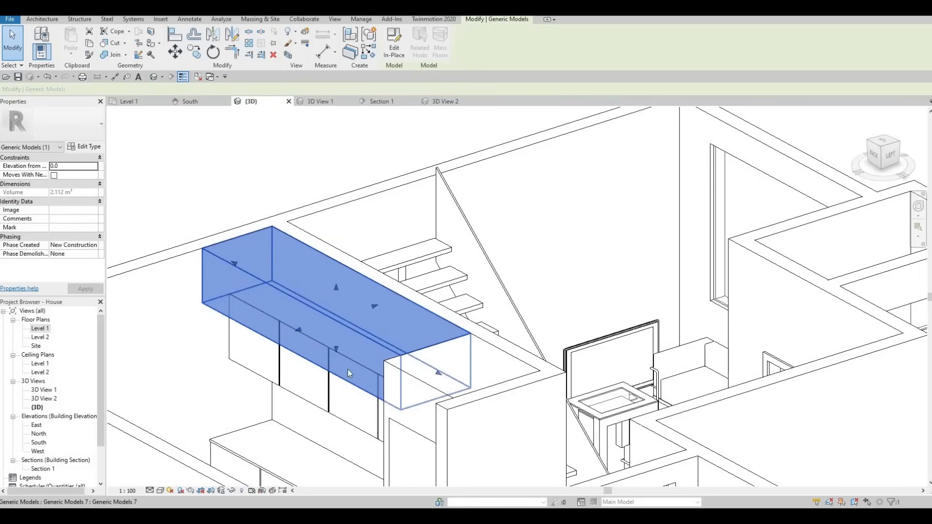
{"action": "middle_click_drag", "start_coordinate": [343, 370], "coordinate": [297, 303], "text": "shift"}
{"action": "key", "text": "Escape"}
{"action": "key", "text": "Escape"}
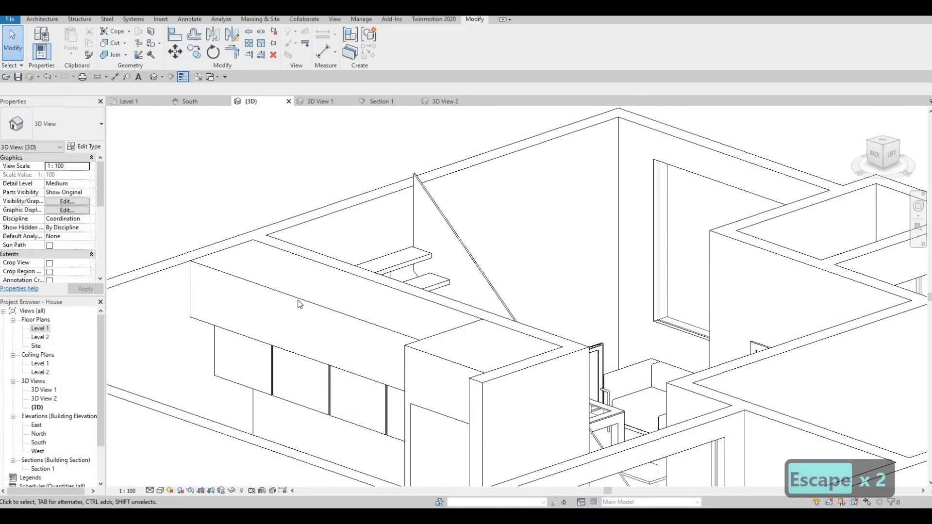
- Fine-tune the block's depth by shifting its front face slightly back toward the wall
{"action": "left_click", "coordinate": [299, 330]}
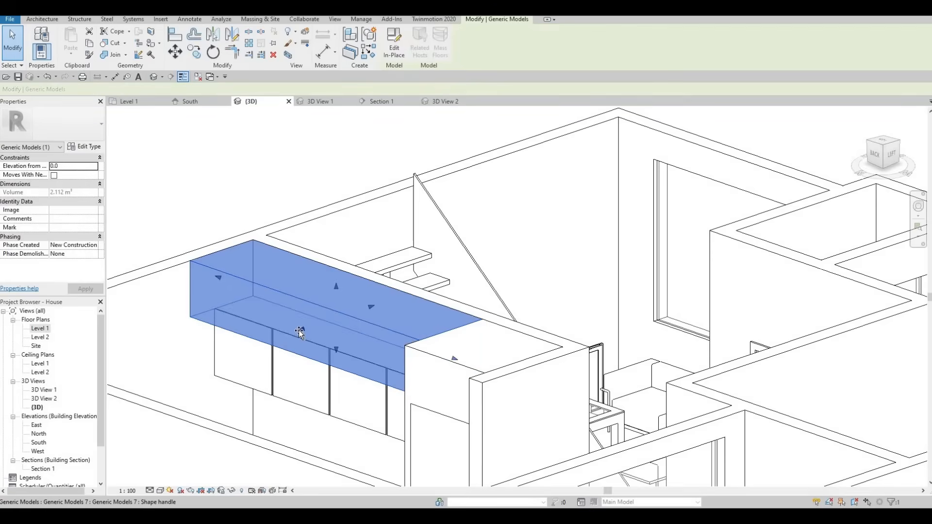
{"action": "left_click_drag", "start_coordinate": [300, 331], "coordinate": [310, 323]}
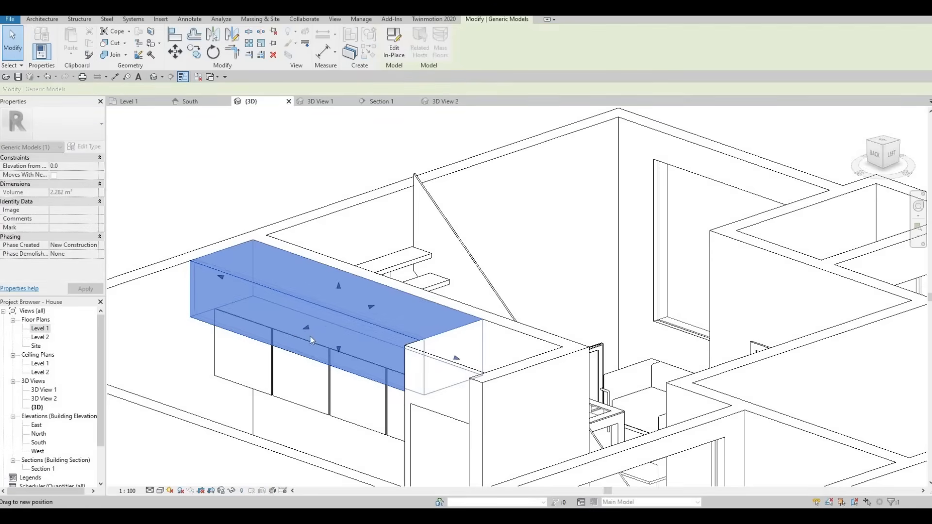
{"action": "key", "text": "Escape"}
{"action": "middle_click_drag", "start_coordinate": [261, 309], "coordinate": [246, 325], "text": "shift"}
{"action": "scroll", "coordinate": [246, 324], "scroll_direction": "down", "scroll_amount": 2}
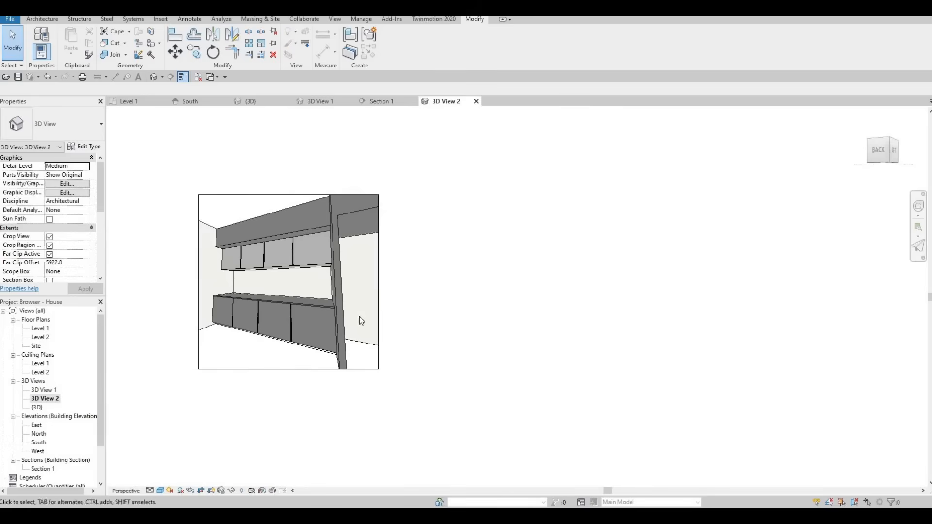
- In 3D View 2, enlarge the crop region on all four sides and adjust the camera to show the full joinery and frame
{"action": "left_click", "coordinate": [380, 293]}
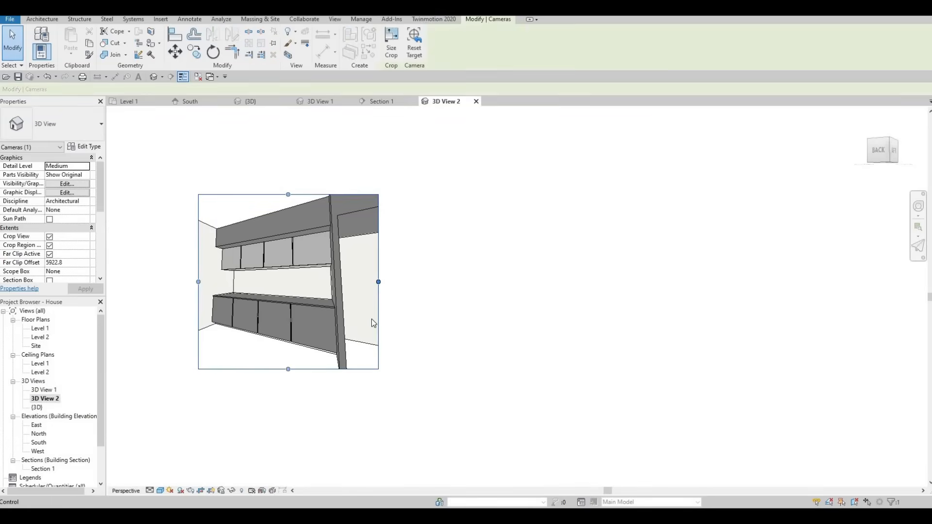
{"action": "left_click_drag", "start_coordinate": [378, 282], "coordinate": [453, 281]}
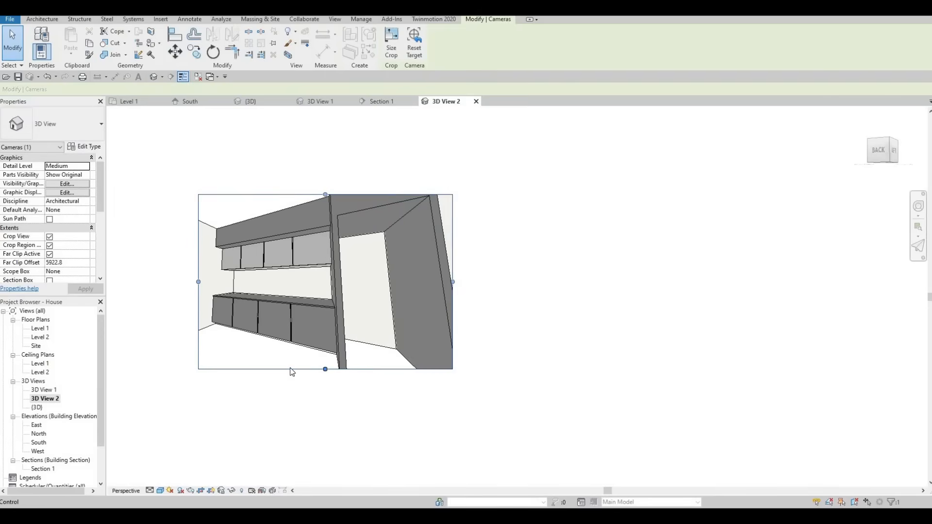
{"action": "left_click_drag", "start_coordinate": [293, 370], "coordinate": [292, 389]}
{"action": "left_click_drag", "start_coordinate": [194, 294], "coordinate": [174, 292]}
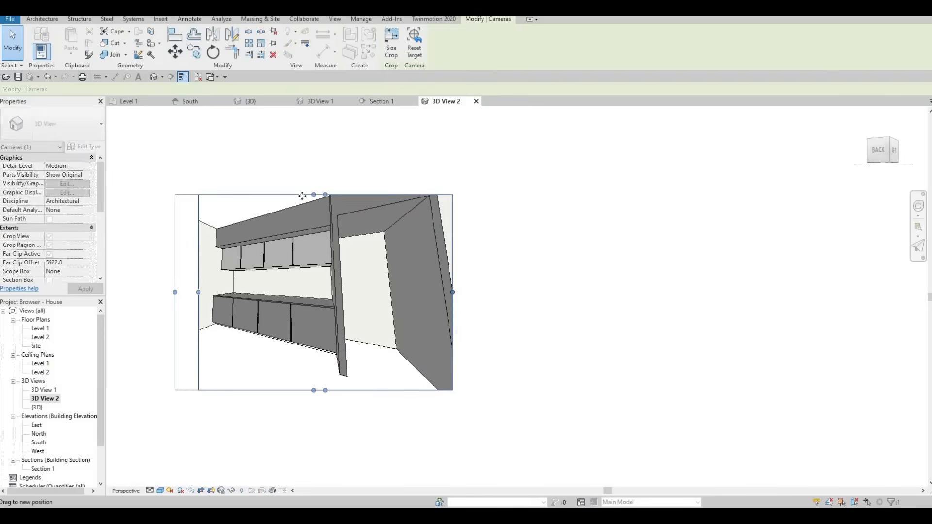
{"action": "left_click_drag", "start_coordinate": [320, 160], "coordinate": [321, 159]}
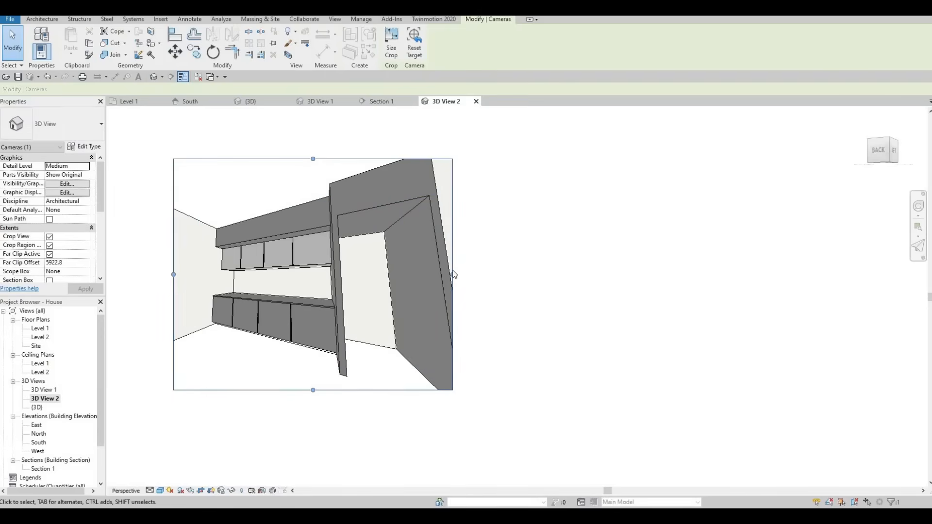
{"action": "left_click_drag", "start_coordinate": [452, 274], "coordinate": [505, 270]}
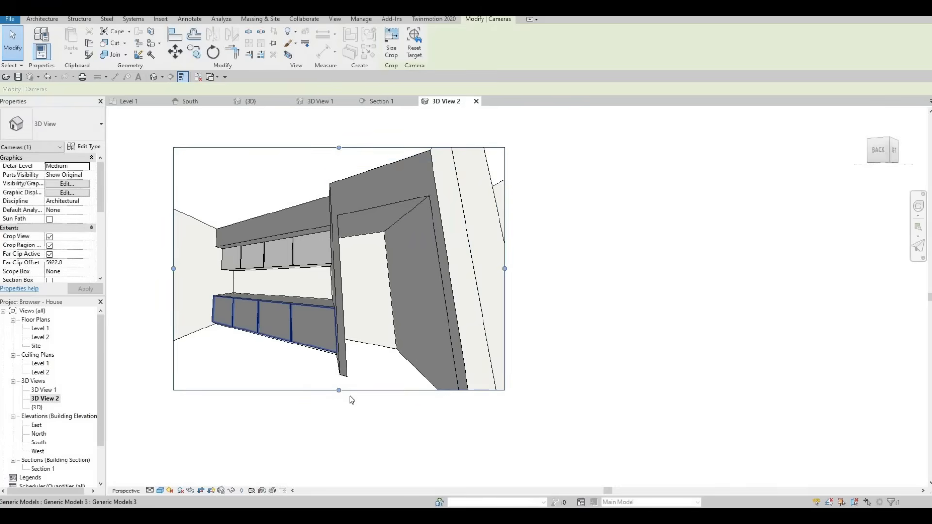
{"action": "left_click_drag", "start_coordinate": [342, 393], "coordinate": [339, 412]}
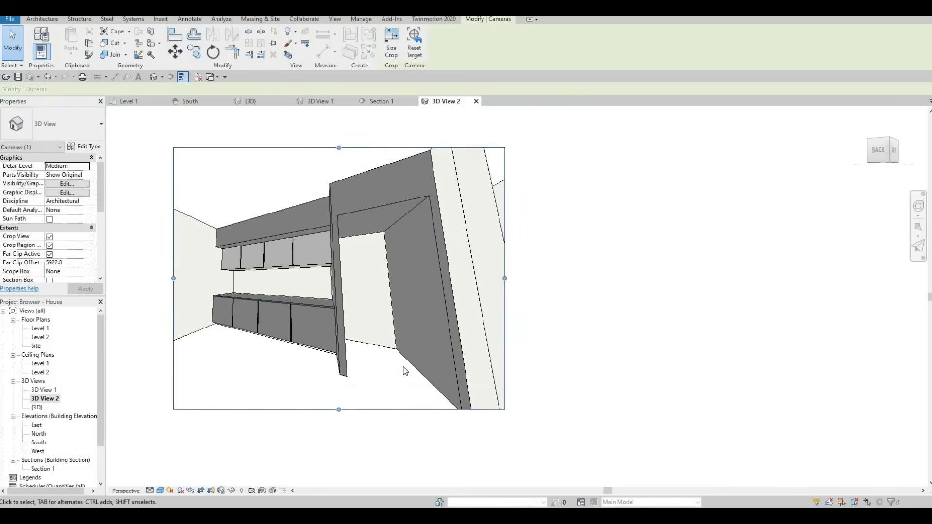
{"action": "scroll", "coordinate": [433, 370], "scroll_direction": "down", "scroll_amount": 1}
{"action": "middle_click_drag", "start_coordinate": [402, 369], "coordinate": [392, 389]}
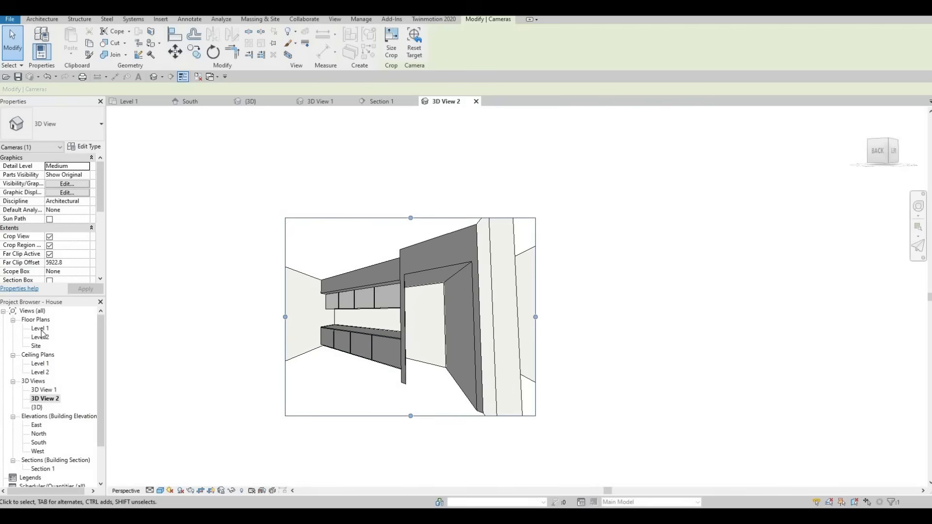
- Open the Level 1 floor plan and examine the overall layout of the rooms, stairs and joinery
{"action": "scroll", "coordinate": [211, 334], "scroll_direction": "down", "scroll_amount": 4}
{"action": "middle_click_drag", "start_coordinate": [287, 314], "coordinate": [395, 319]}
{"action": "key", "text": "Escape"}
{"action": "scroll", "coordinate": [355, 296], "scroll_direction": "down", "scroll_amount": 4}
{"action": "scroll", "coordinate": [381, 332], "scroll_direction": "up", "scroll_amount": 1}
{"action": "scroll", "coordinate": [360, 274], "scroll_direction": "down", "scroll_amount": 2}
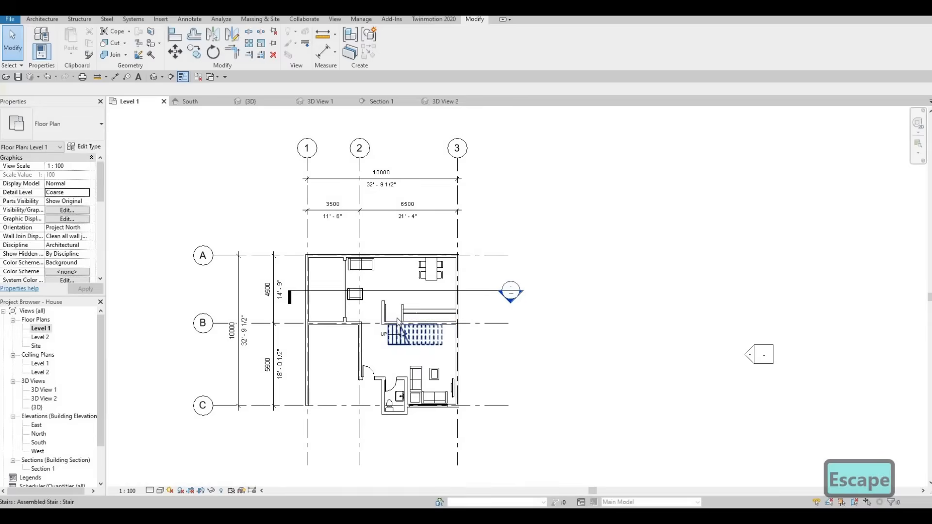
{"action": "scroll", "coordinate": [381, 370], "scroll_direction": "up", "scroll_amount": 1}
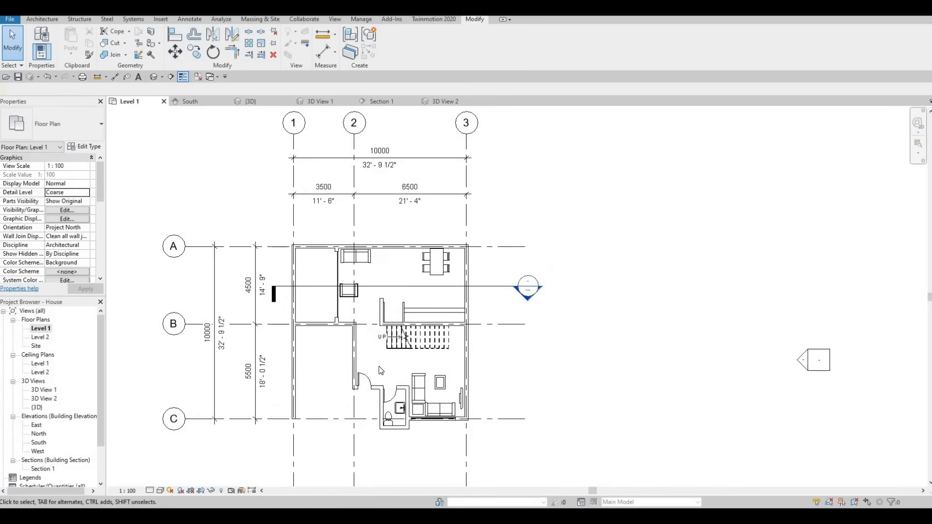
{"action": "middle_click_drag", "start_coordinate": [382, 372], "coordinate": [478, 386]}
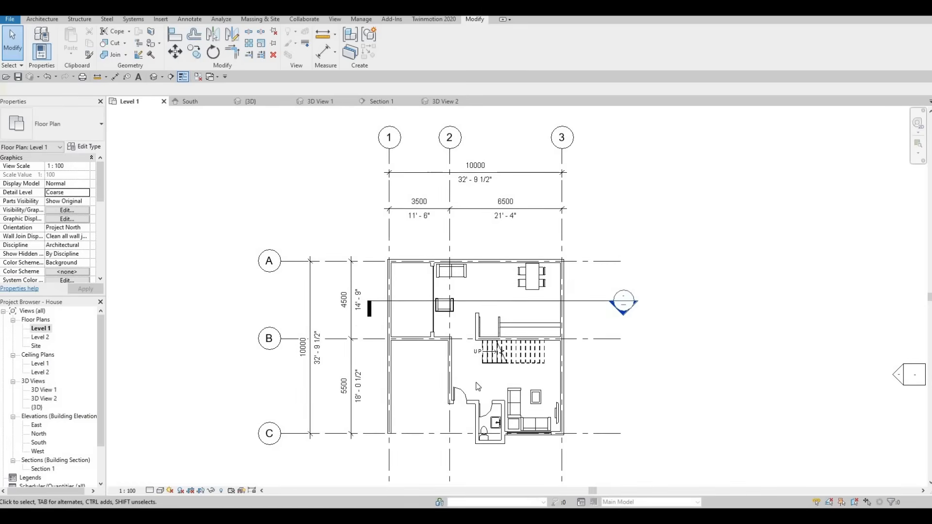